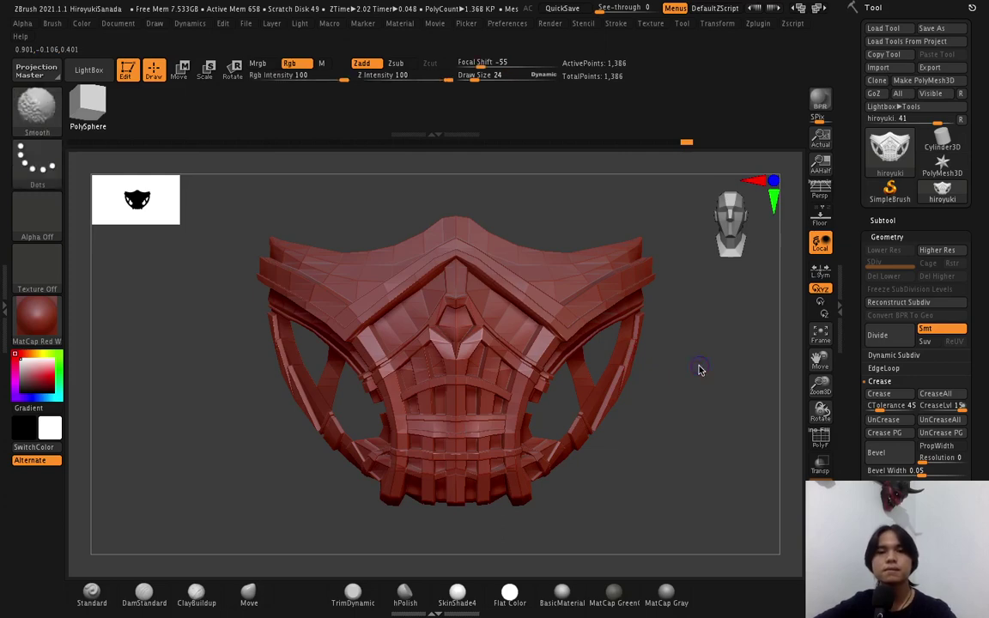
Show polygroup colours and wireframe on the mask and orbit back to a front view.
key(shift+f)
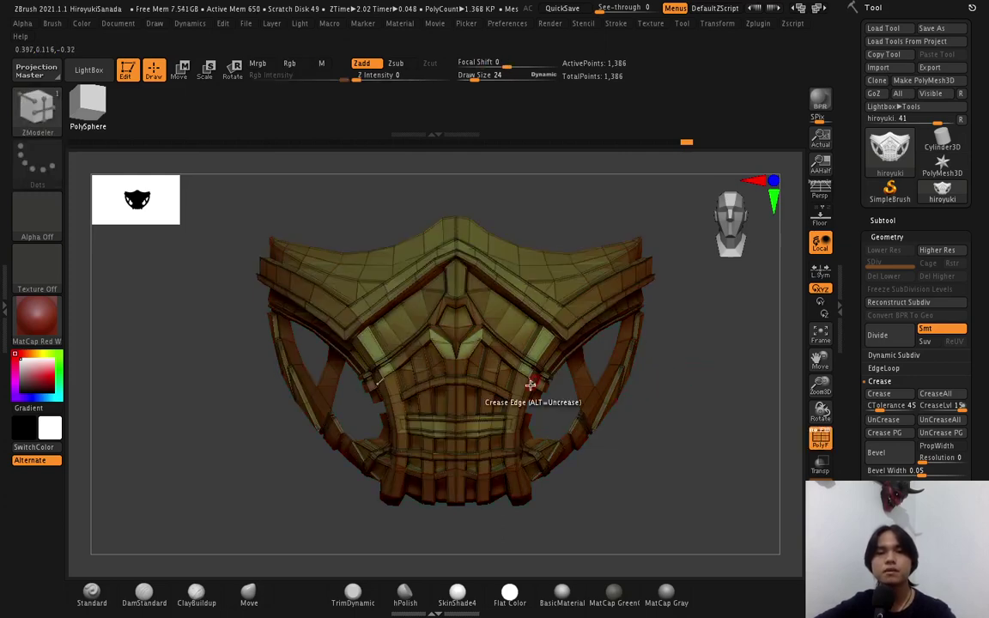
drag(732, 401, 699, 399)
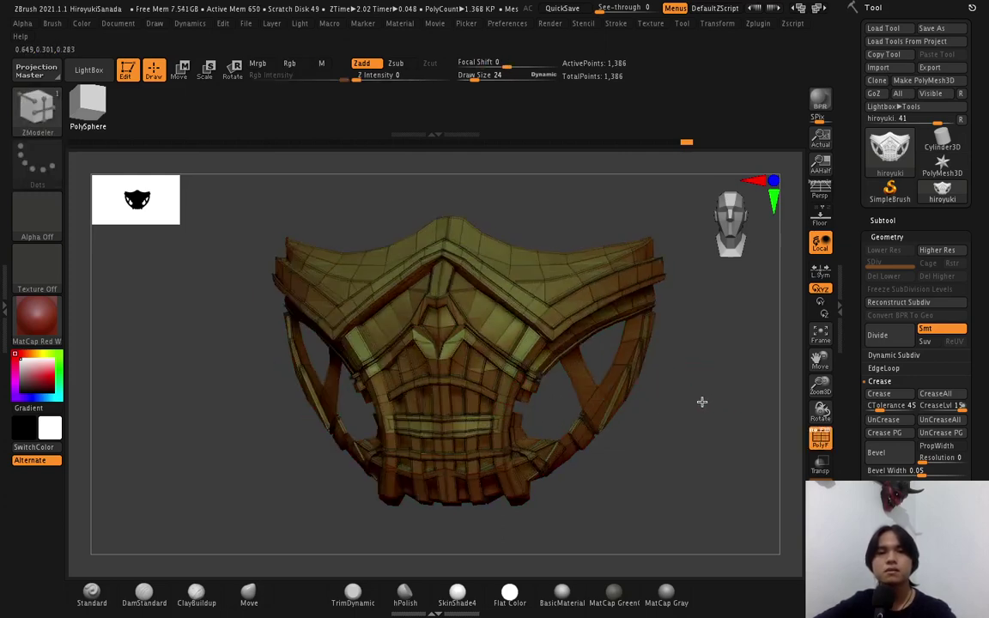
key(ctrl)
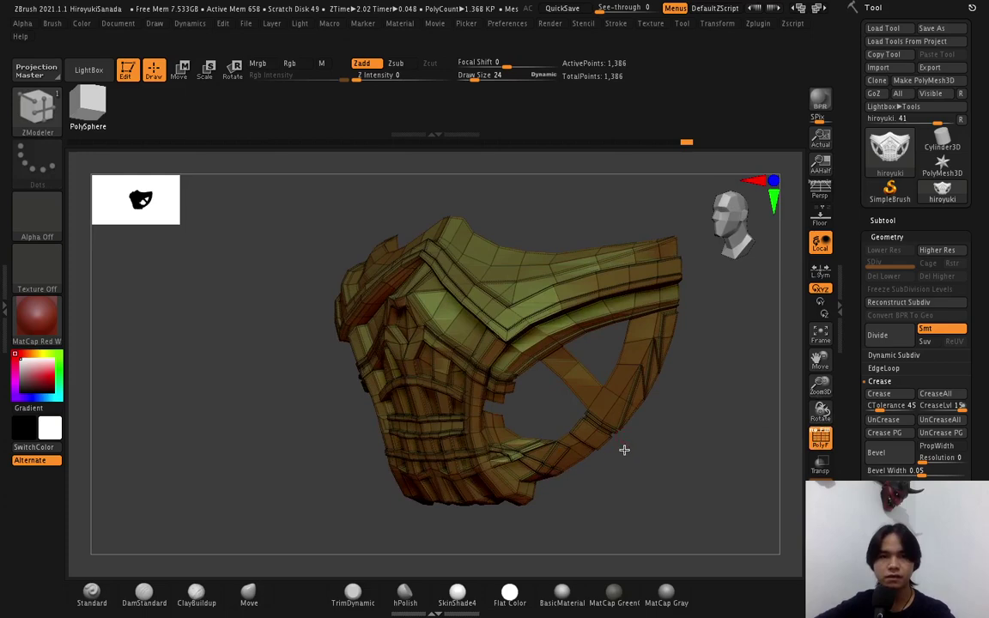
mouse_move(624, 451)
shift+mouse_down()
mouse_move(644, 450)
mouse_move(645, 415)
mouse_move(676, 421)
mouse_move(636, 419)
shift+mouse_up()
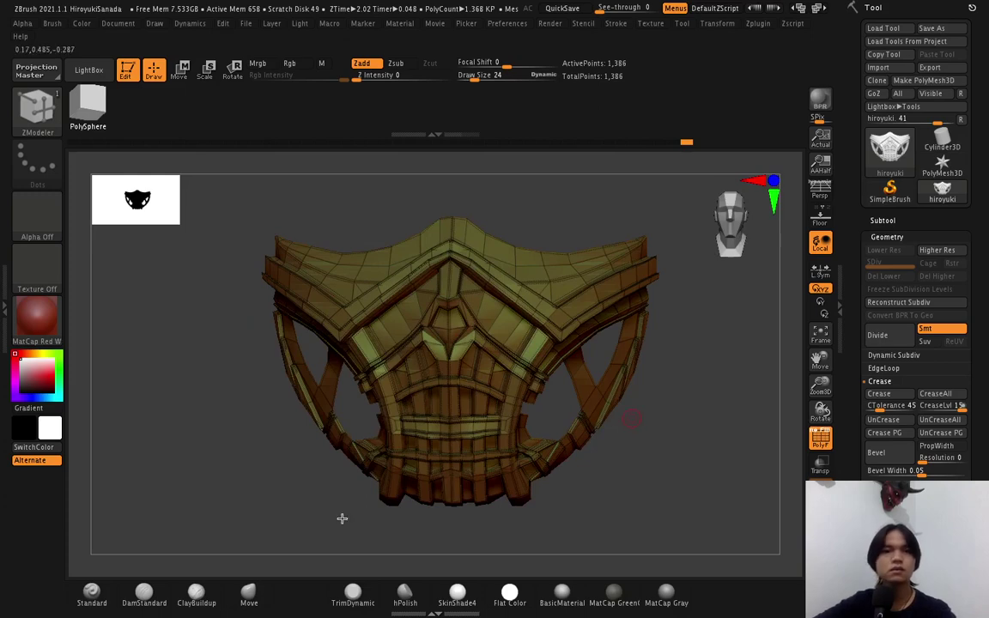
Select the ZModeler brush and bring up its polygon actions menu with Extrude.
key(b)
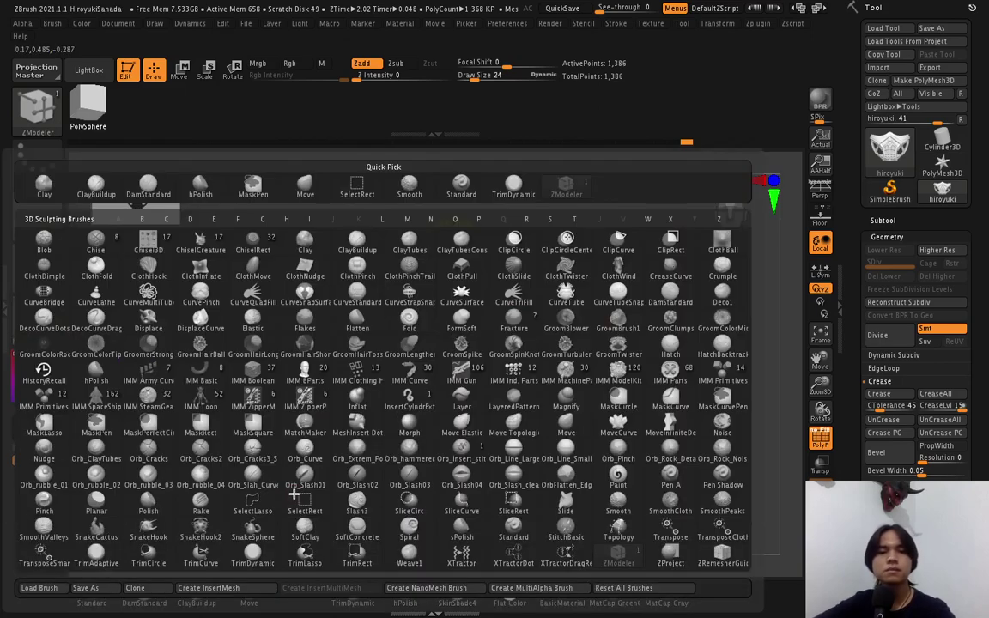
key(z)
key(m)
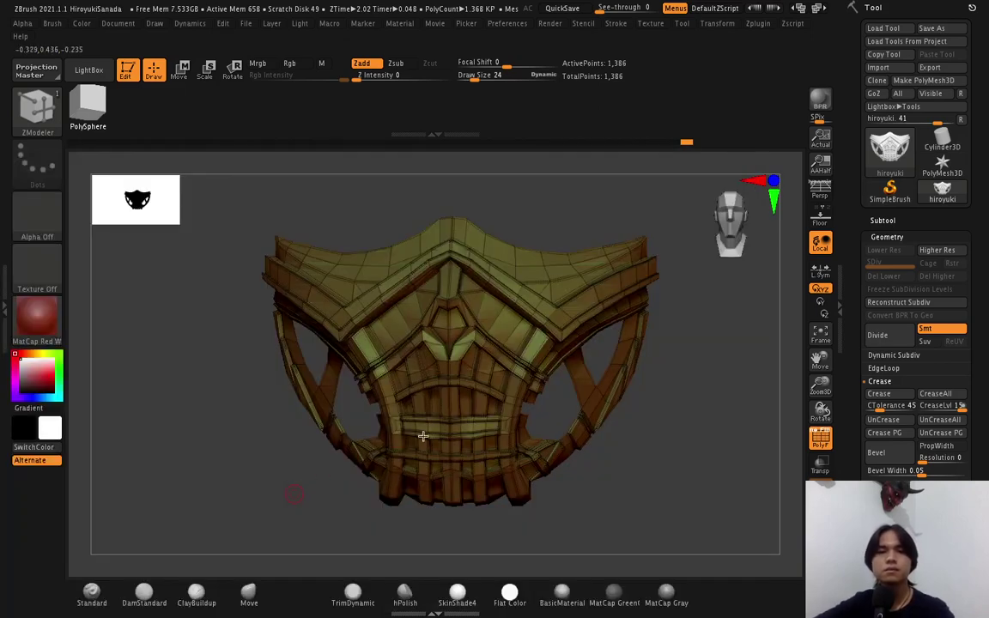
mouse_move(687, 432)
mouse_down()
mouse_move(637, 434)
mouse_move(620, 411)
mouse_up()
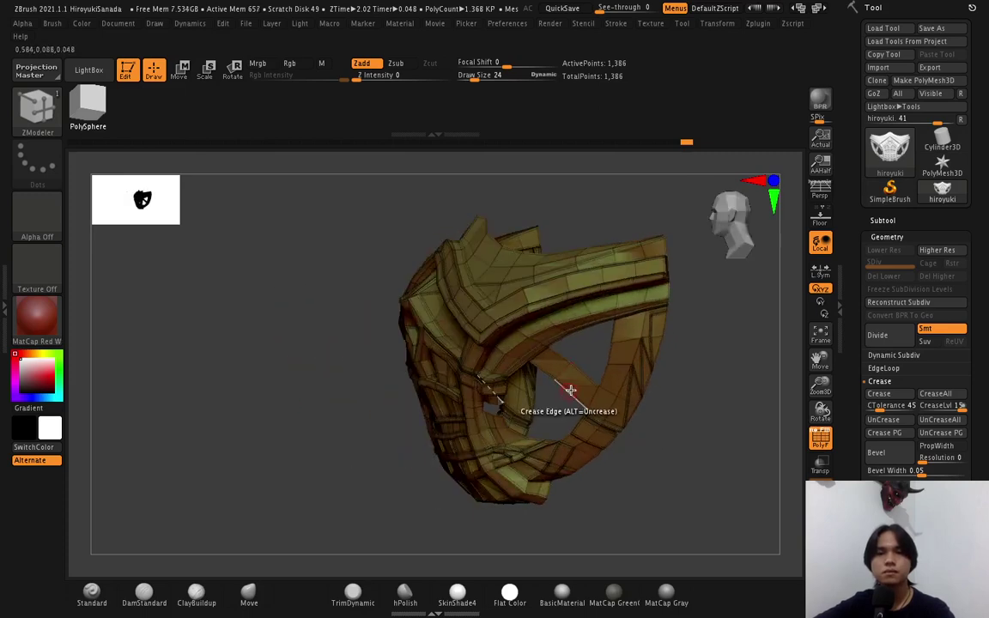
key(space)
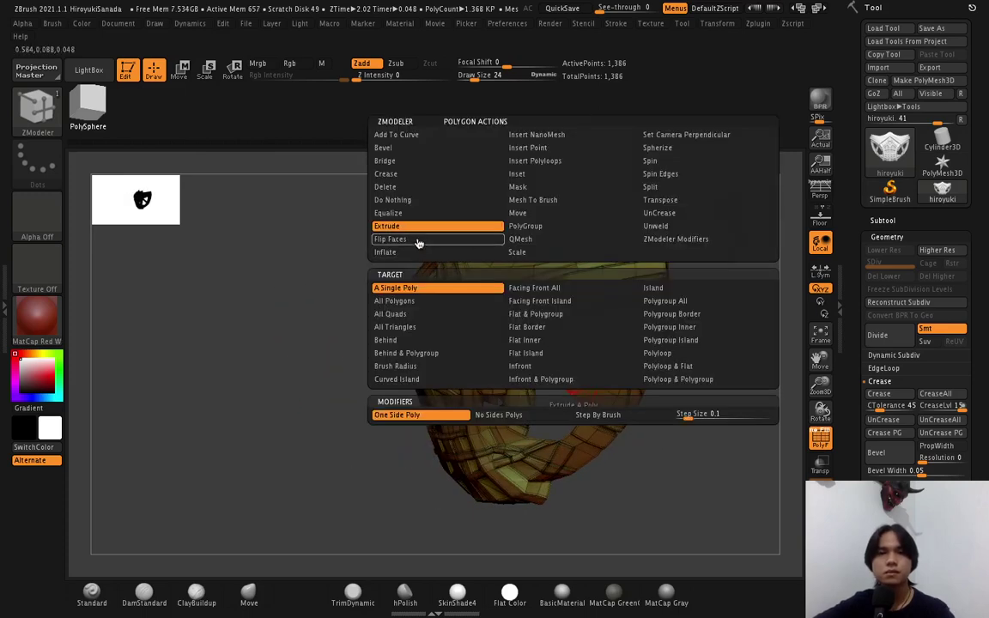
Set the target to All Polygons and extrude the whole mask into a thicker shell.
click(394, 300)
mouse_move(651, 512)
mouse_down()
mouse_move(673, 410)
mouse_move(692, 402)
mouse_move(587, 408)
mouse_up()
key(ctrl)
ctrl+right_drag(419, 385, 419, 390)
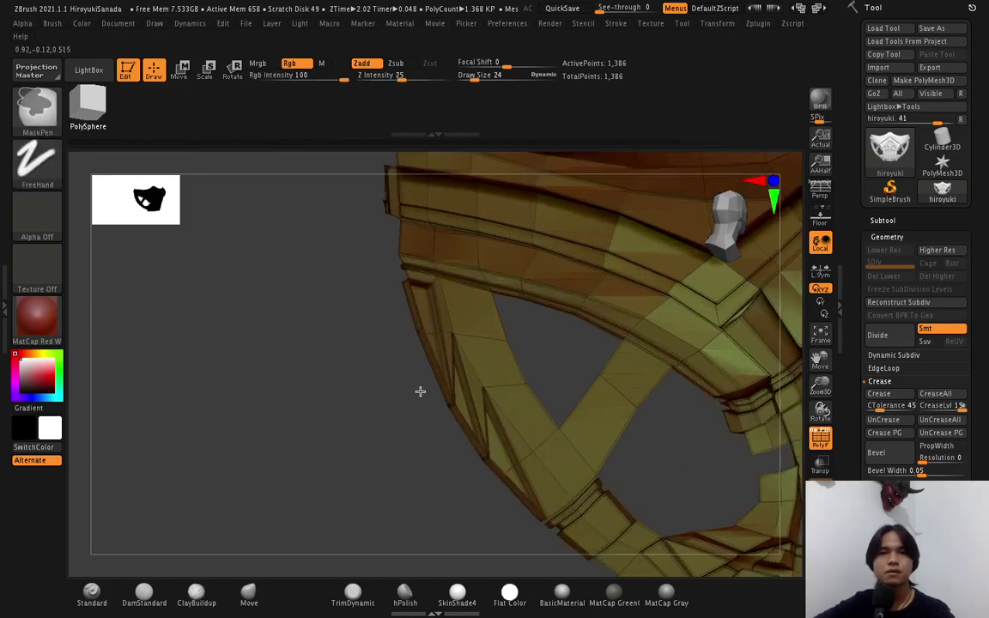
mouse_move(419, 391)
mouse_down()
mouse_move(461, 329)
mouse_move(491, 316)
mouse_up()
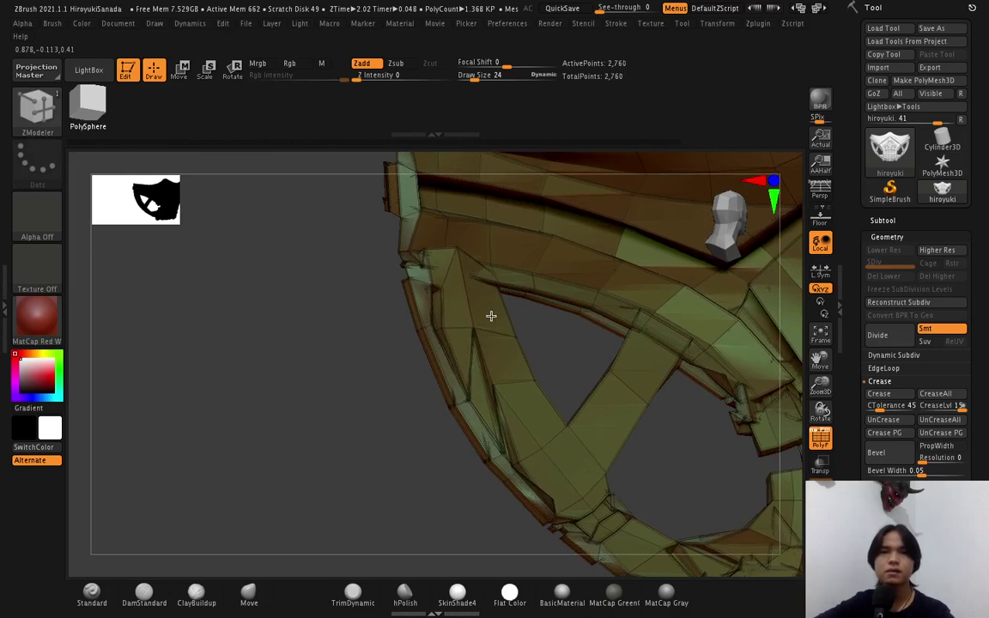
key(ctrl)
Frame the mask and subdivide it, raising it from 2.888 KP to 45.52 KP.
key(f)
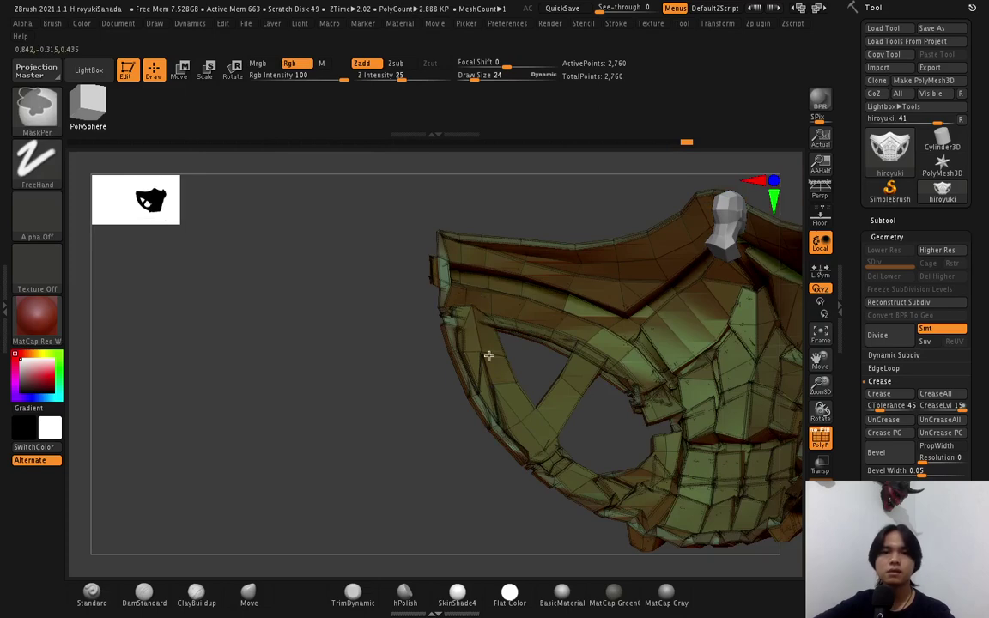
right_drag(491, 353, 607, 360)
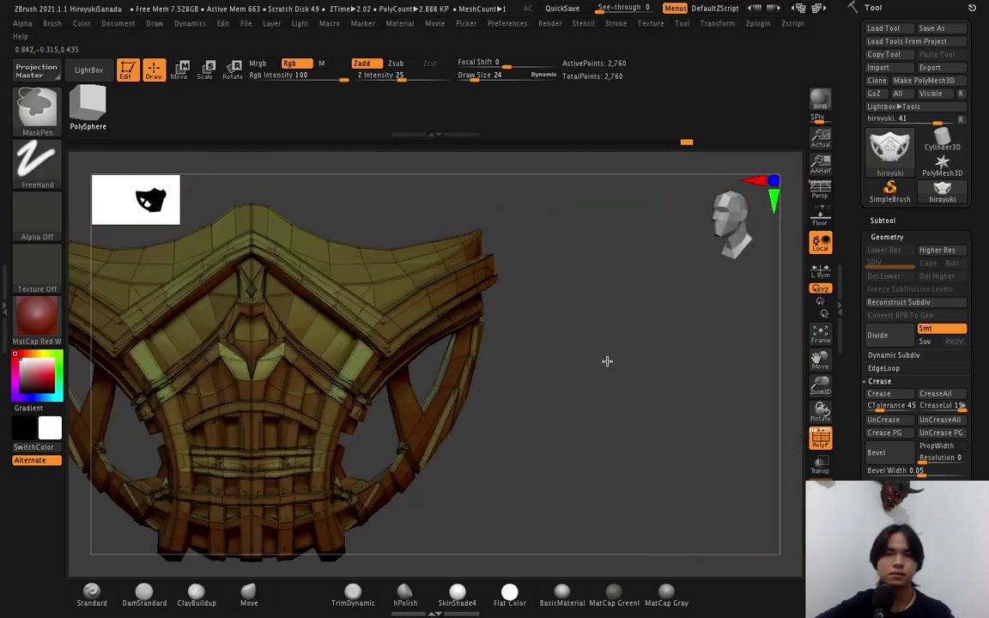
key(f)
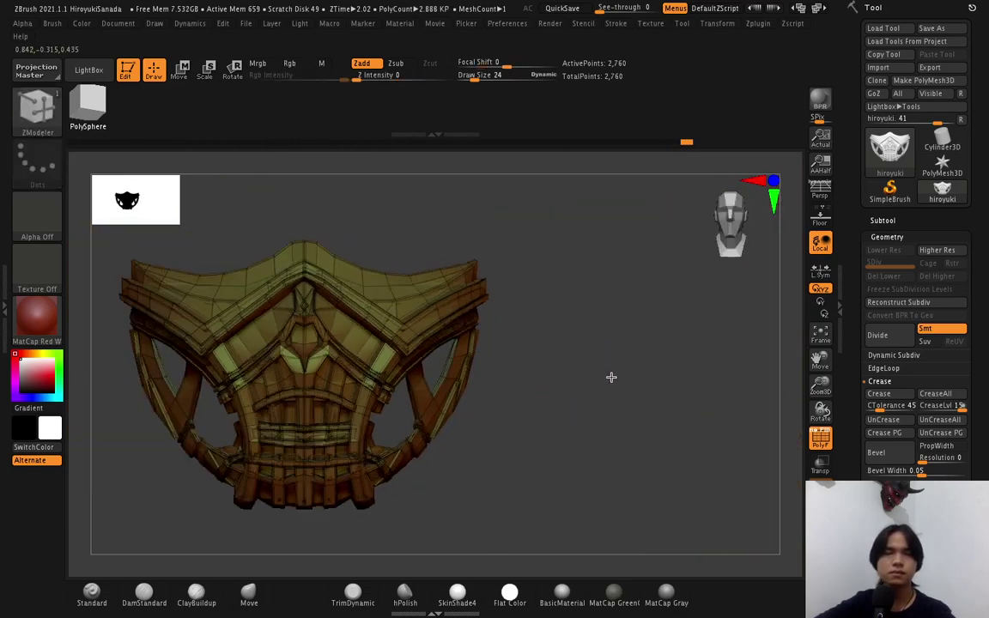
key(f)
key(d)
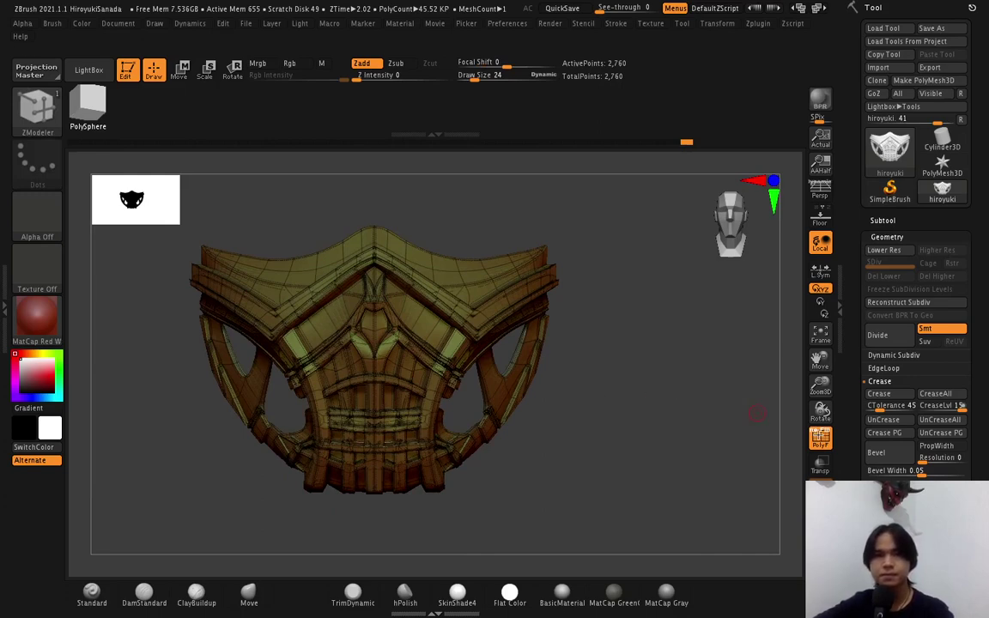
Turn off PolyFrame and orbit around the solid red mask to inspect its sides.
click(820, 438)
mouse_move(705, 392)
mouse_down()
mouse_move(606, 404)
mouse_move(592, 380)
mouse_up()
scroll(593, 380, up, 3)
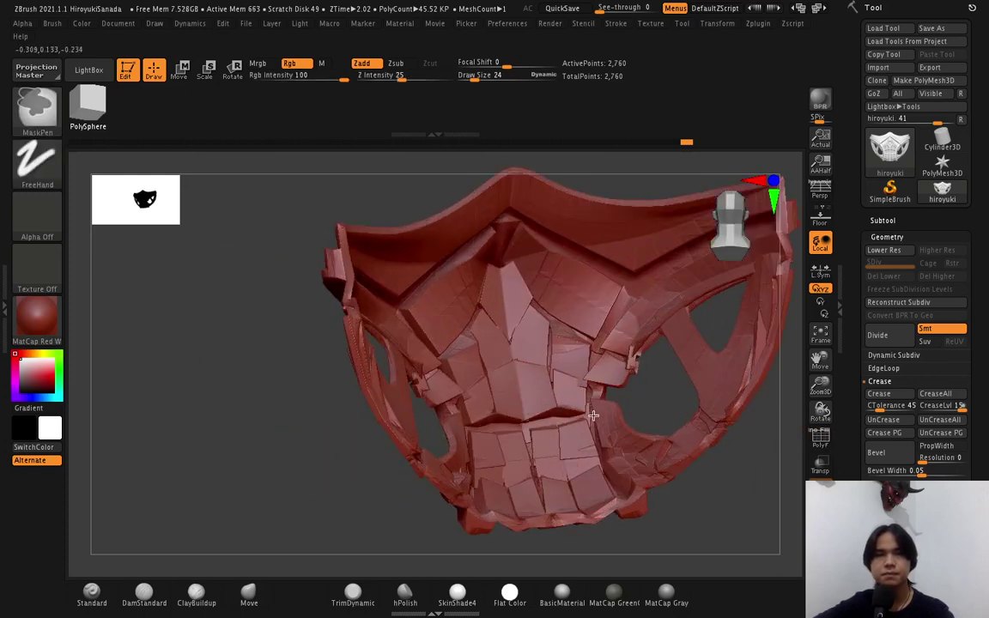
scroll(525, 377, up, 3)
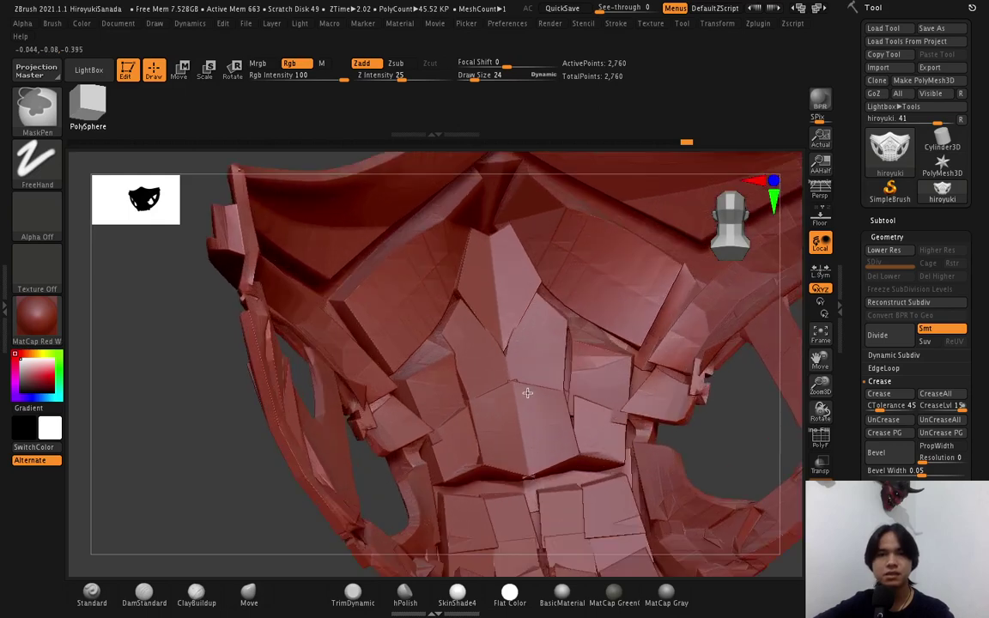
key(b)
key(z)
key(m)
scroll(506, 373, up, 2)
drag(507, 374, 528, 368)
mouse_move(527, 368)
right_down()
mouse_move(696, 353)
mouse_move(663, 358)
mouse_move(626, 383)
right_up()
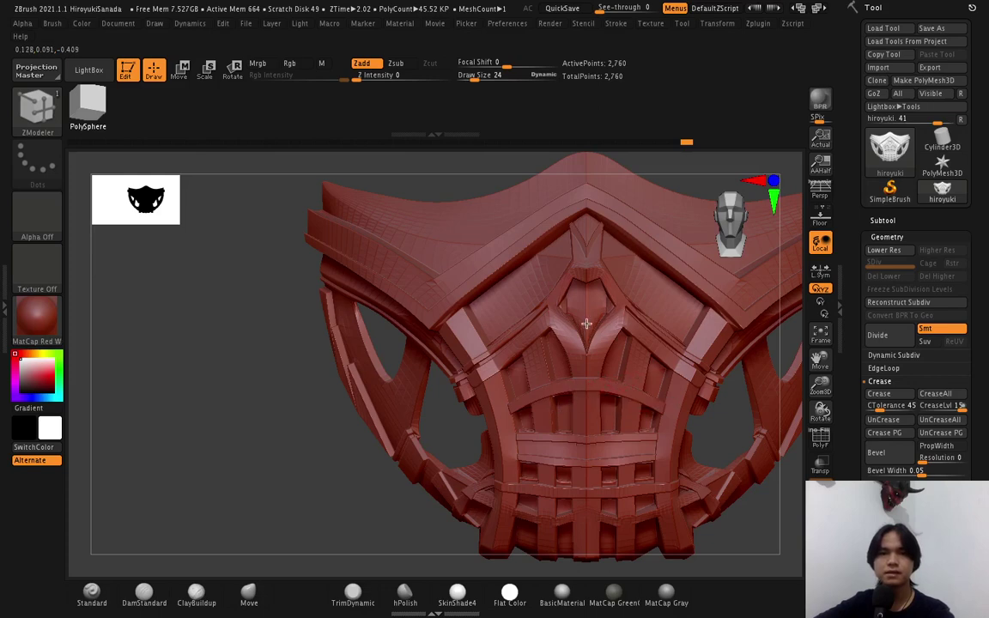
alt+right_drag(623, 384, 585, 322)
right_drag(662, 415, 529, 426)
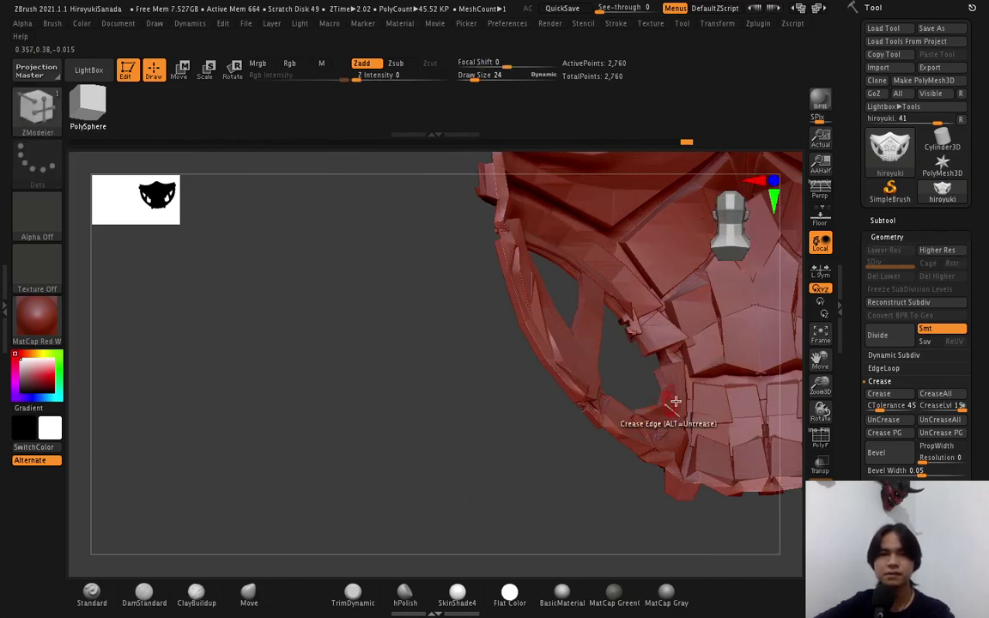
Drop to the lowest subdivision level, hide a section, then unhide the whole mask.
key(shift+d)
key(shift+d)
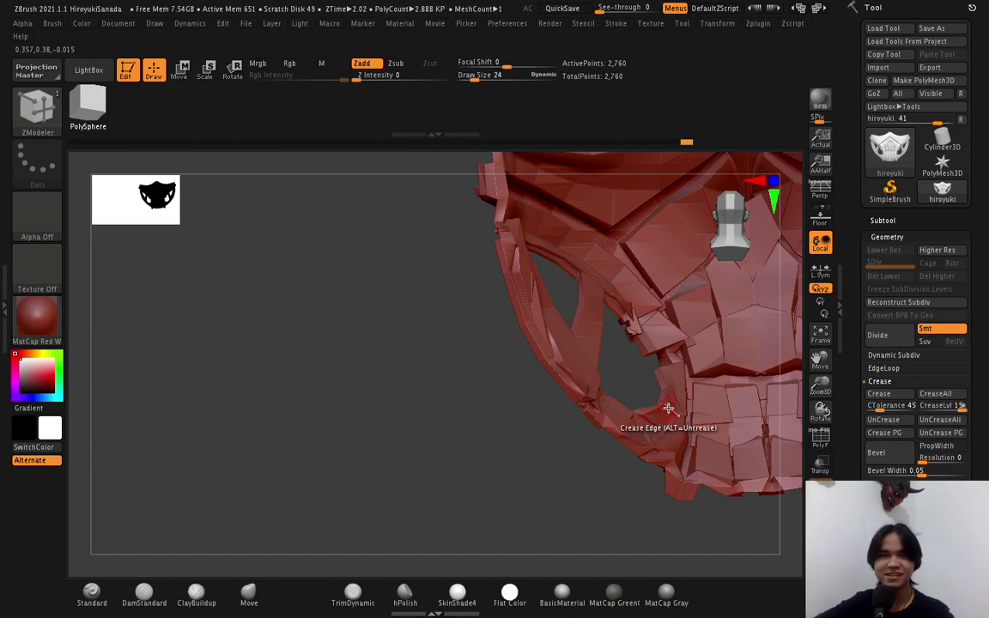
key(ctrl+shift)
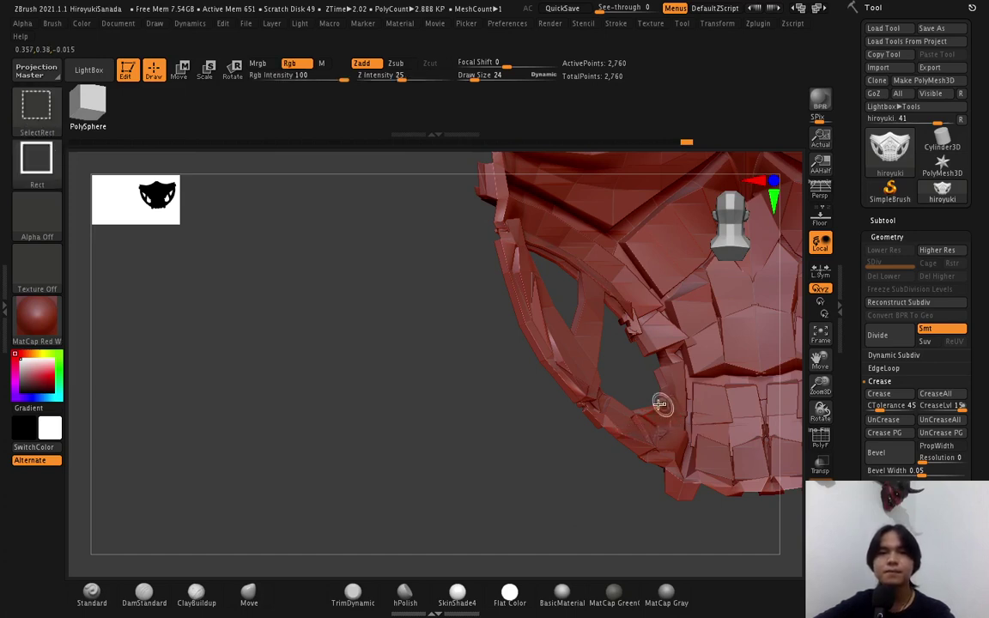
ctrl+shift+click(662, 404)
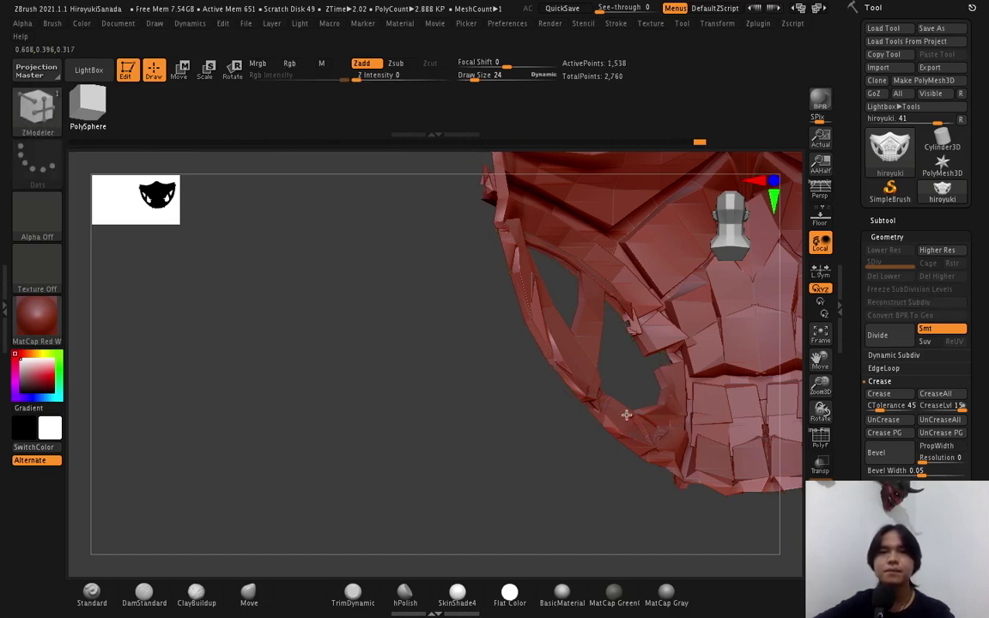
mouse_move(660, 403)
right_down()
mouse_move(657, 413)
mouse_move(710, 394)
right_up()
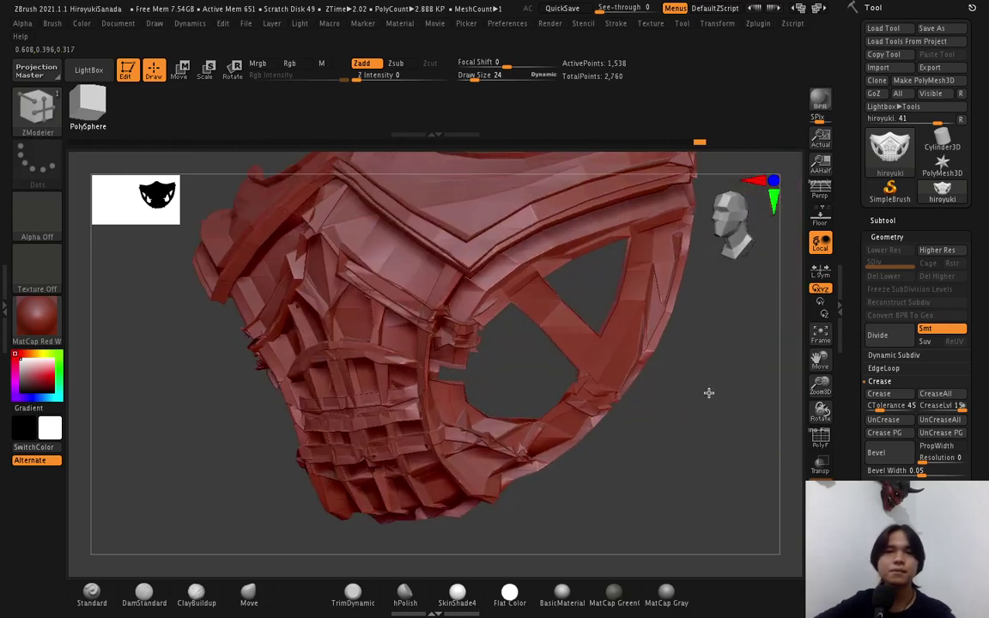
key(ctrl)
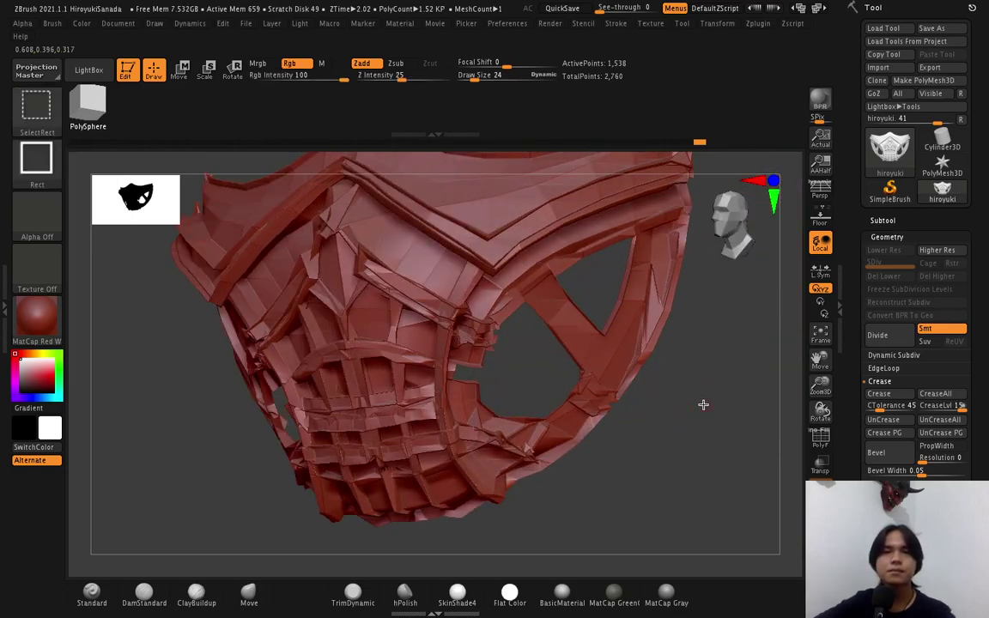
ctrl+shift+click(705, 403)
mouse_move(622, 413)
shift+right_down()
mouse_move(651, 393)
mouse_move(663, 416)
shift+right_up()
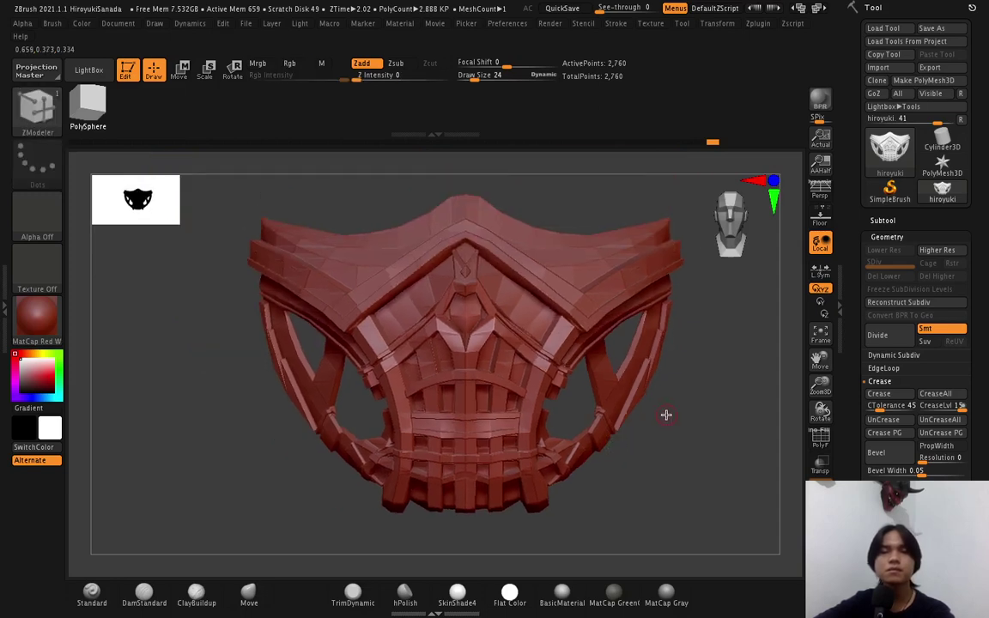
Subdivide the mask once and orbit to inspect the side strap.
key(ctrl+d)
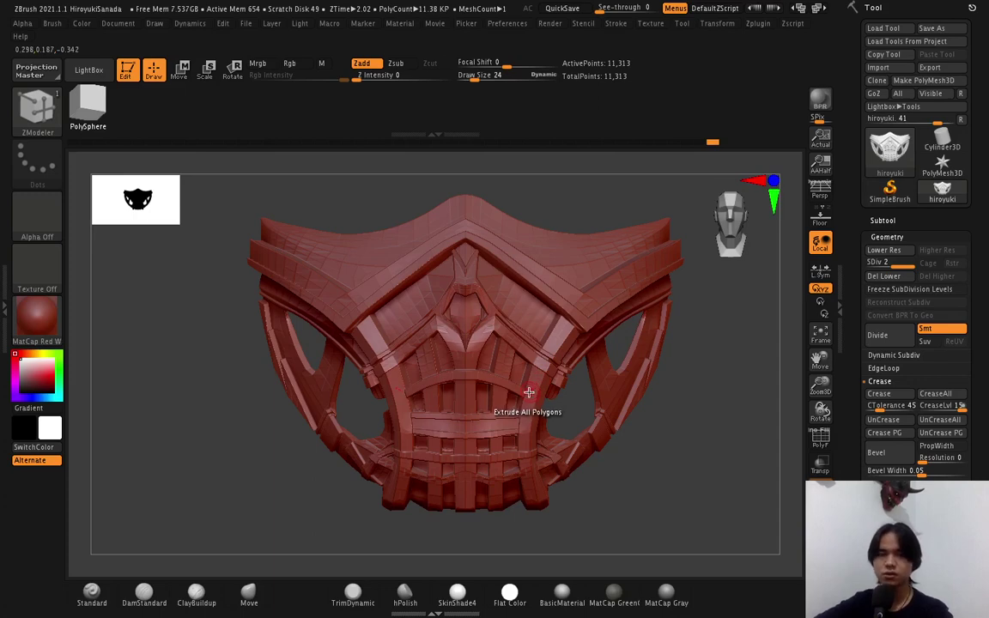
key(ctrl)
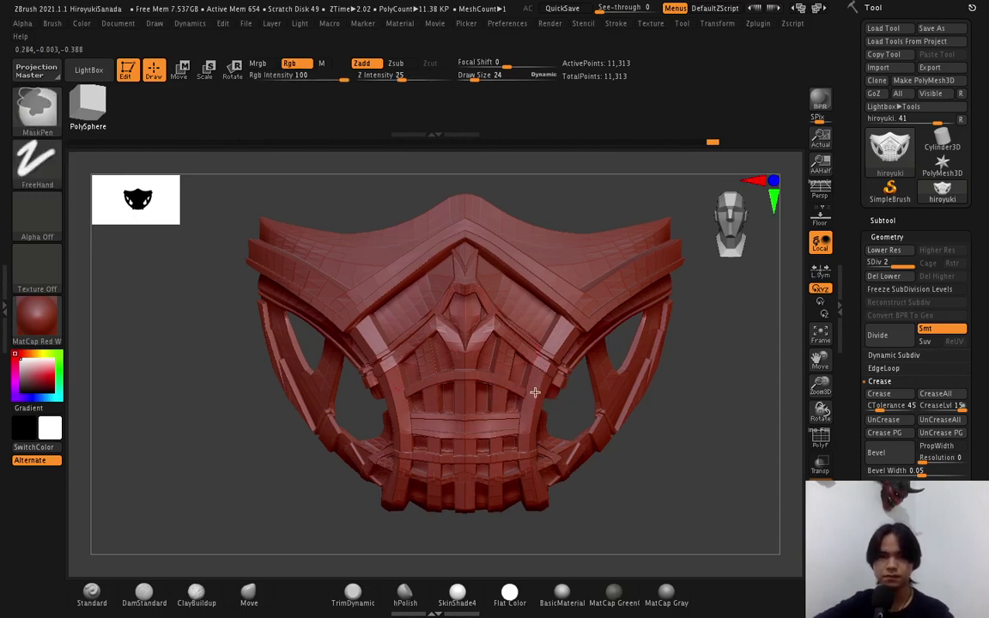
mouse_move(530, 352)
right_down()
mouse_move(513, 392)
mouse_move(512, 380)
mouse_move(530, 394)
mouse_move(543, 366)
right_up()
key(ctrl)
Bring up the ZModeler edge actions, then dismiss them and rotate the mask.
key(ctrl)
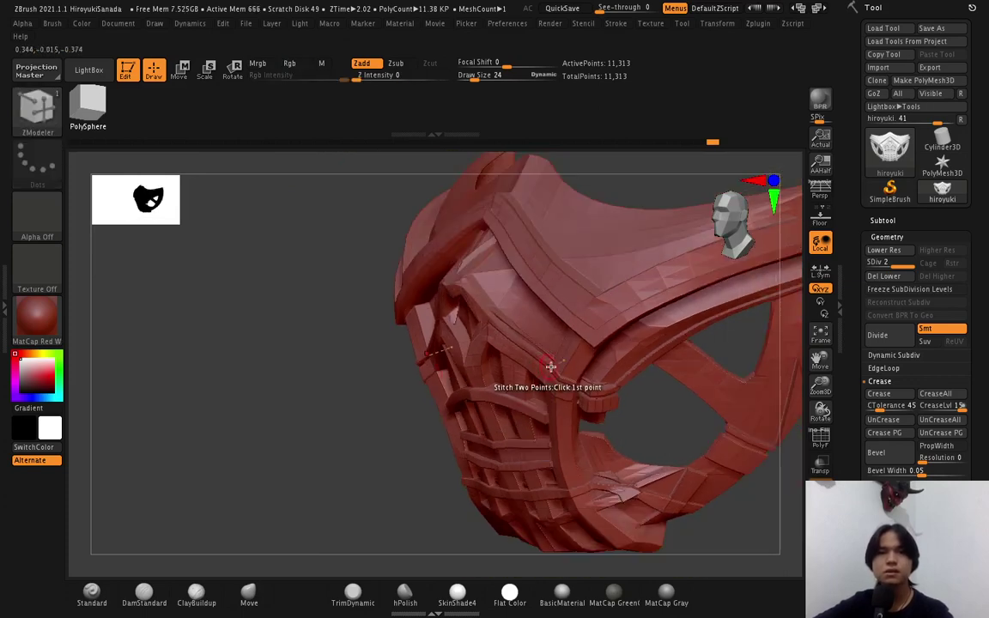
right_drag(614, 364, 636, 354)
key(ctrl)
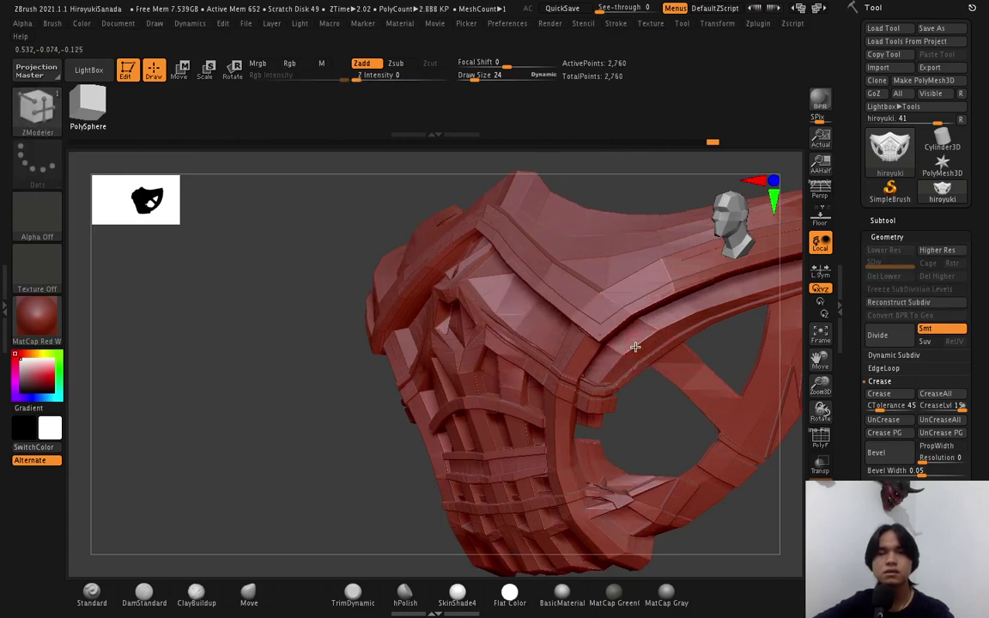
key(space)
right_drag(543, 357, 685, 343)
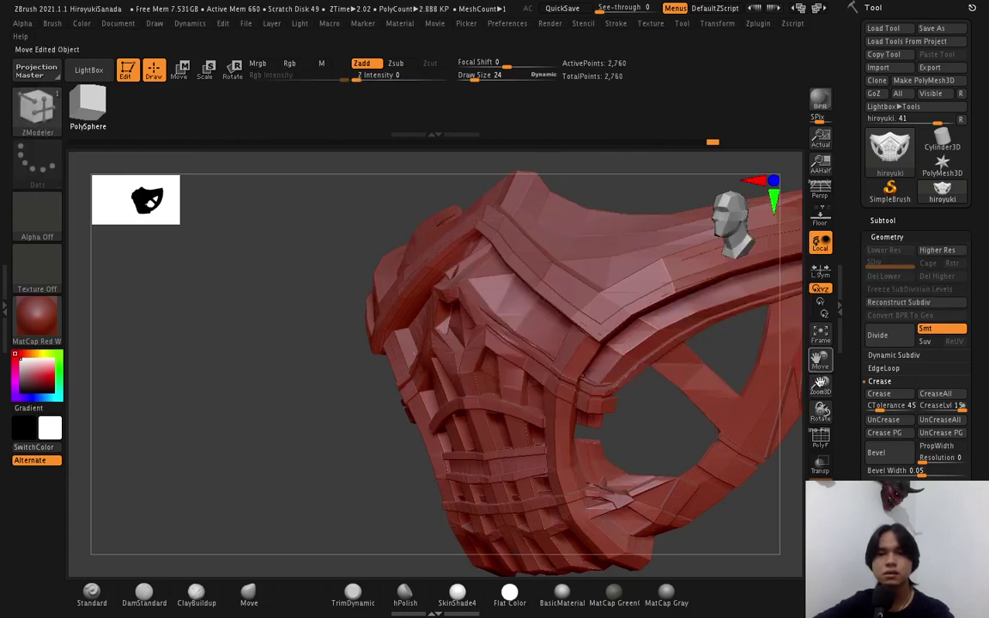
key(shift)
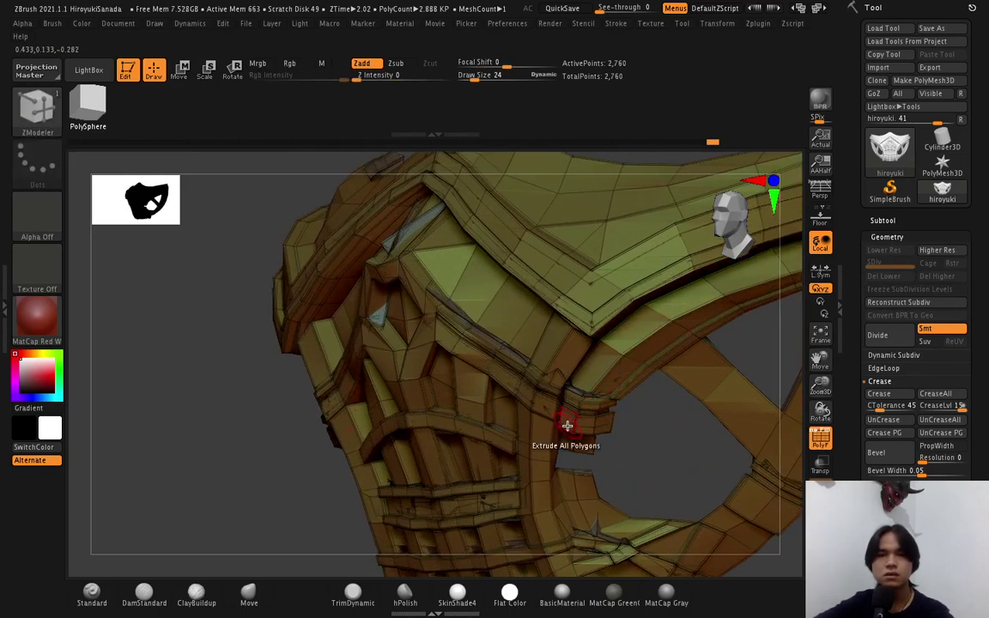
Turn off the wireframe, hide and reveal parts, and orbit to a straight front view.
right_drag(575, 399, 574, 397)
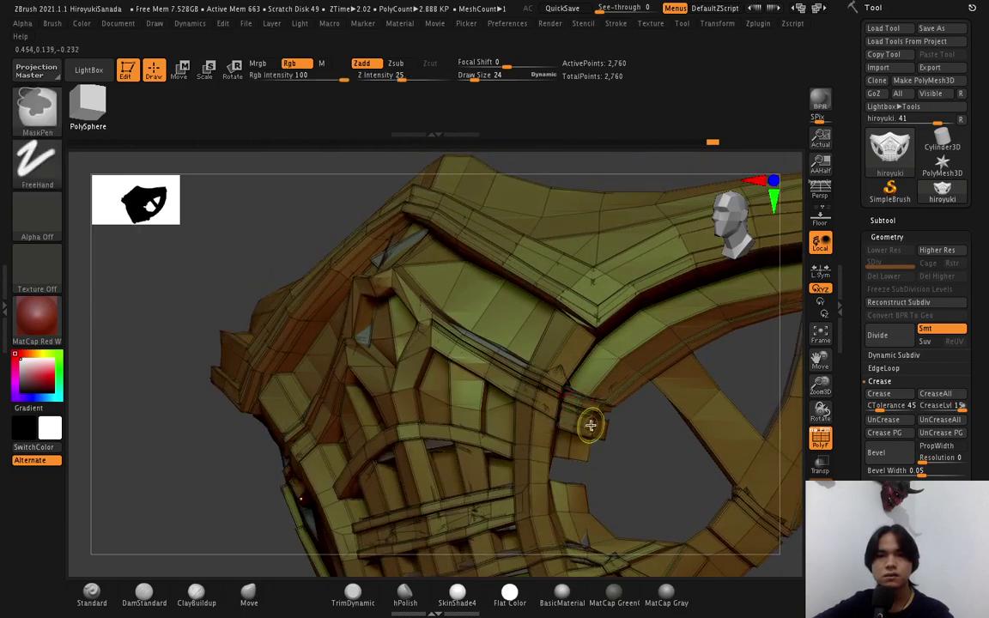
ctrl+right_drag(588, 360, 585, 355)
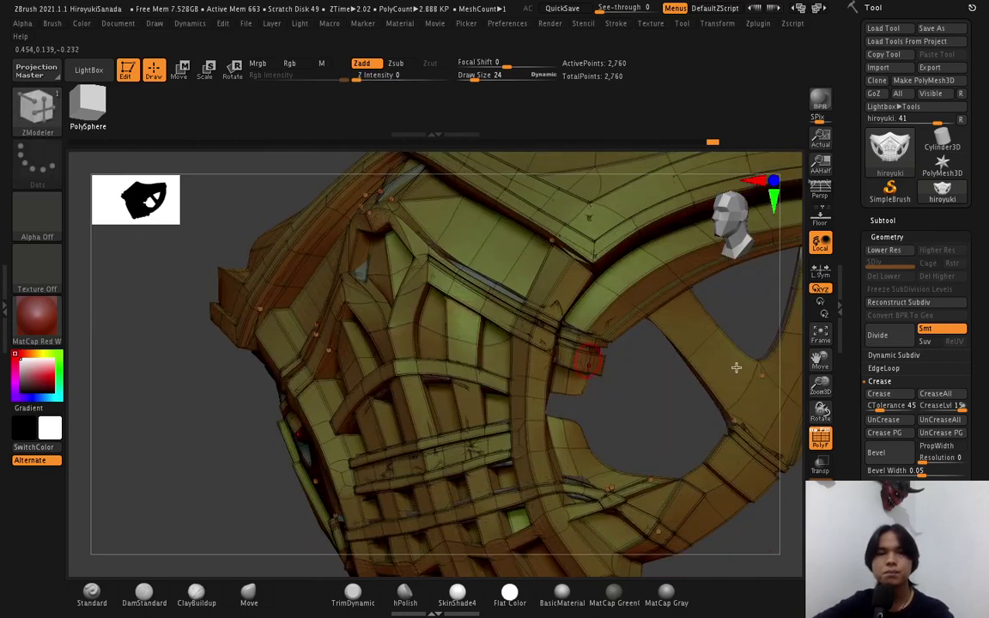
click(821, 443)
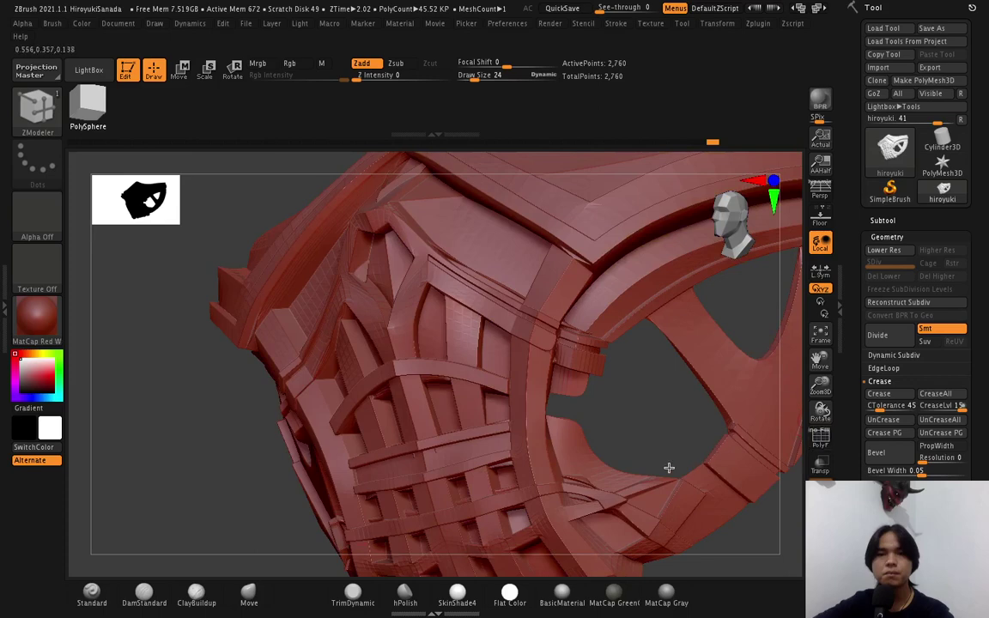
right_drag(668, 468, 653, 441)
mouse_move(598, 413)
right_down()
mouse_move(513, 429)
mouse_move(462, 386)
right_up()
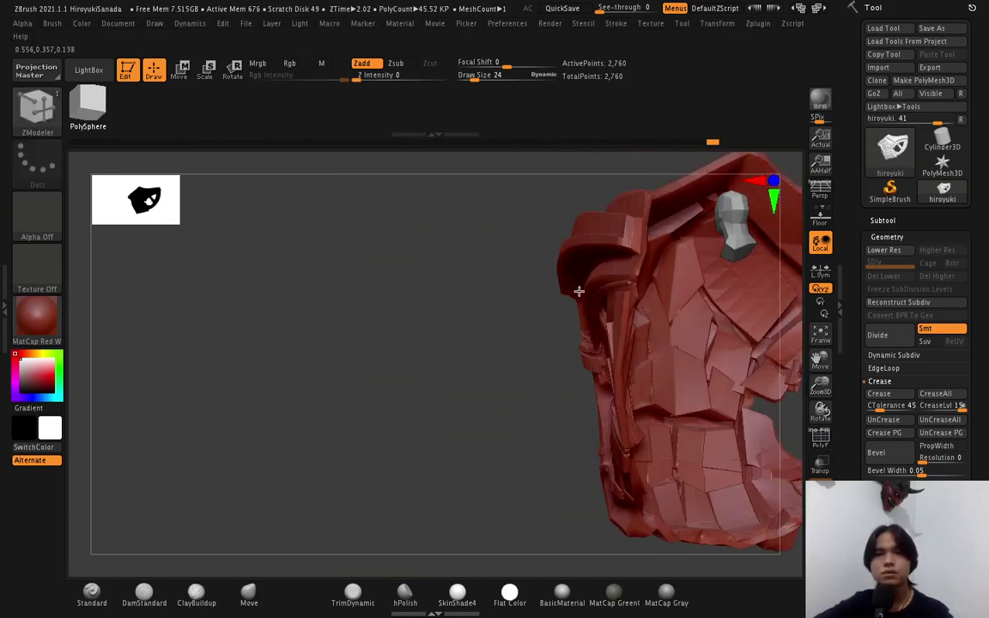
ctrl+shift+click(592, 259)
ctrl+shift+click(532, 235)
right_drag(532, 236, 661, 319)
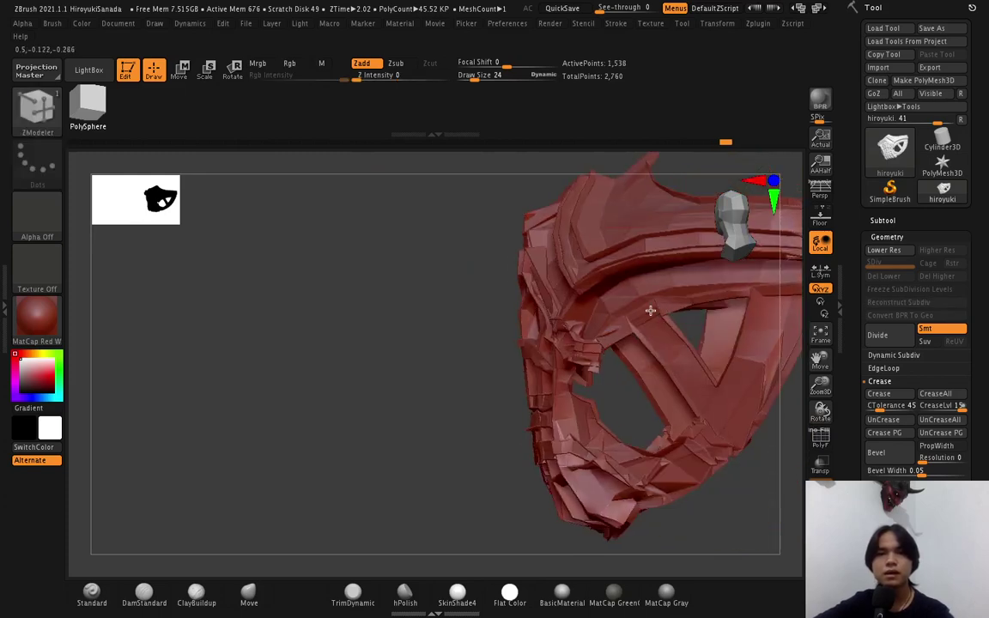
mouse_move(635, 393)
shift+mouse_down()
mouse_move(630, 353)
mouse_move(580, 375)
mouse_move(604, 380)
mouse_move(533, 341)
shift+mouse_up()
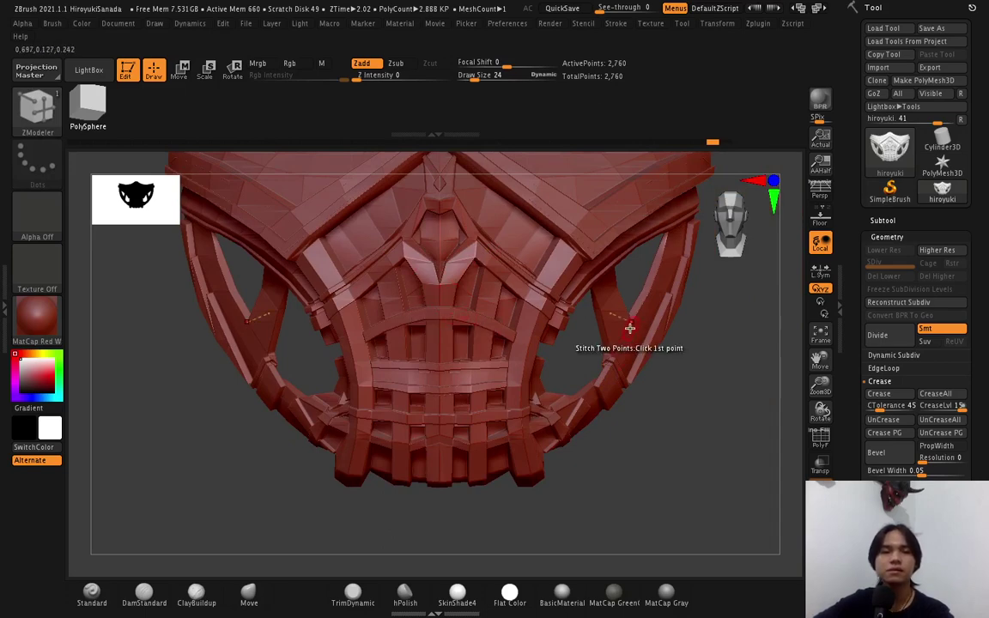
Step up a subdivision level and zoom in closely on the brow and cheek area.
key(ctrl+d)
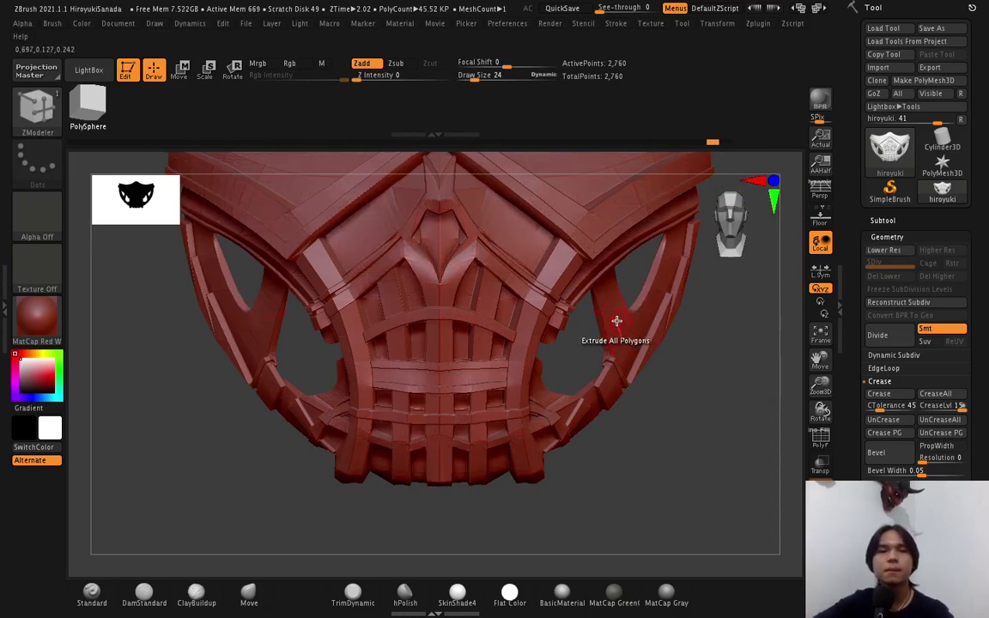
drag(375, 374, 394, 371)
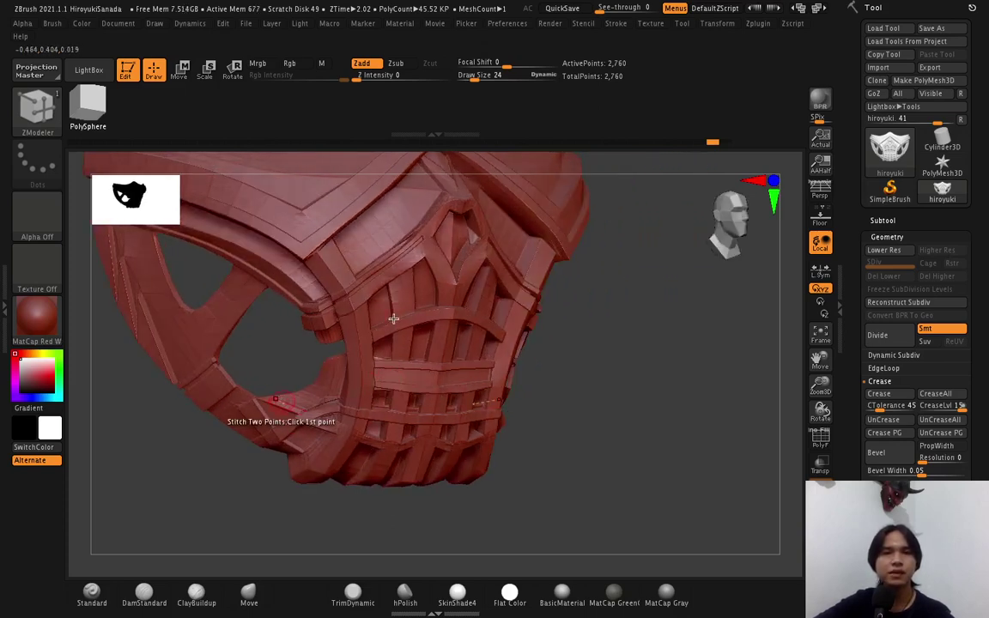
drag(456, 442, 459, 446)
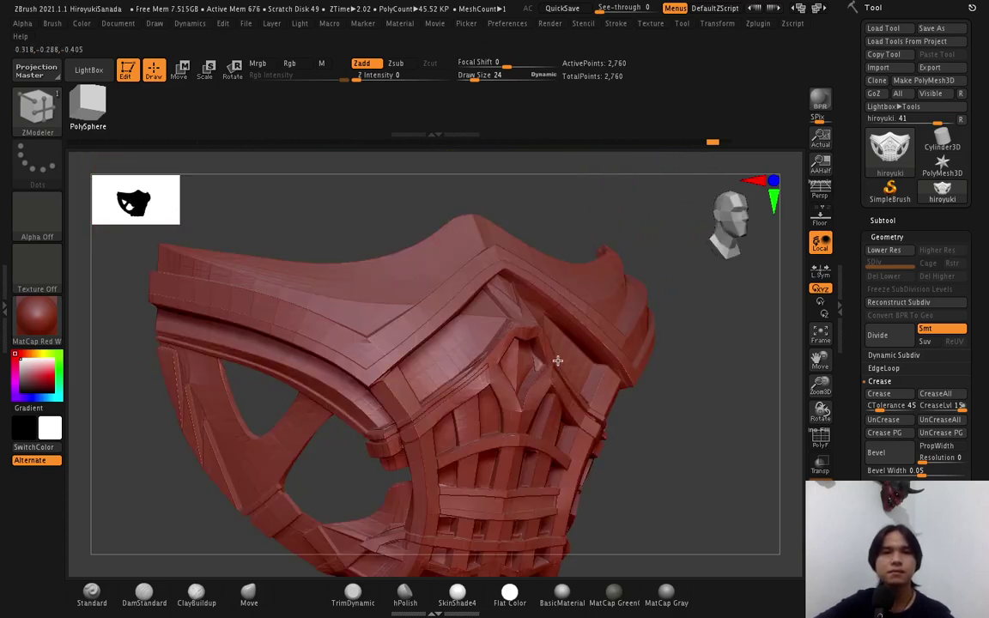
mouse_move(557, 358)
mouse_down()
mouse_move(548, 365)
mouse_move(579, 347)
mouse_up()
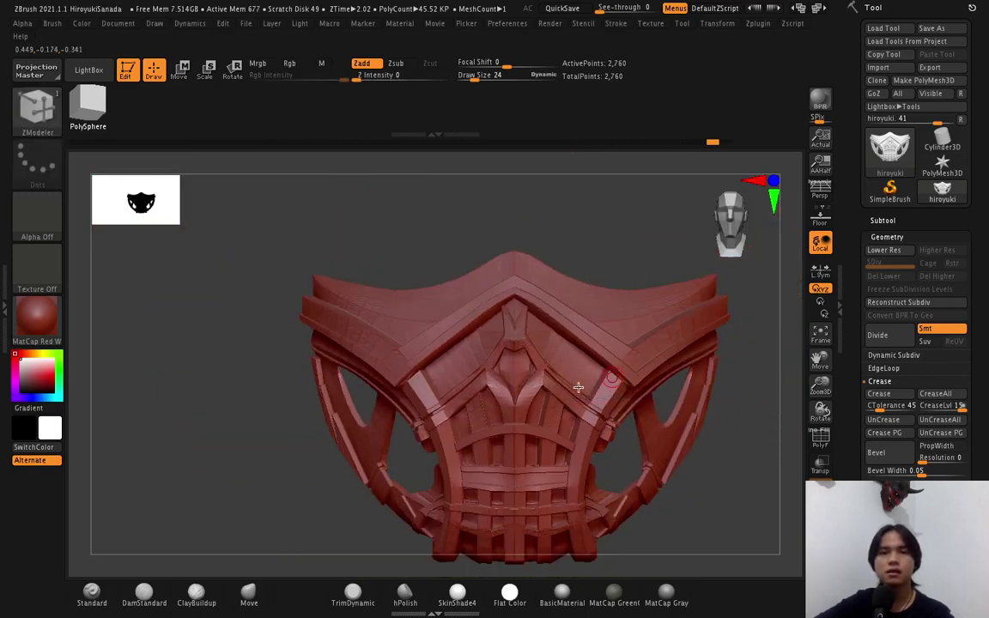
mouse_move(581, 386)
mouse_down()
mouse_move(520, 404)
mouse_move(588, 388)
mouse_move(506, 345)
mouse_up()
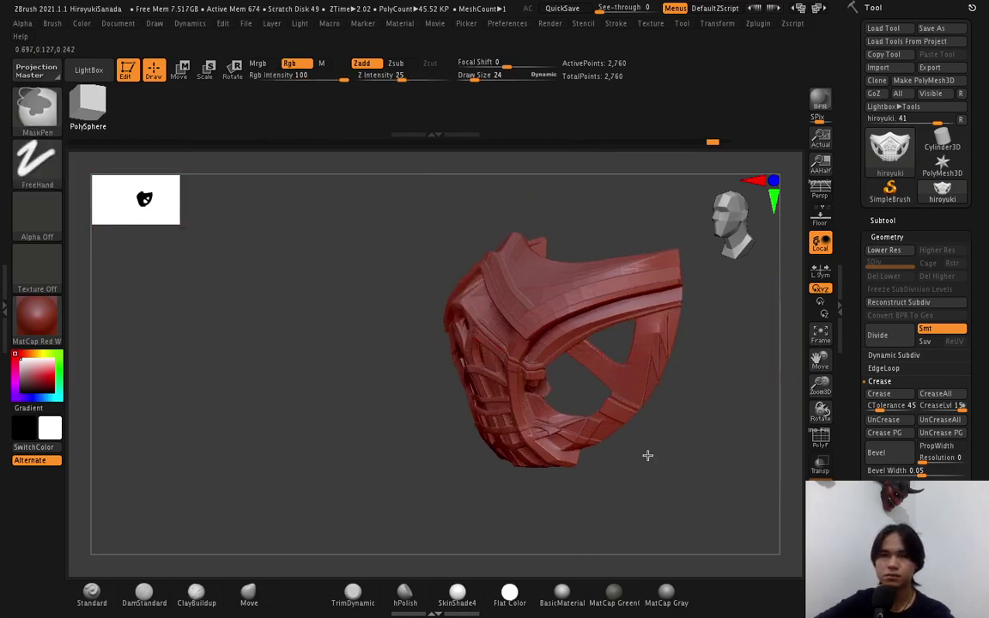
alt+drag(647, 455, 638, 430)
mouse_move(623, 358)
mouse_down()
mouse_move(628, 392)
mouse_move(630, 371)
mouse_up()
key(ctrl)
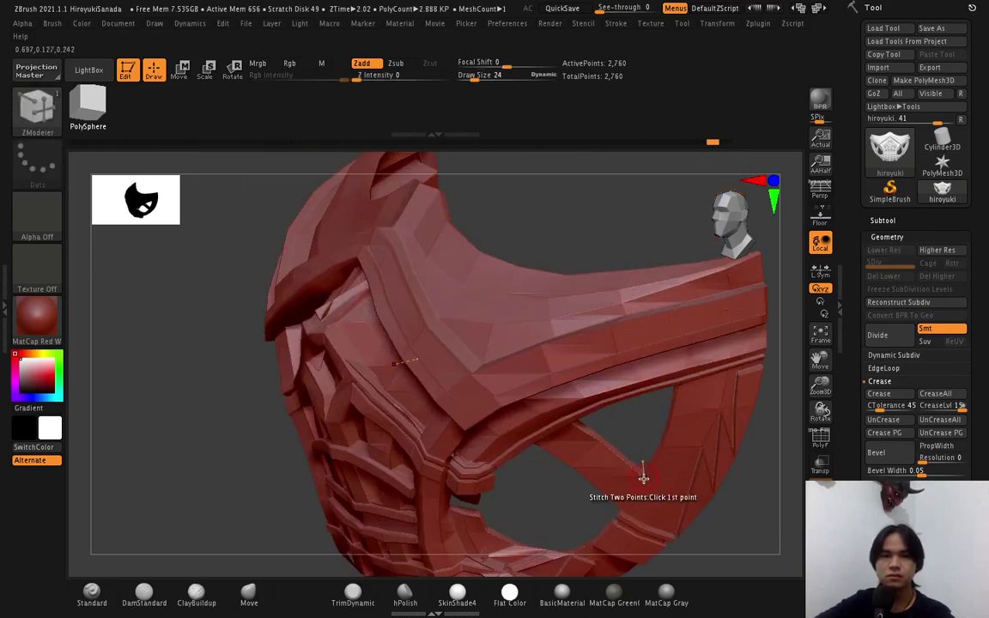
ctrl+right_drag(644, 468, 643, 520)
right_drag(645, 468, 646, 497)
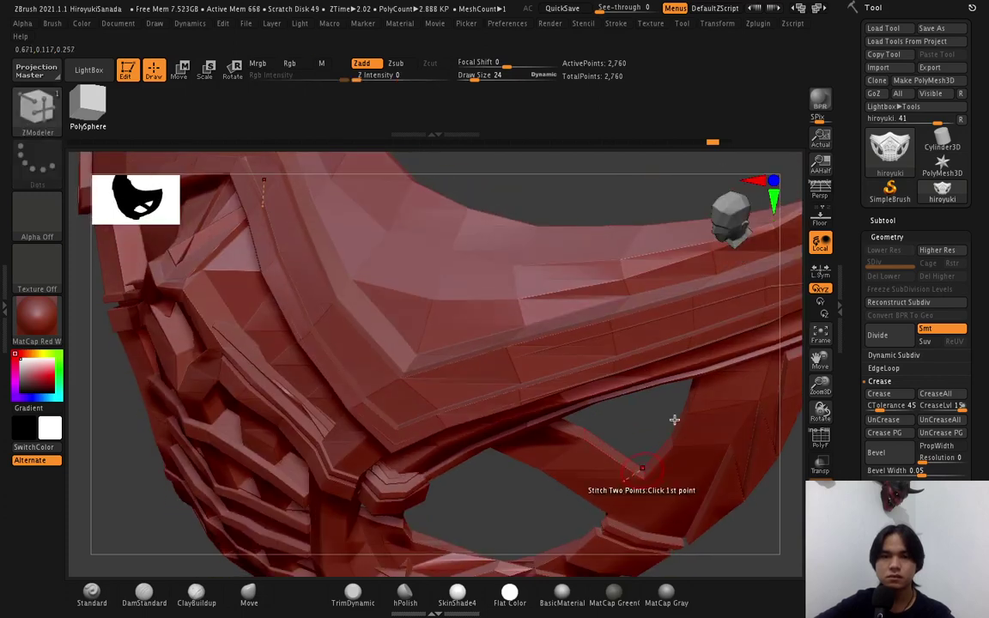
key(shift)
Step up another subdivision level and zoom in to inspect the mask's rim.
key(ctrl+d)
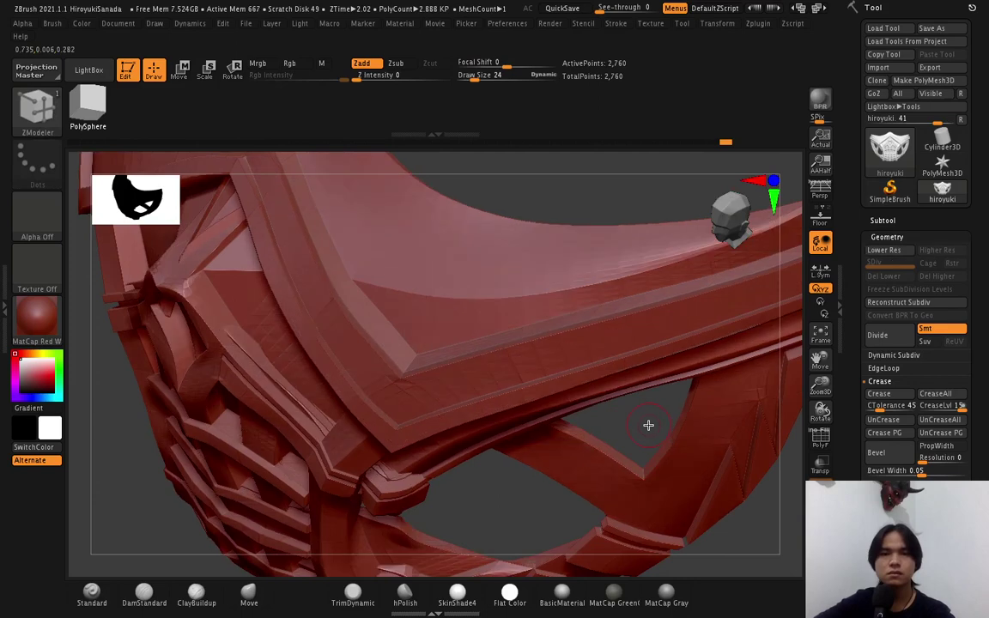
right_drag(609, 393, 606, 385)
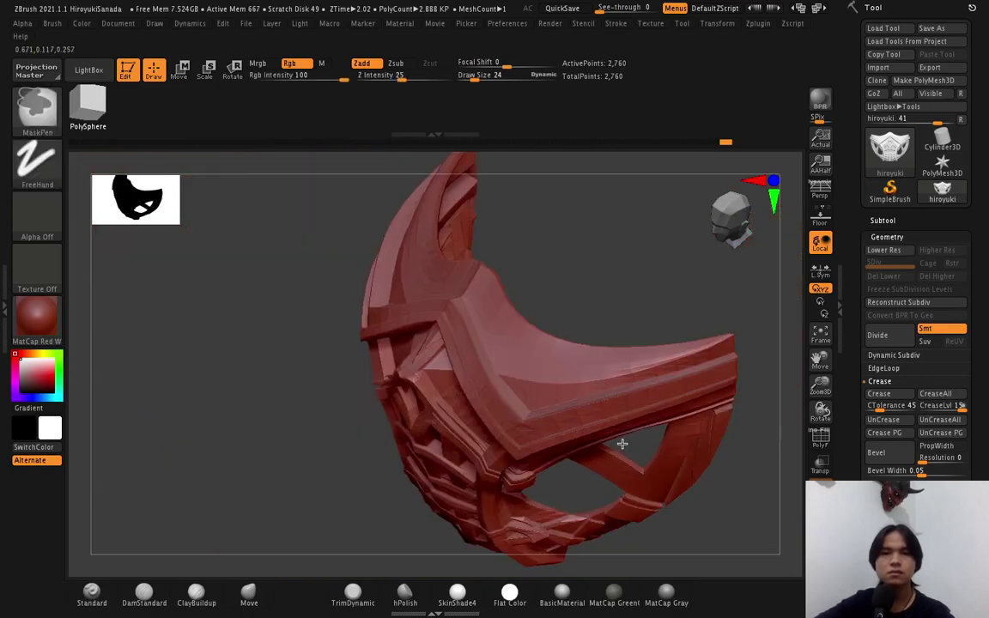
right_drag(622, 444, 622, 378)
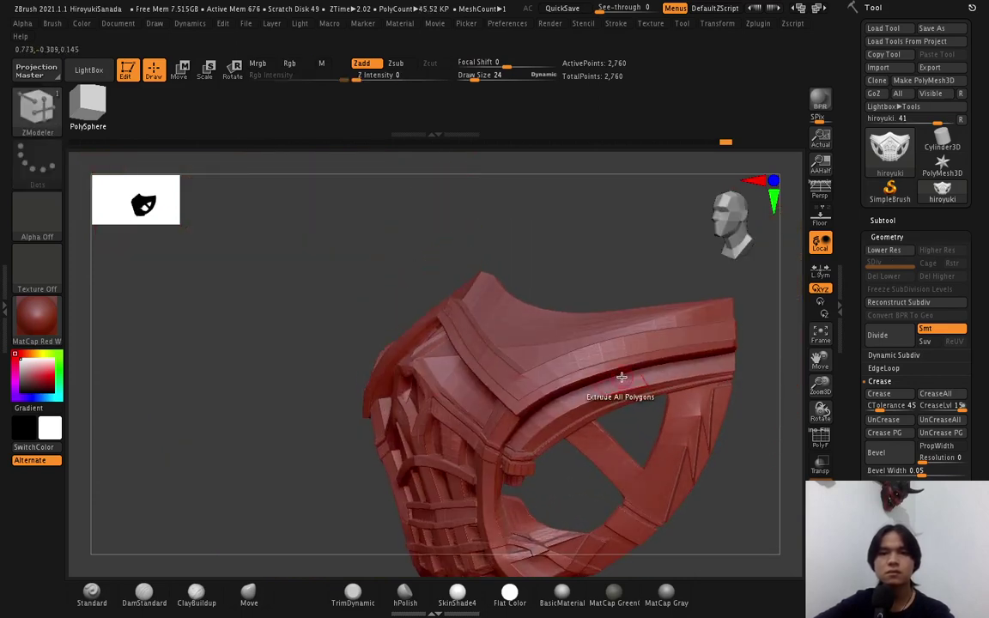
right_drag(654, 413, 662, 349)
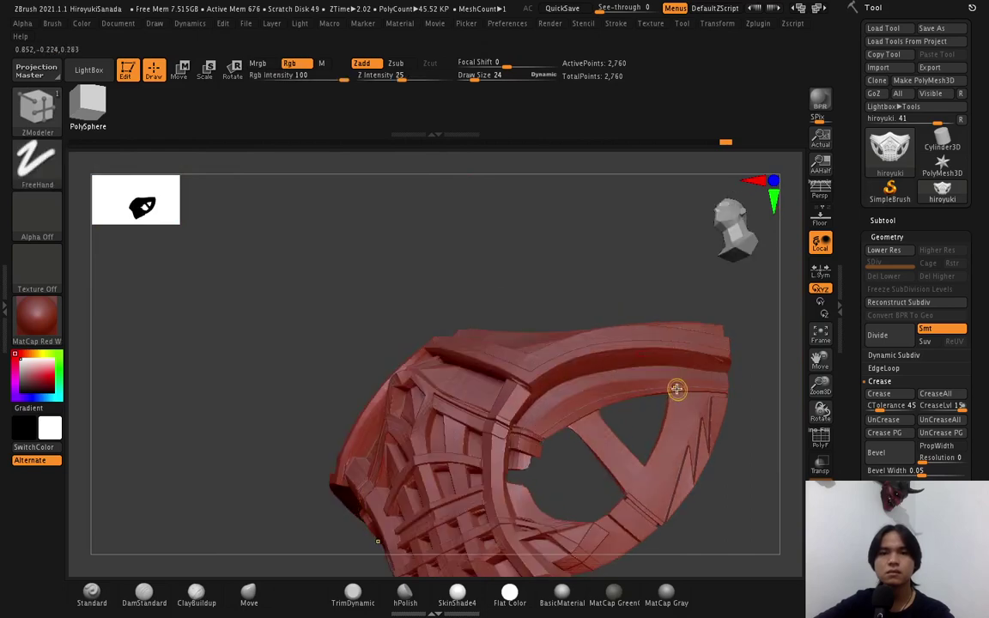
key(ctrl)
ctrl+right_drag(692, 453, 685, 437)
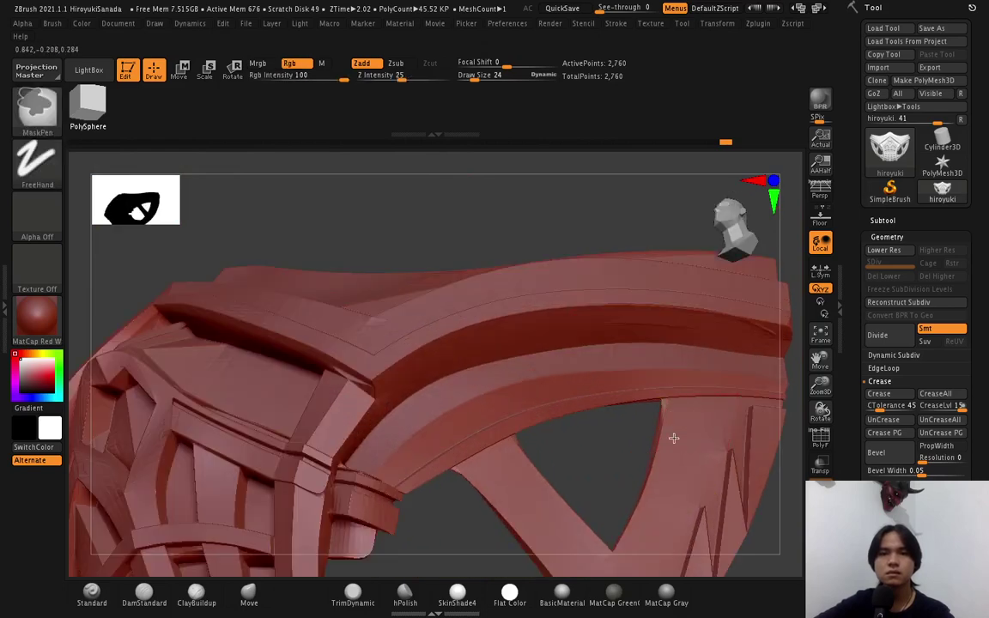
ctrl+right_drag(678, 478, 677, 470)
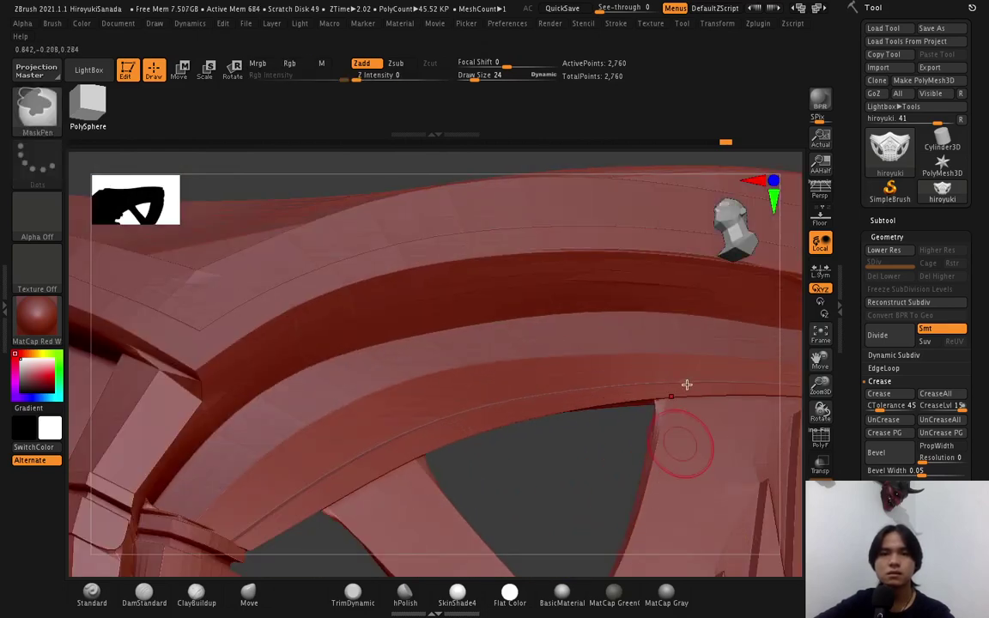
right_drag(686, 385, 687, 384)
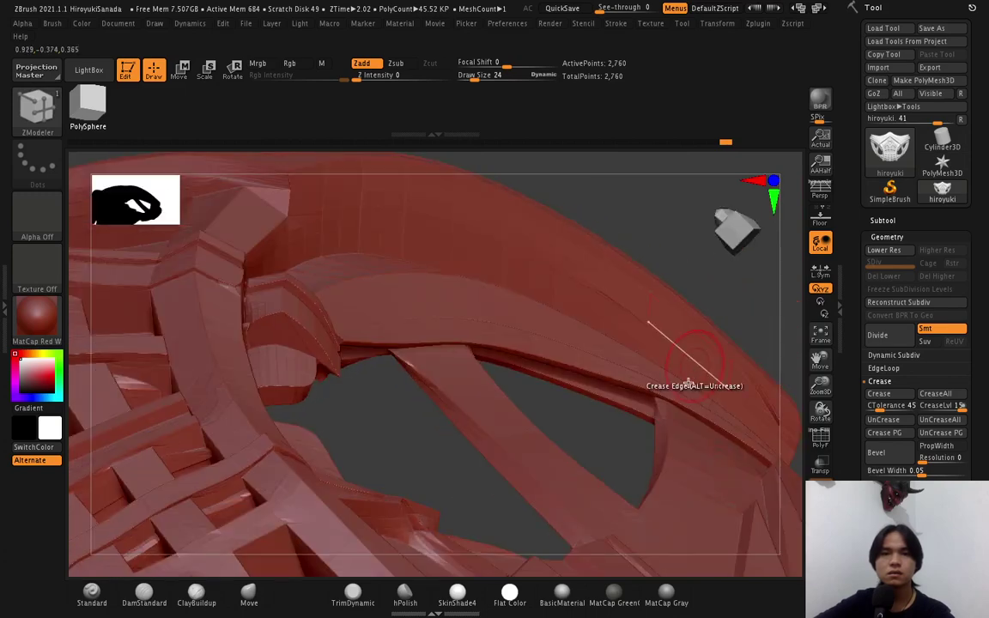
Drop back to the low-poly level and show the polygroup wireframe on the mesh.
key(shift+d)
key(shift+d)
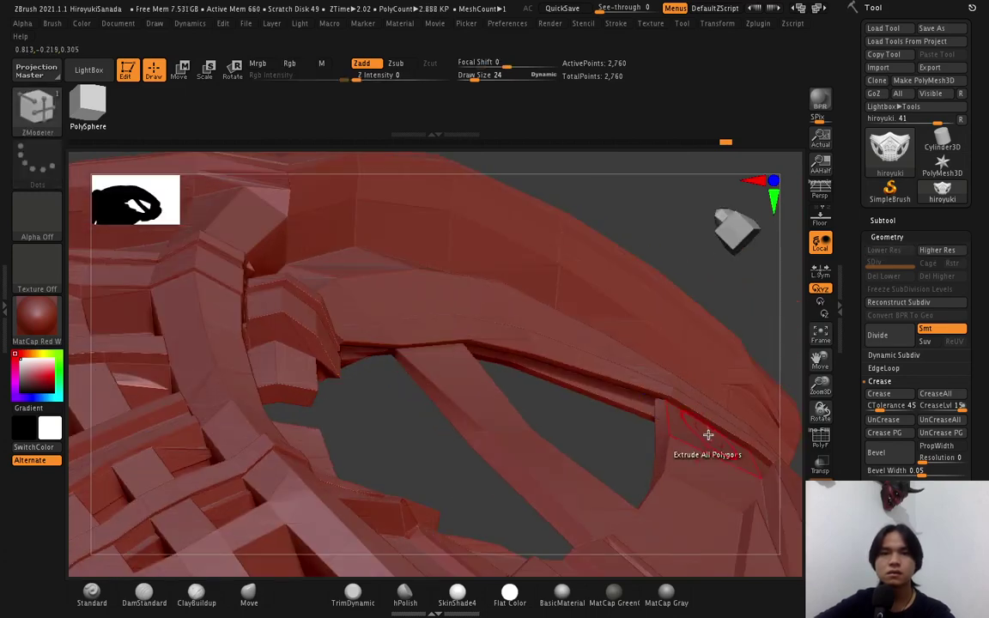
right_drag(682, 379, 678, 396)
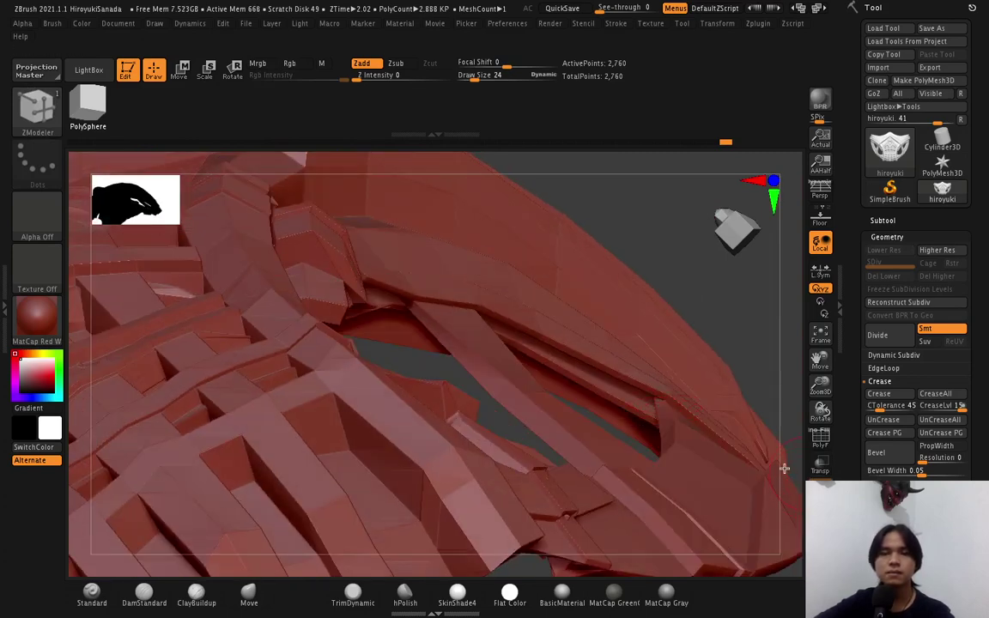
key(shift)
key(shift+f)
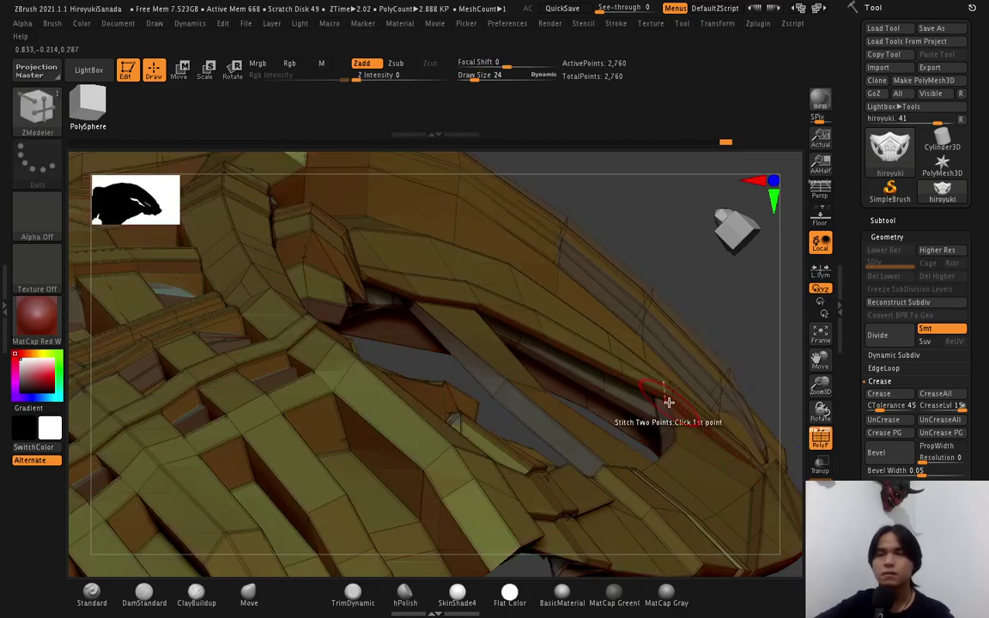
key(ctrl)
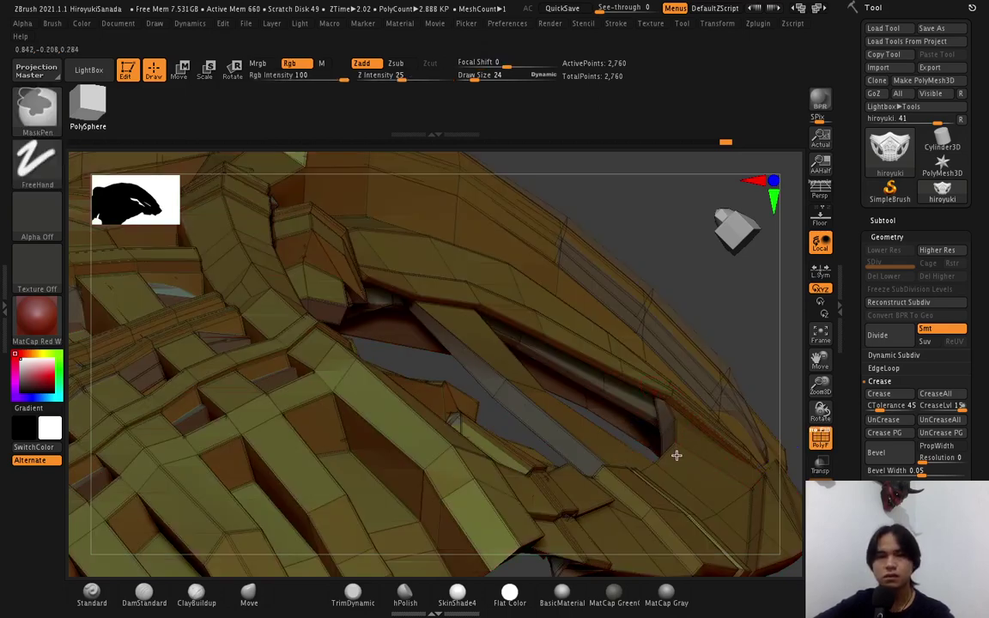
right_drag(677, 455, 676, 455)
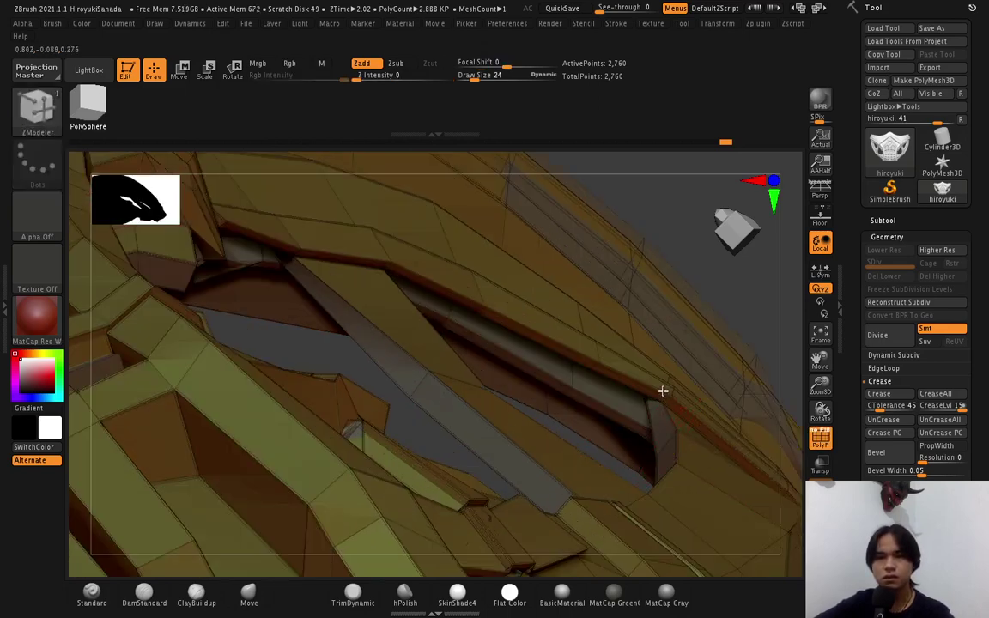
right_drag(663, 391, 651, 418)
key(ctrl+shift)
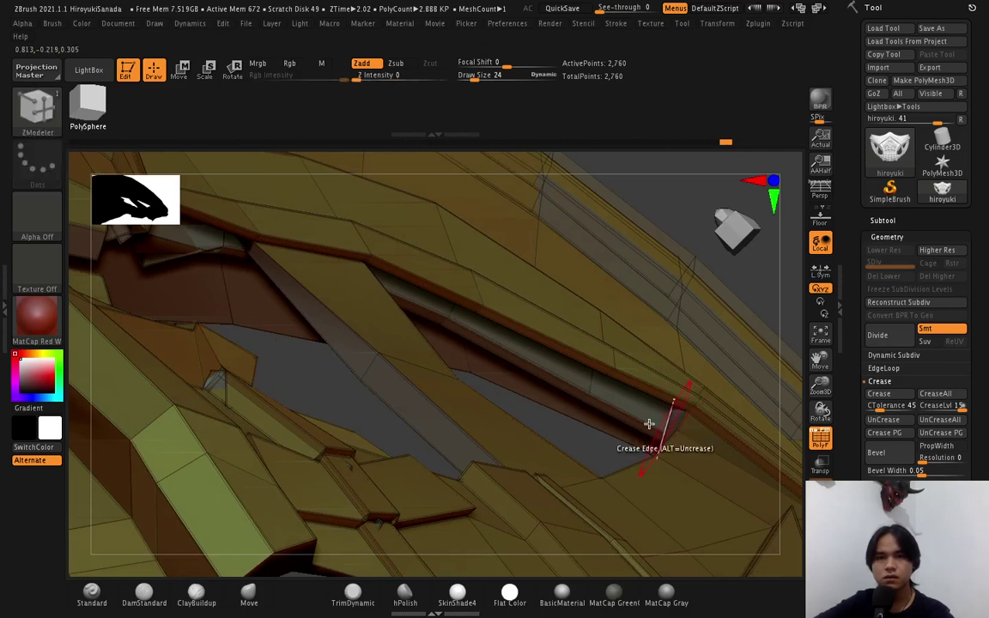
Isolate one section of the mask near the eye opening and orbit around it.
ctrl+shift+click(598, 401)
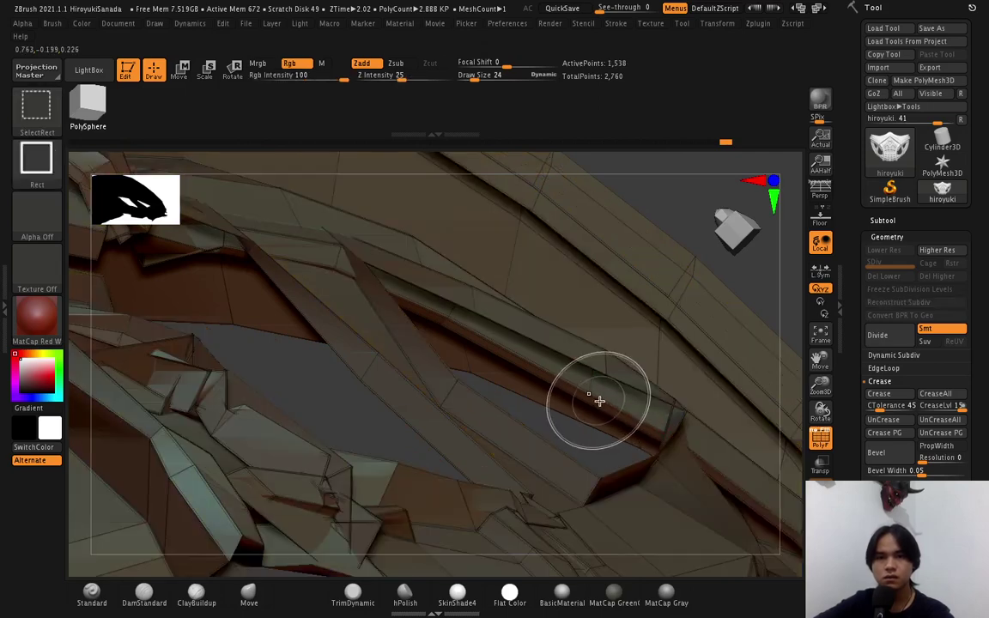
mouse_move(647, 455)
mouse_down()
mouse_move(640, 460)
mouse_move(674, 430)
mouse_up()
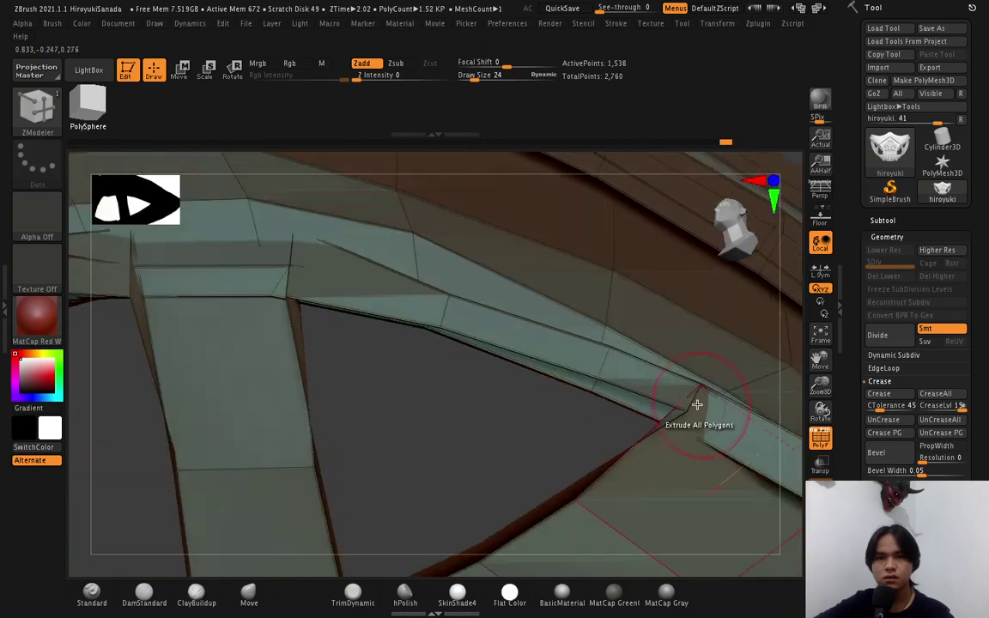
key(ctrl)
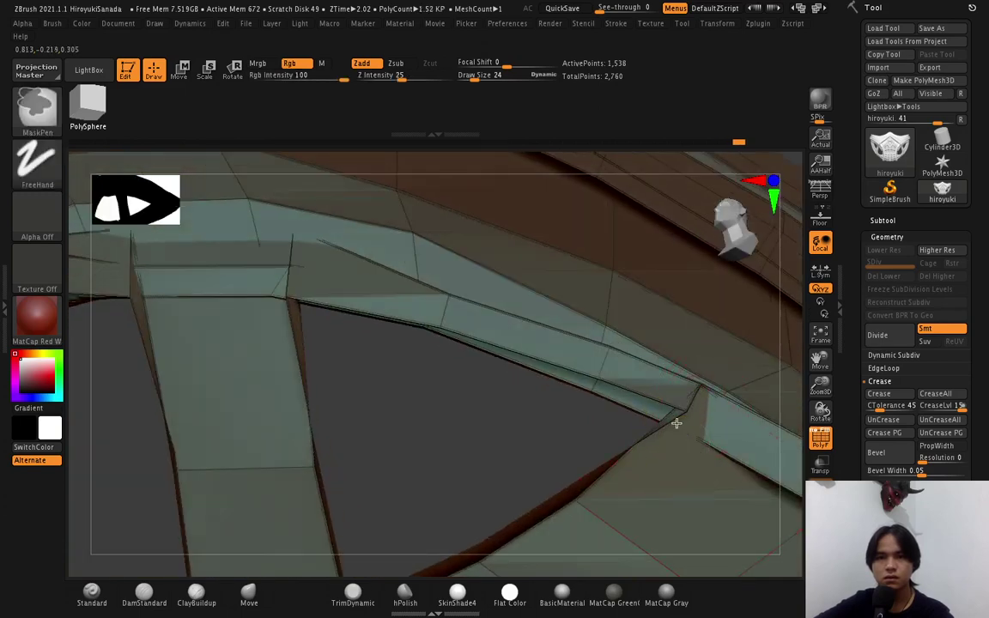
drag(656, 373, 589, 335)
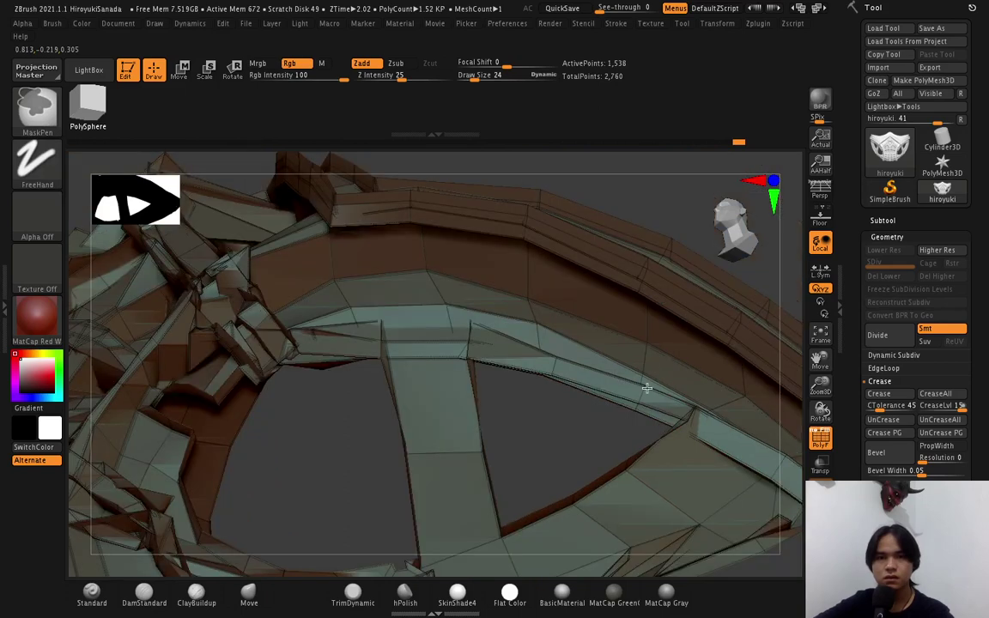
Reveal the whole mask again and rotate to a three-quarter view.
ctrl+shift+click(575, 442)
mouse_move(545, 443)
mouse_down()
mouse_move(533, 275)
mouse_move(569, 402)
mouse_up()
key(ctrl)
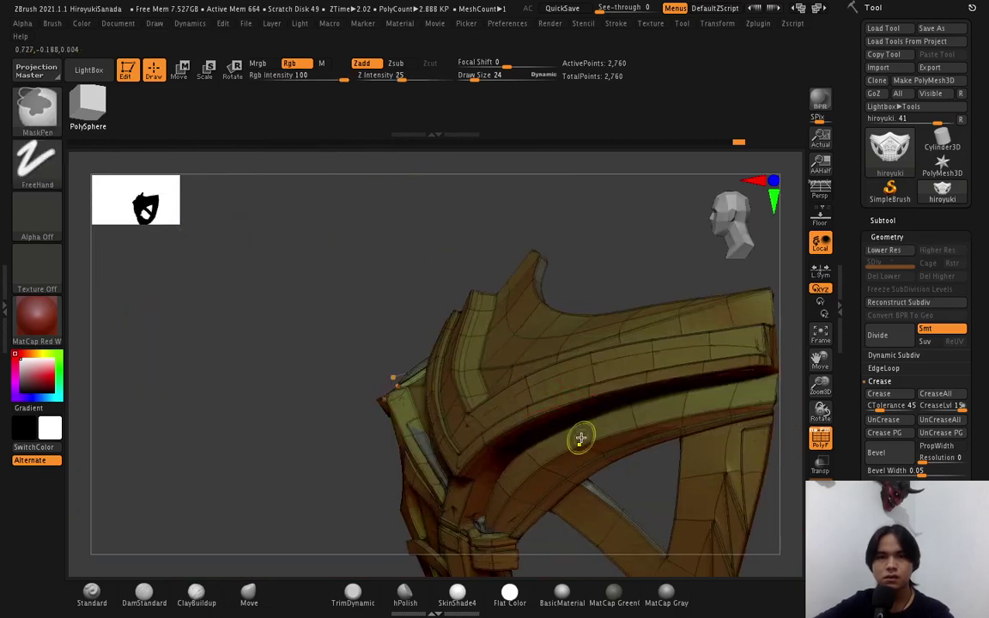
mouse_move(561, 362)
mouse_down()
mouse_move(557, 402)
mouse_move(534, 337)
mouse_move(568, 387)
mouse_move(616, 395)
mouse_up()
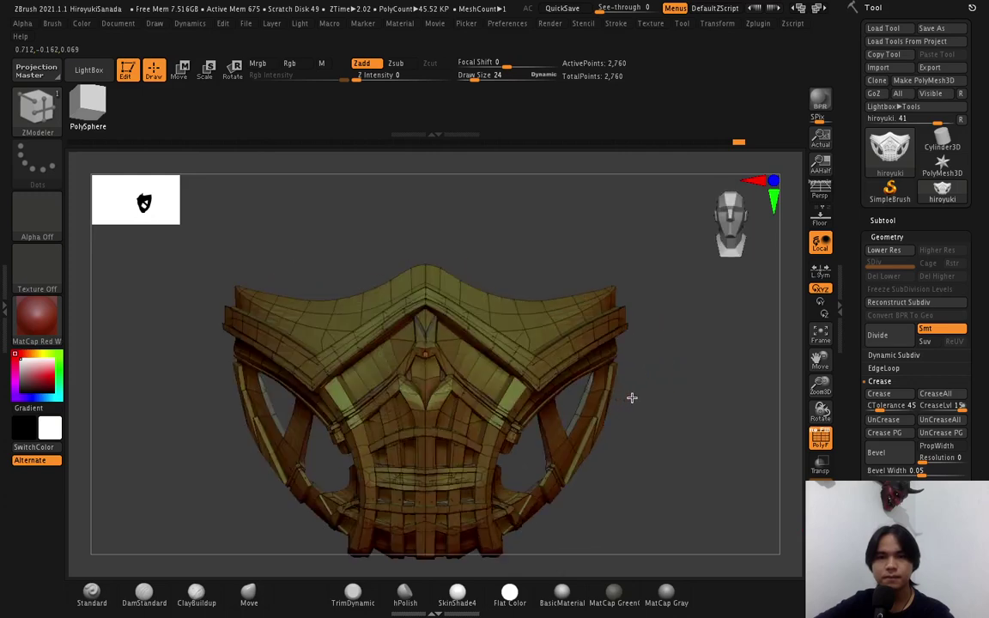
Switch the Polyframe overlay off and use Lower Res to reach the 2.888 KP base level.
click(822, 443)
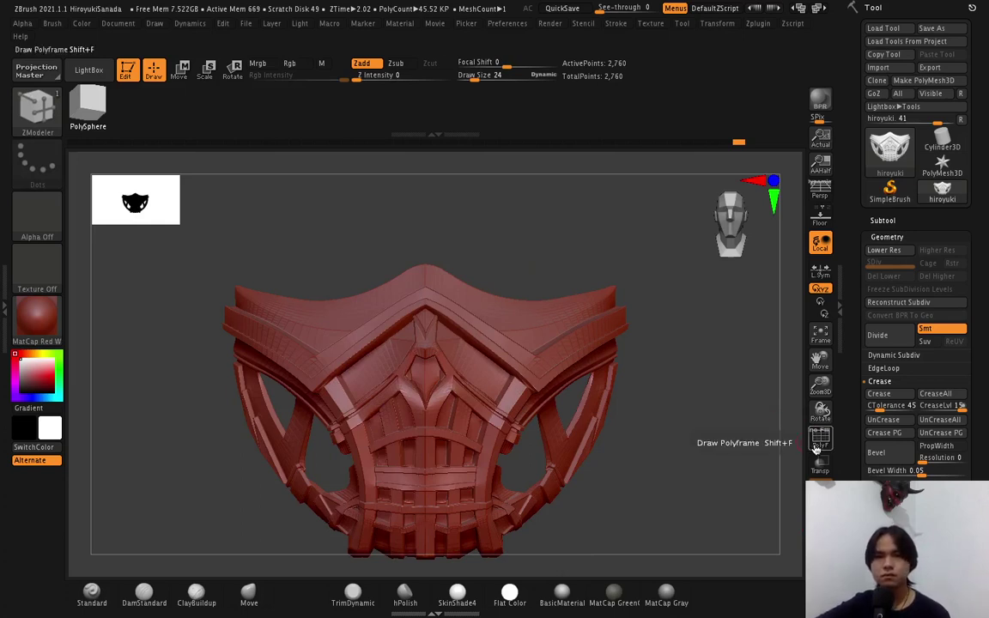
click(816, 446)
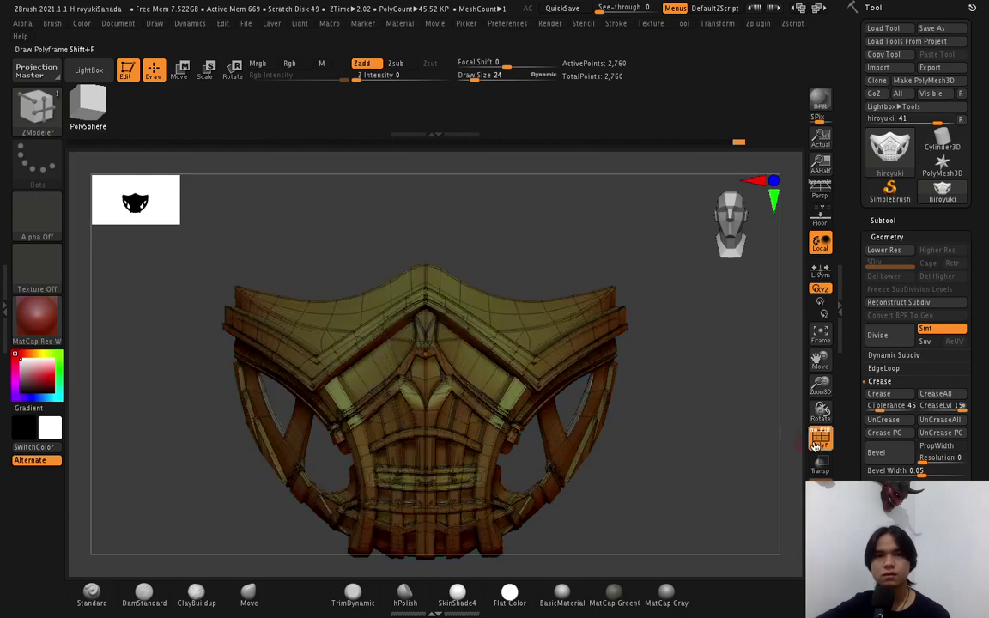
click(816, 446)
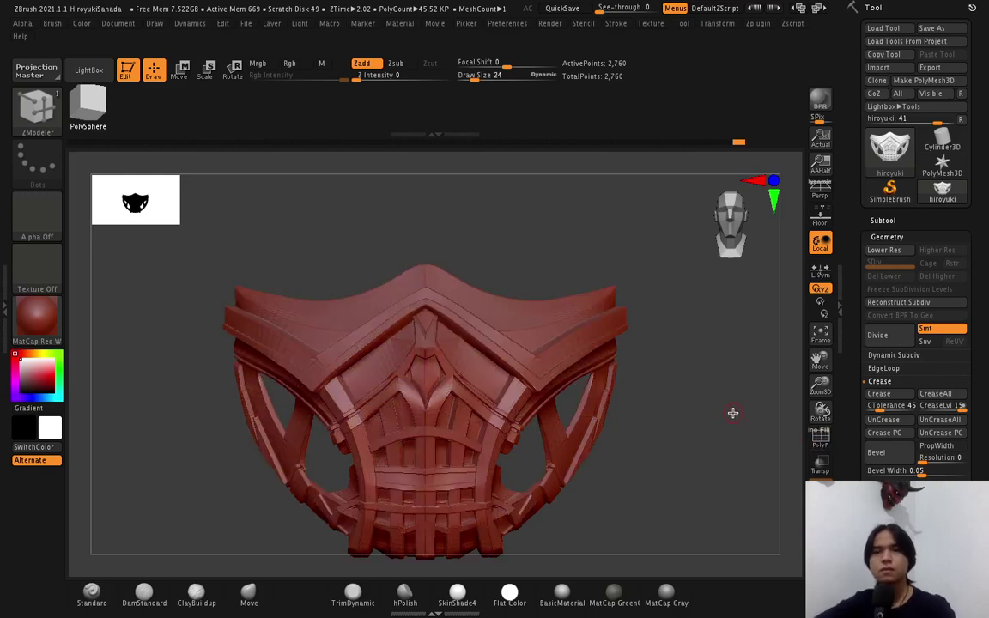
scroll(713, 399, down, 2)
scroll(704, 481, down, 2)
scroll(666, 429, down, 1)
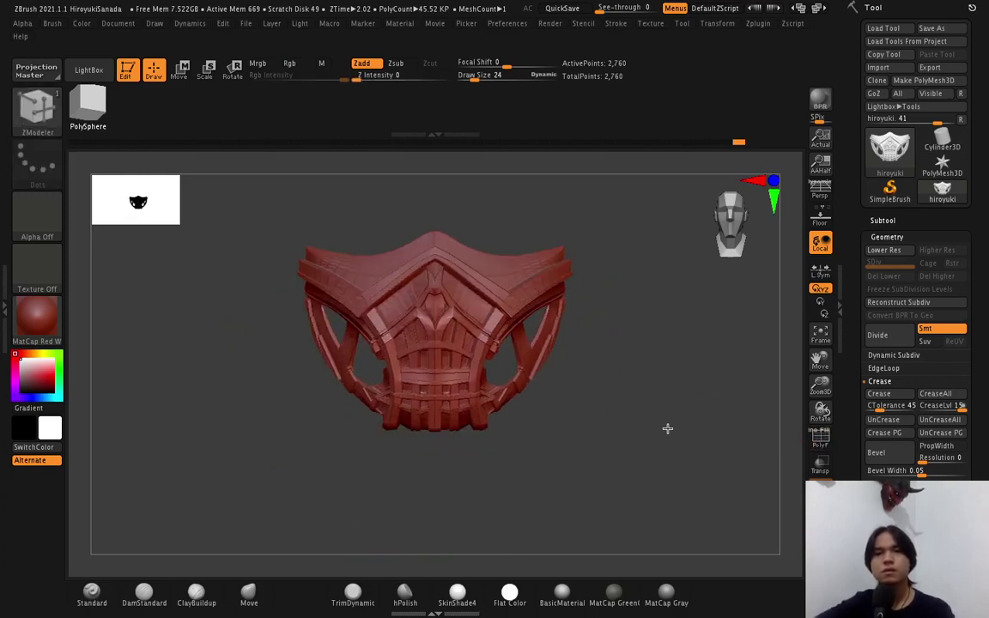
click(889, 279)
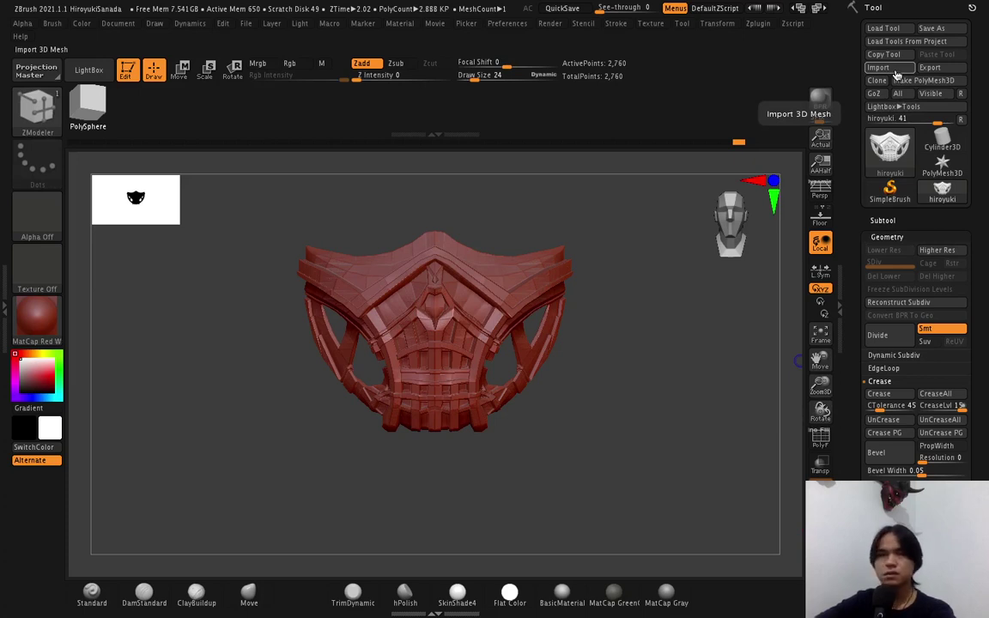
Duplicate the mask subtool and start a mesh import from the Tool palette.
click(885, 221)
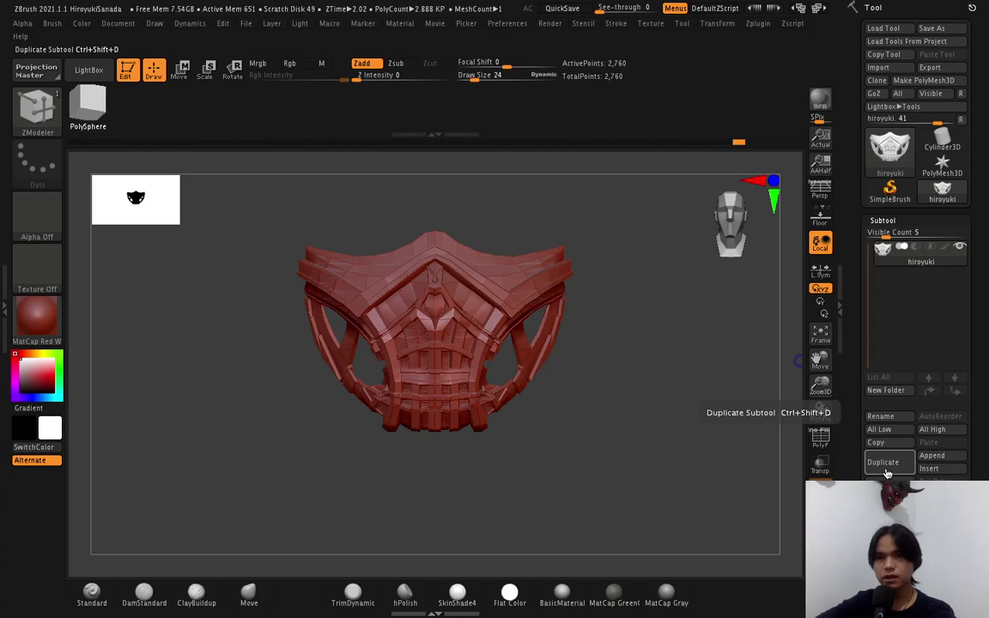
click(887, 468)
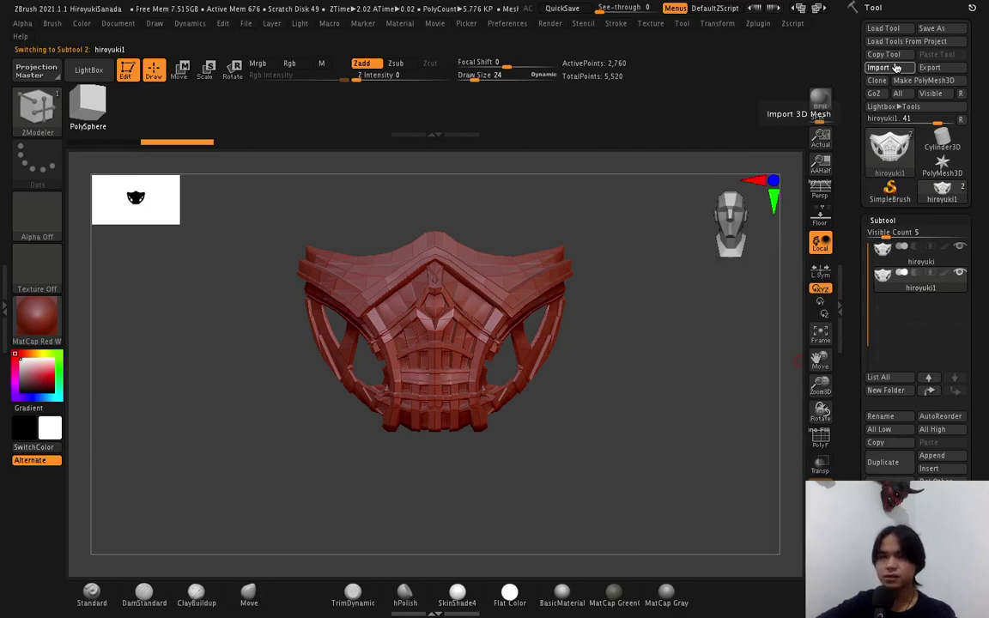
click(896, 66)
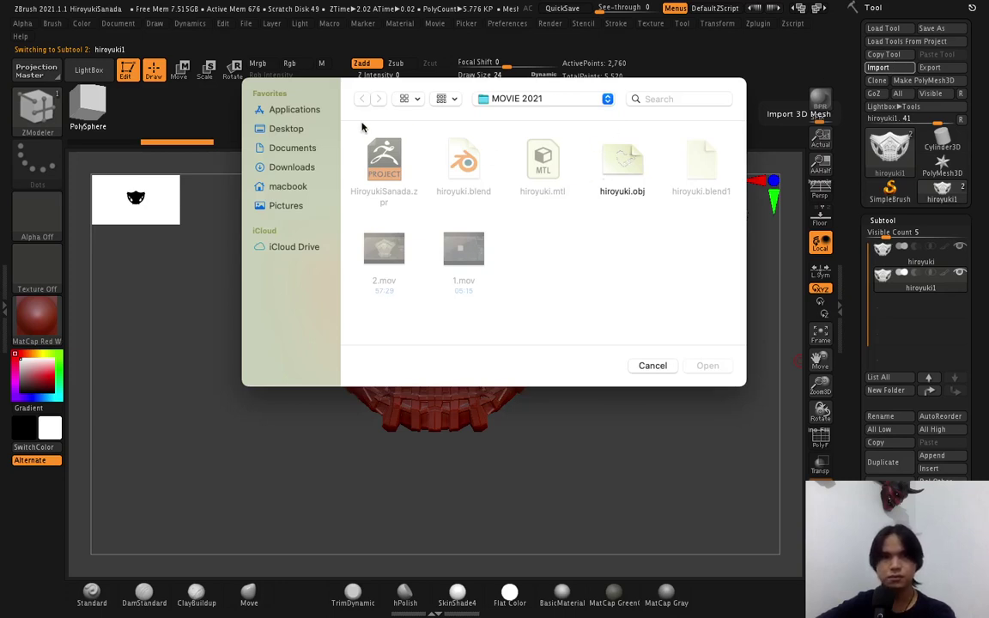
Browse to Documents > WORK > 3D and import Full_body.obj into the duplicate subtool.
click(292, 148)
click(389, 164)
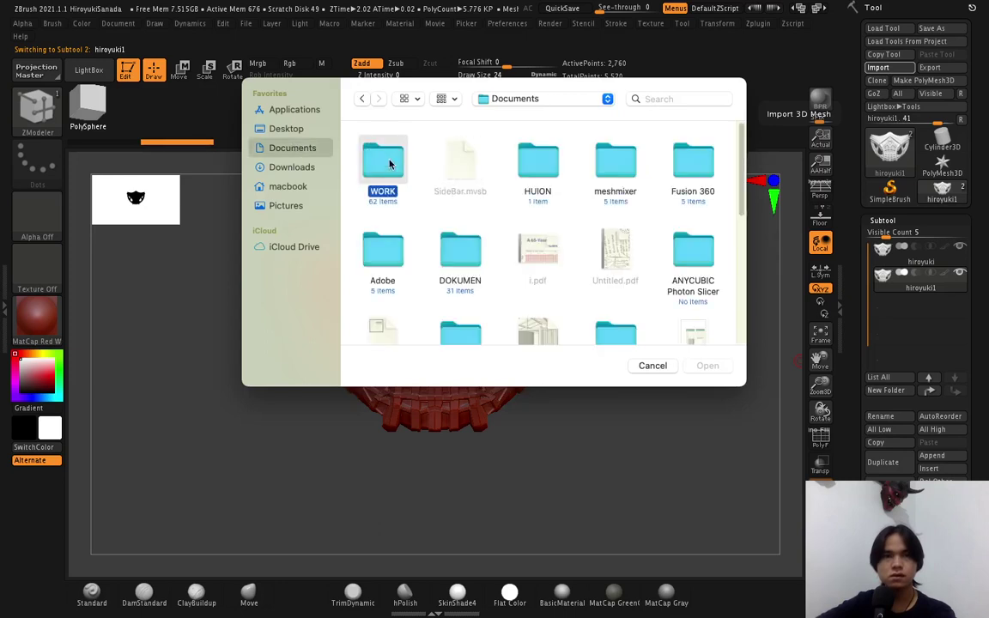
double_click(389, 164)
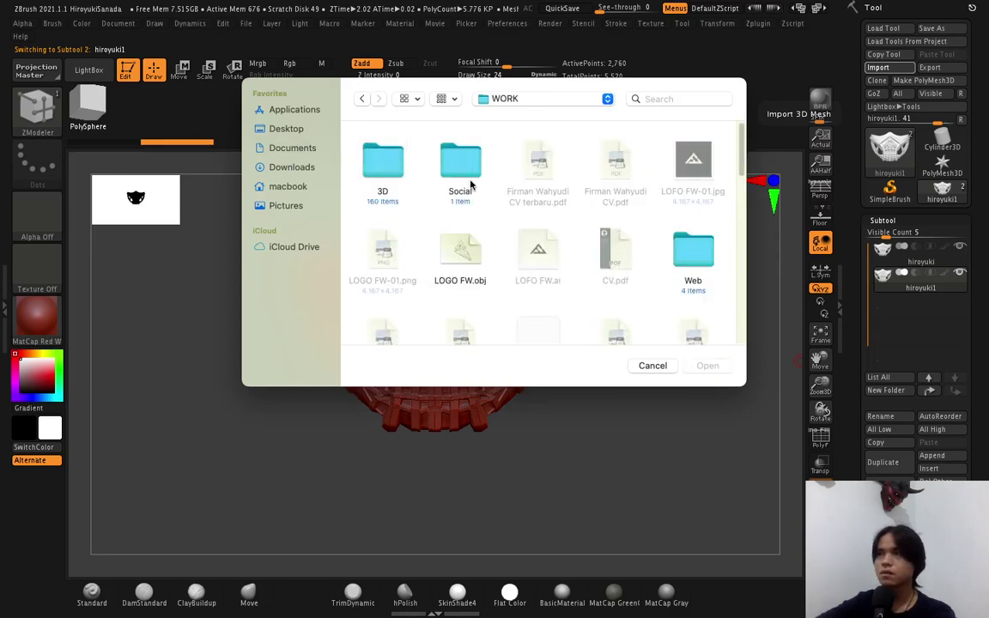
click(393, 164)
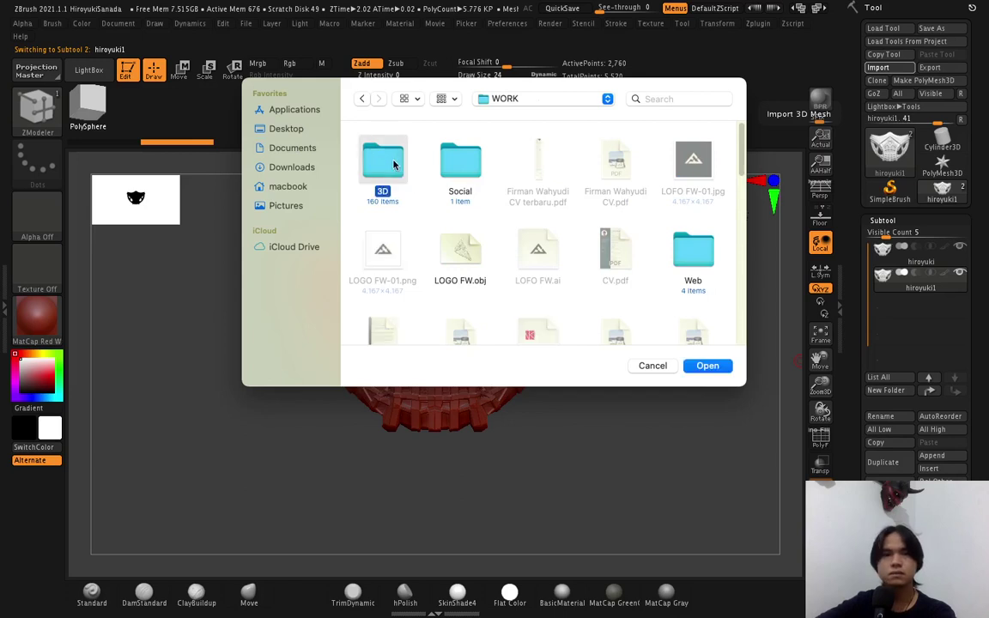
double_click(393, 164)
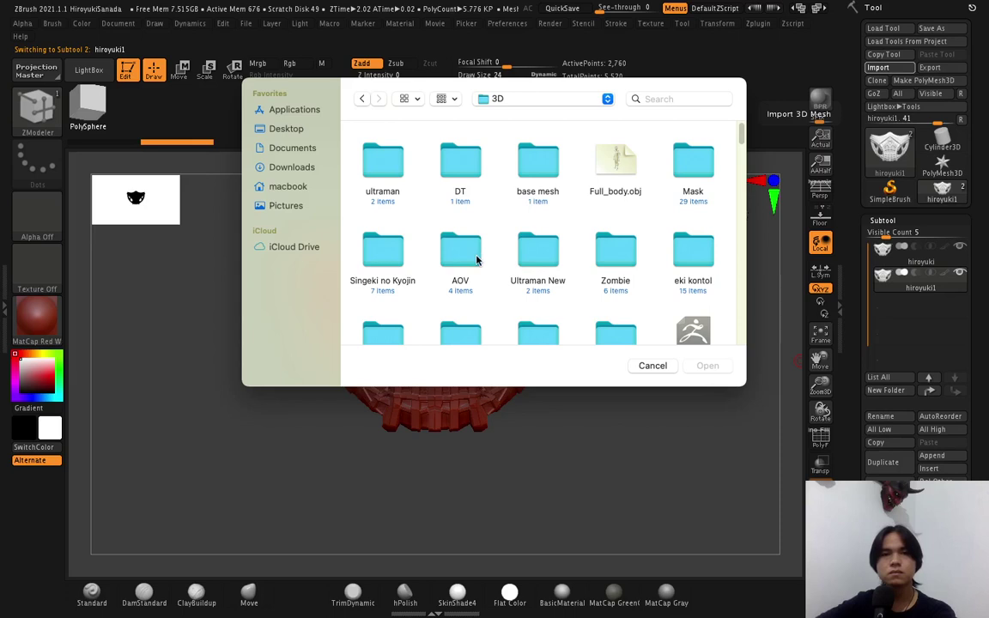
scroll(524, 254, down, 1)
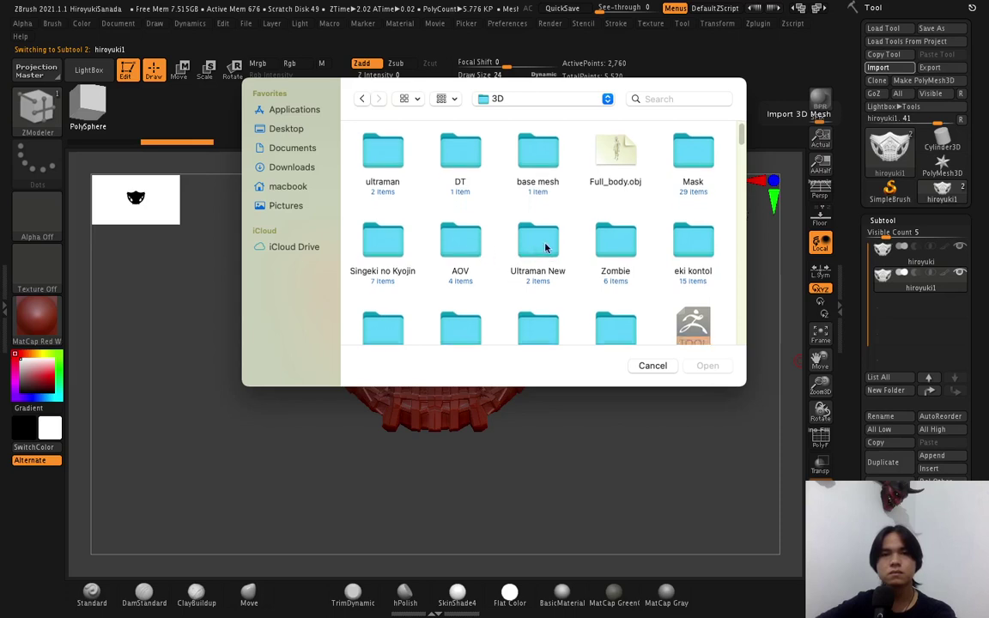
click(615, 160)
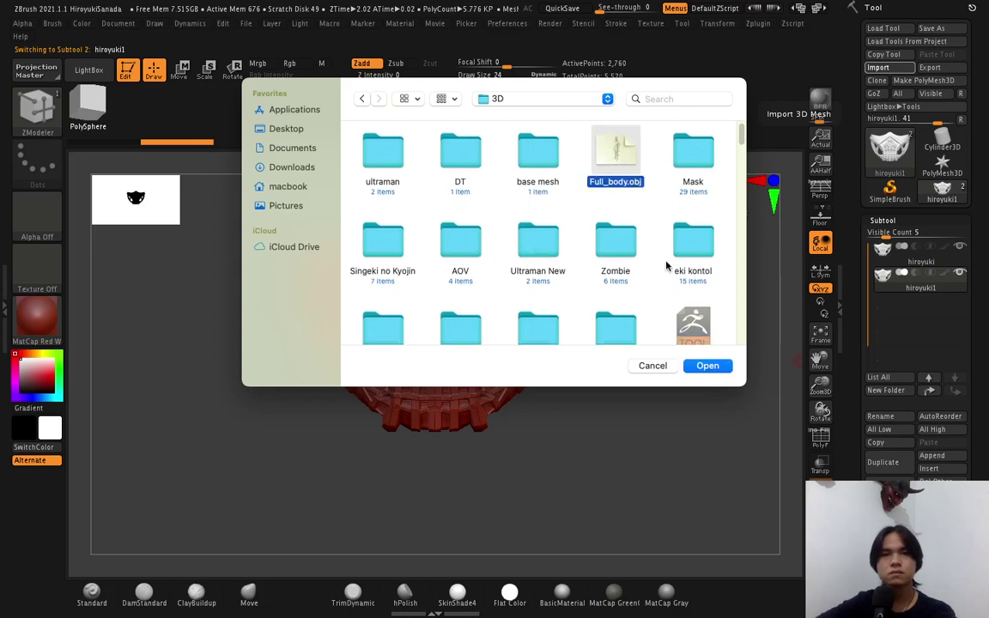
click(721, 368)
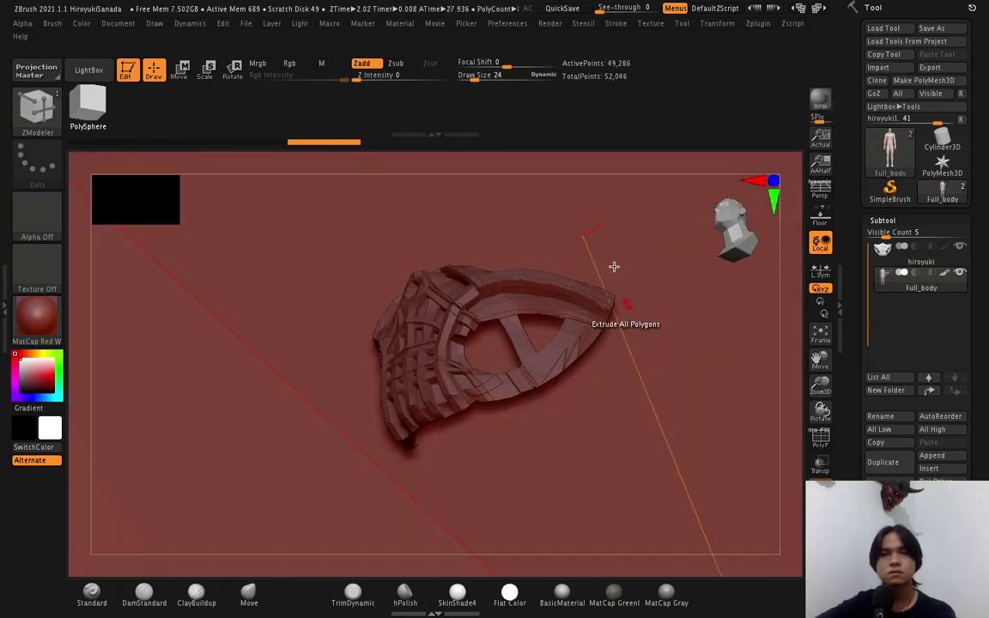
Revert the accidental brush change and orbit around the model's feet.
ctrl+click(477, 315)
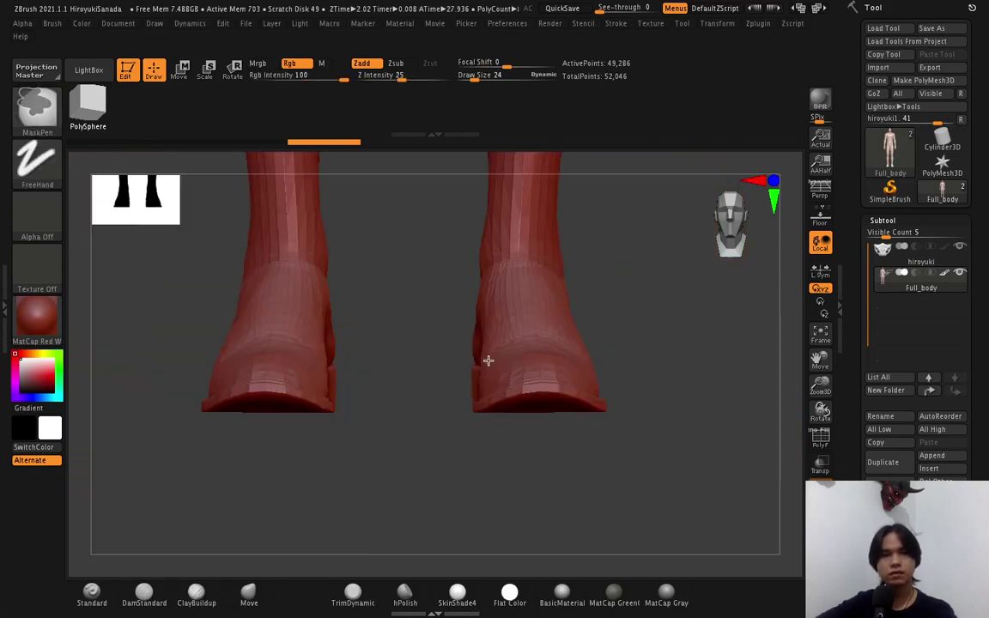
key(b)
key(z)
key(m)
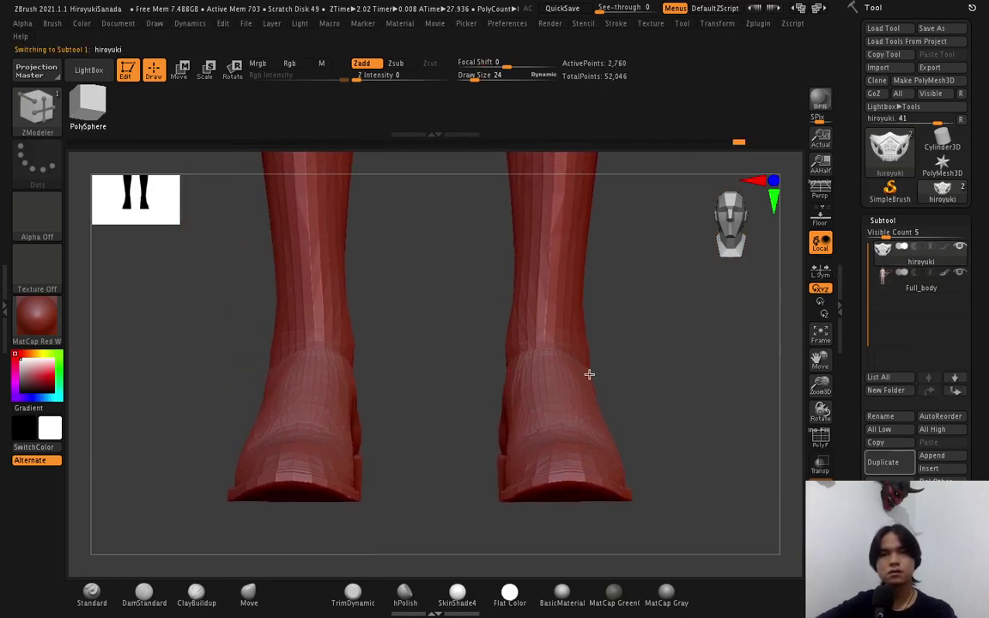
drag(673, 338, 672, 354)
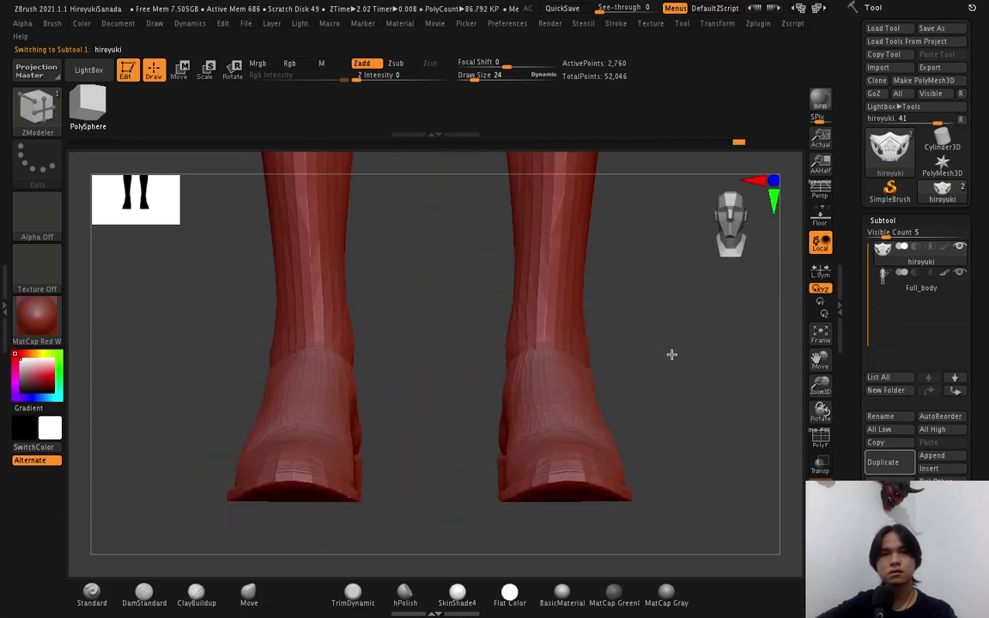
Toggle the Move gizmo on and off, then make Full_body the active subtool.
click(180, 68)
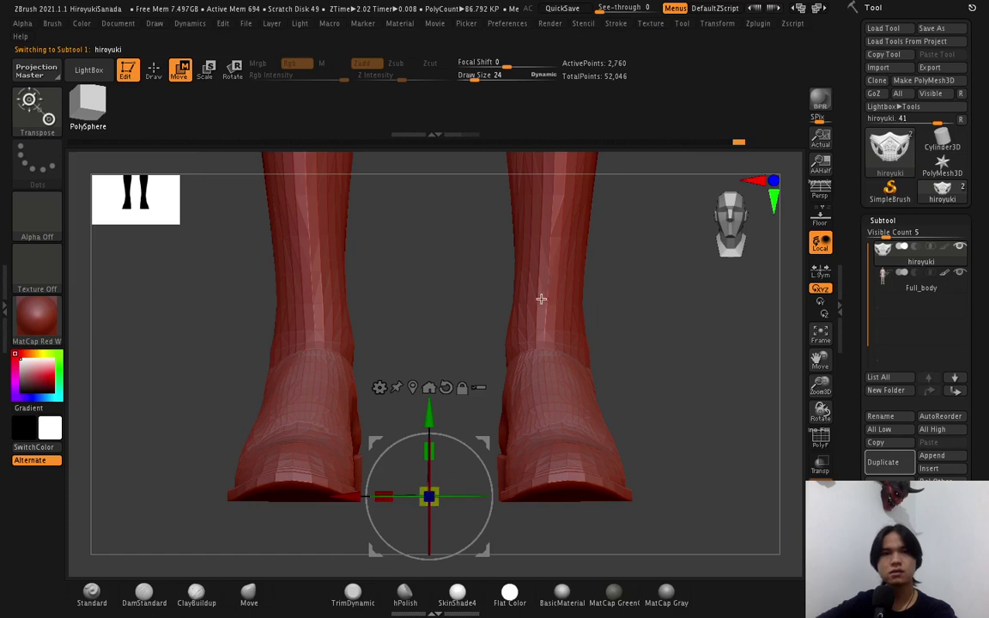
click(154, 68)
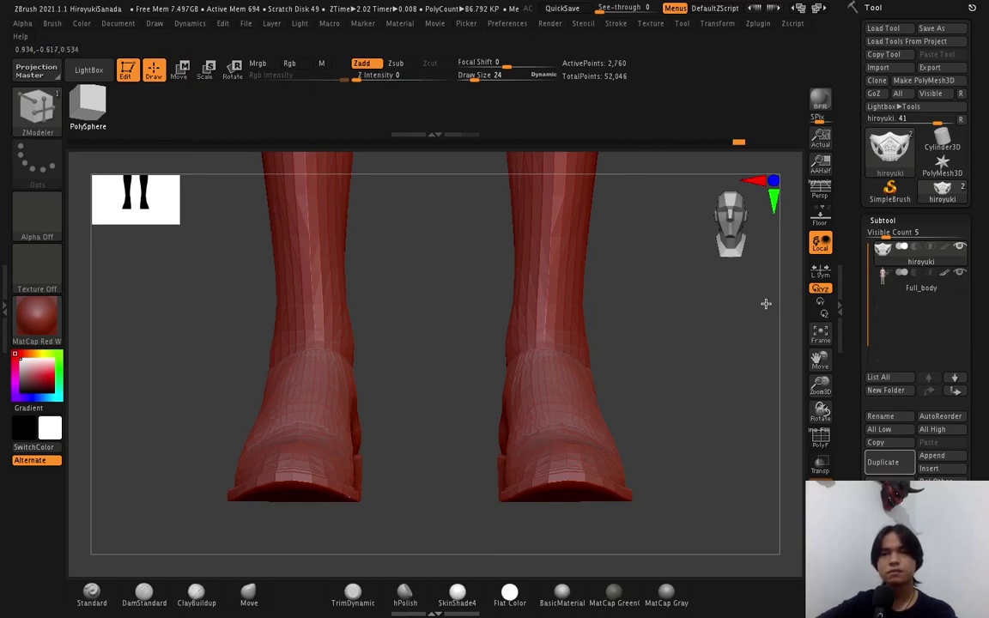
click(932, 295)
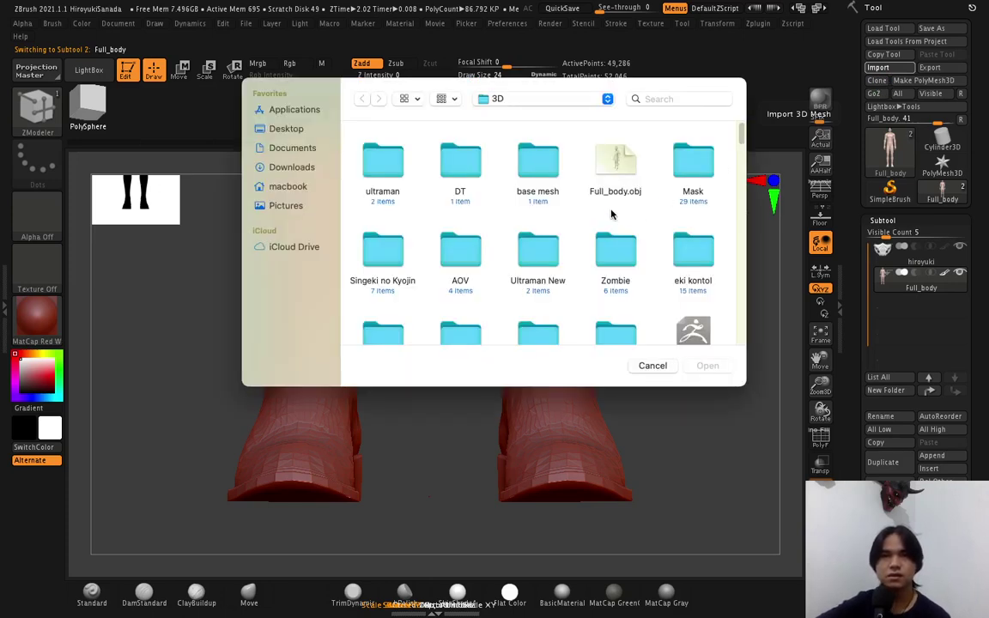
Browse into the Mask > Scorpion folder in the import dialog.
double_click(697, 163)
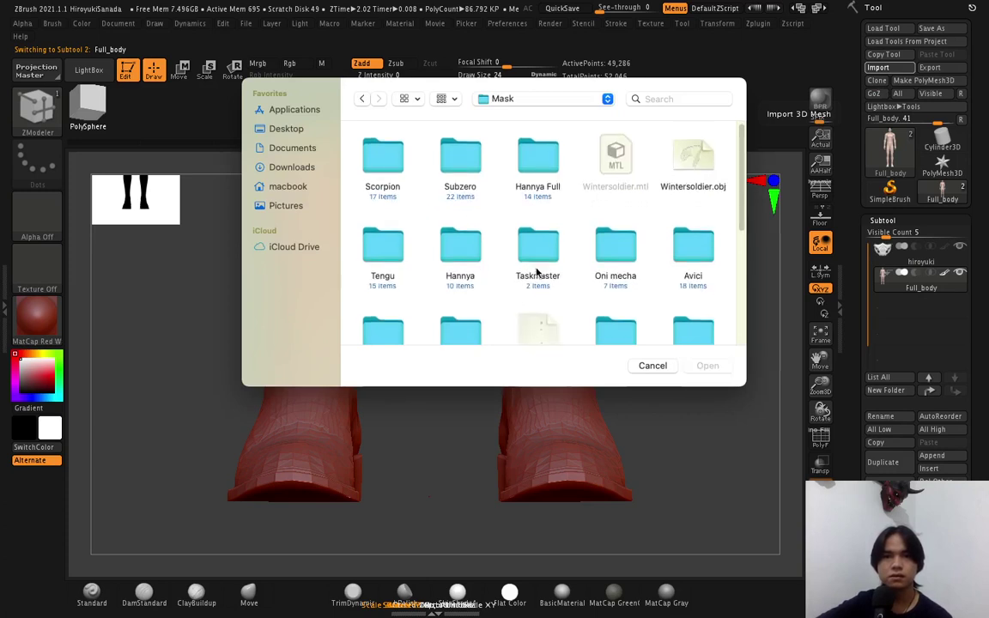
scroll(548, 272, down, 2)
scroll(546, 272, down, 2)
scroll(546, 271, down, 3)
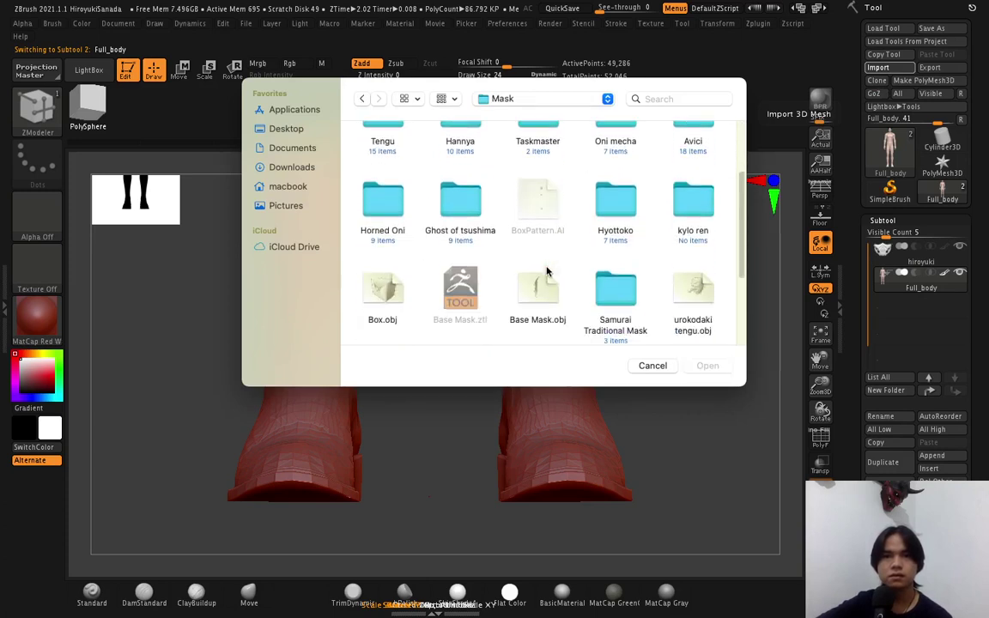
scroll(546, 271, down, 3)
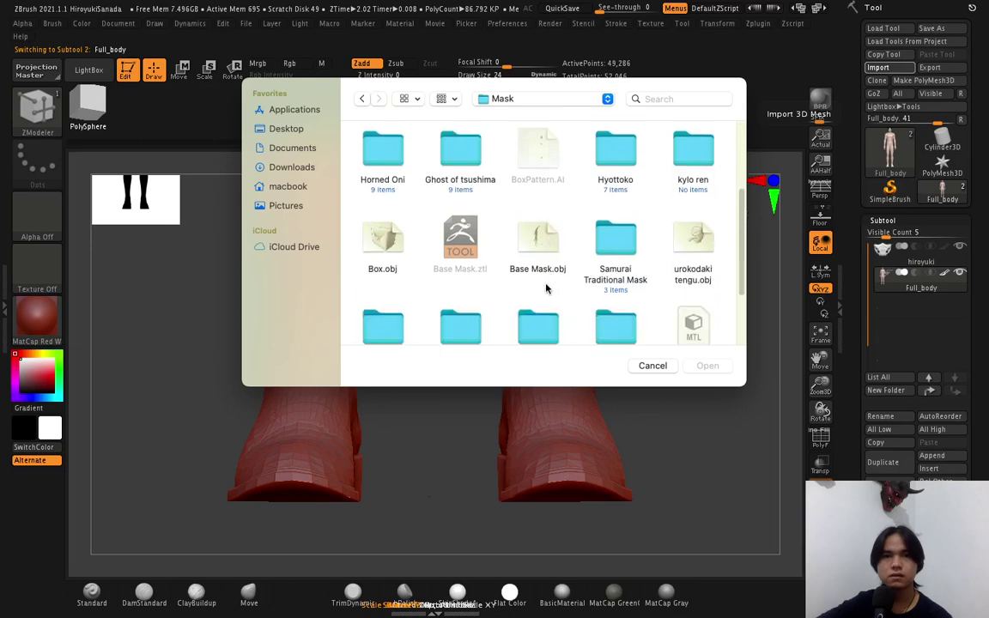
scroll(545, 292, down, 1)
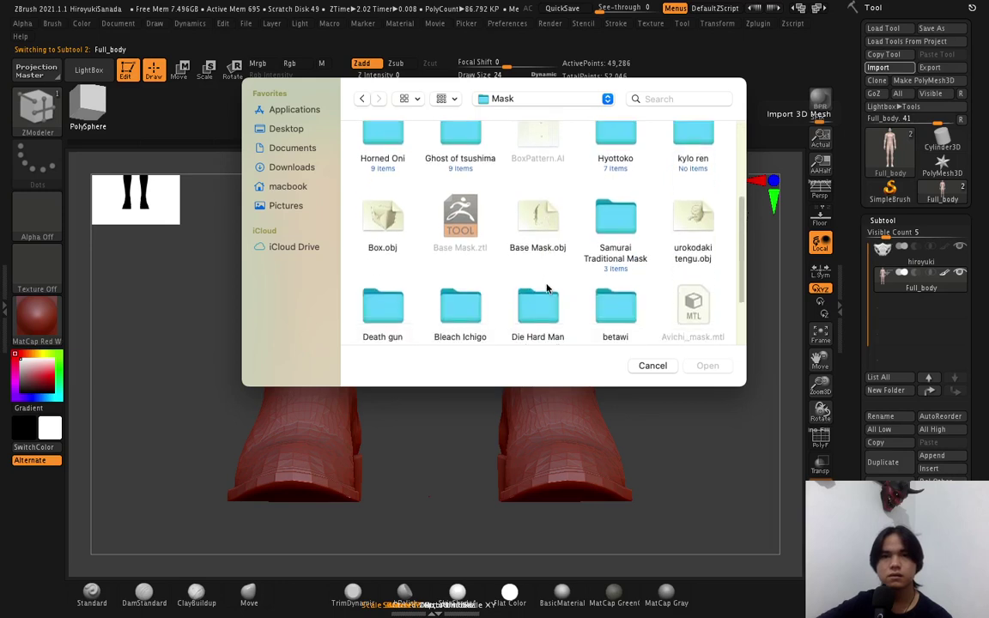
scroll(546, 289, down, 3)
scroll(547, 289, down, 2)
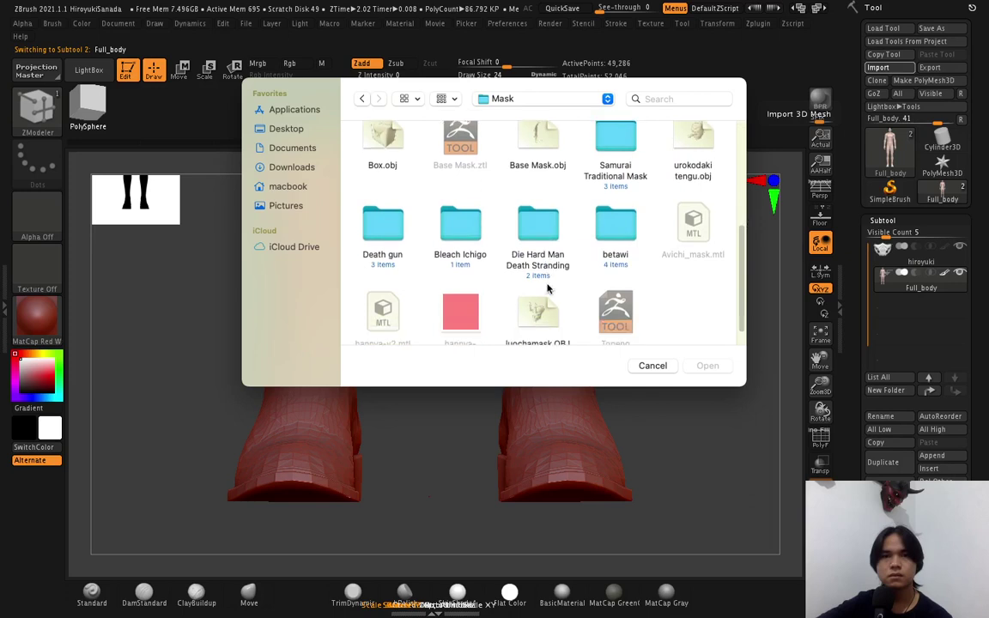
scroll(547, 289, down, 1)
scroll(566, 287, up, 3)
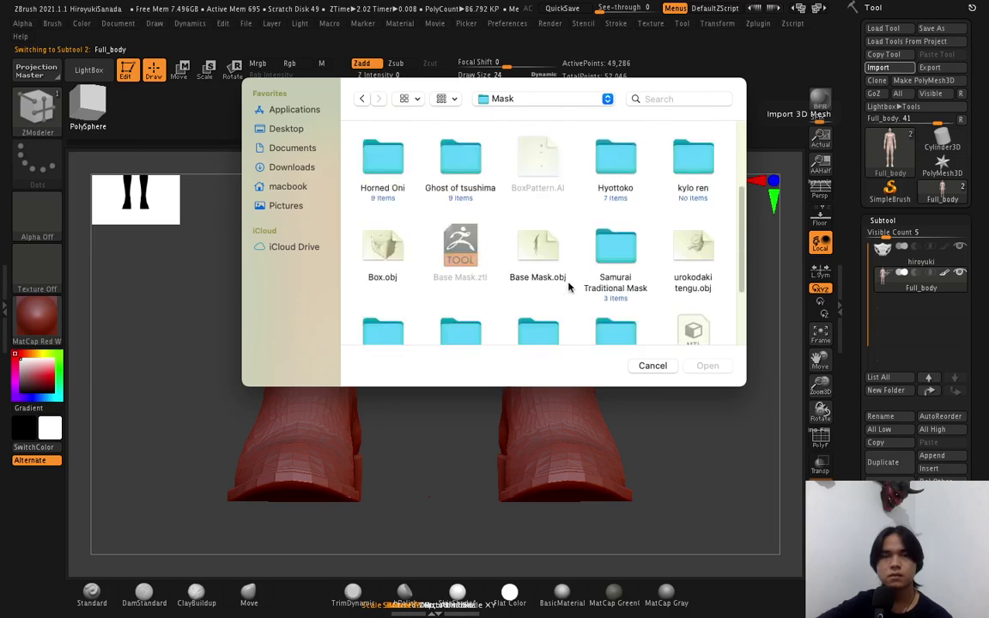
scroll(563, 285, up, 3)
scroll(554, 282, up, 5)
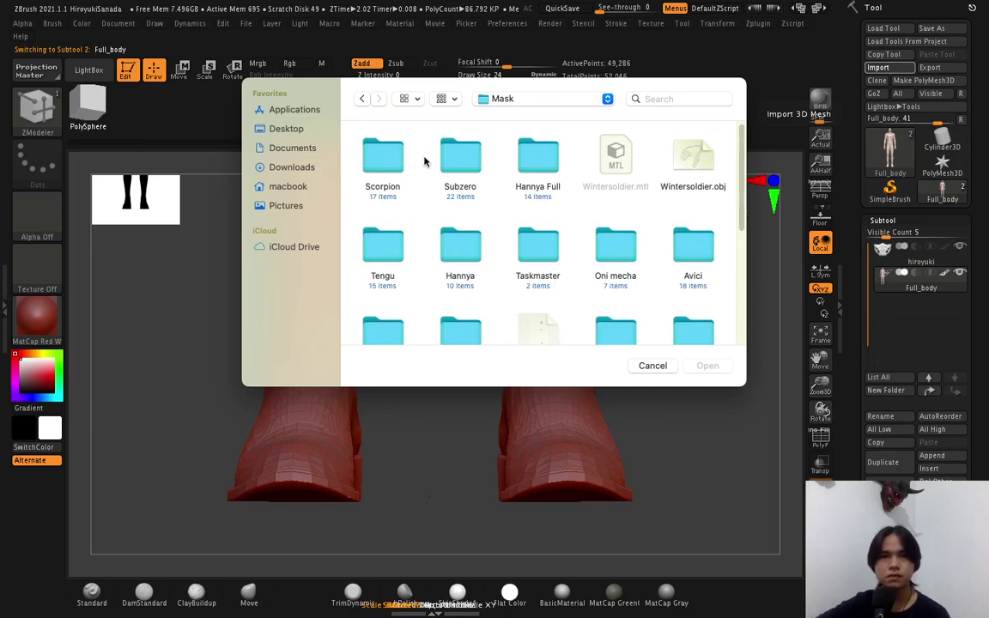
double_click(386, 159)
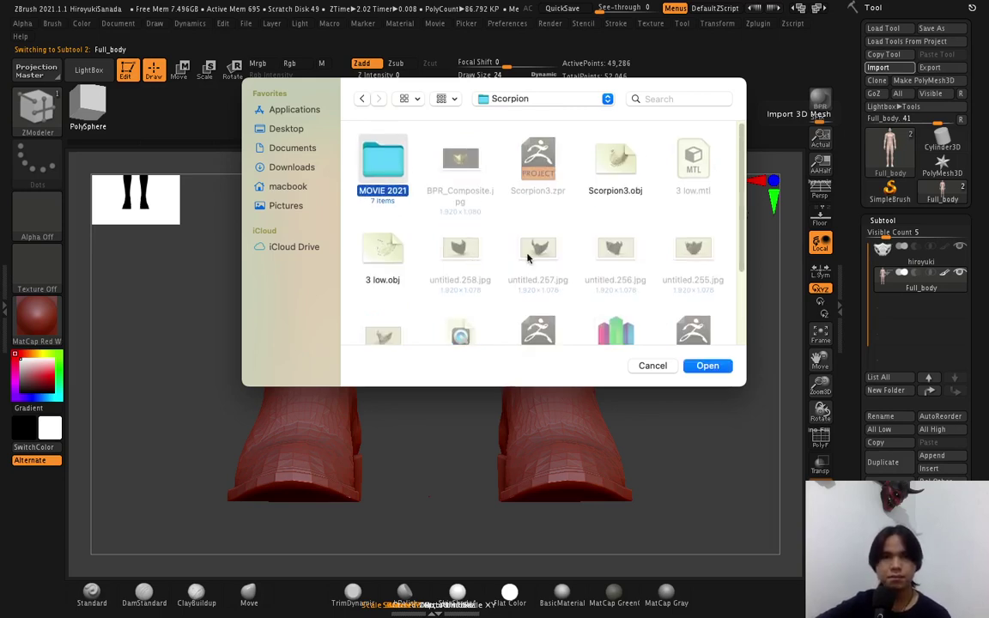
Import Scorpion3.obj in place of the Full_body subtool and frame the view.
scroll(573, 255, down, 1)
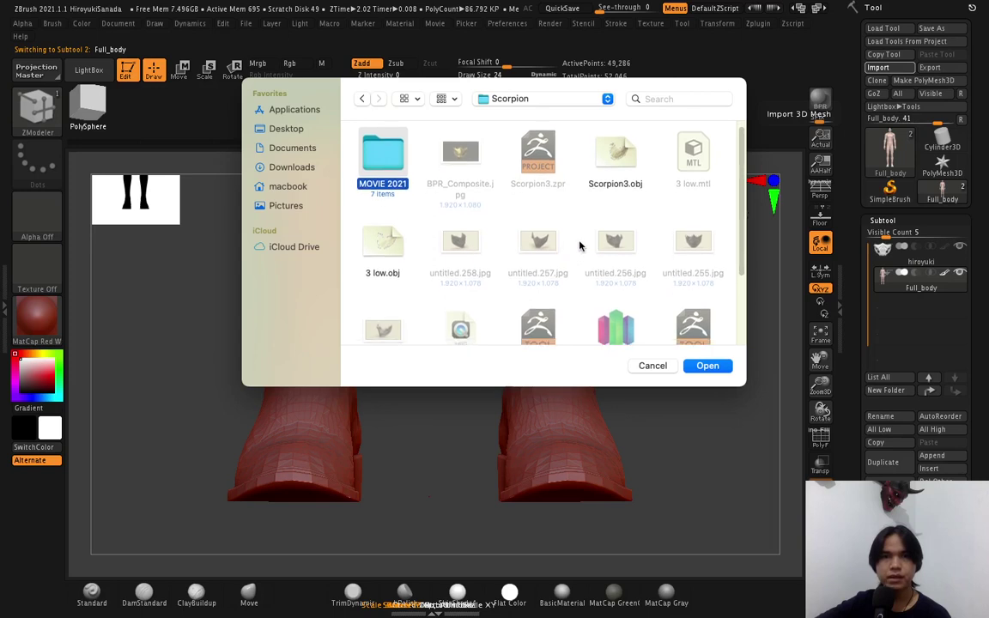
scroll(590, 245, down, 2)
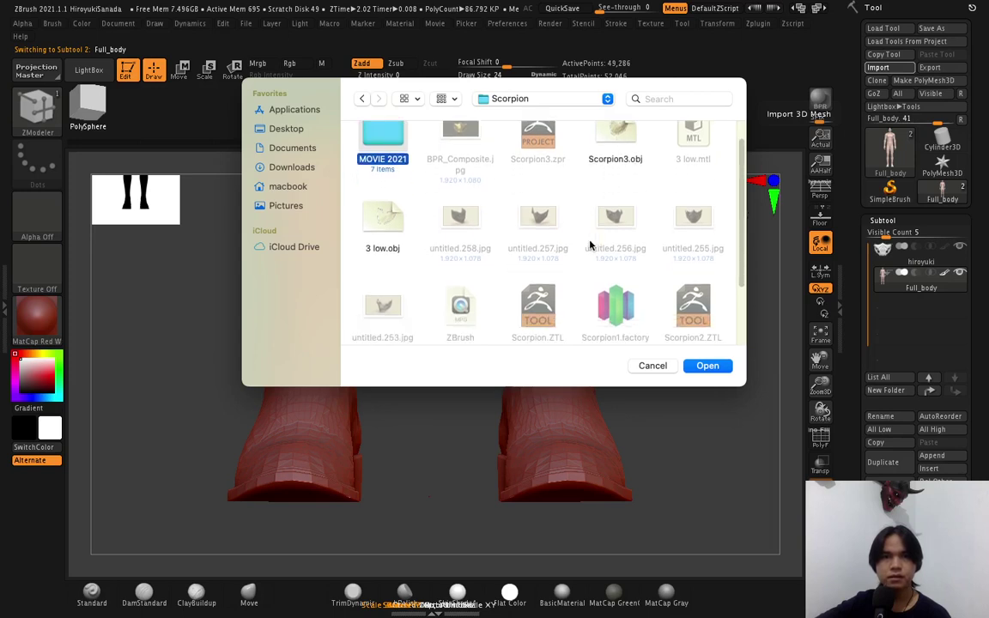
scroll(590, 246, up, 2)
click(616, 156)
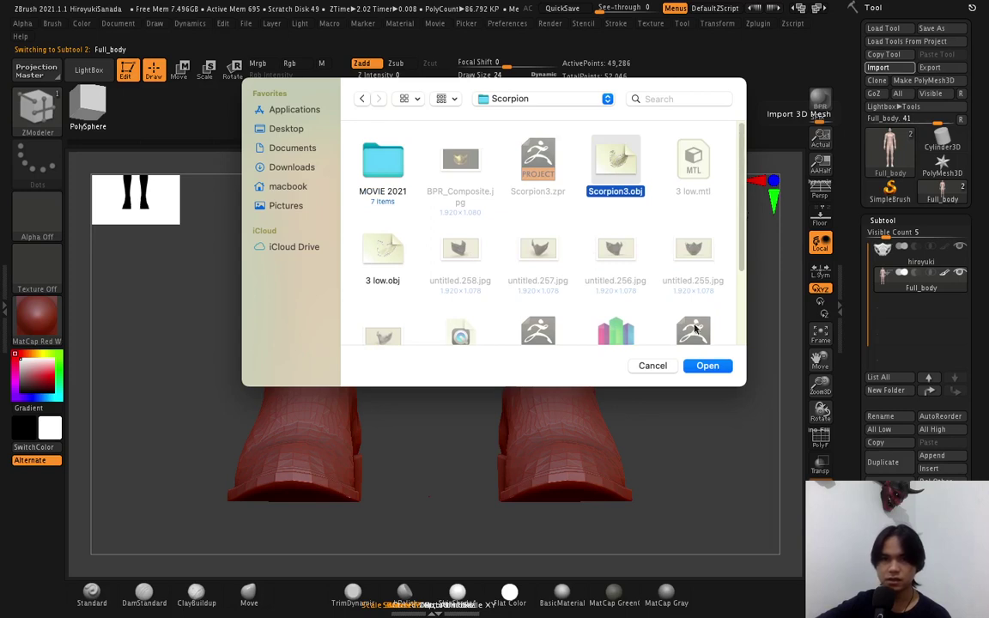
click(706, 366)
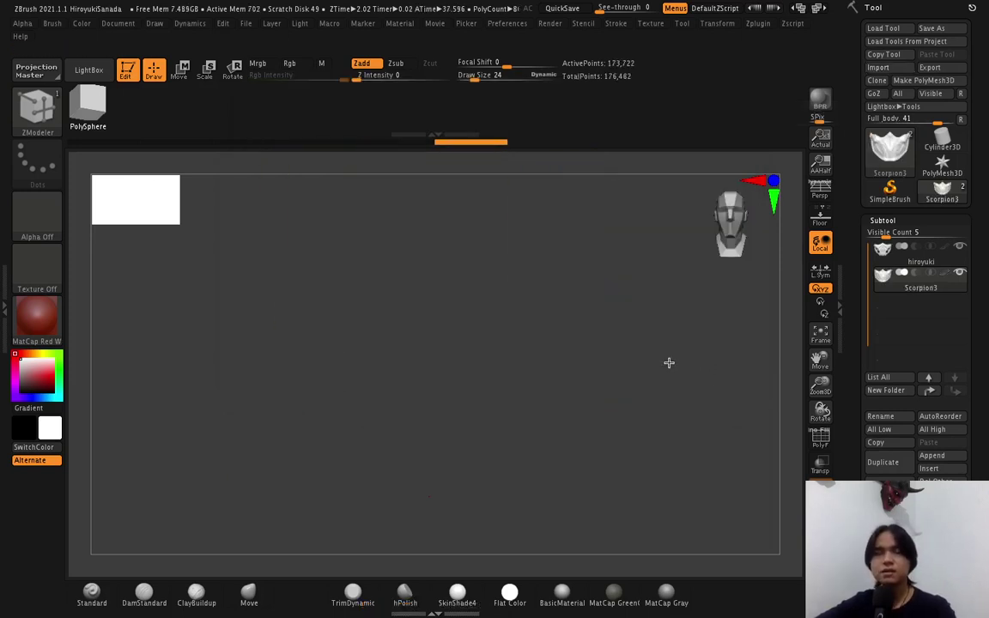
click(821, 340)
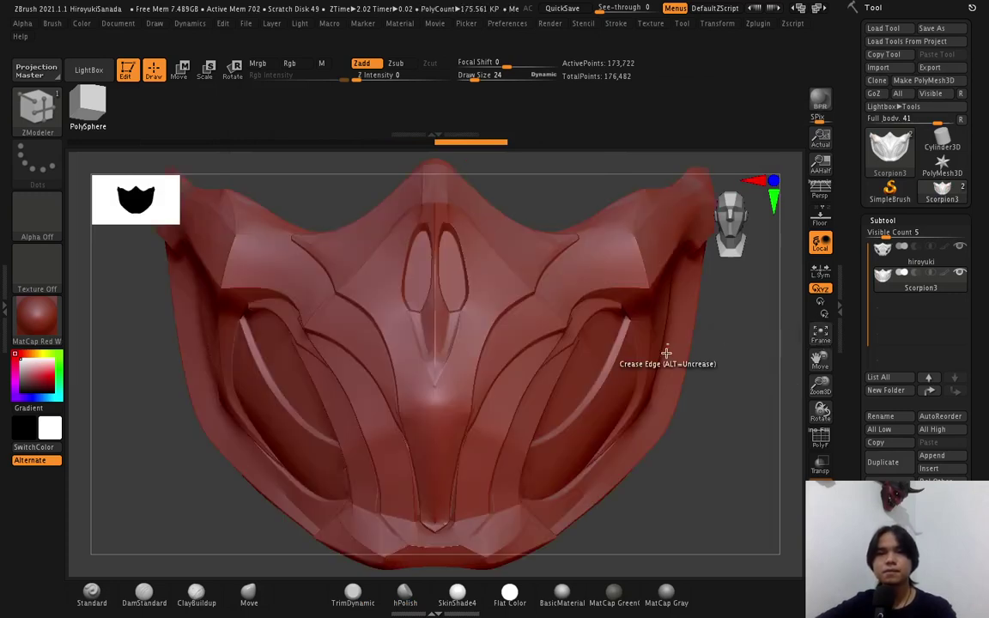
Rotate the mask, then activate the hiroyuki subtool while toggling Solo and Move/Draw modes.
drag(694, 386, 676, 386)
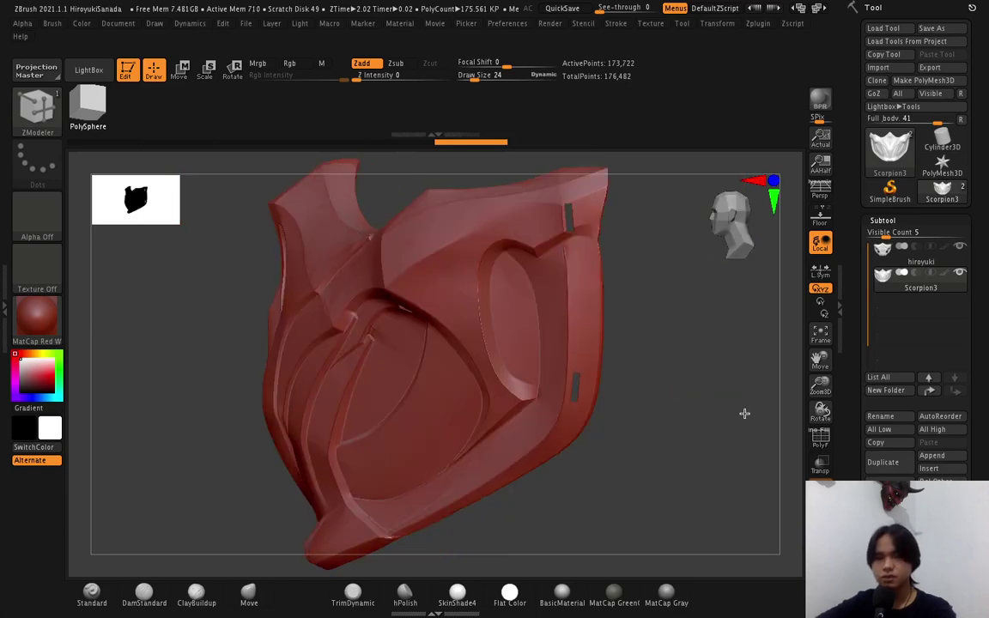
click(916, 262)
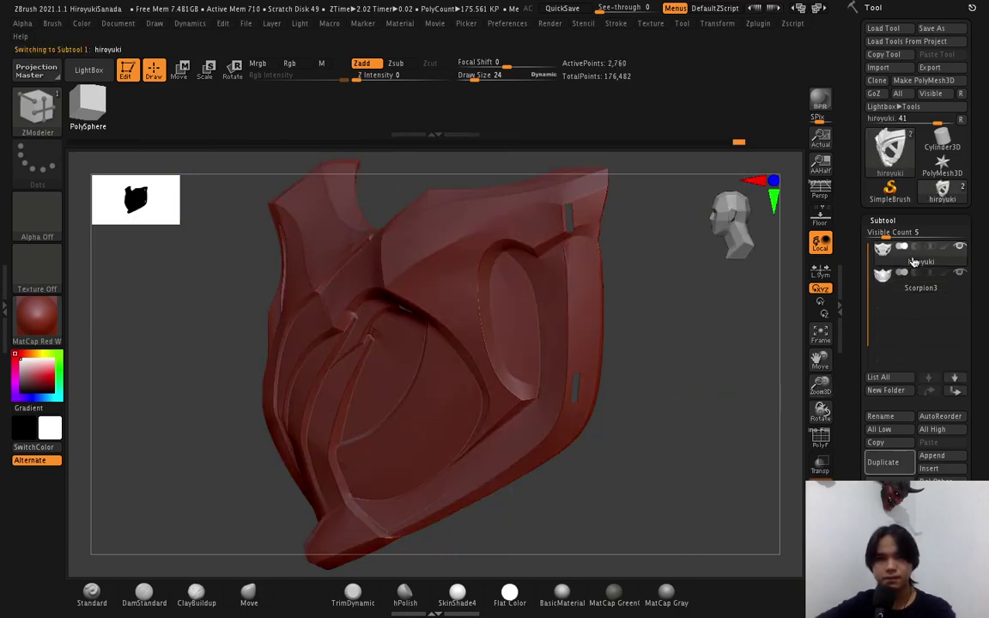
click(821, 494)
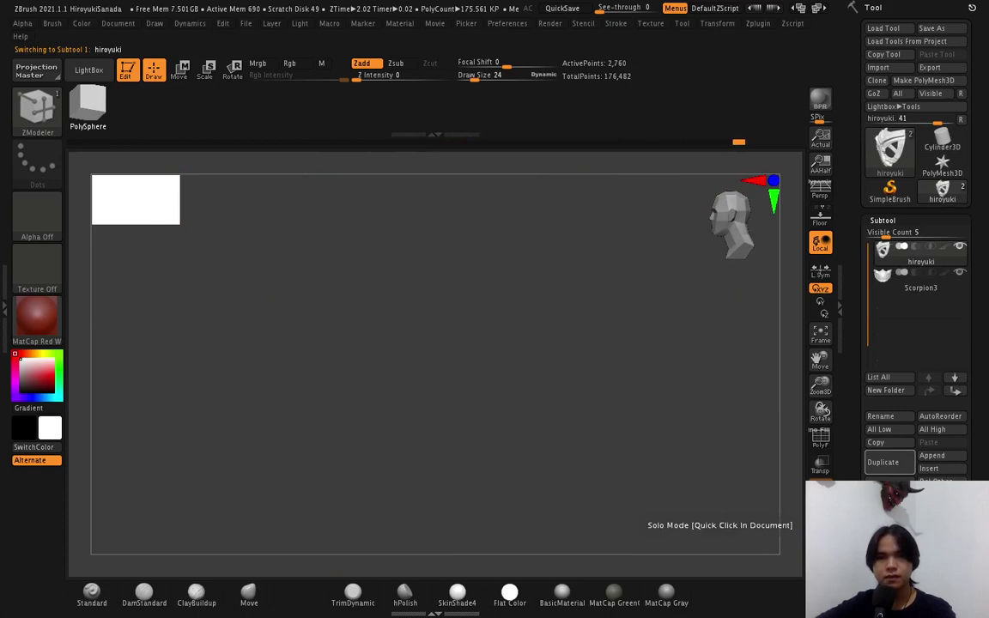
click(178, 68)
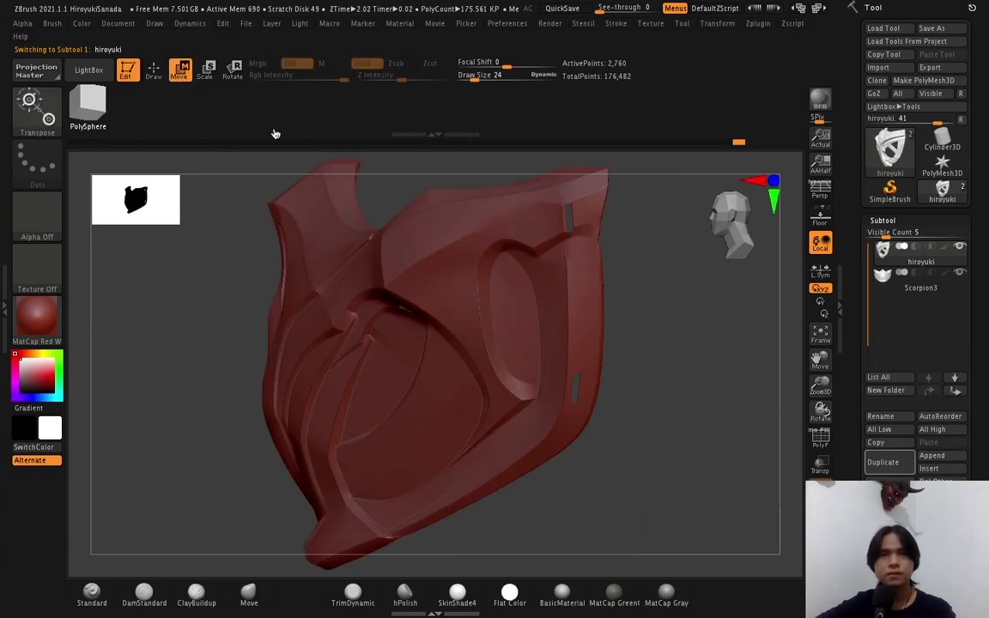
click(151, 73)
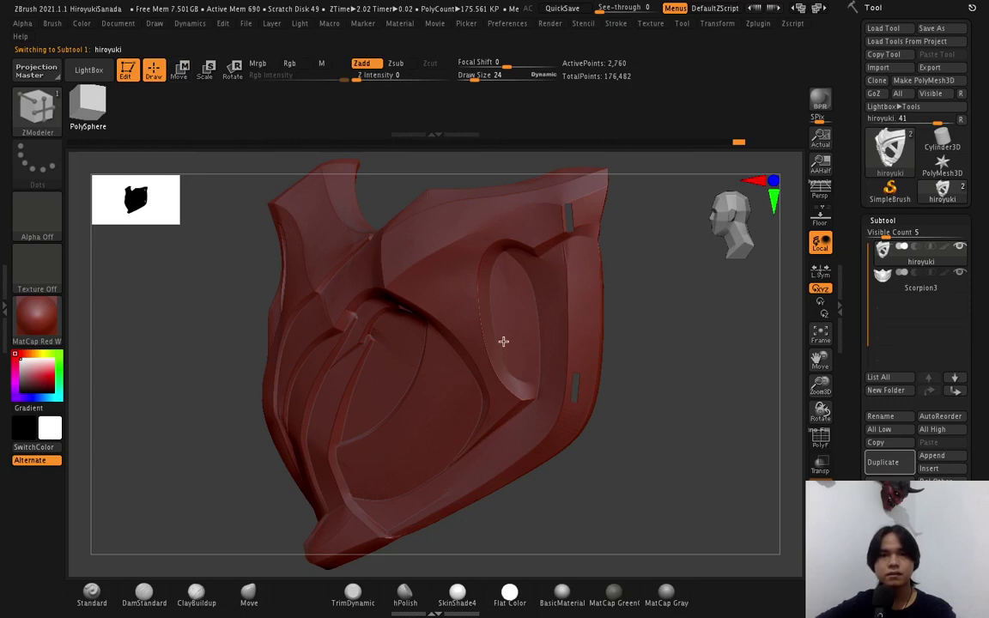
ctrl+shift+click(641, 429)
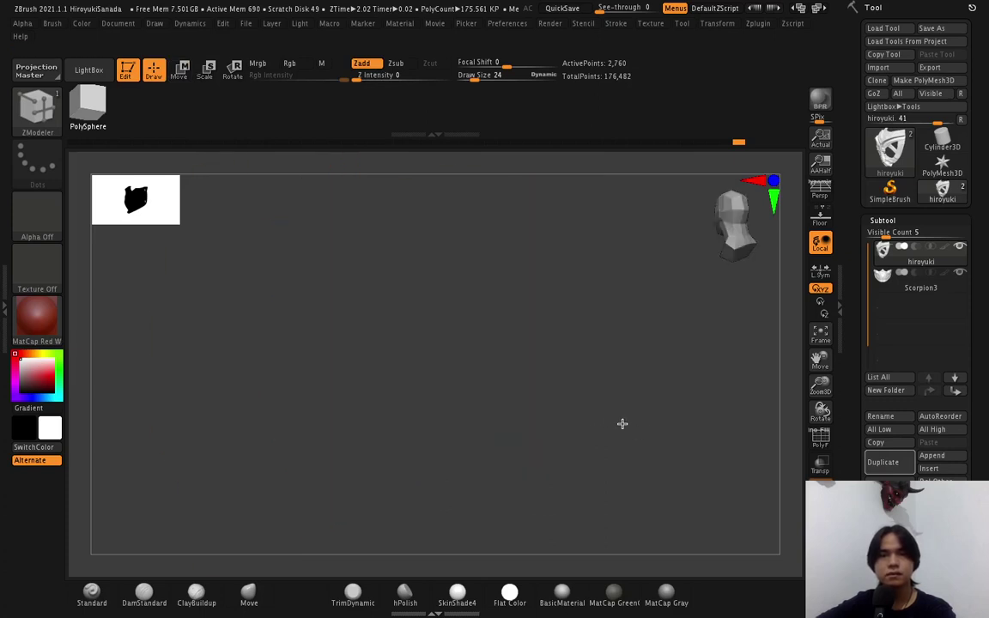
Activate Scorpion3 and try framing it and the head with Frame.
click(917, 281)
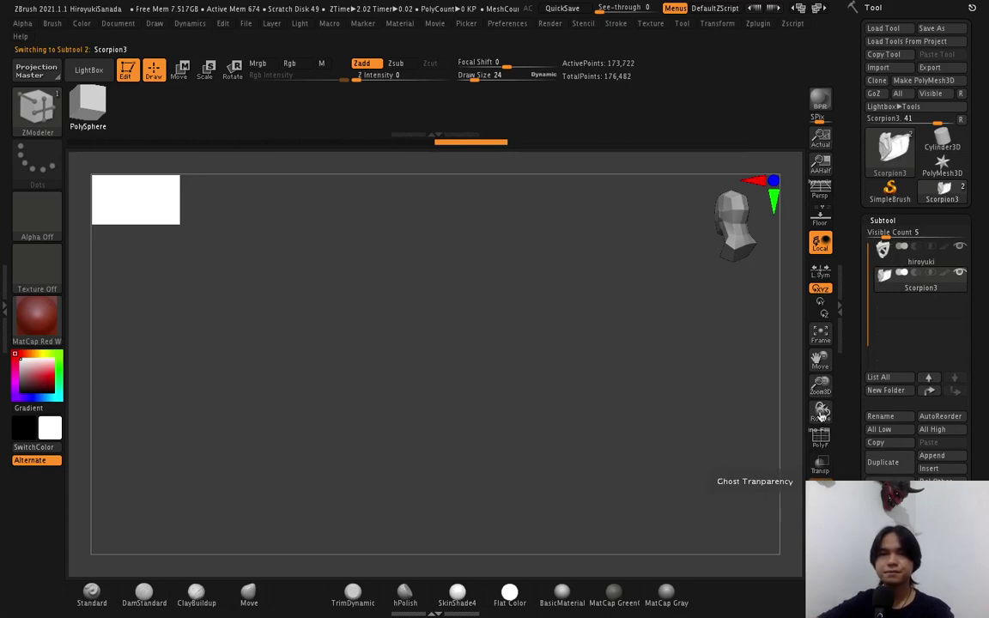
click(822, 346)
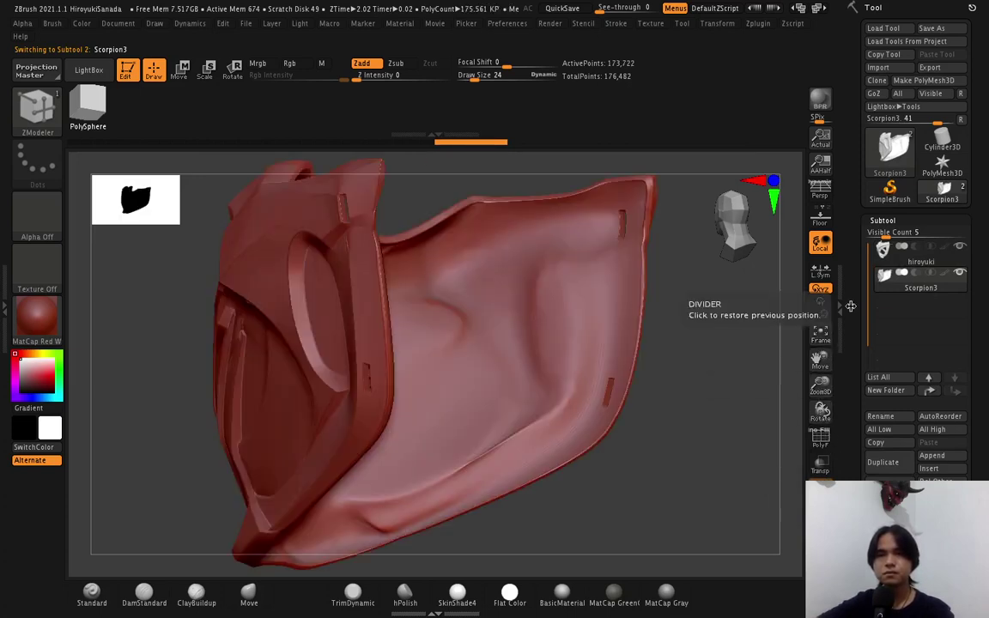
click(897, 265)
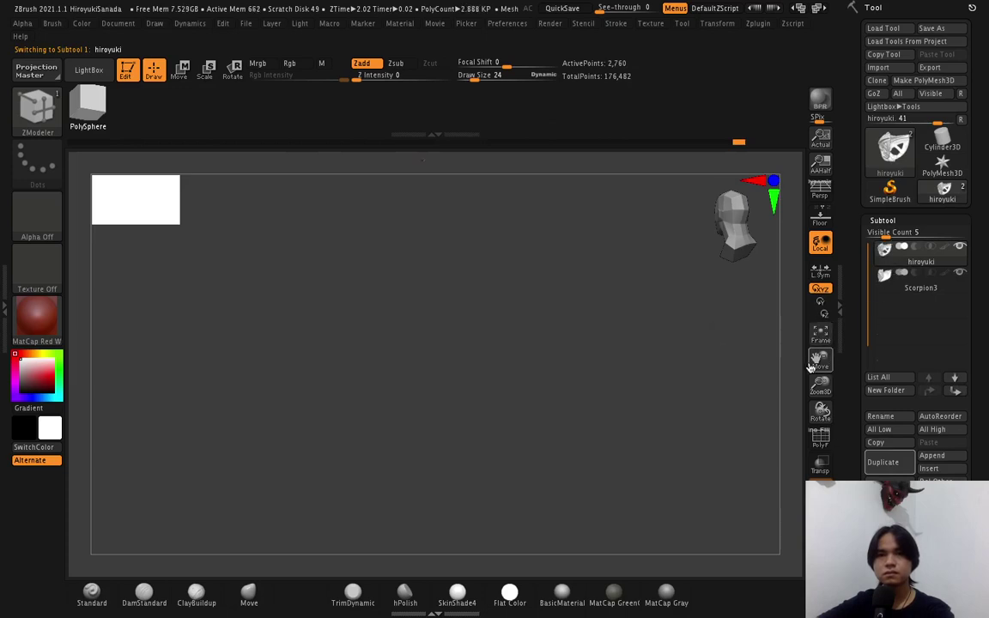
click(821, 335)
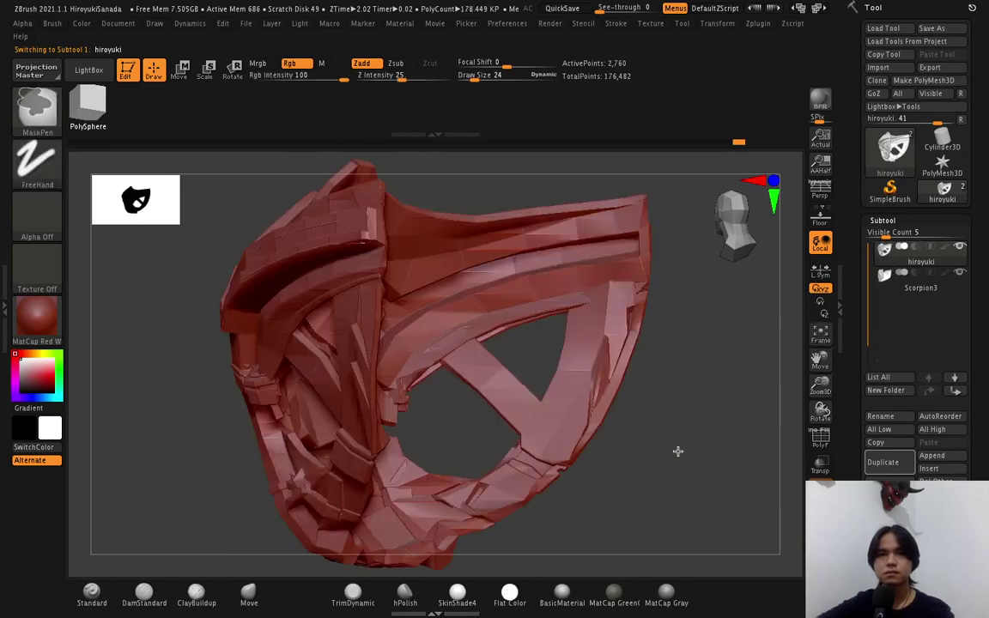
Orbit and zoom the view toward a straight front angle, then reselect Scorpion3.
drag(677, 451, 669, 404)
key(b)
key(z)
key(m)
drag(602, 442, 665, 449)
key(b)
key(m)
key(p)
mouse_move(660, 514)
alt+mouse_down()
mouse_move(609, 348)
mouse_move(553, 314)
alt+mouse_up()
alt+drag(543, 426, 495, 416)
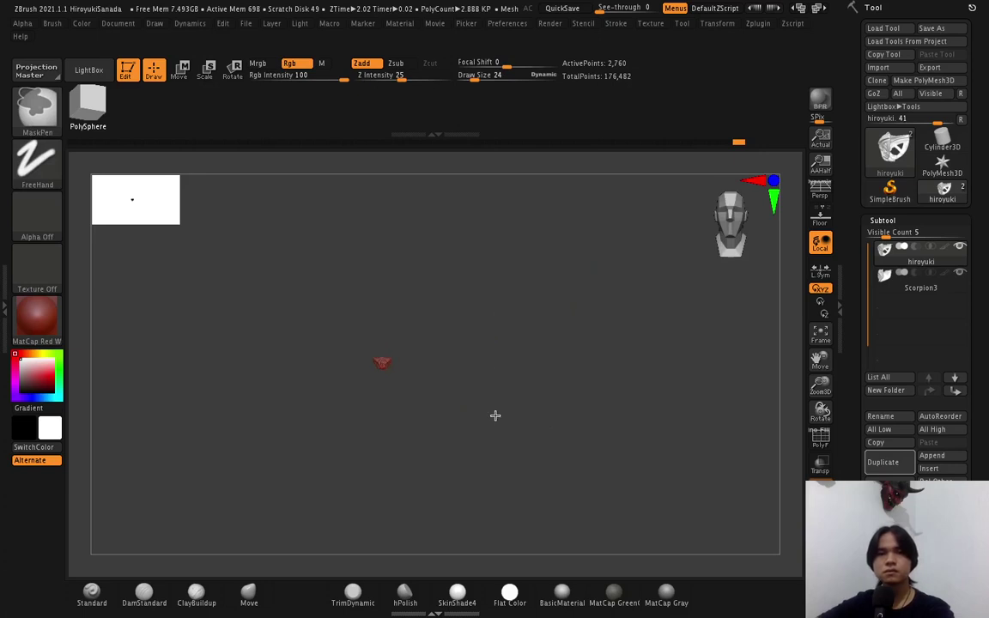
key(b)
key(z)
key(m)
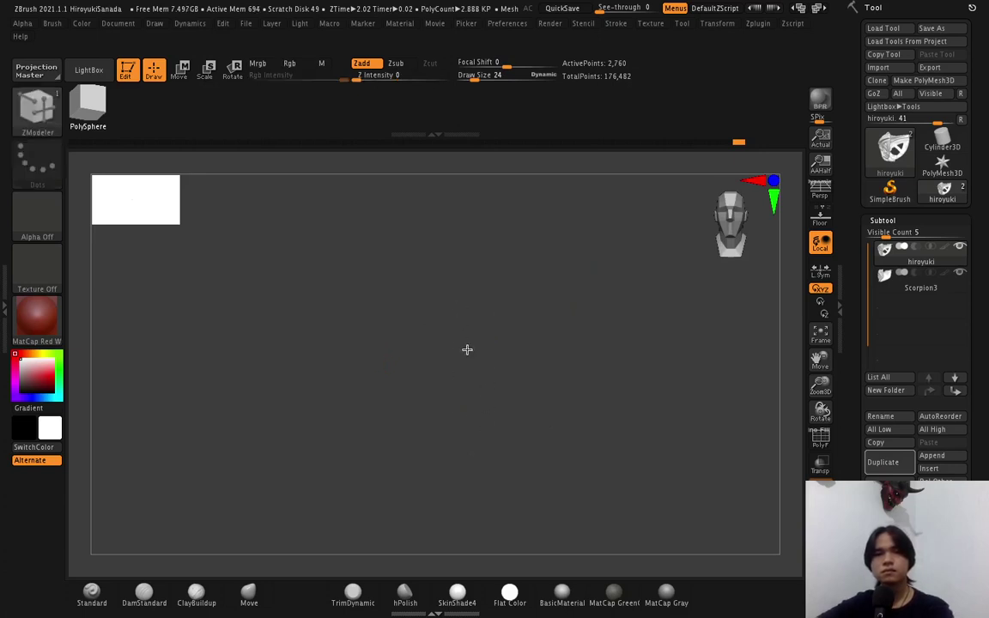
key(ctrl)
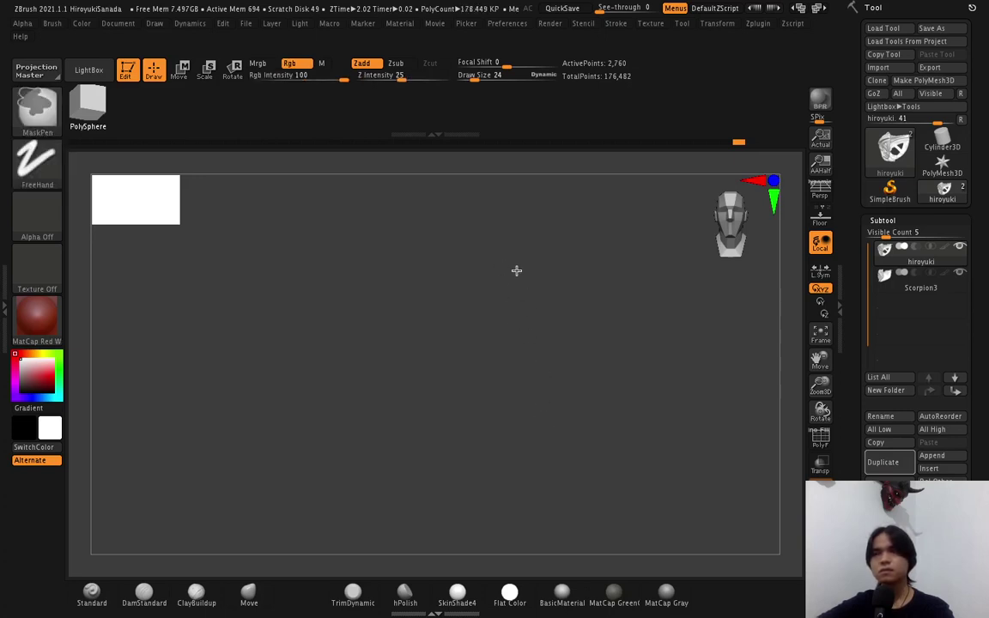
mouse_move(596, 299)
mouse_down()
mouse_move(571, 315)
mouse_move(579, 317)
mouse_up()
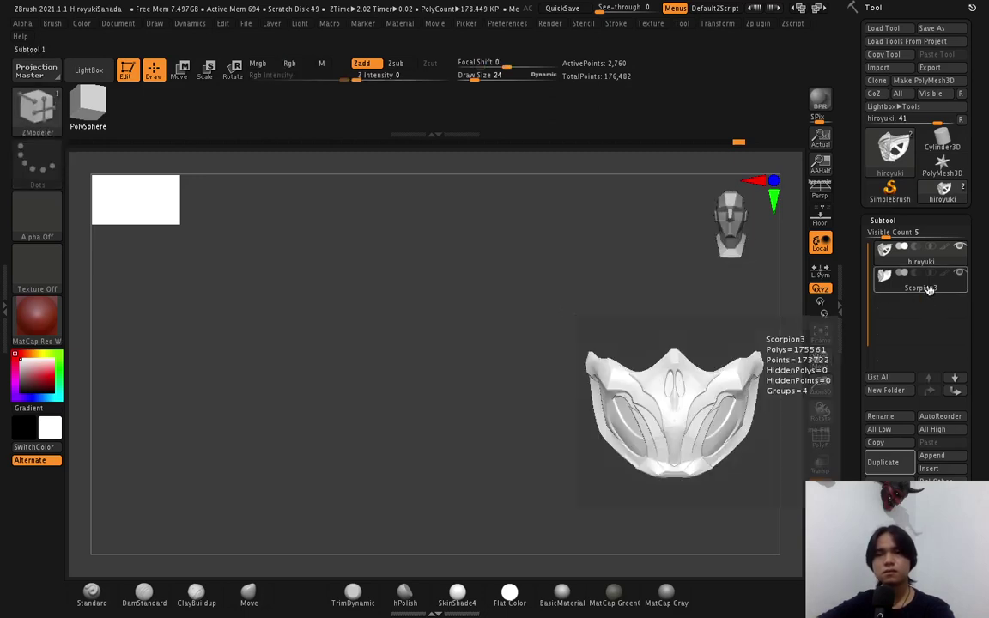
click(929, 290)
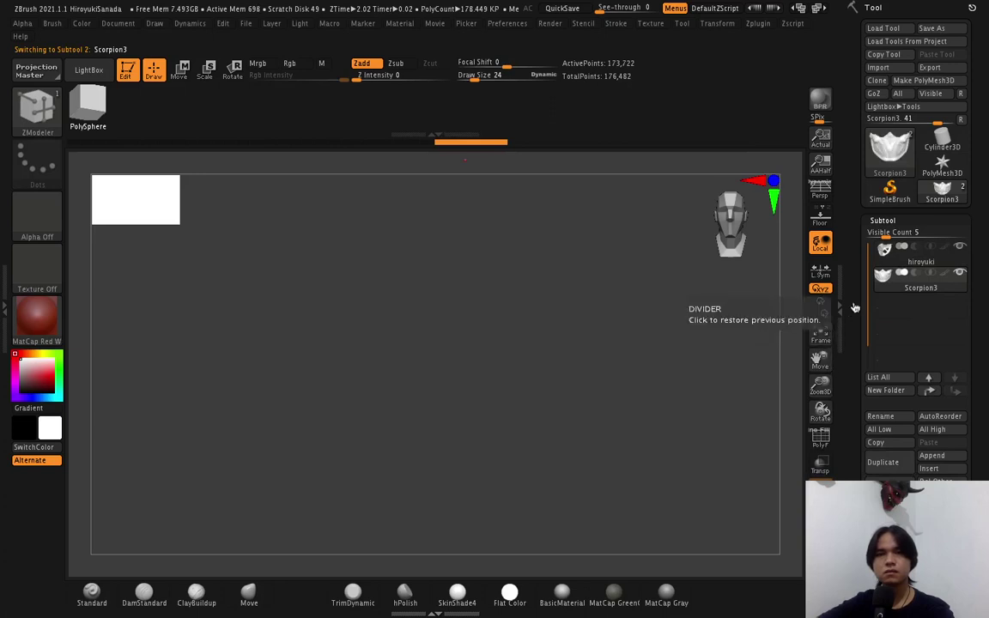
In Move mode, drag the Transpose gizmo lower in the scene on Scorpion3.
click(179, 68)
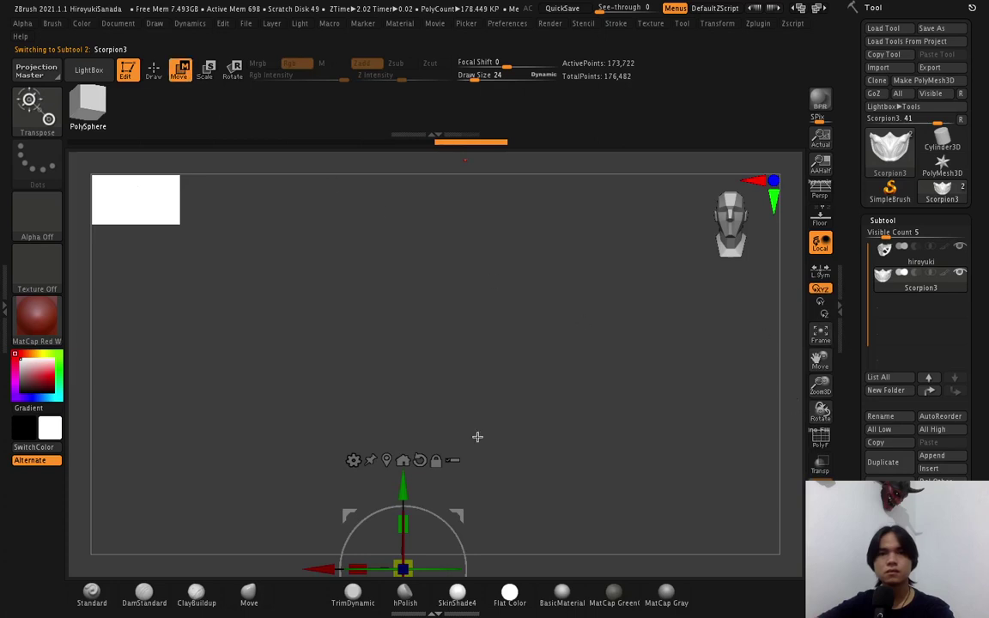
click(402, 460)
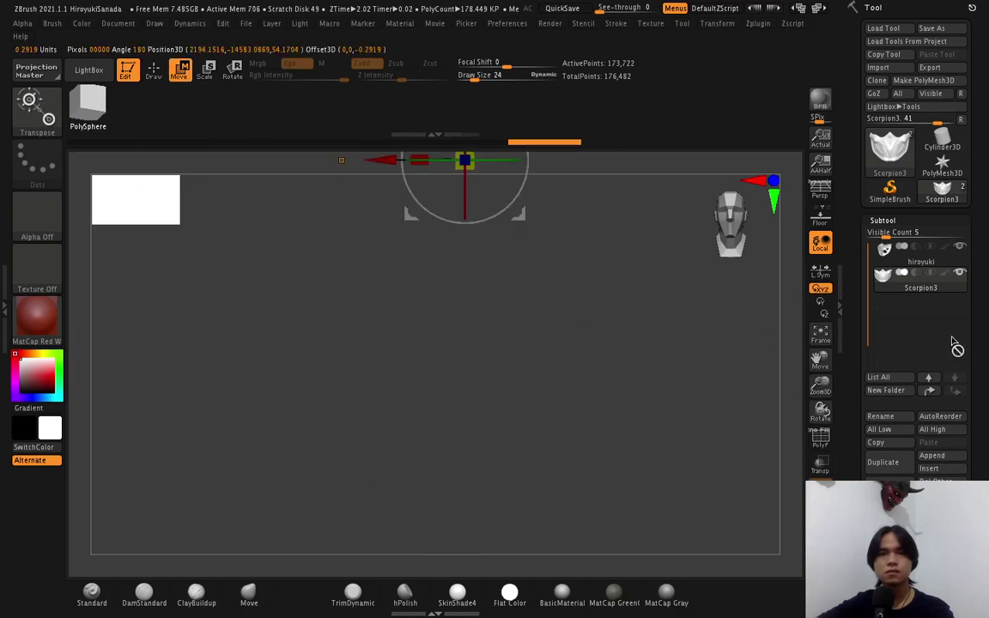
click(915, 264)
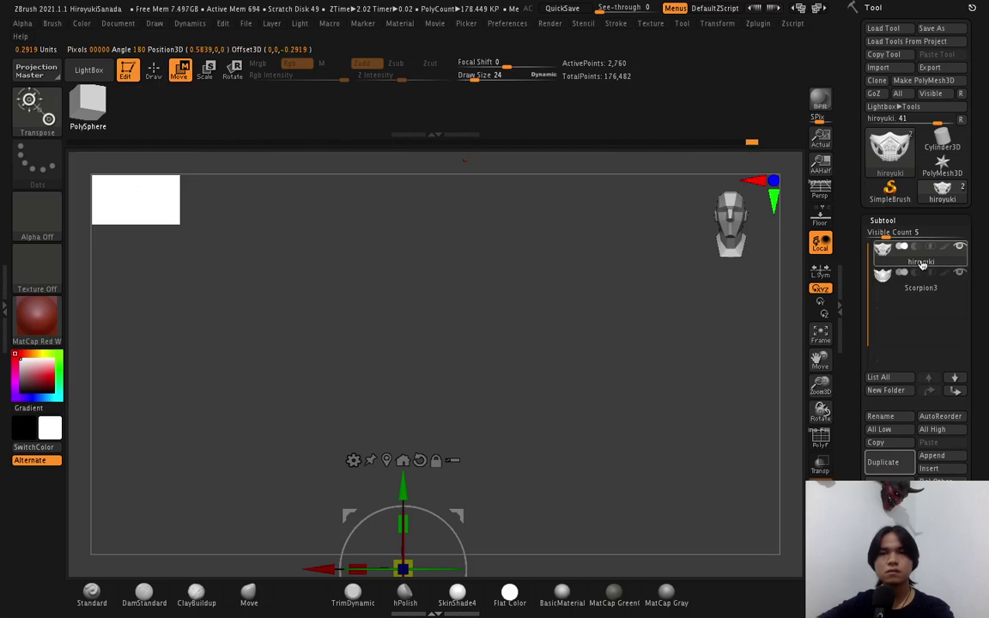
click(923, 289)
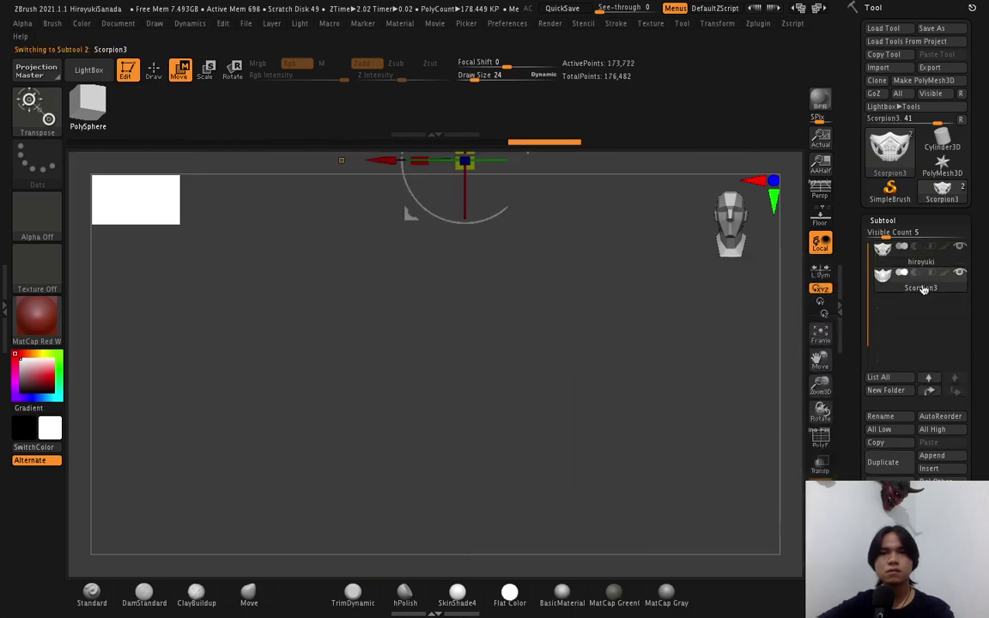
drag(521, 226, 537, 542)
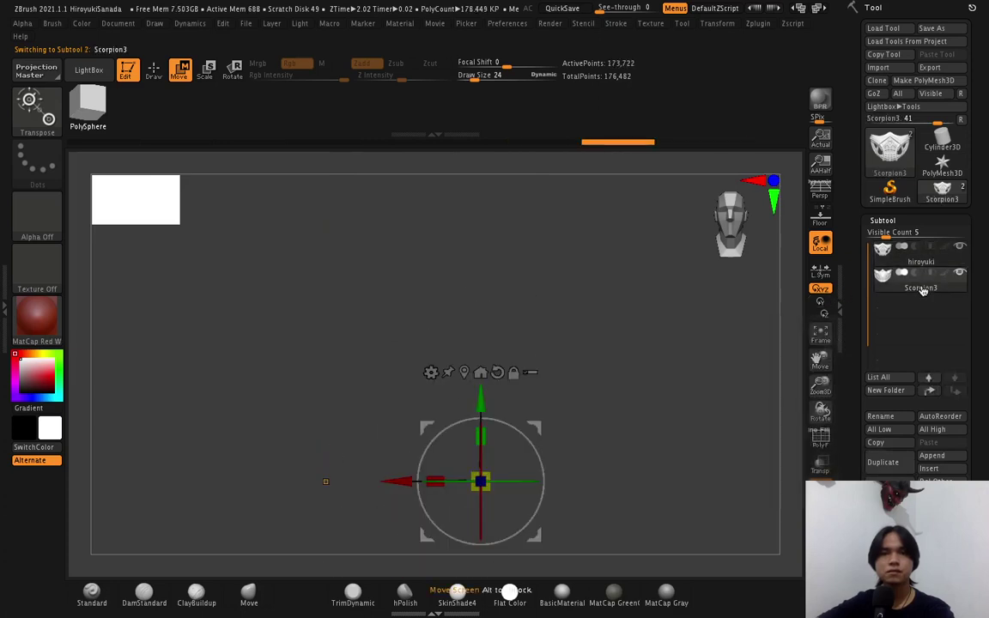
mouse_move(534, 427)
mouse_down()
mouse_move(531, 462)
mouse_move(457, 485)
mouse_up()
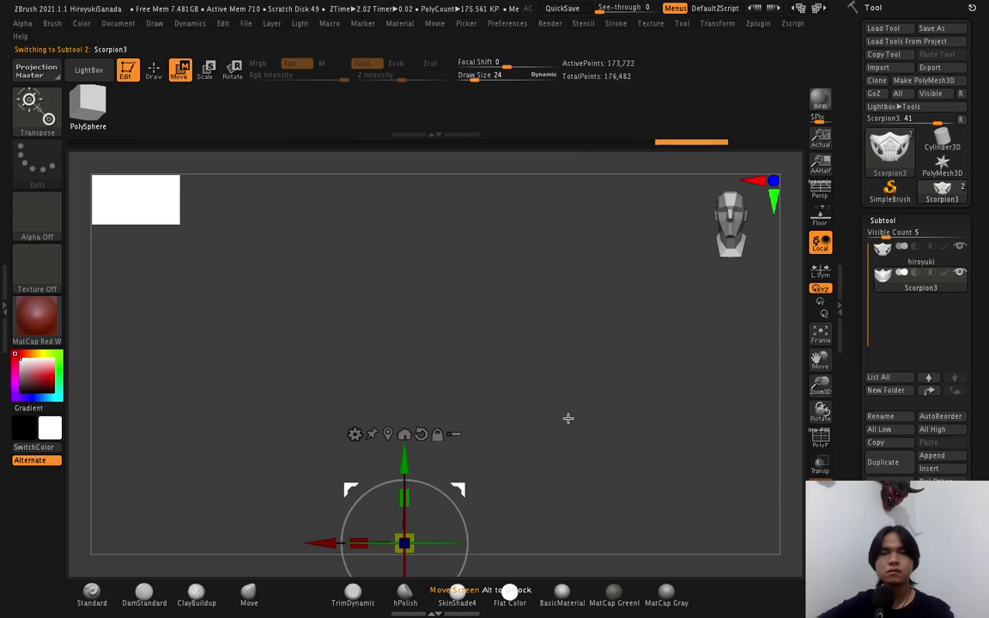
Reselect Scorpion3 and frame its ornate mask to fill the canvas.
key(Up)
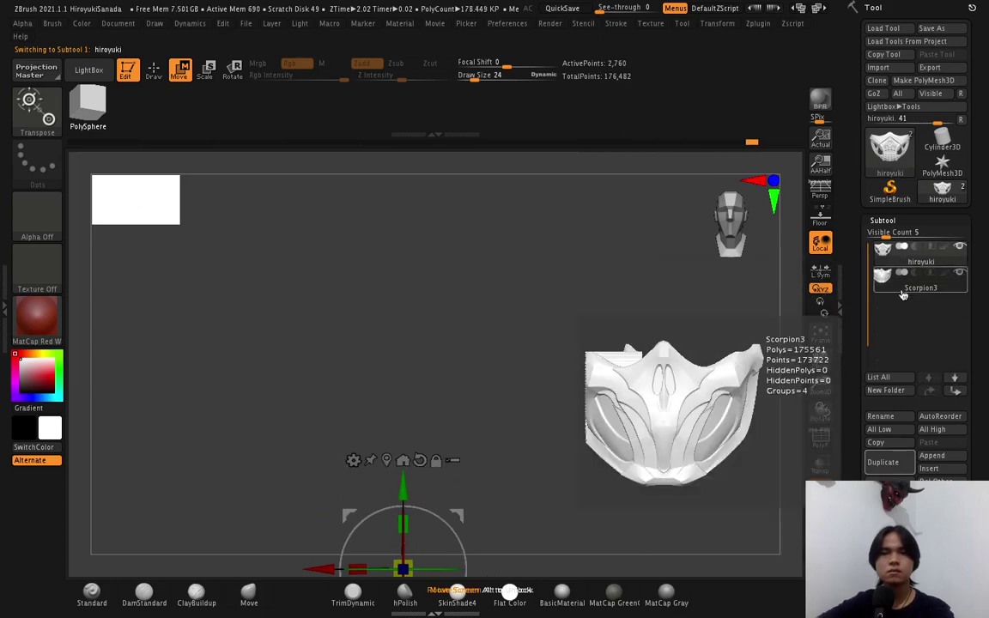
click(903, 294)
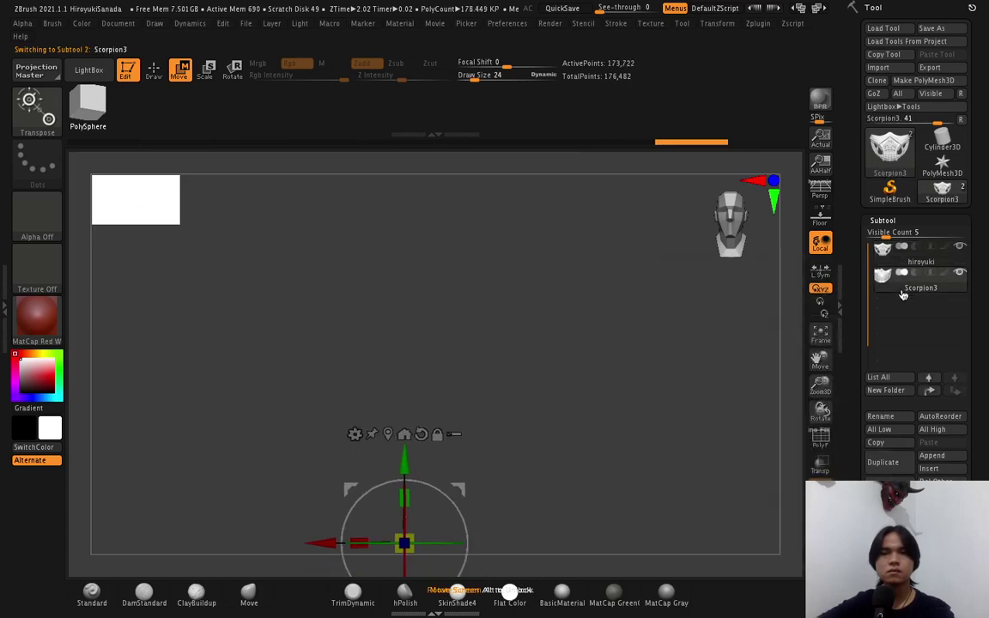
click(822, 342)
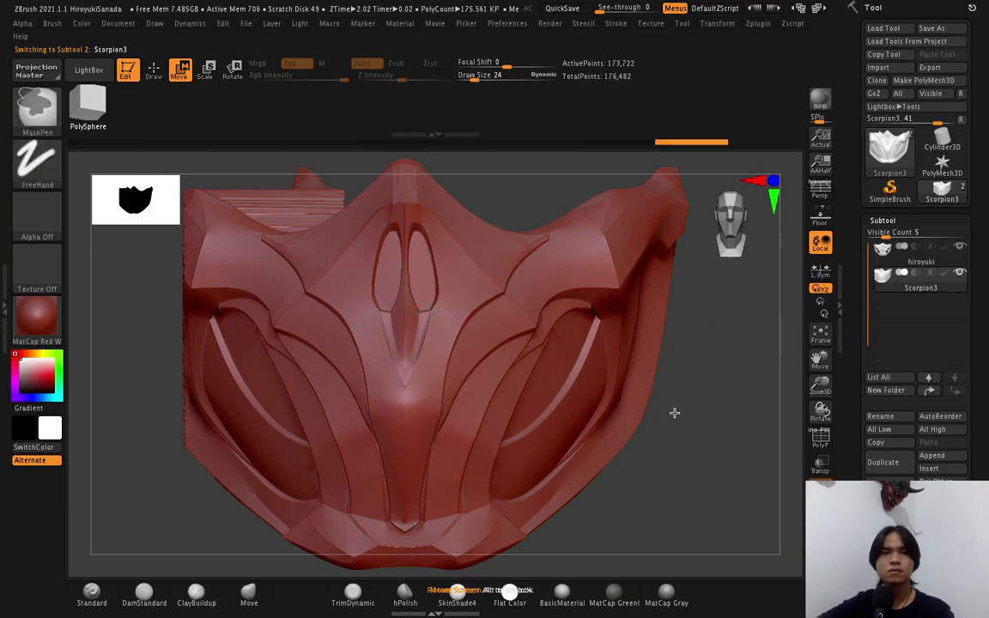
Toggle Solo, reframe the view, and pan around the head subtool.
alt+drag(676, 444, 658, 371)
ctrl+shift+click(661, 372)
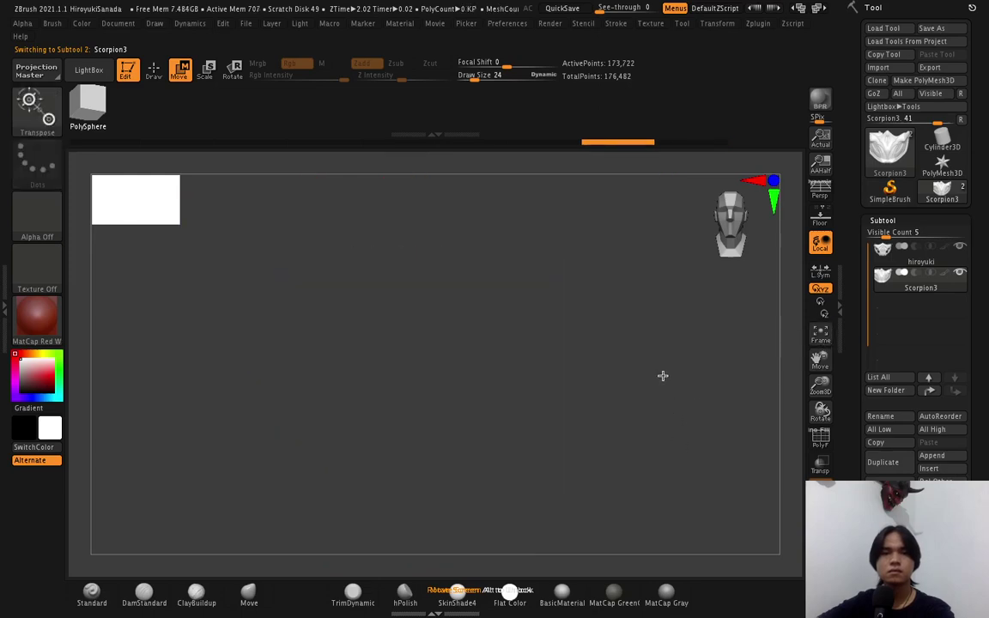
click(822, 335)
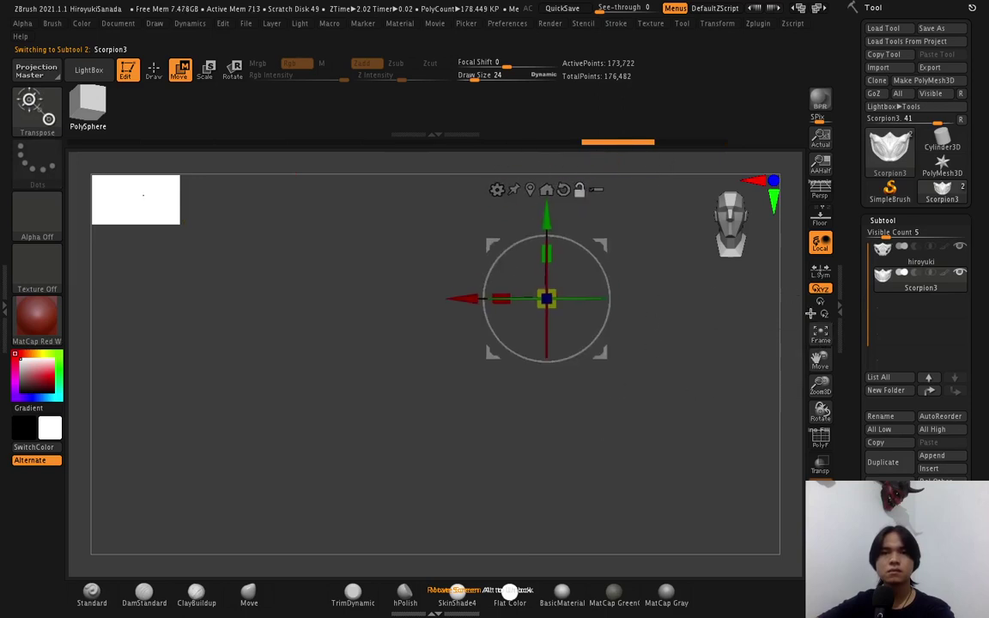
ctrl+shift+click(653, 344)
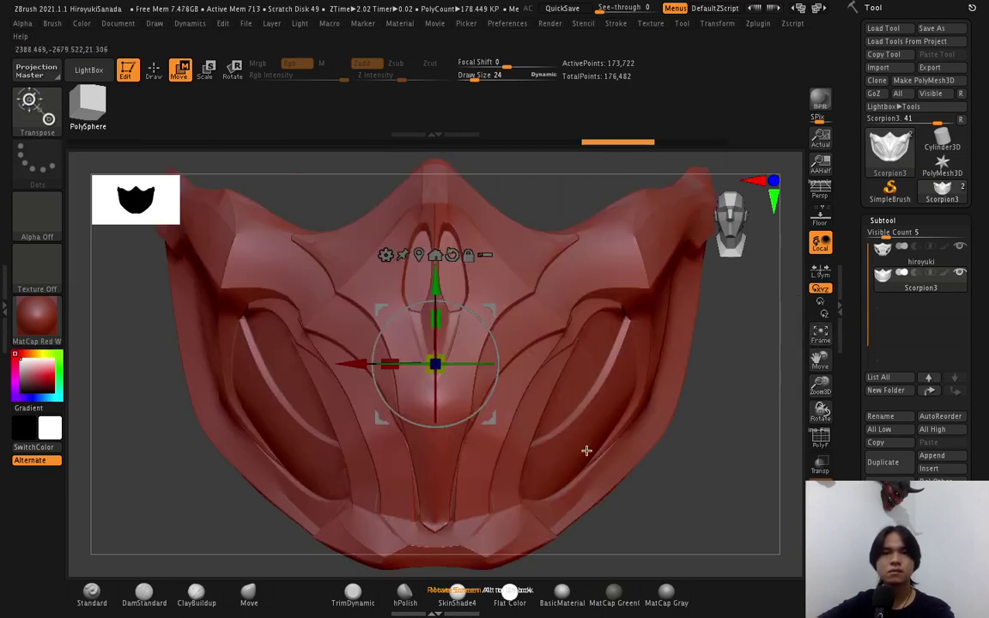
scroll(587, 451, down, 3)
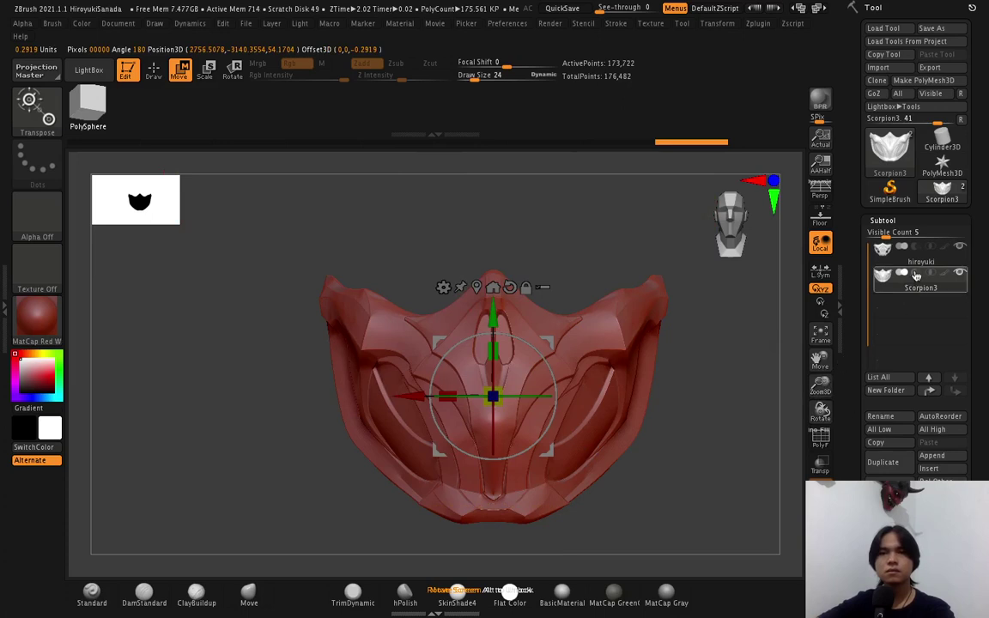
key(Up)
click(821, 330)
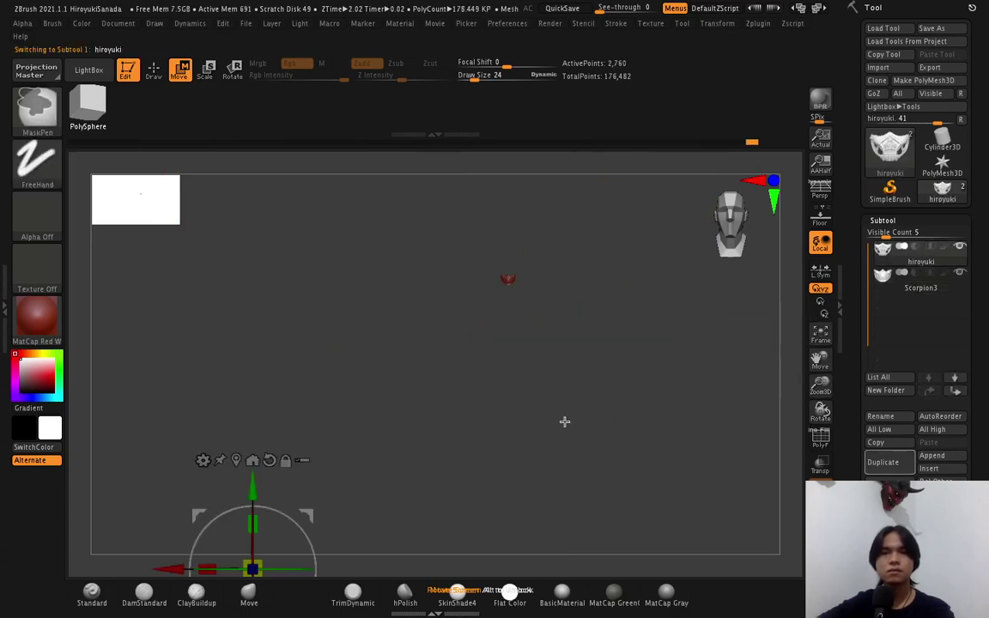
alt+drag(564, 421, 577, 384)
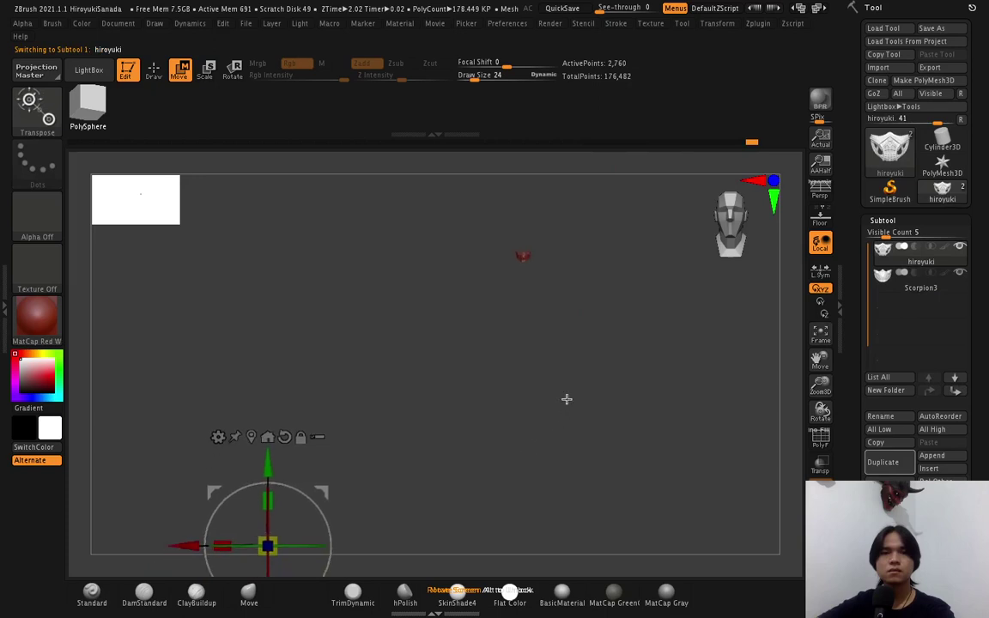
Slide Scorpion3 down and slightly left with the gizmo, then frame it.
click(913, 295)
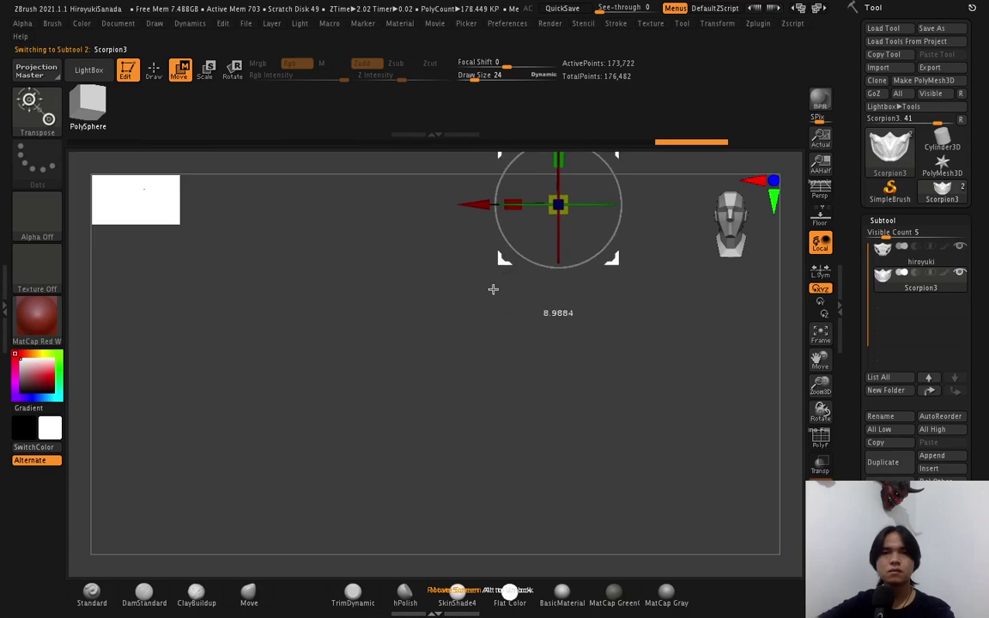
alt+drag(493, 289, 349, 508)
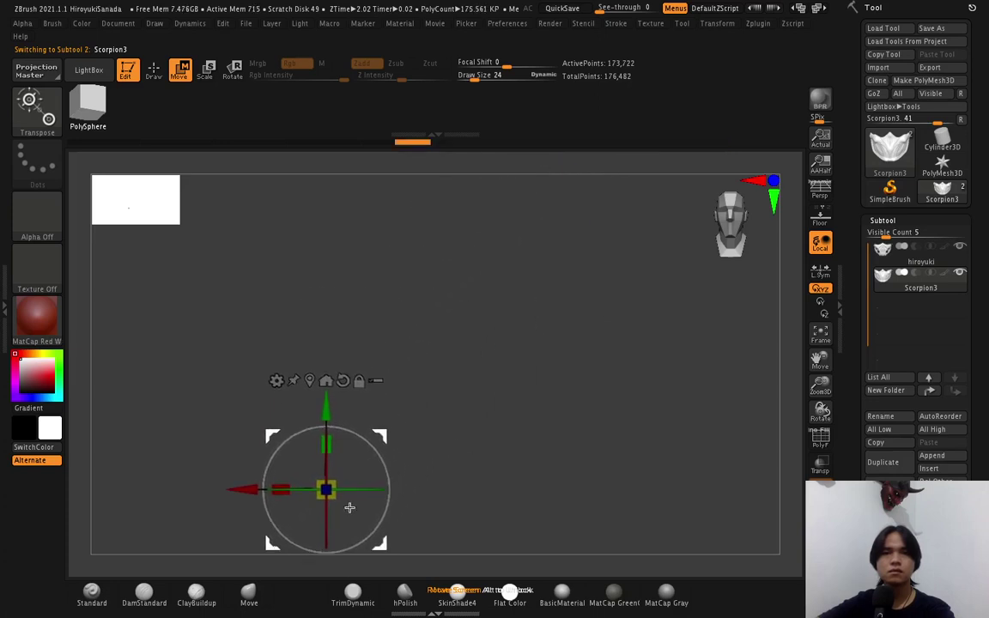
click(927, 263)
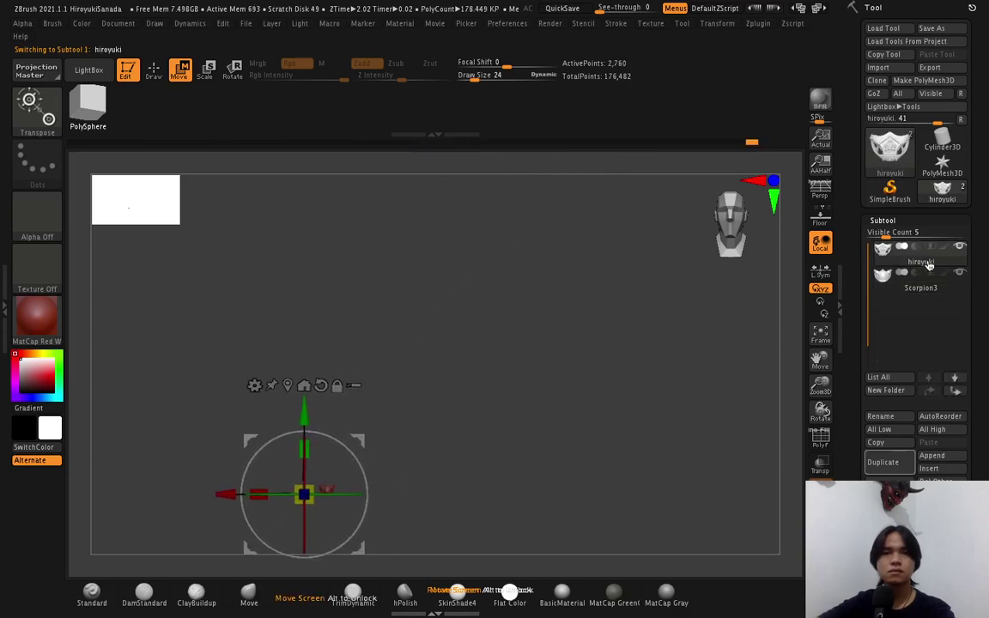
click(933, 289)
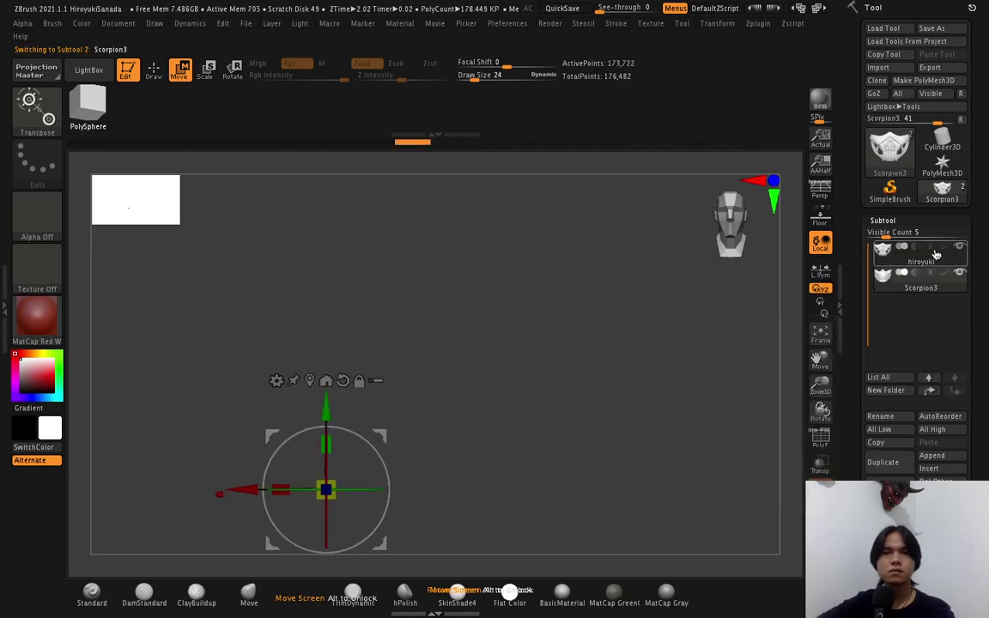
key(ctrl+z)
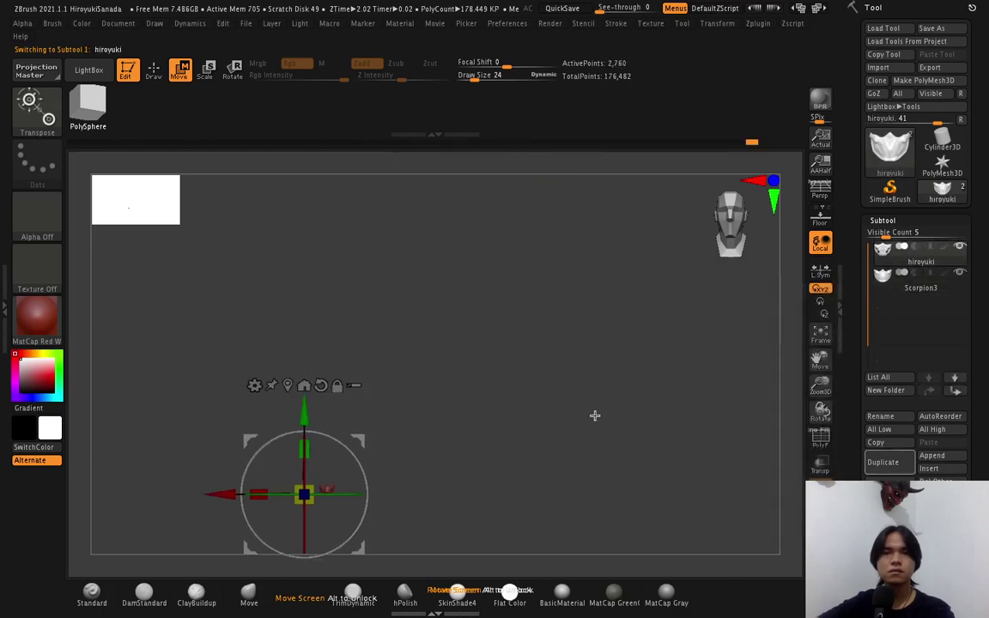
click(921, 289)
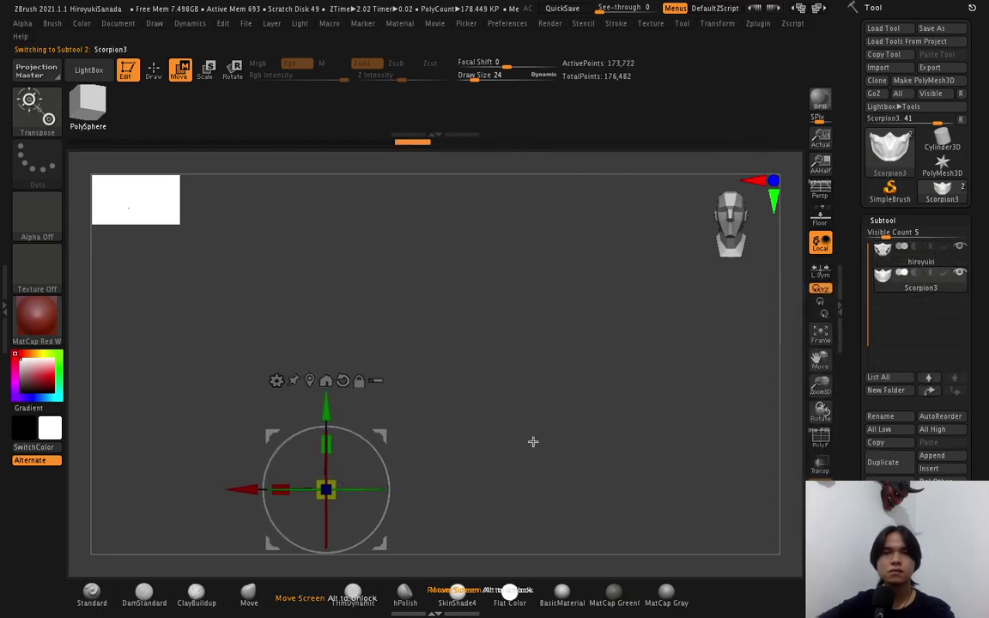
drag(241, 487, 217, 488)
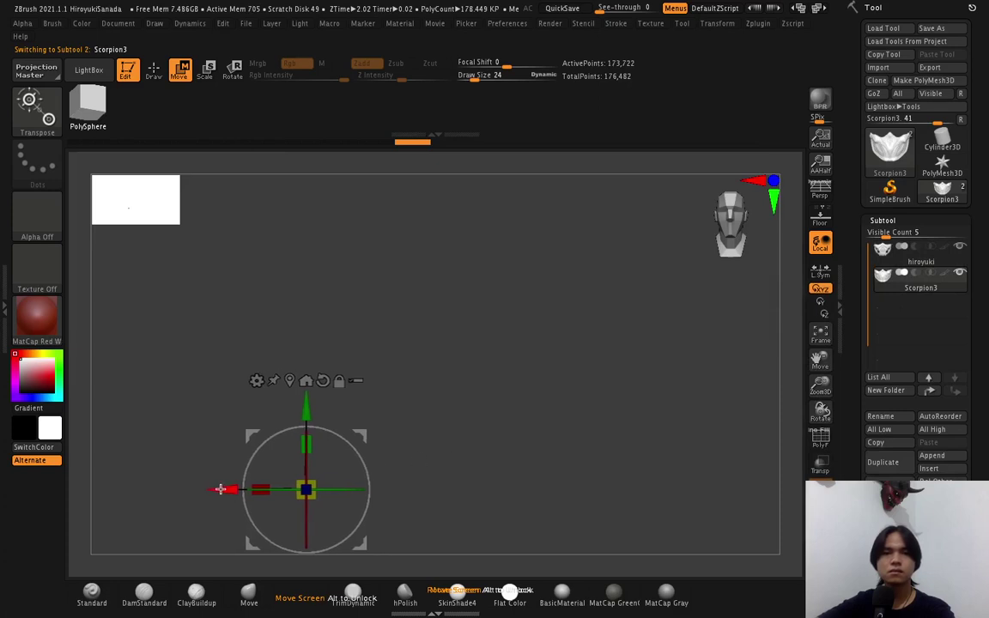
mouse_move(922, 255)
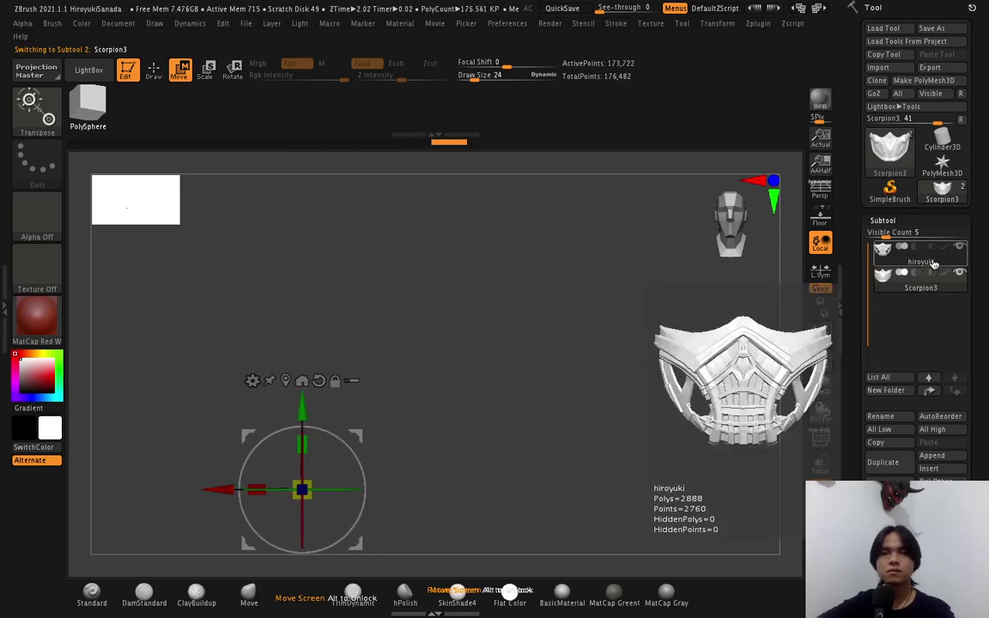
click(823, 337)
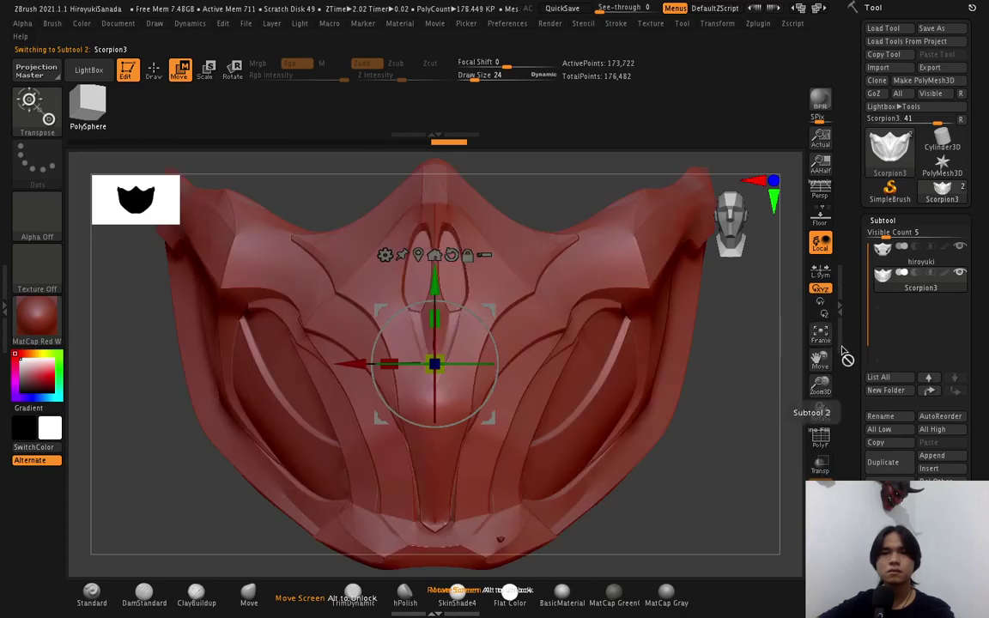
Move the plain red Scorpion3 mask right and down with the Transpose X and Y arrows.
drag(373, 360, 408, 360)
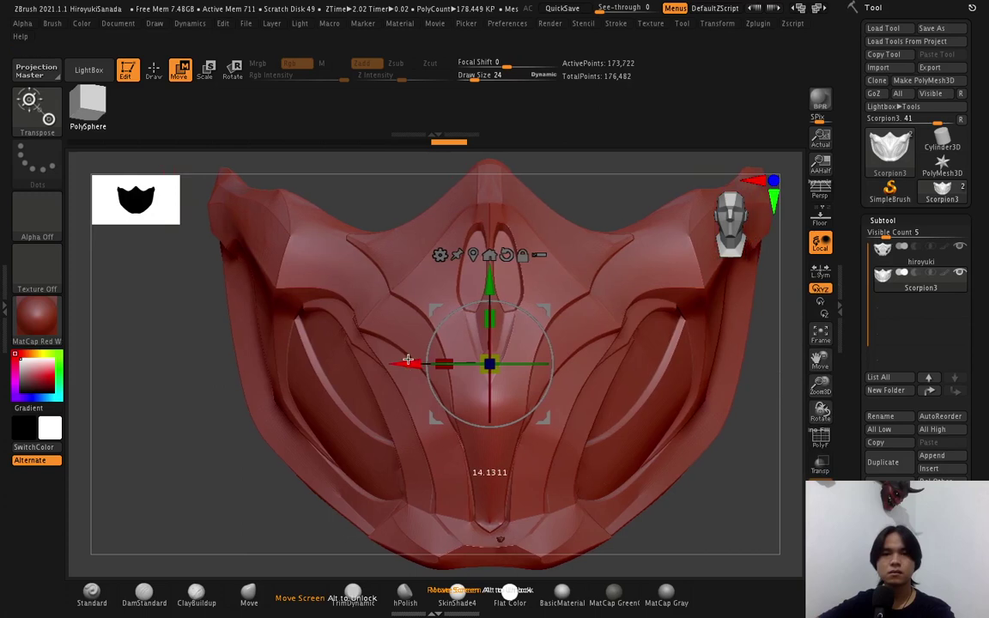
click(490, 286)
drag(491, 325, 497, 369)
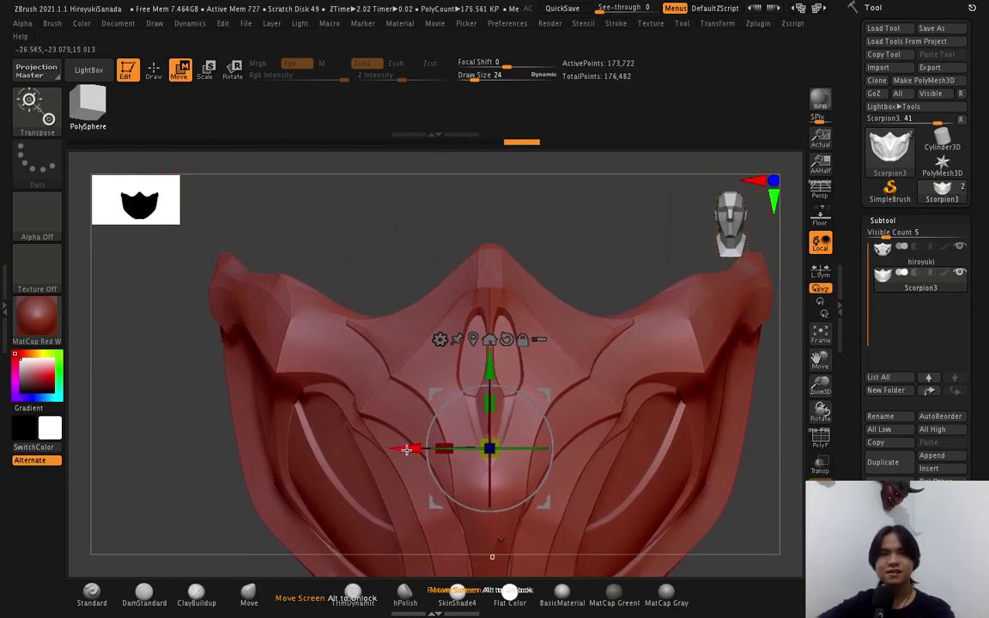
drag(406, 450, 417, 450)
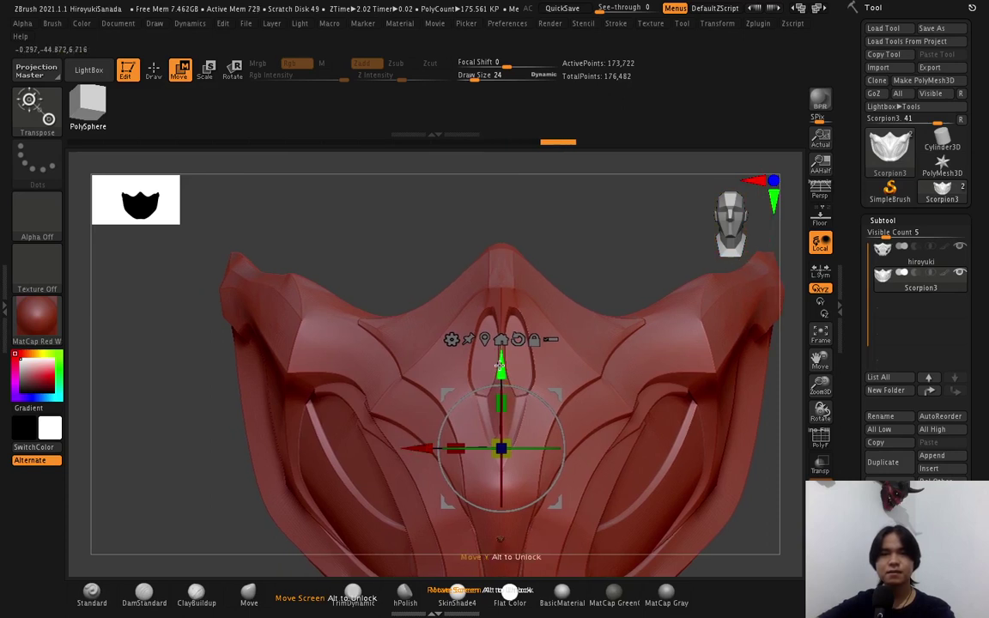
mouse_move(500, 365)
mouse_down()
mouse_move(491, 469)
mouse_move(507, 453)
mouse_up()
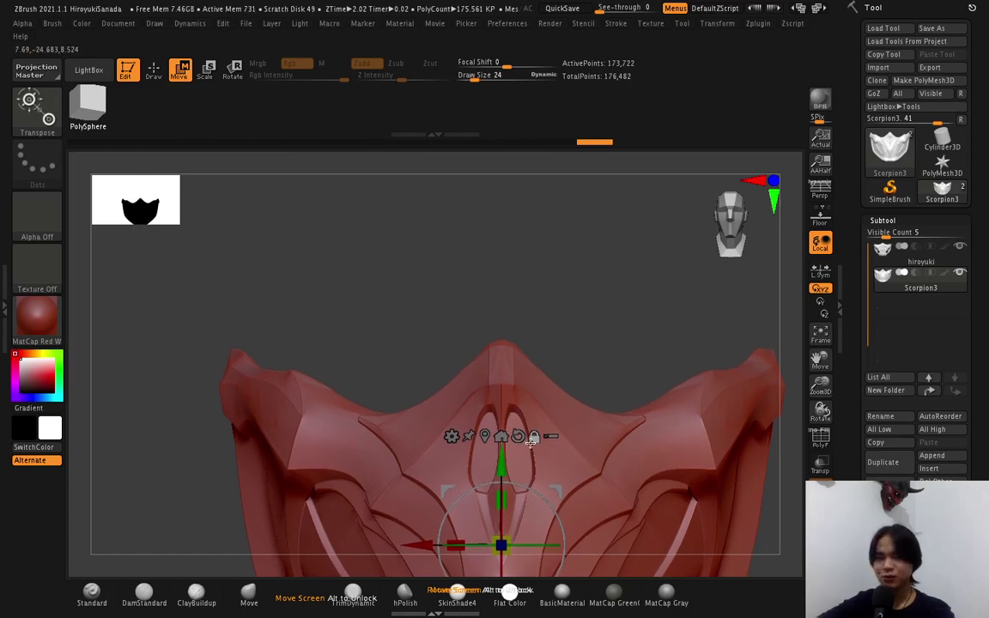
Scale the hiroyuki piece up to full mask size and frame it.
click(912, 262)
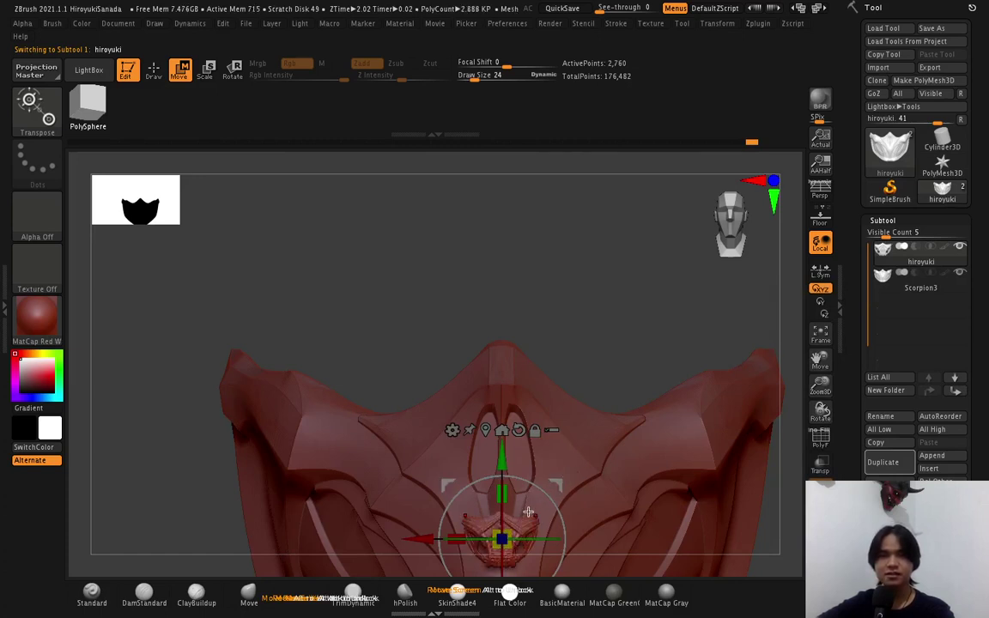
drag(514, 532, 631, 439)
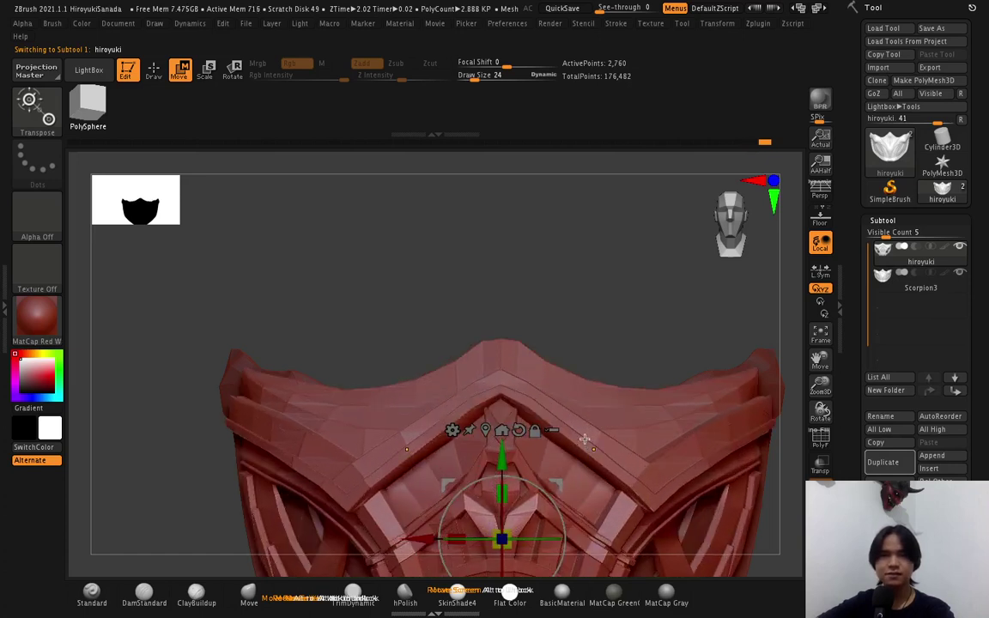
key(ctrl+z)
key(f)
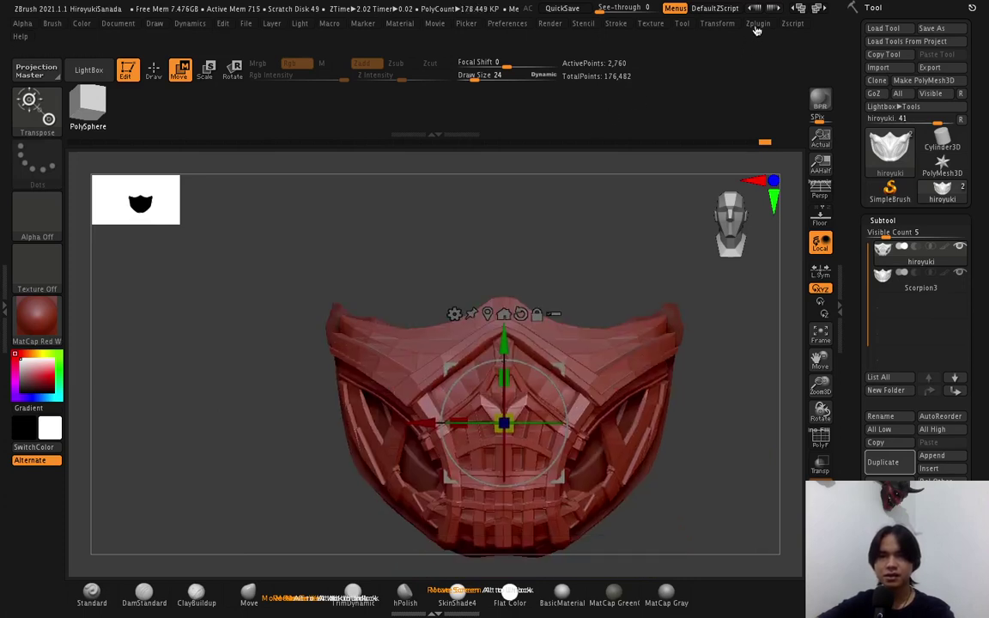
Orbit to a three-quarter side angle and slide the ornate mask along X.
click(757, 24)
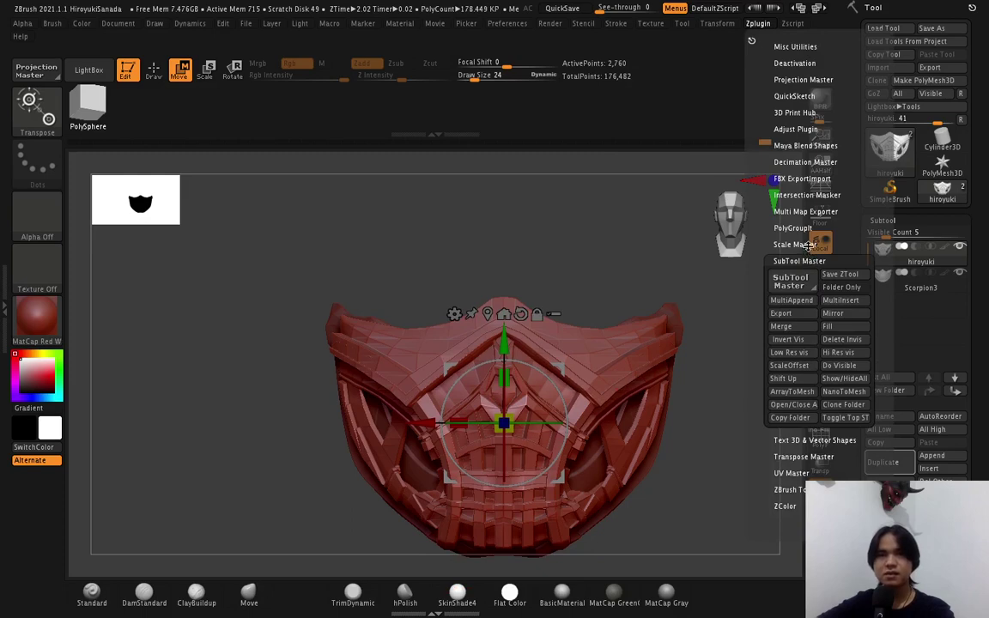
drag(594, 256, 572, 294)
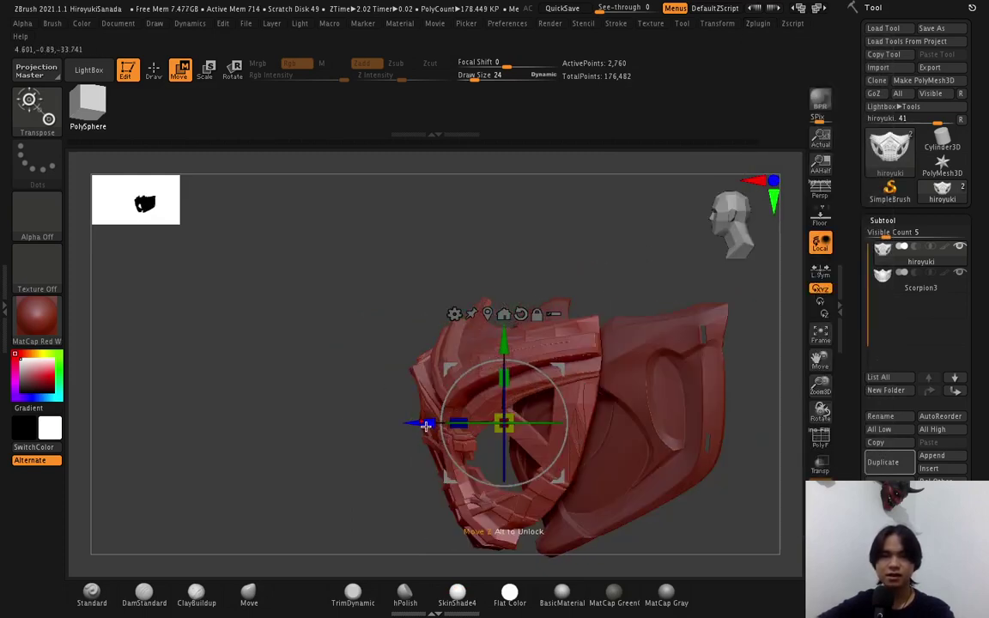
drag(427, 426, 503, 432)
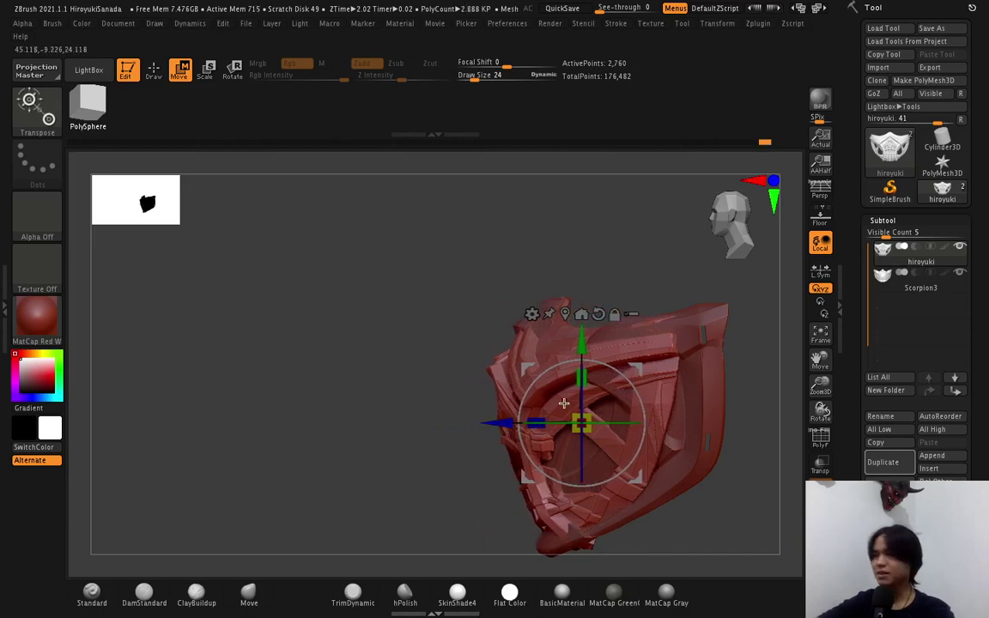
Rotate the hiroyuki mask with the gizmo, undoing the stray rotations.
drag(589, 388, 678, 360)
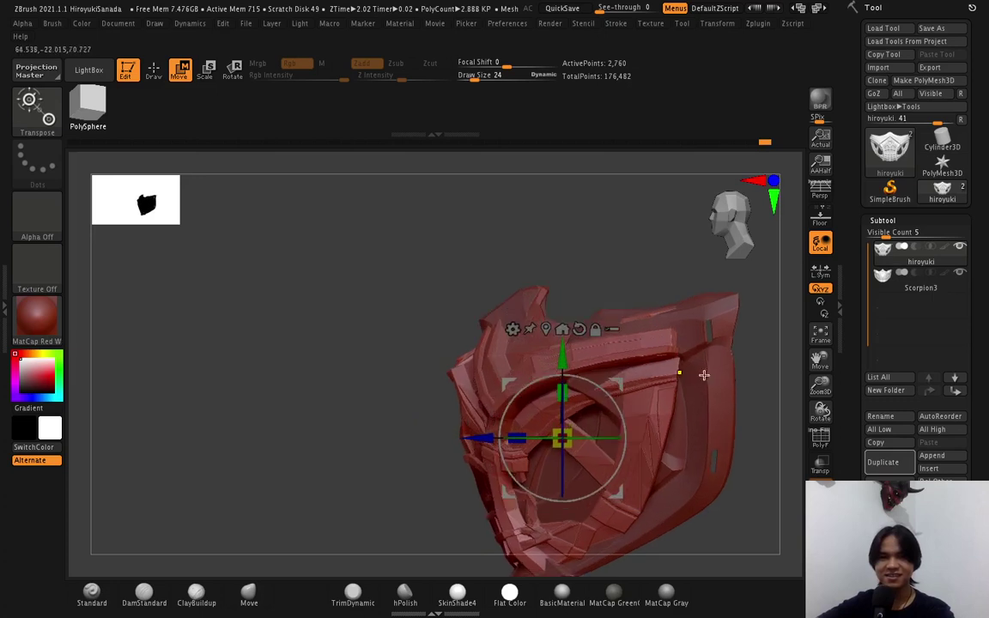
mouse_move(601, 404)
mouse_down()
mouse_move(614, 292)
mouse_move(592, 287)
mouse_up()
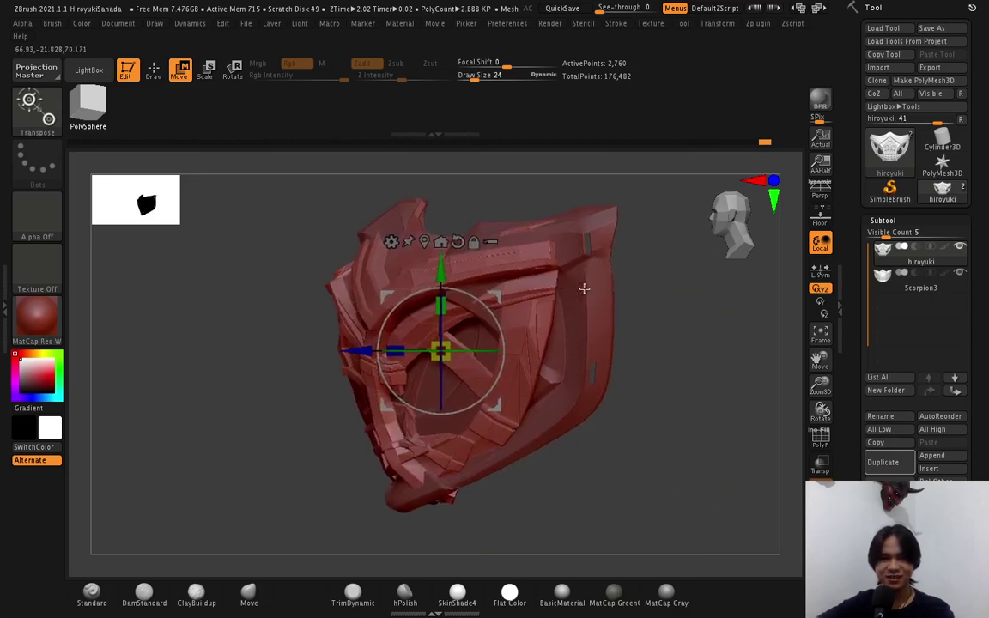
drag(607, 368, 628, 368)
key(ctrl+z)
key(ctrl+shift+z)
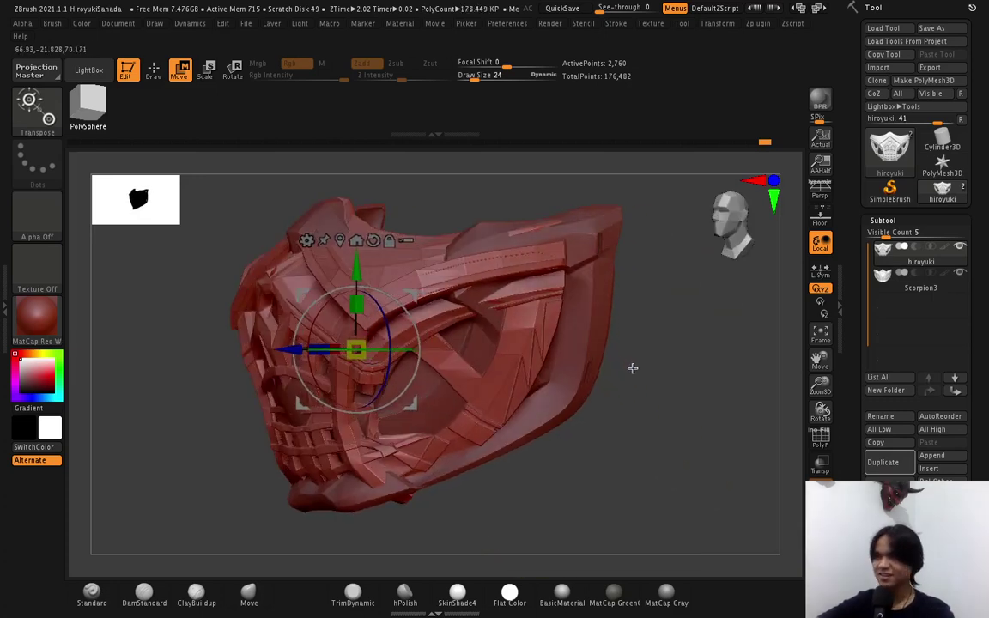
key(ctrl+shift+z)
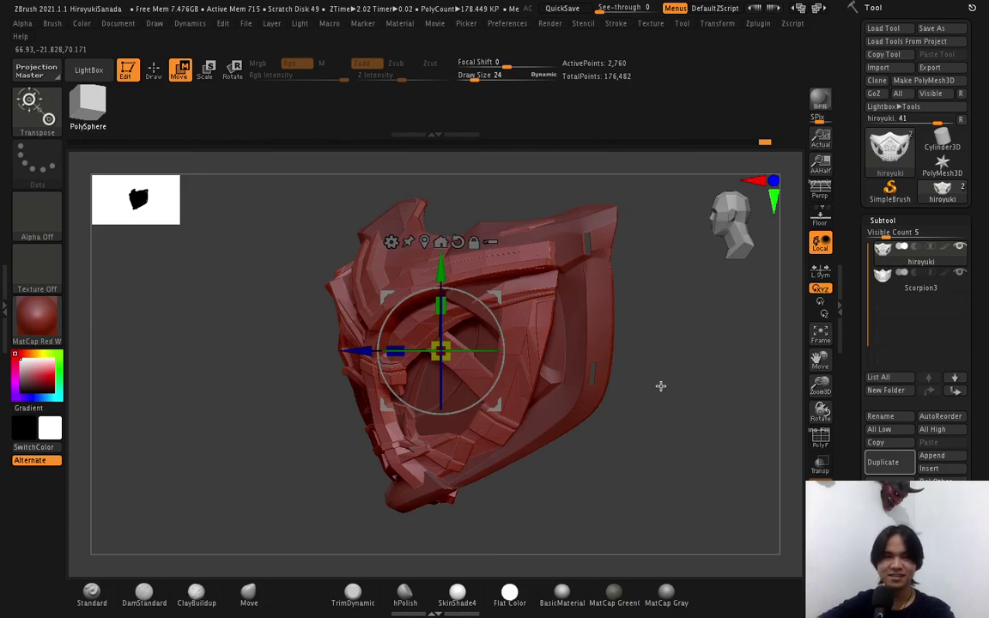
drag(658, 386, 677, 386)
key(ctrl+z)
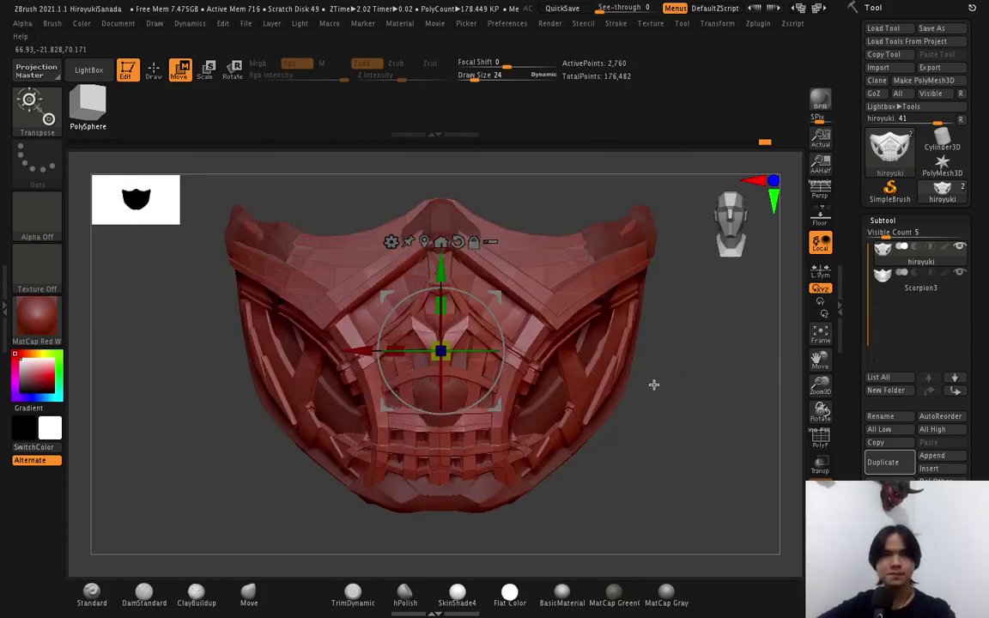
key(ctrl)
Tilt the mask back toward frontal and scale it up slightly over the plain mask.
mouse_move(664, 401)
mouse_down()
mouse_move(660, 384)
mouse_move(684, 399)
mouse_up()
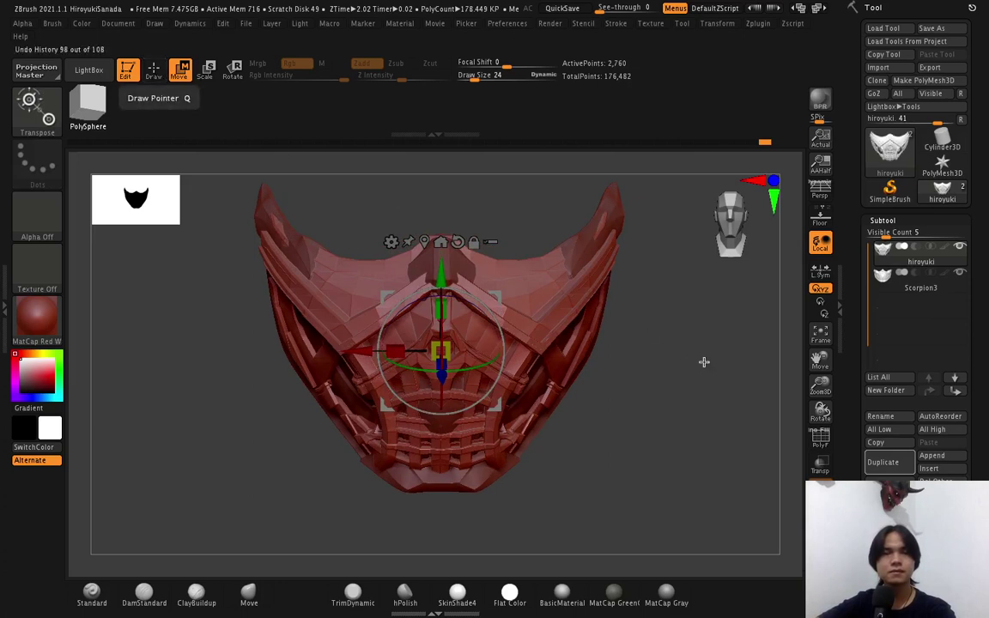
mouse_move(702, 359)
mouse_down()
mouse_move(658, 320)
mouse_move(669, 350)
mouse_up()
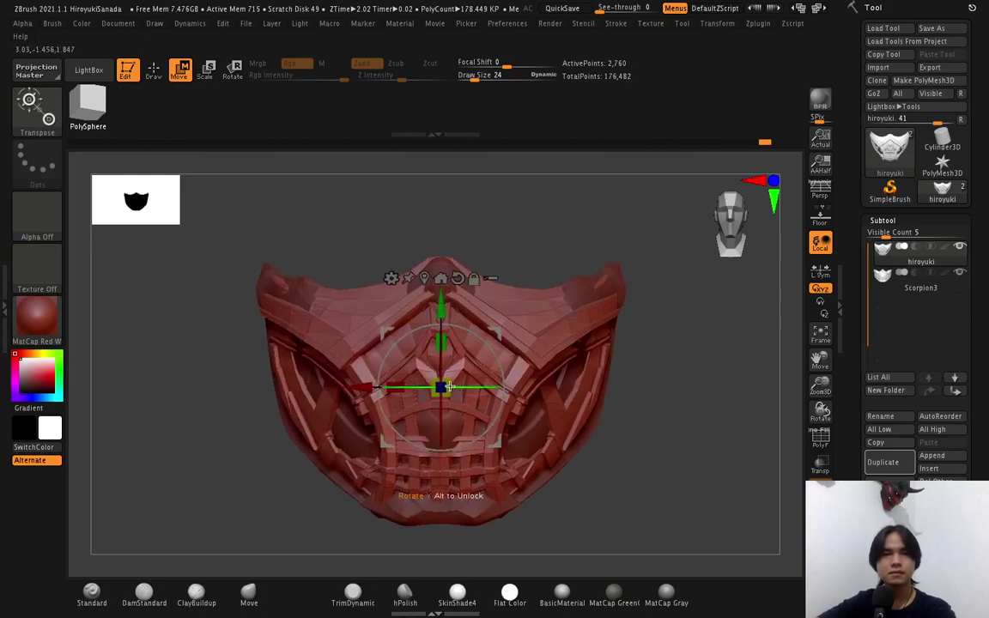
drag(446, 387, 448, 381)
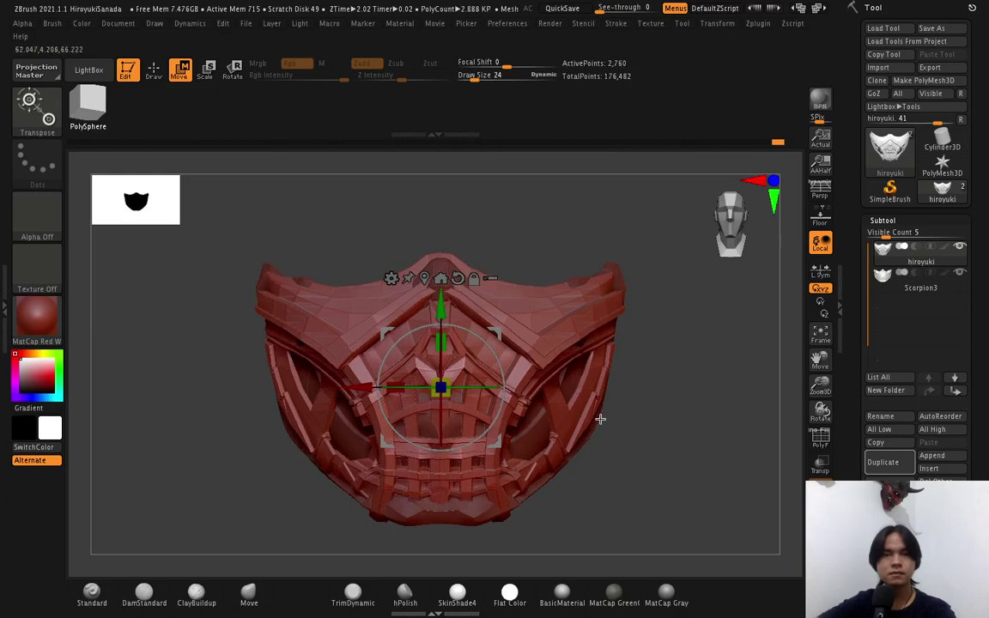
mouse_move(598, 416)
mouse_down()
mouse_move(543, 419)
mouse_move(511, 402)
mouse_move(508, 389)
mouse_up()
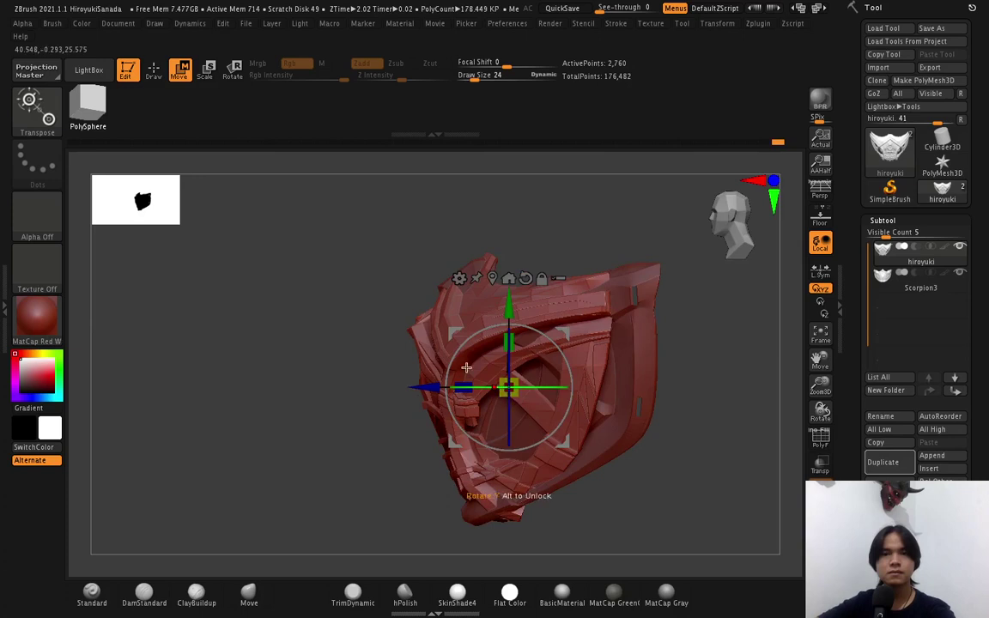
click(154, 72)
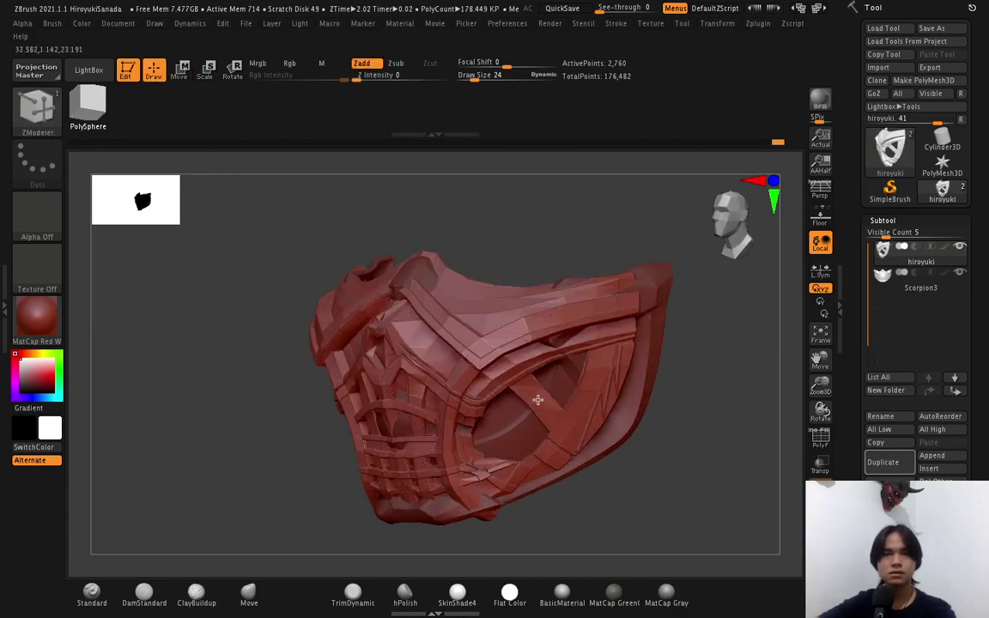
Snap to front view, choose the Move brush, and set Draw Size to 724.
shift+drag(498, 397, 464, 461)
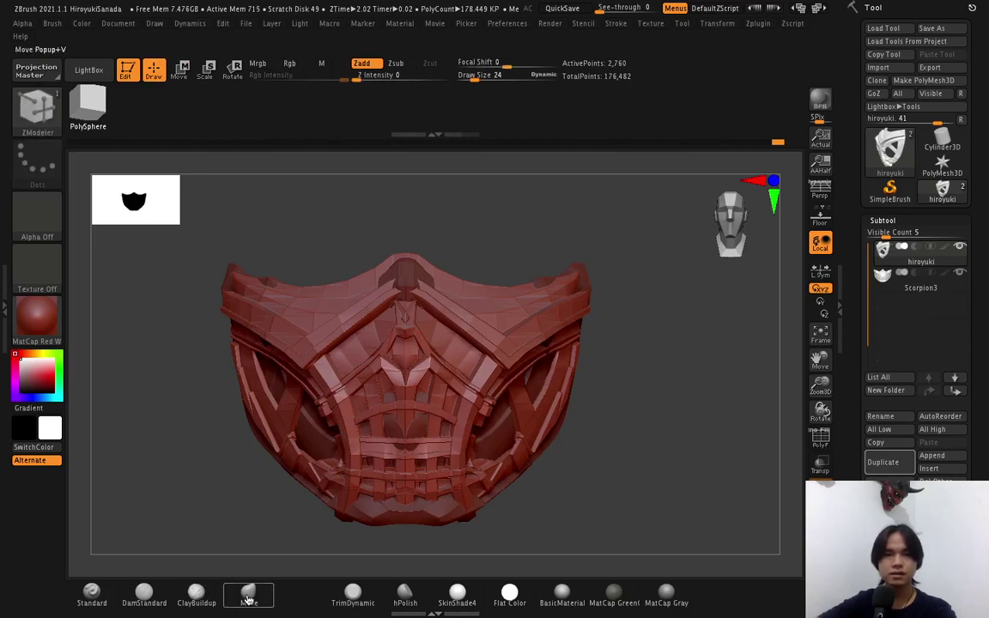
click(249, 592)
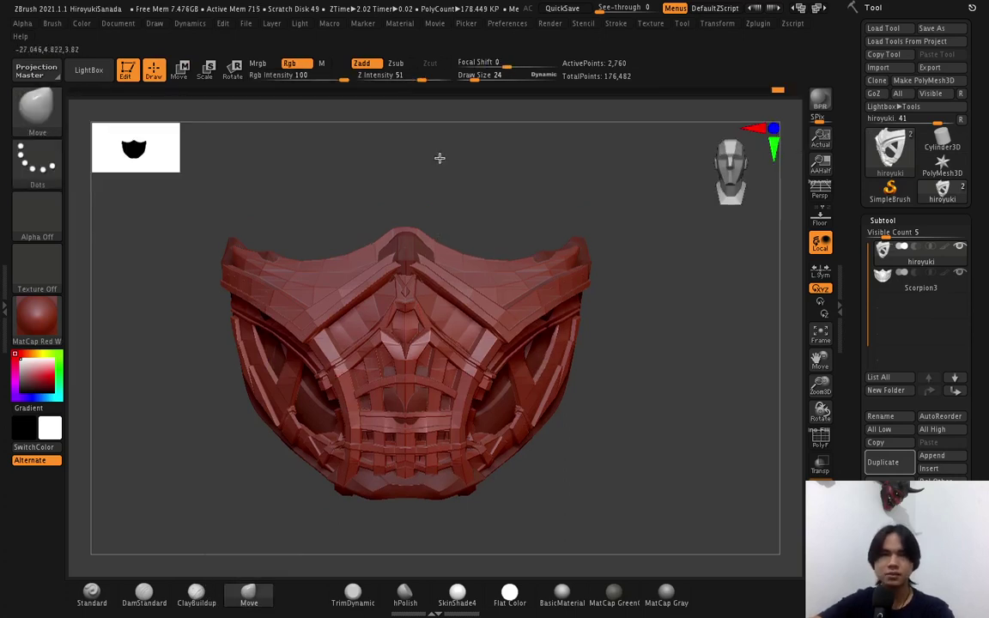
drag(457, 77, 505, 81)
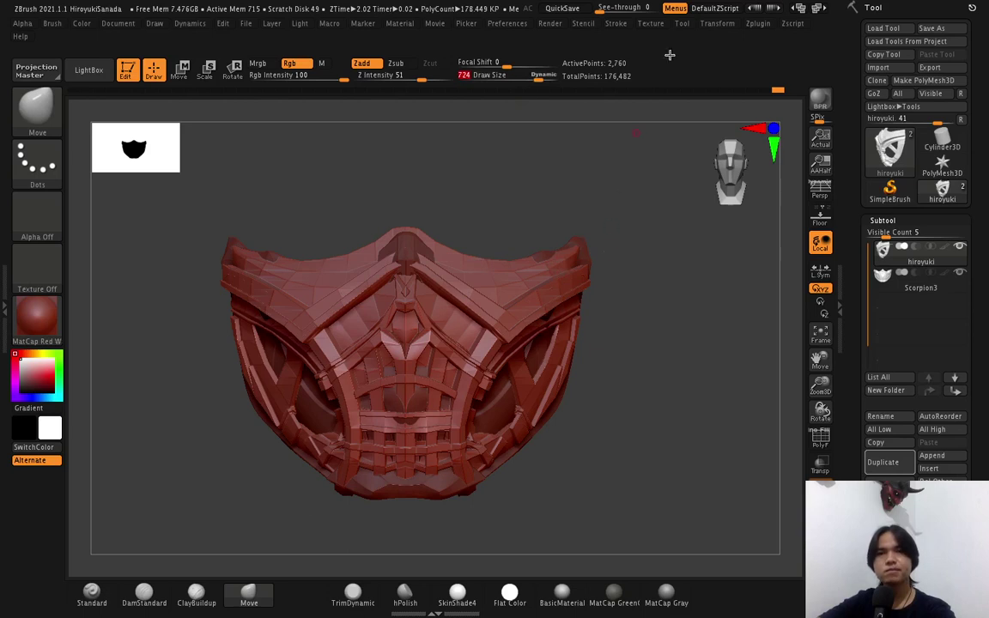
click(756, 24)
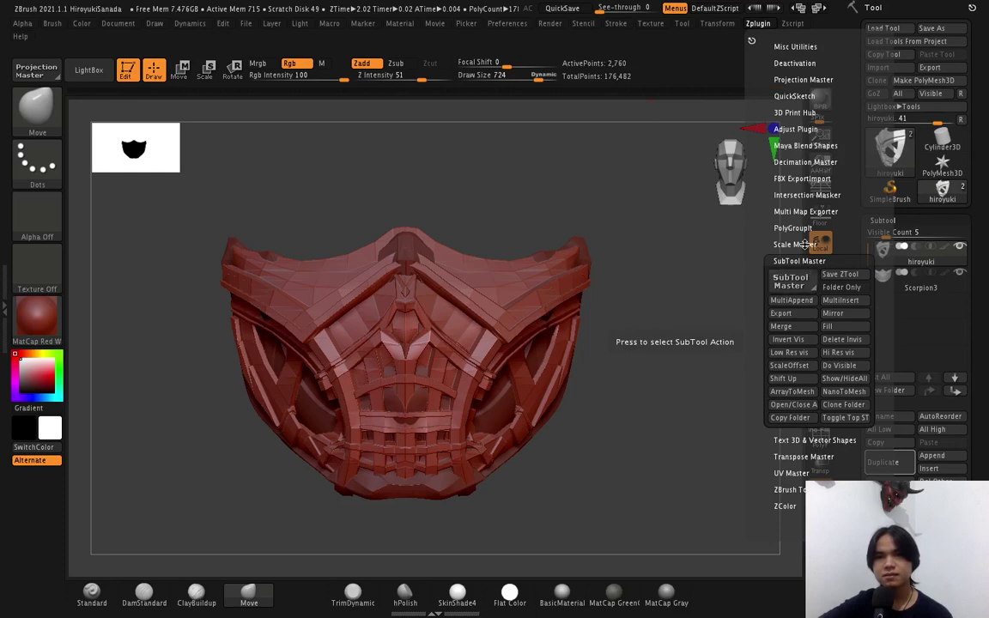
With Scale Master, unify all subtools' scale and size the mask 17.041 × 12.399 × 9.487 cm.
click(795, 245)
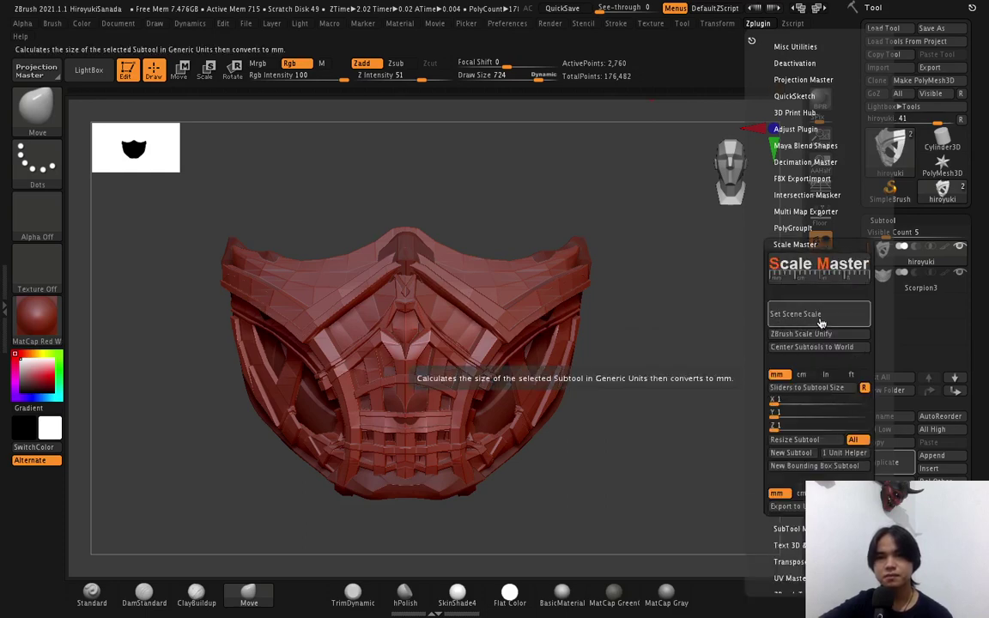
click(820, 319)
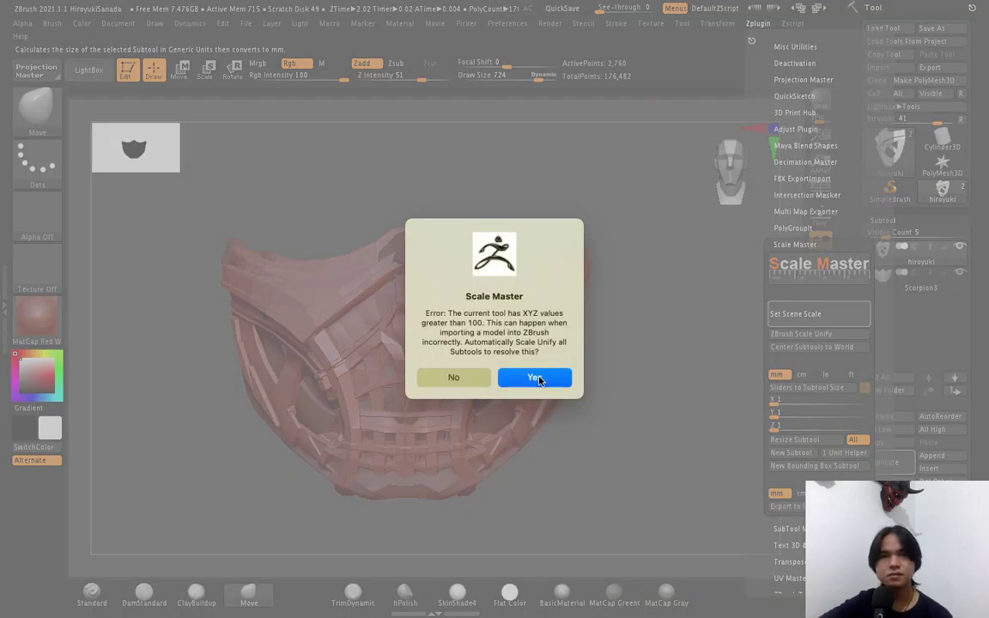
click(536, 379)
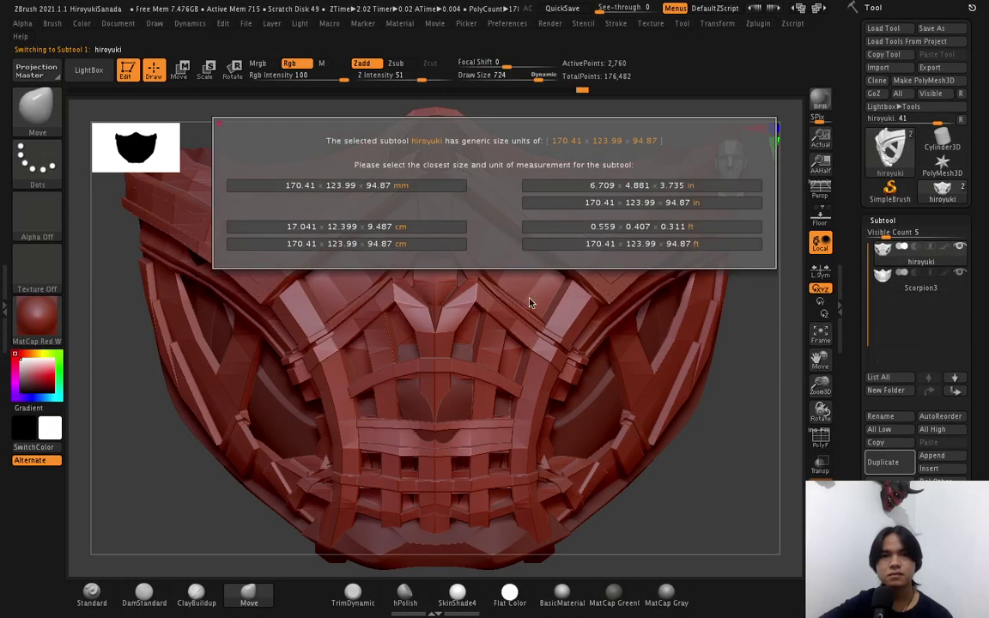
click(395, 229)
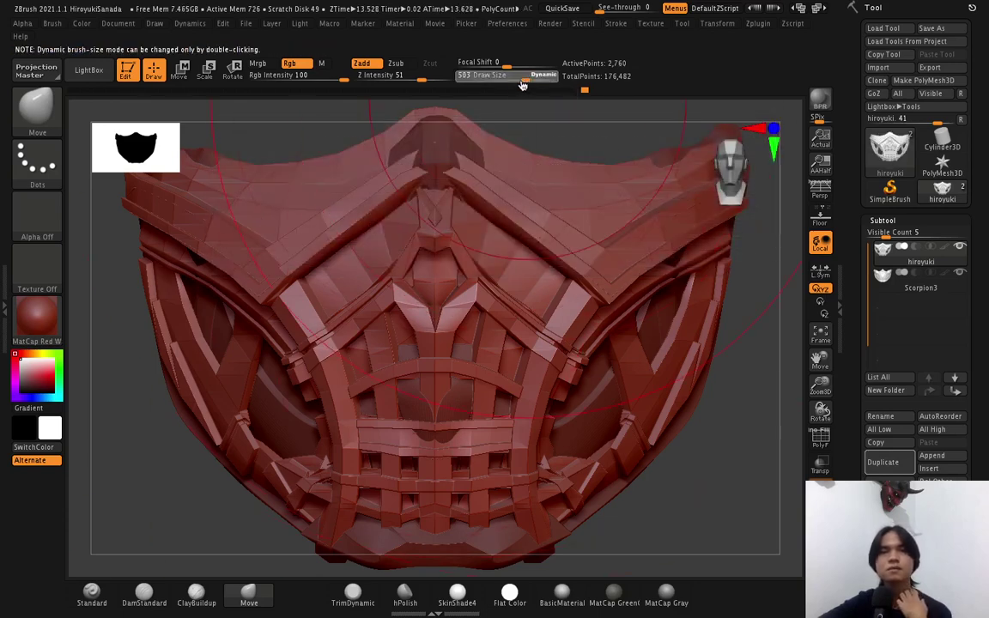
Shrink, then slightly enlarge, the Move brush while orbiting the mask between front and side views.
drag(527, 75, 471, 77)
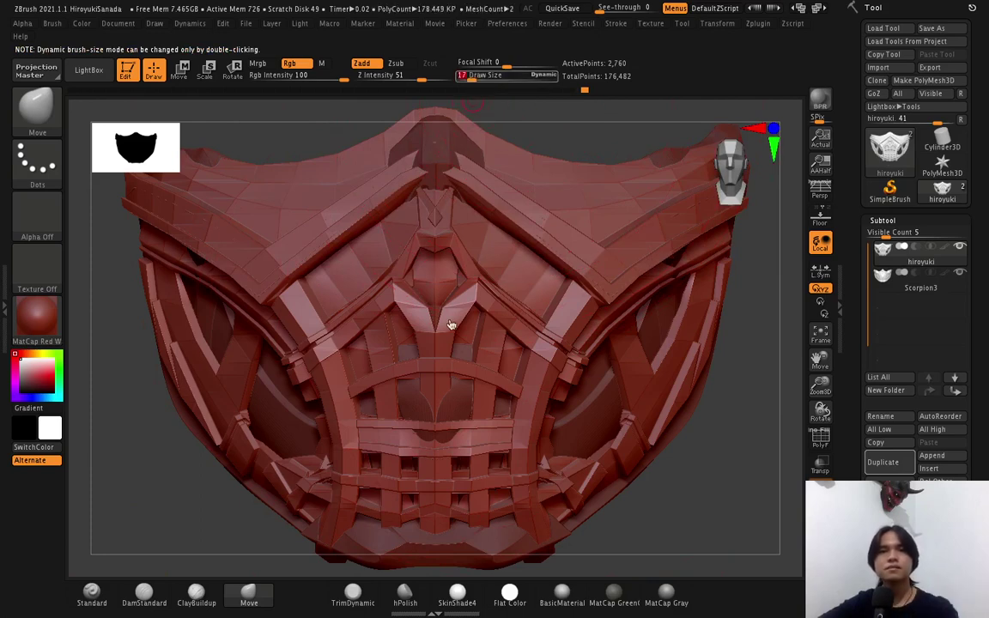
key(ctrl)
scroll(459, 343, down, 3)
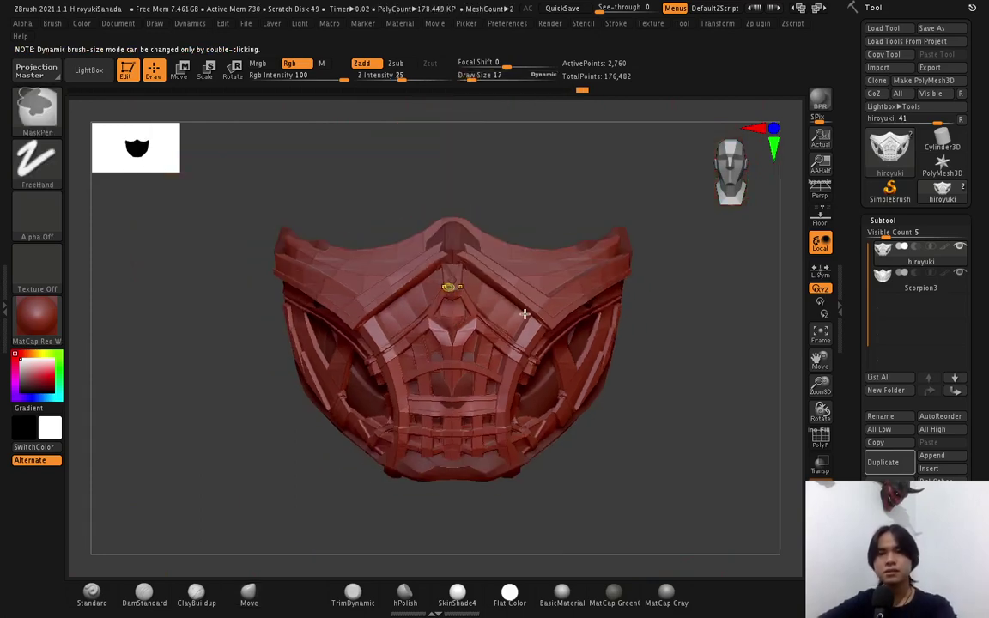
drag(404, 331, 510, 327)
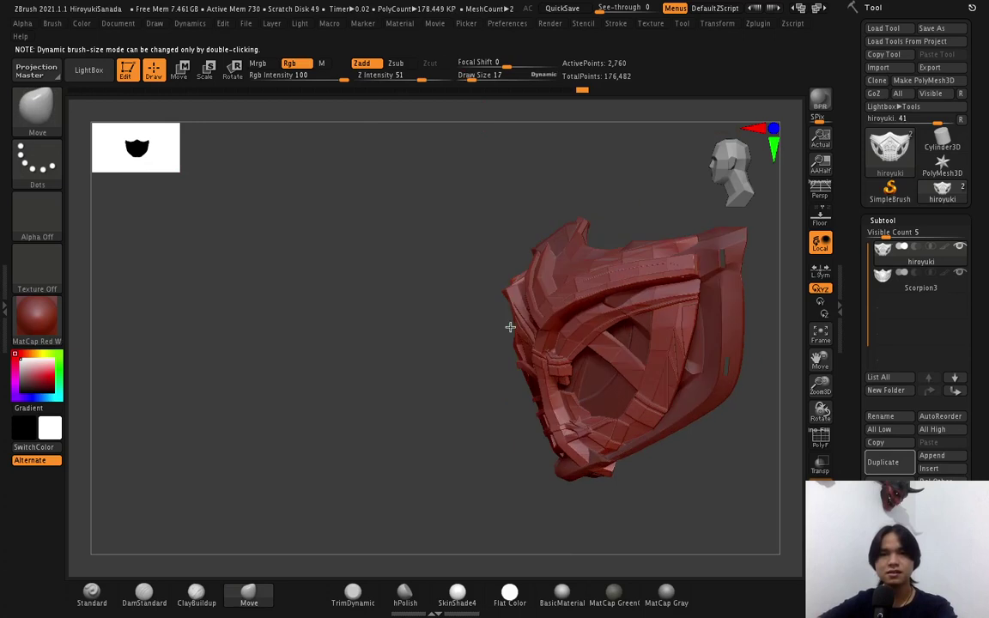
drag(472, 77, 481, 78)
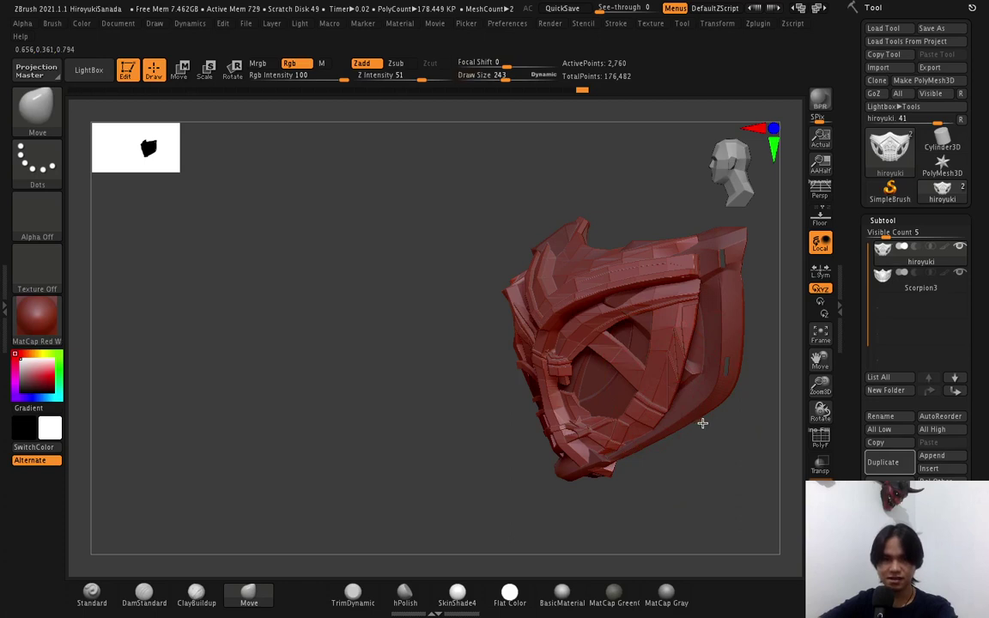
shift+drag(704, 422, 648, 407)
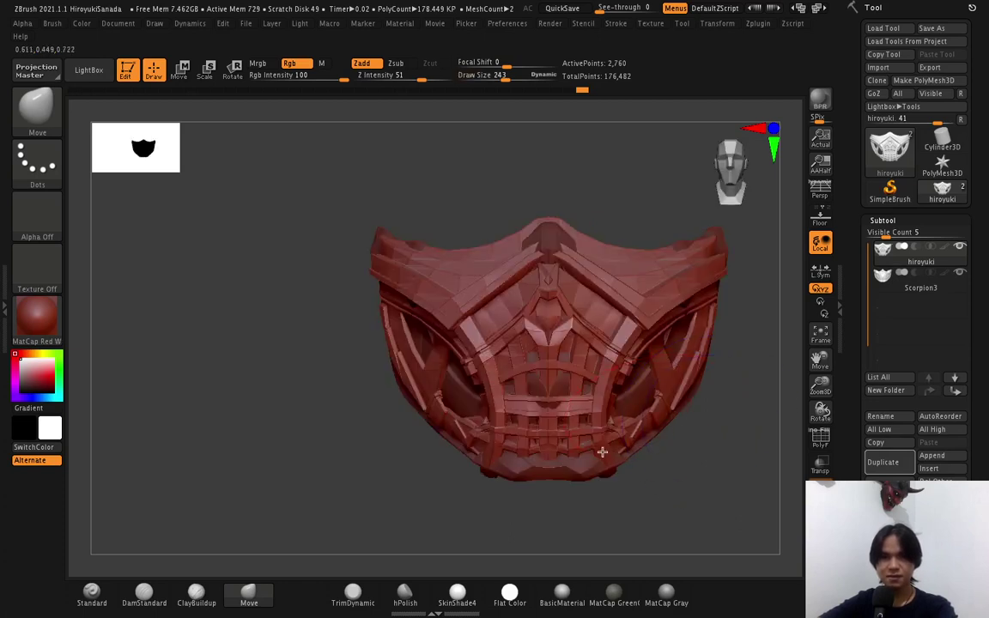
right_drag(603, 451, 593, 454)
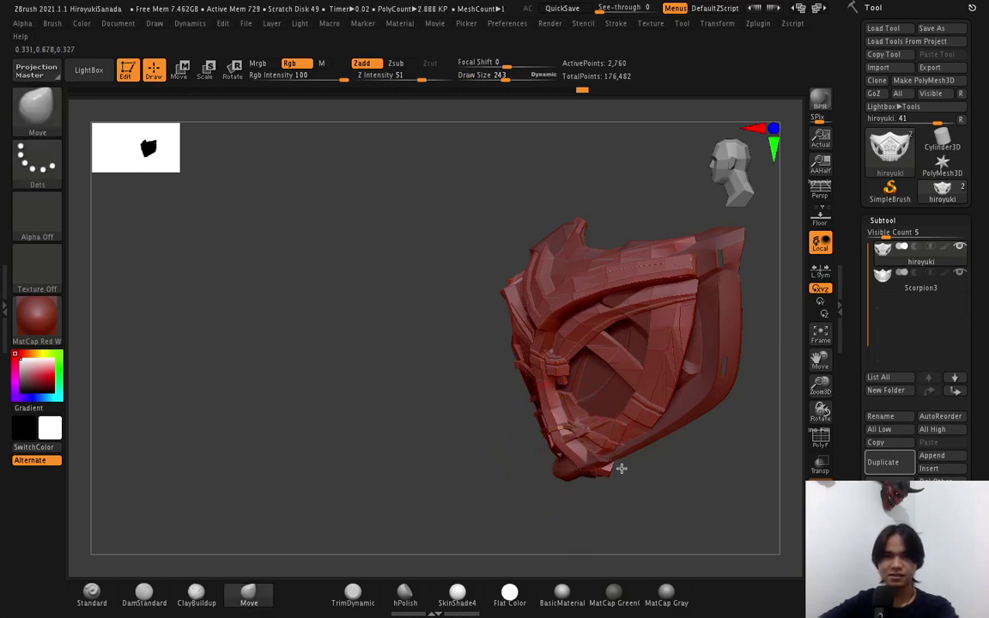
shift+drag(638, 469, 639, 468)
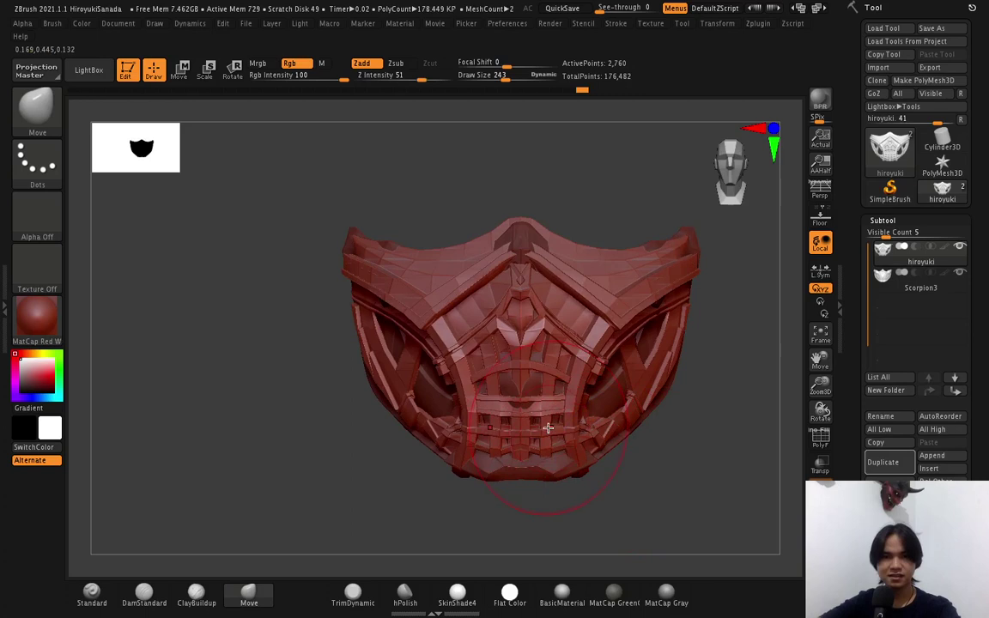
right_drag(541, 464, 527, 468)
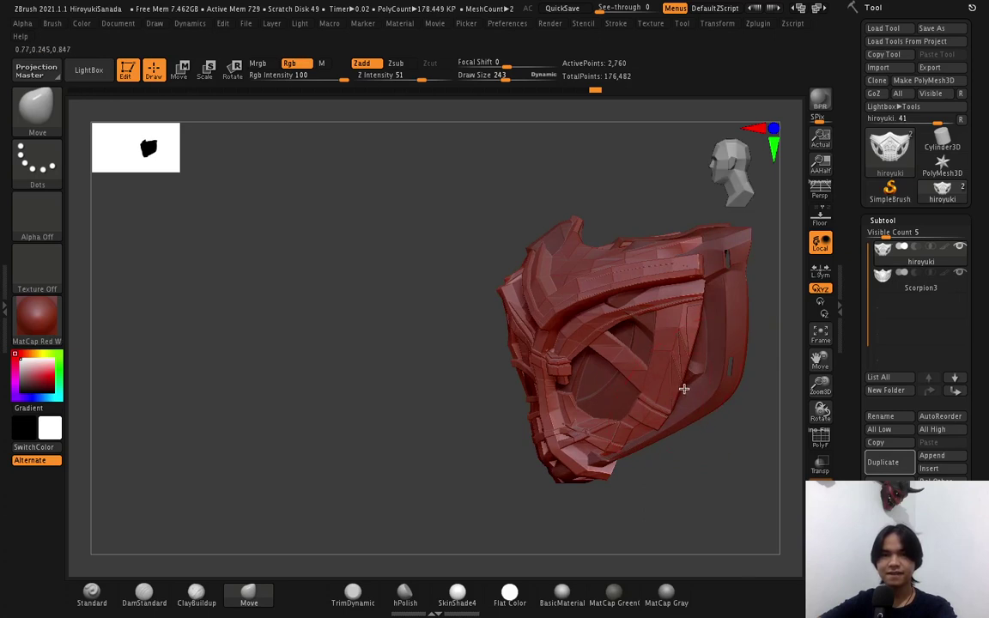
Push the mask's upper band and side strap, then undo a stroke on the lower edge.
mouse_move(693, 313)
mouse_down()
mouse_move(712, 279)
mouse_move(753, 263)
mouse_move(742, 263)
mouse_up()
right_drag(734, 300, 744, 298)
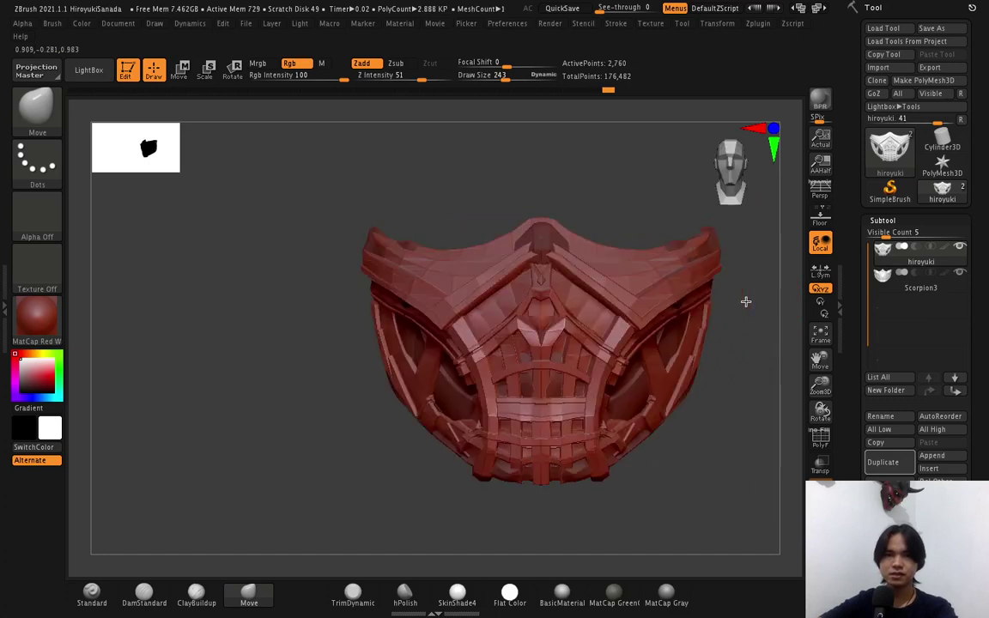
right_drag(703, 333, 711, 427)
right_drag(662, 404, 640, 413)
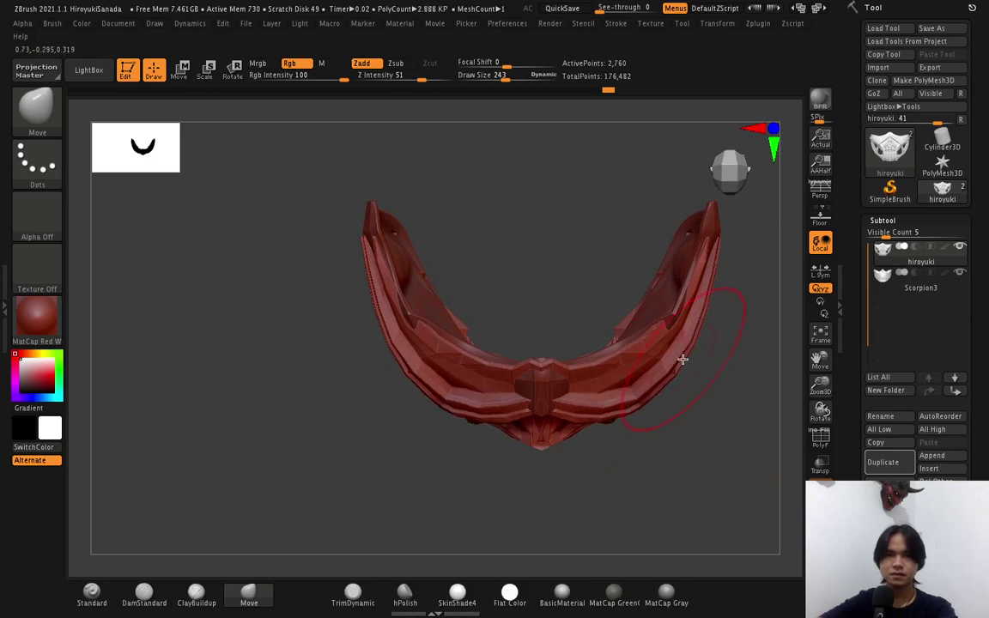
mouse_move(677, 347)
mouse_down()
mouse_move(625, 408)
mouse_move(549, 414)
mouse_move(543, 427)
mouse_up()
key(ctrl+z)
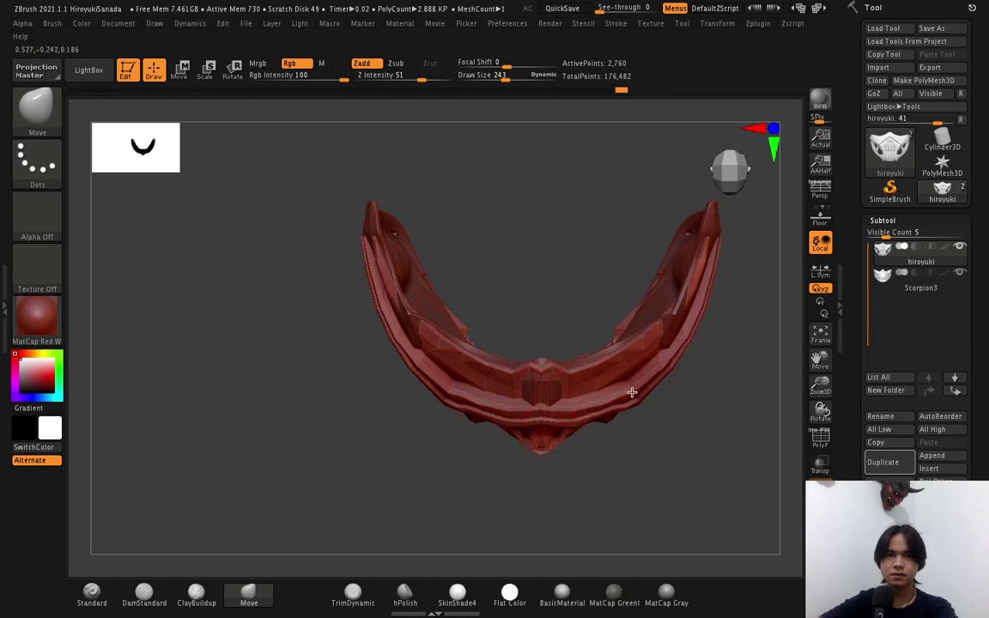
key(ctrl+shift+z)
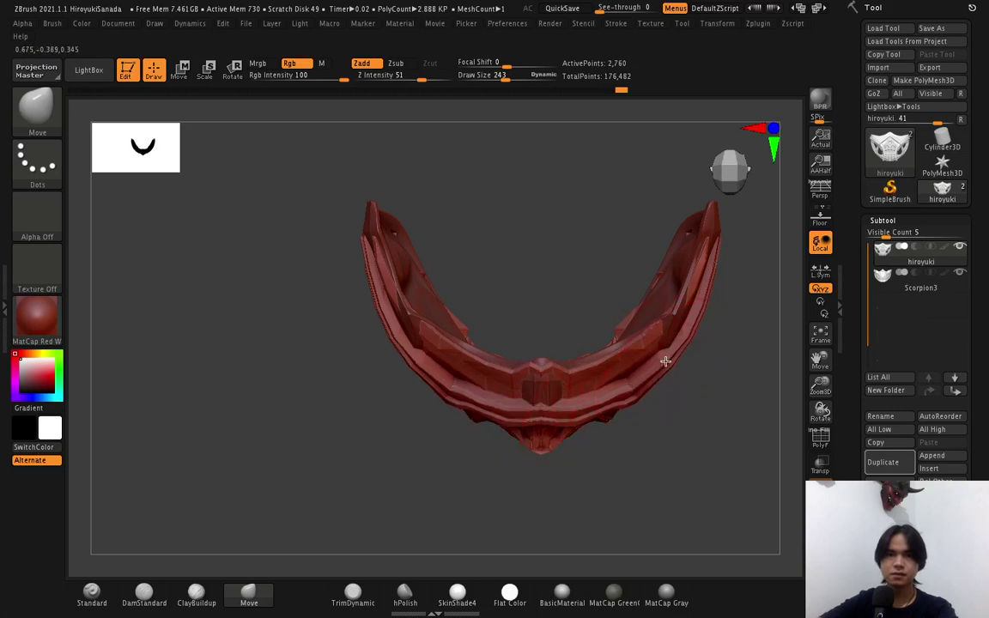
key(ctrl+z)
key(ctrl+z)
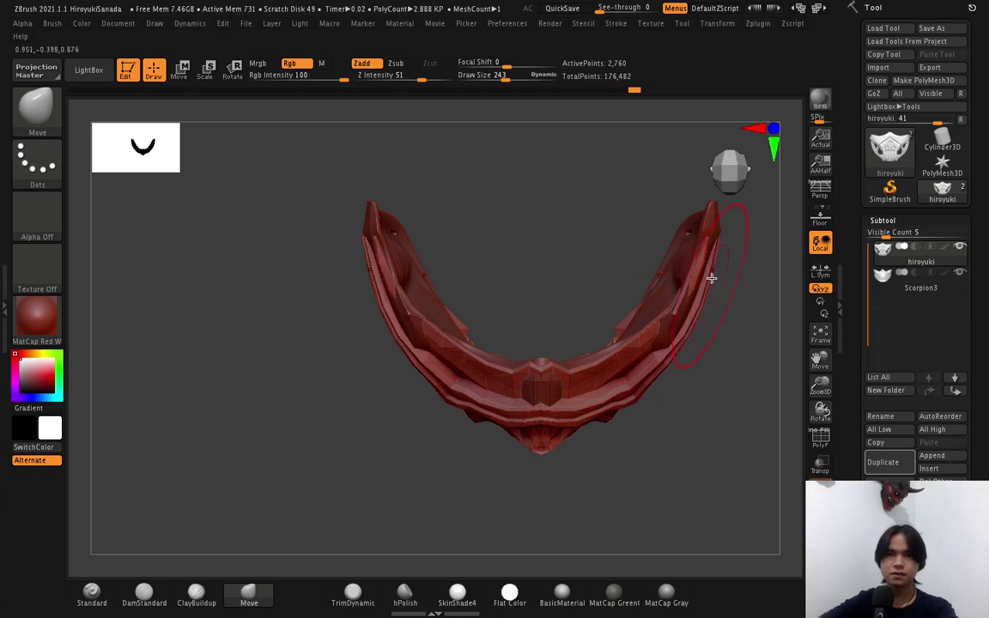
mouse_move(718, 307)
mouse_down()
mouse_move(731, 349)
mouse_move(717, 382)
mouse_move(702, 350)
mouse_move(708, 201)
mouse_up()
mouse_move(693, 407)
ctrl+right_down()
mouse_move(684, 380)
mouse_move(638, 410)
mouse_move(580, 395)
ctrl+right_up()
drag(618, 400, 569, 399)
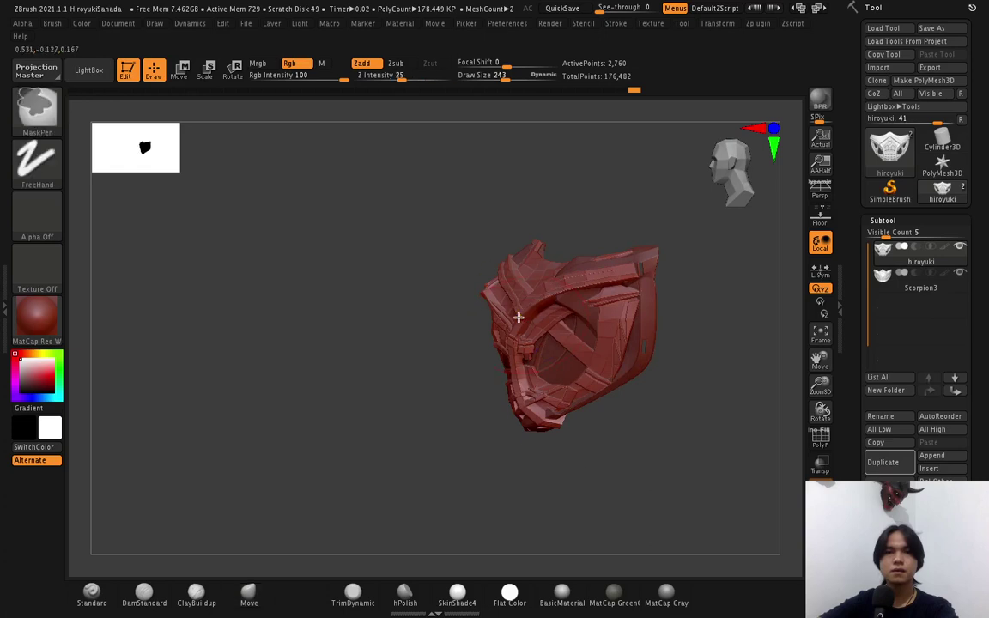
ctrl+right_drag(468, 287, 523, 350)
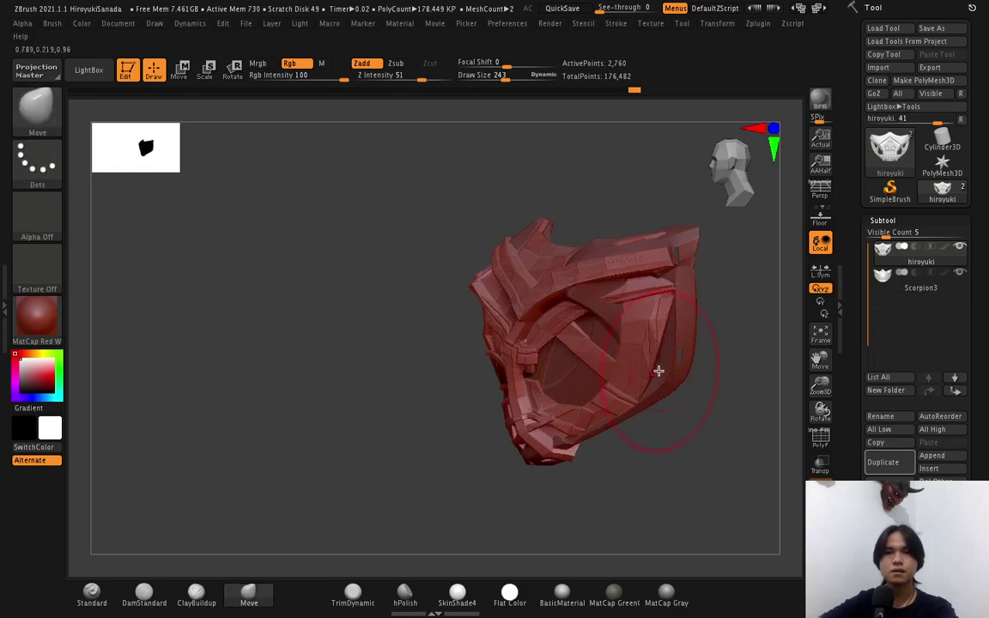
drag(659, 371, 683, 371)
key(ctrl+z)
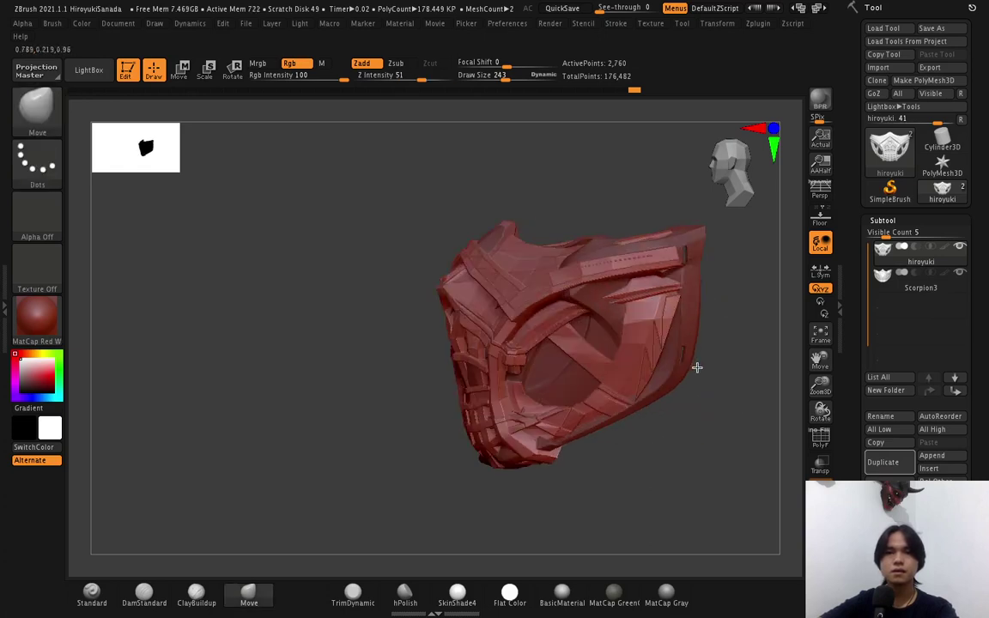
key(ctrl+z)
key(ctrl+z)
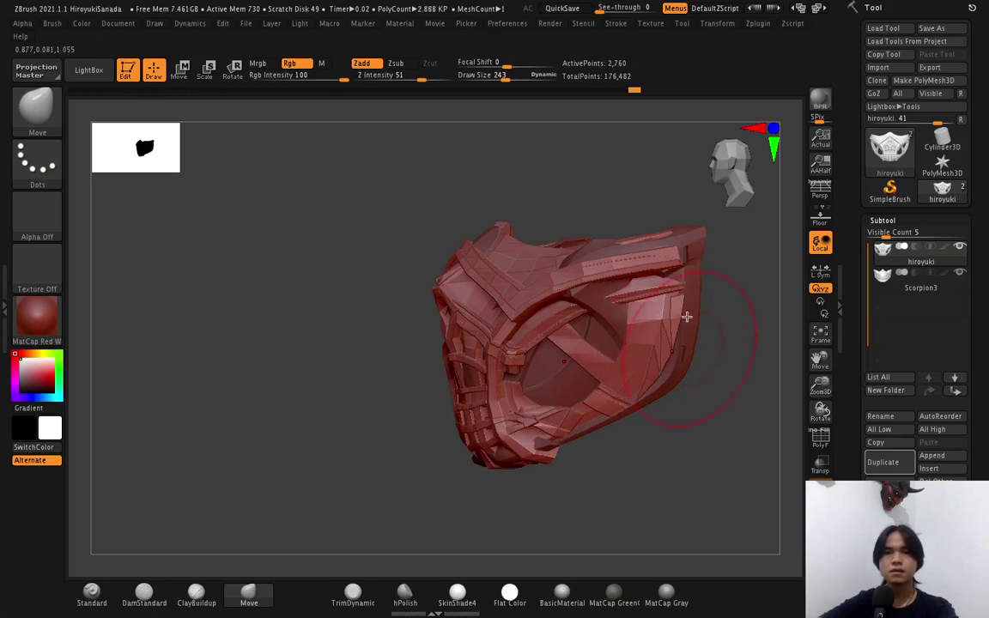
key(ctrl+z)
key(ctrl+z)
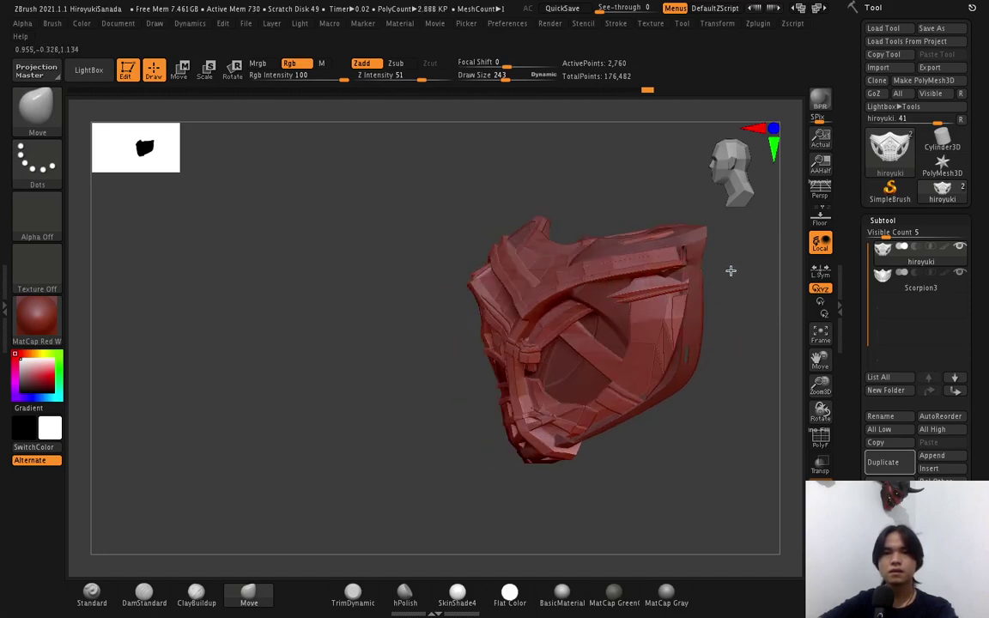
key(ctrl+z)
key(ctrl+z)
key(ctrl+z)
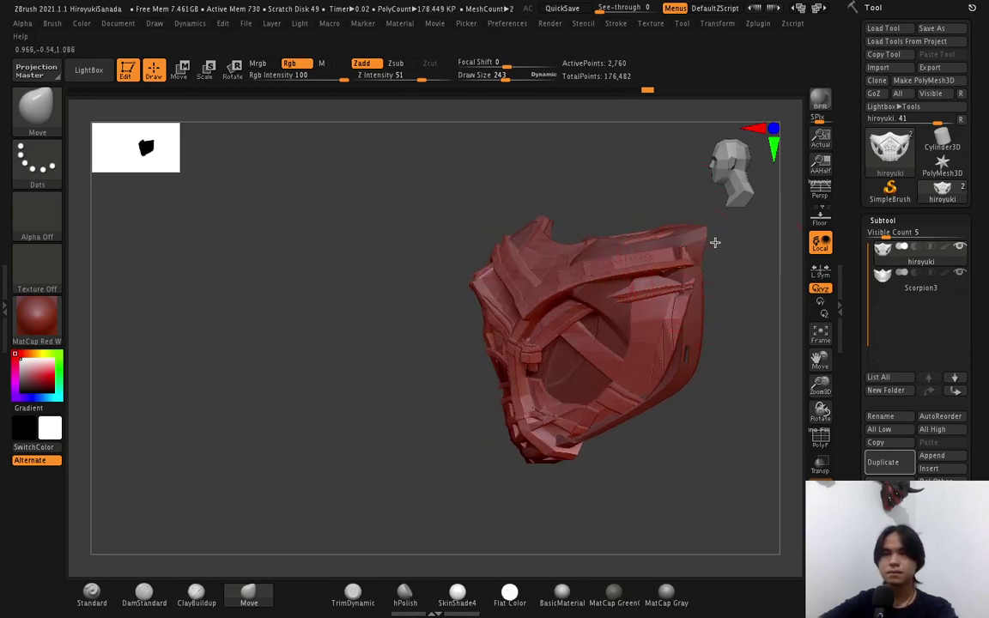
key(ctrl+z)
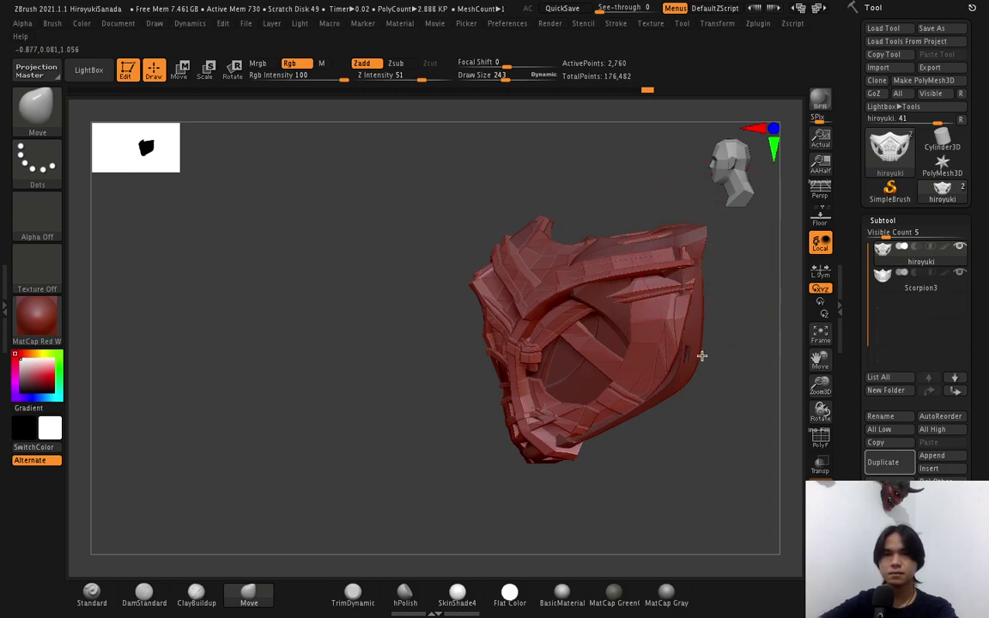
key(ctrl+z)
key(ctrl+z)
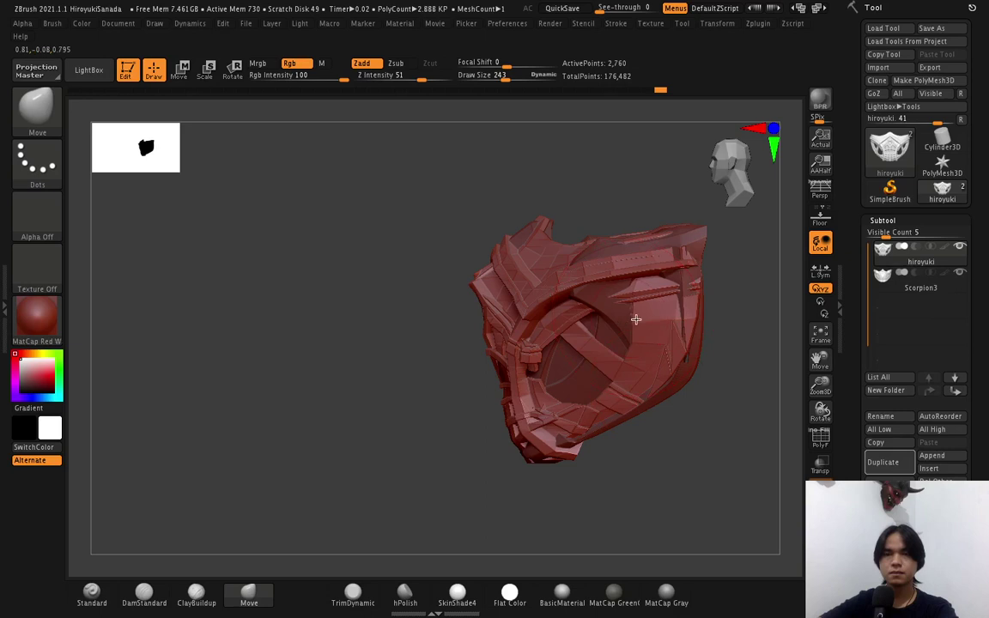
key(ctrl+z)
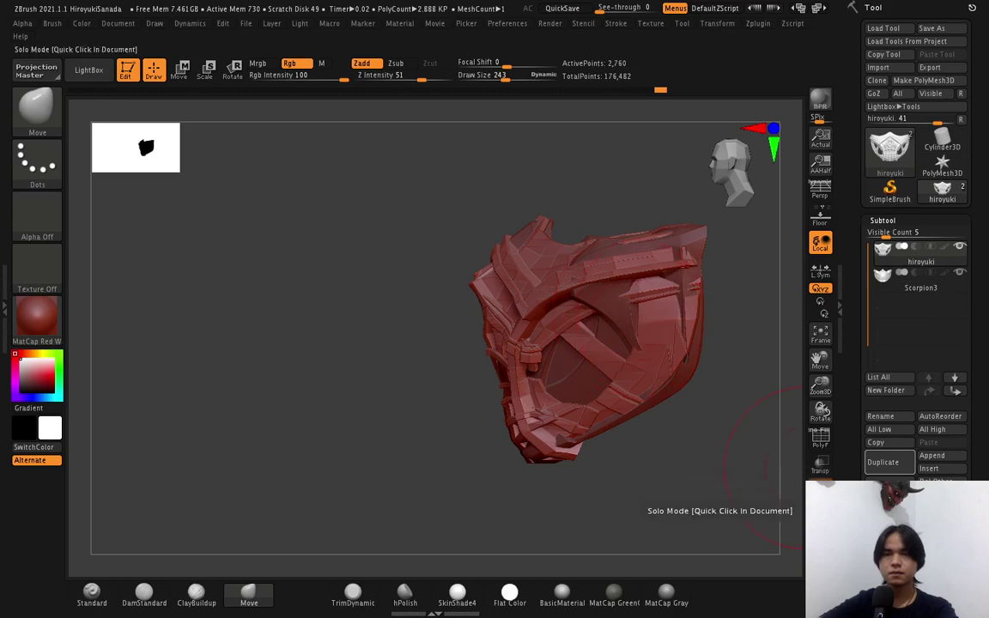
Solo the mask, lower the Move brush Draw Size, and zoom in to inspect its side.
click(821, 485)
mouse_move(698, 427)
mouse_down()
mouse_move(724, 402)
mouse_move(722, 410)
mouse_move(678, 356)
mouse_move(691, 343)
mouse_up()
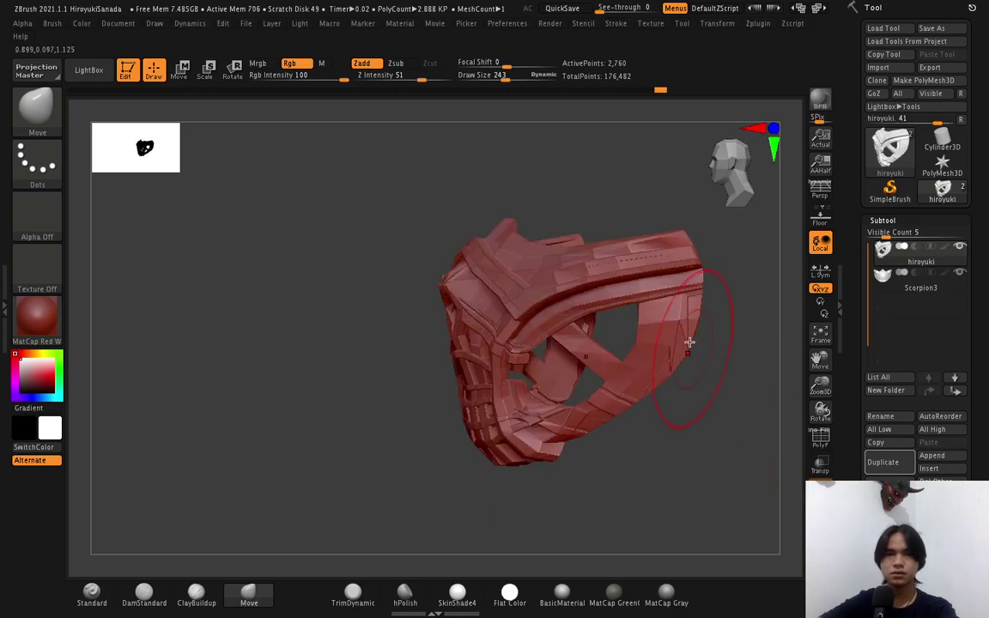
drag(505, 76, 496, 79)
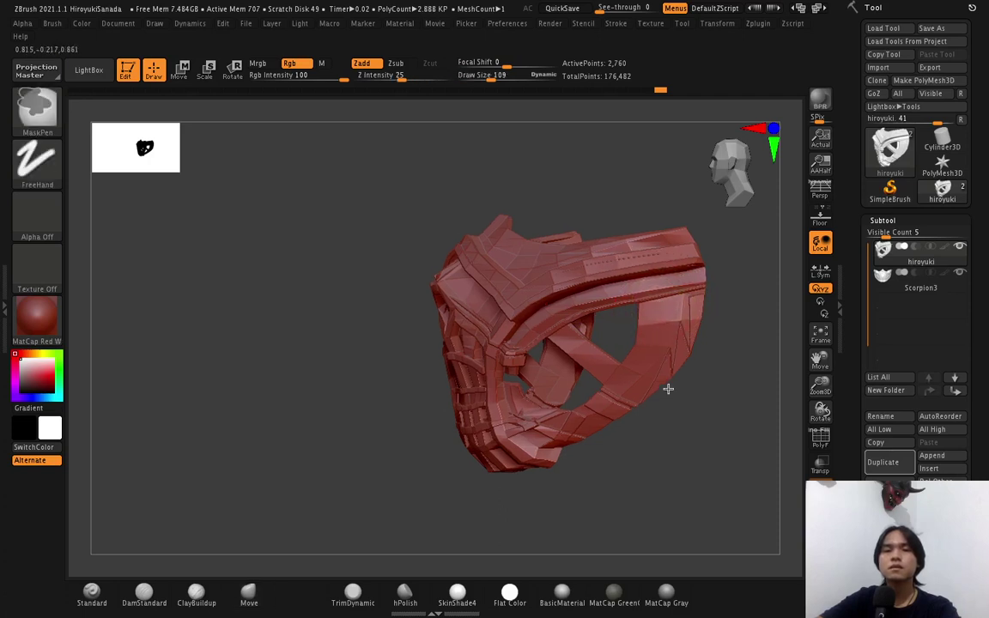
ctrl+right_drag(666, 388, 654, 332)
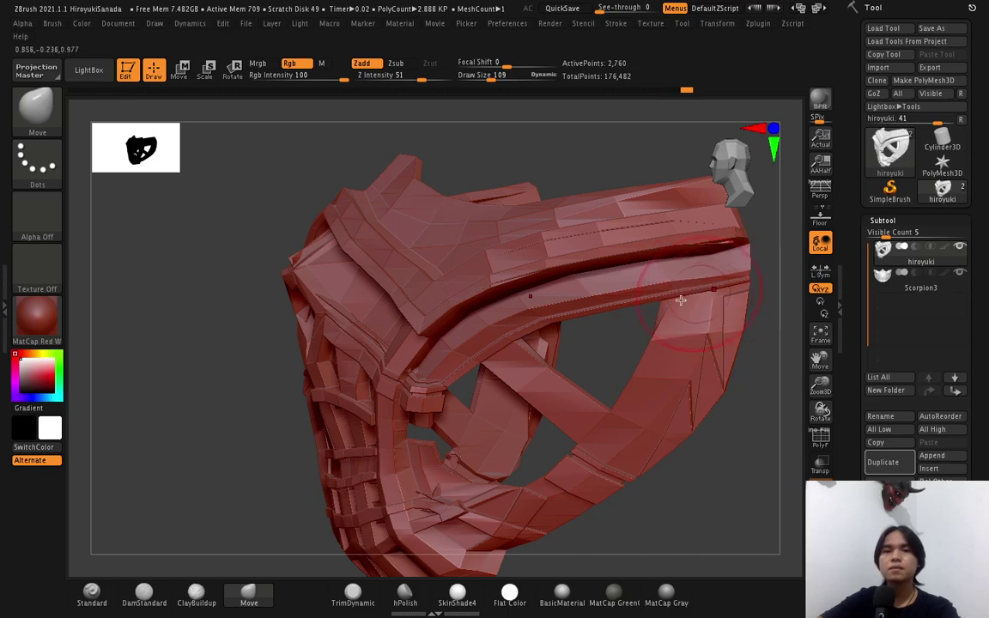
mouse_move(680, 300)
right_down()
mouse_move(680, 336)
mouse_move(662, 243)
mouse_move(669, 349)
mouse_move(712, 352)
mouse_move(684, 366)
mouse_move(661, 410)
mouse_move(588, 404)
mouse_move(602, 319)
mouse_move(749, 276)
right_up()
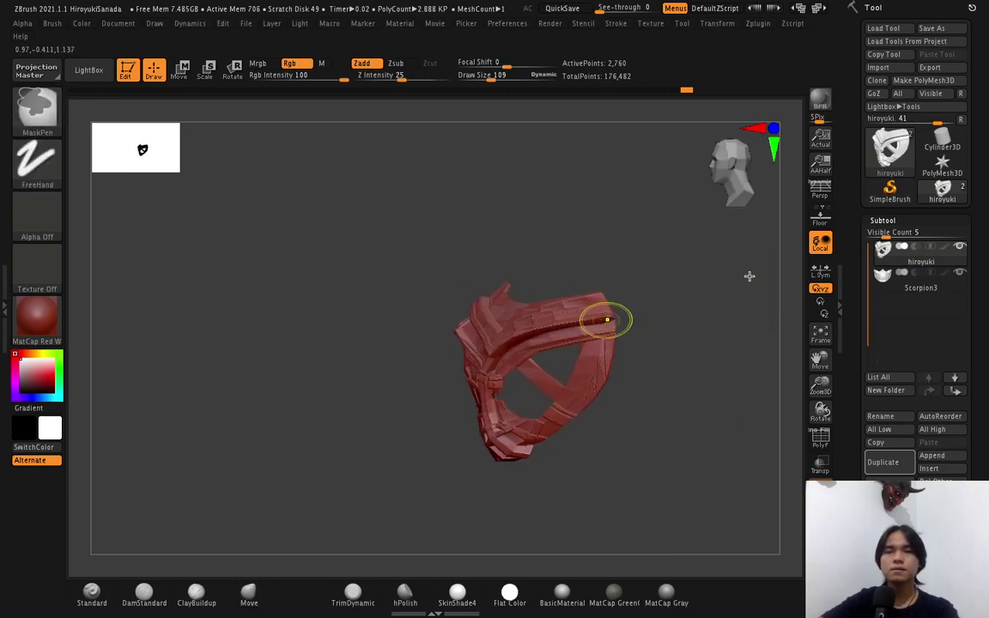
Select the Scorpion3 subtool and browse the Mask folder in the Import dialog.
click(877, 288)
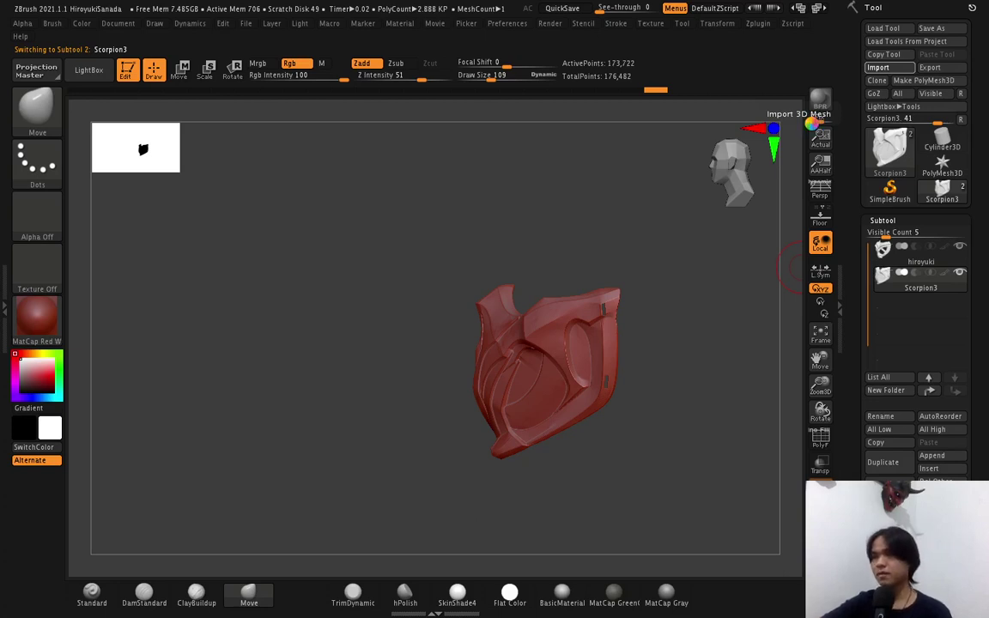
click(878, 67)
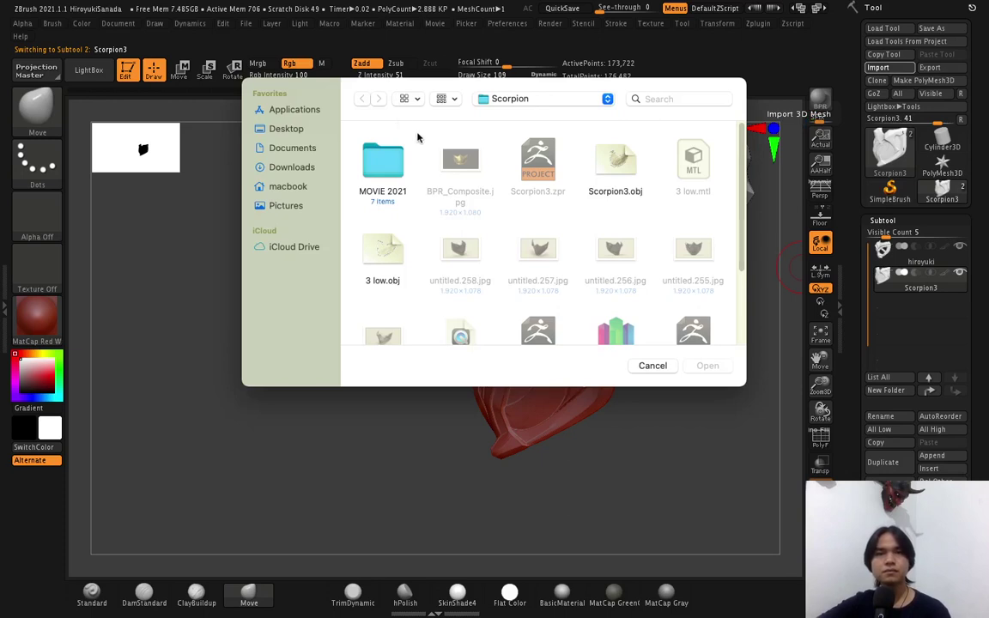
click(479, 101)
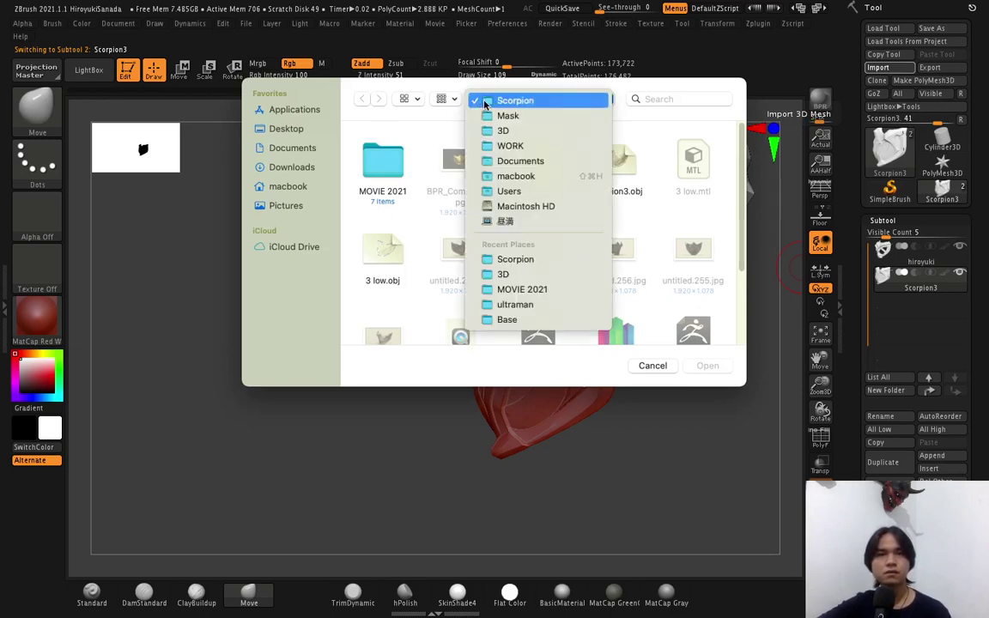
click(504, 118)
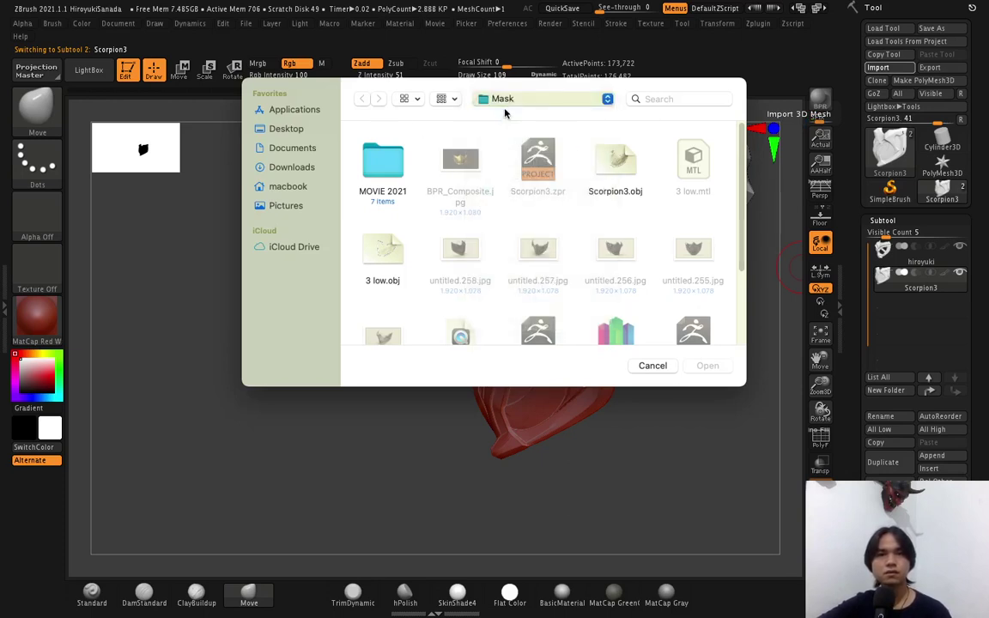
scroll(522, 221, down, 2)
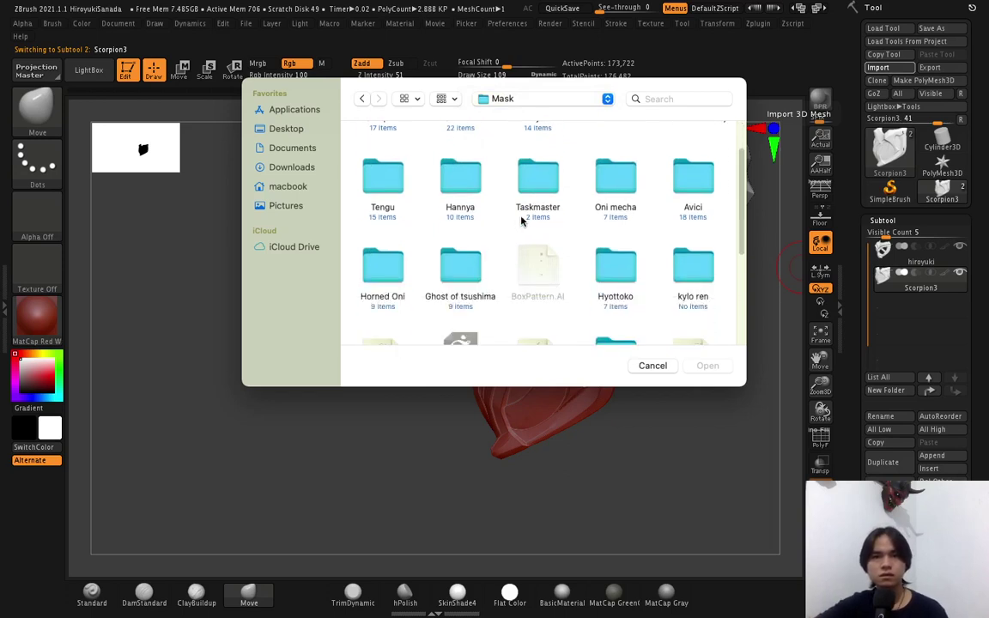
scroll(521, 222, down, 2)
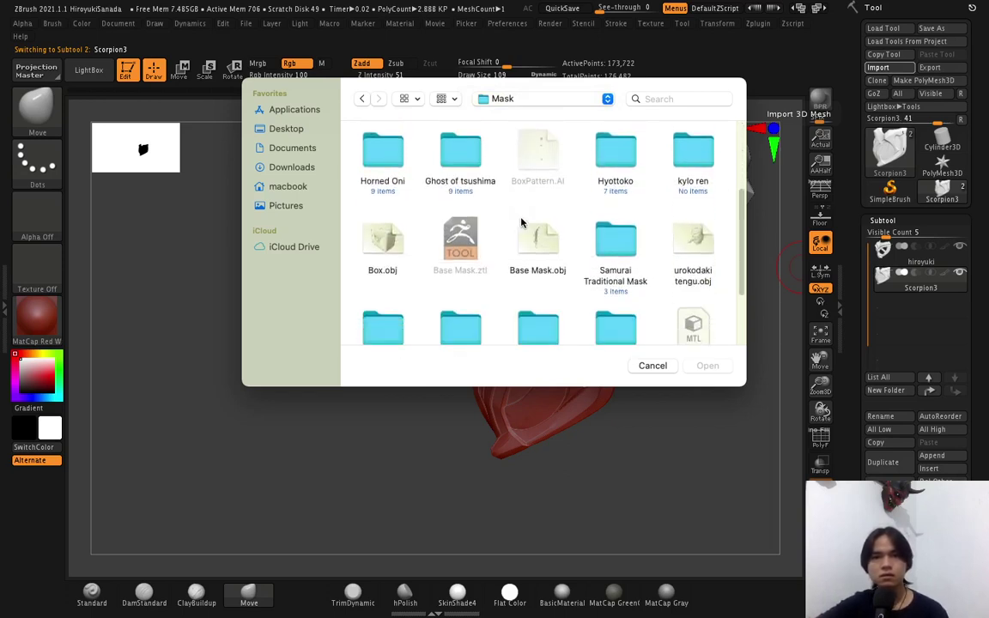
scroll(521, 223, down, 2)
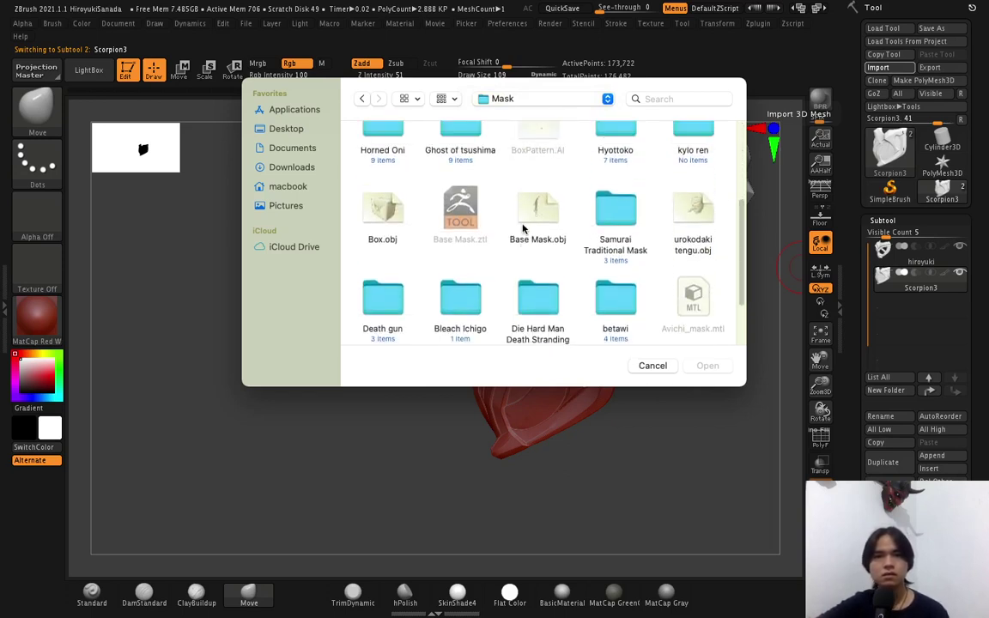
scroll(528, 222, up, 2)
scroll(548, 202, up, 2)
scroll(548, 203, up, 1)
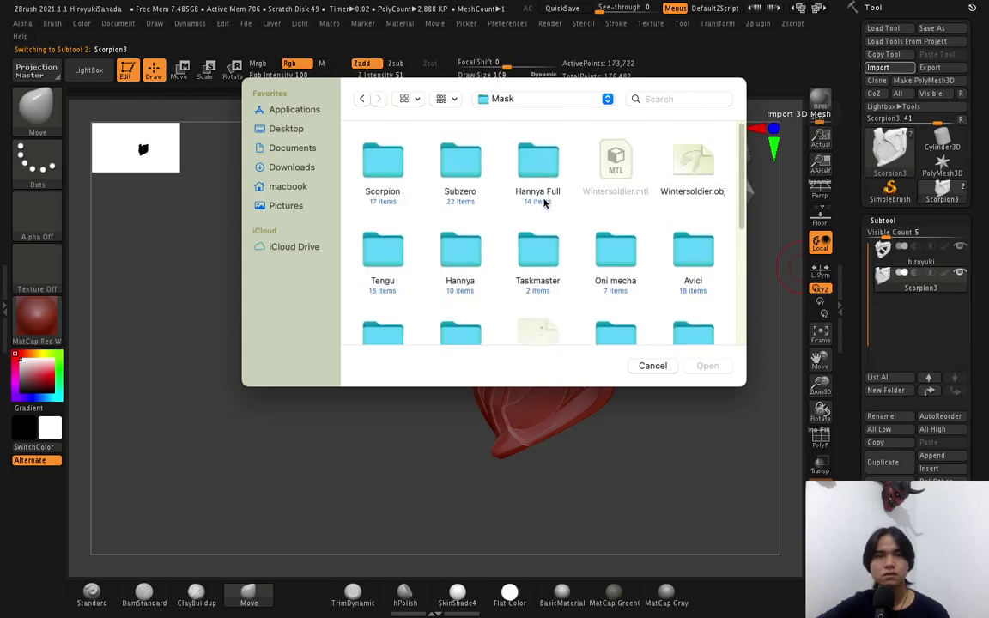
Switch the import location to the 3D folder and import Full_body.obj.
click(498, 104)
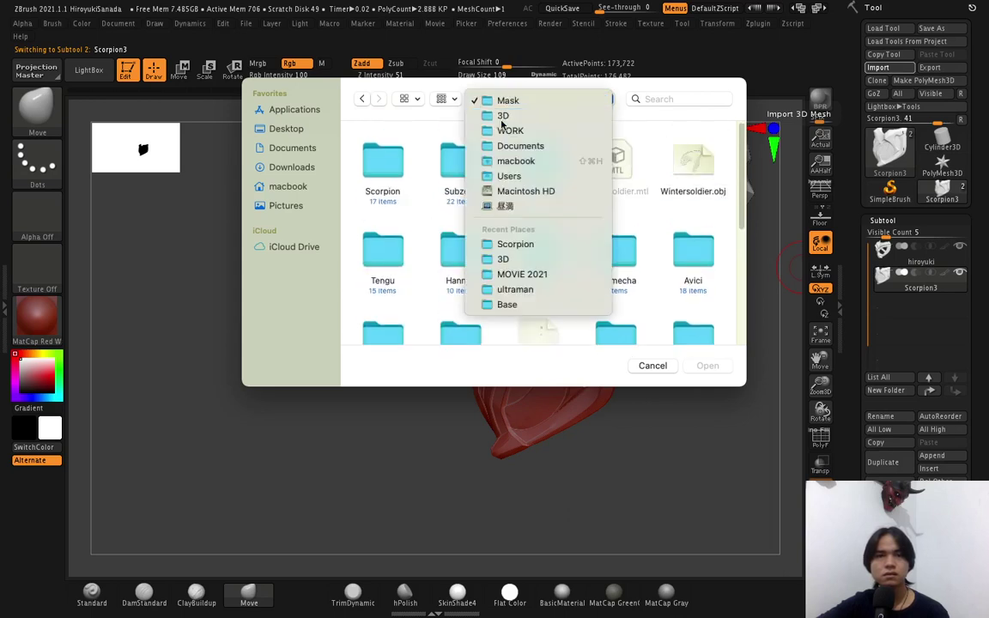
click(502, 117)
scroll(523, 224, down, 1)
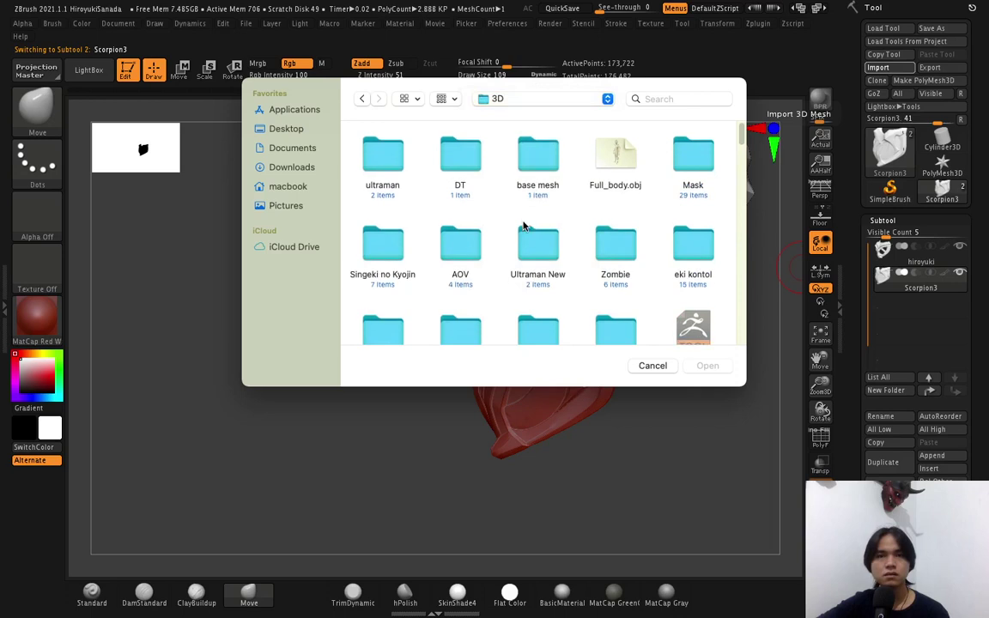
click(616, 157)
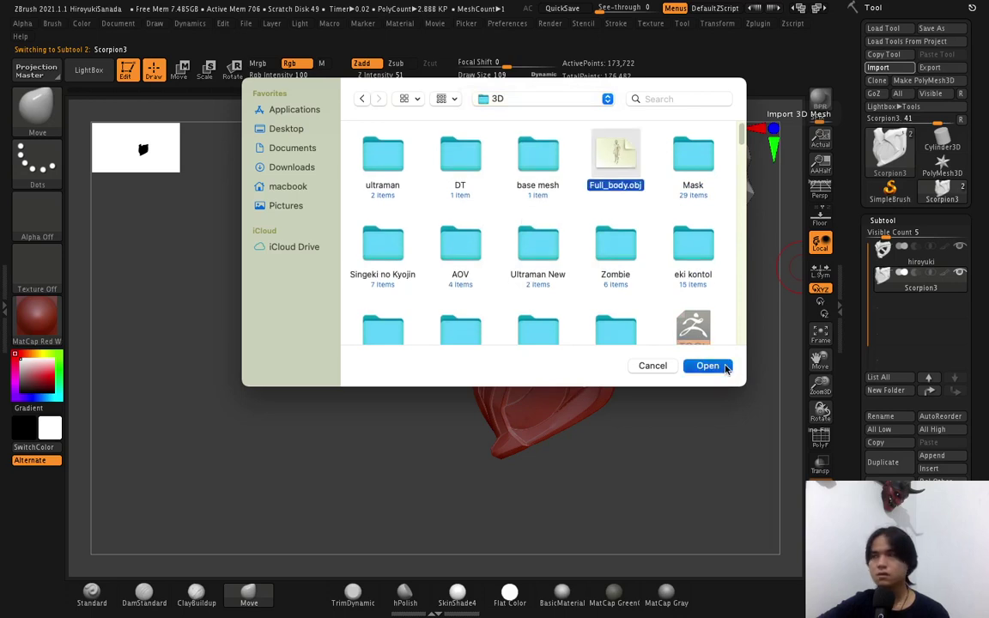
click(729, 368)
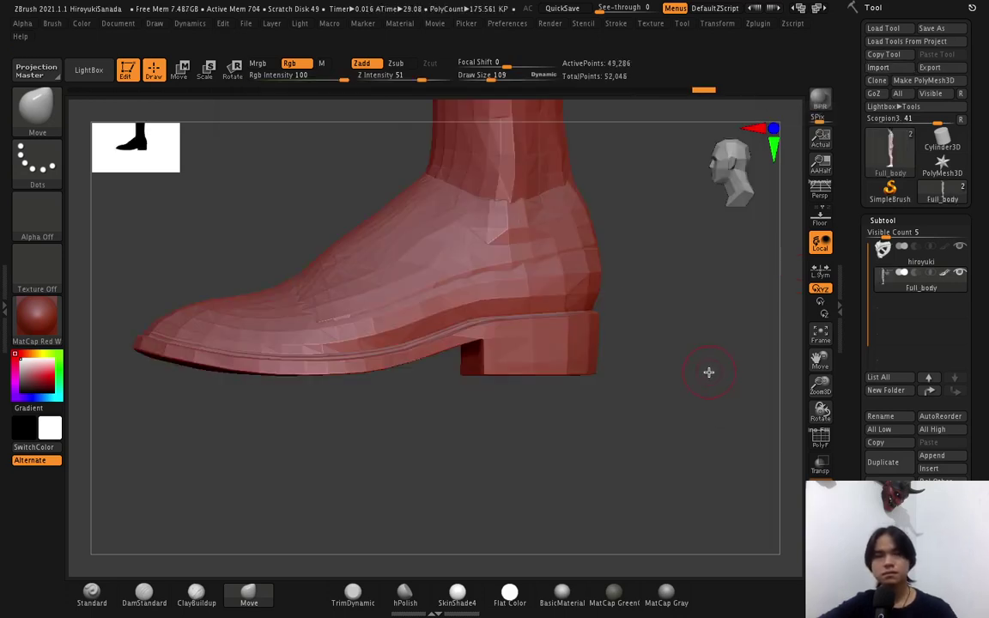
Frame the whole figure, select the hiroyuki mask, and turn off Solo so the body shows.
ctrl+right_drag(704, 395, 625, 201)
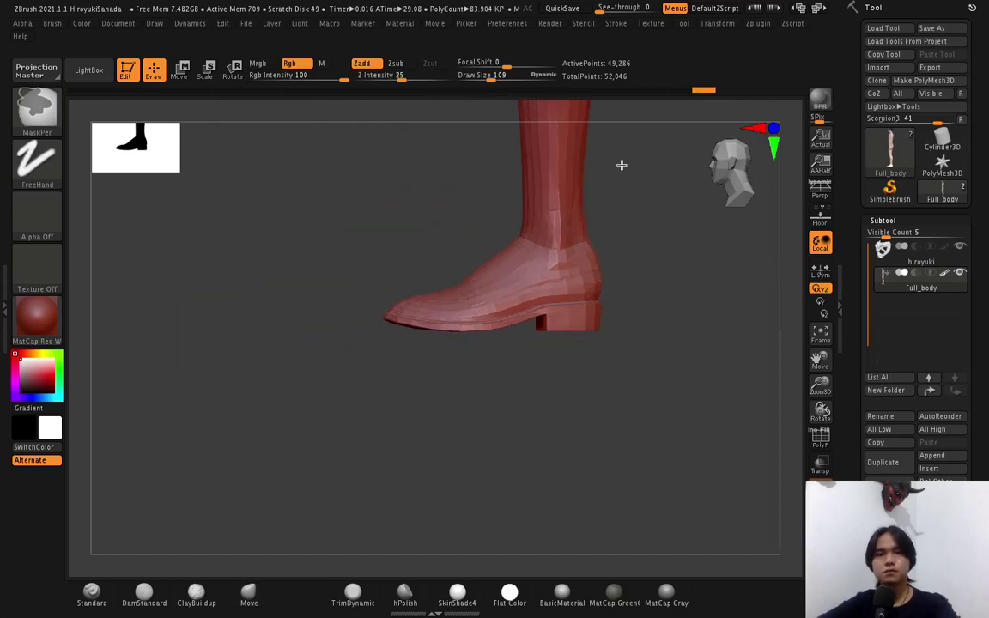
alt+right_drag(624, 260, 653, 293)
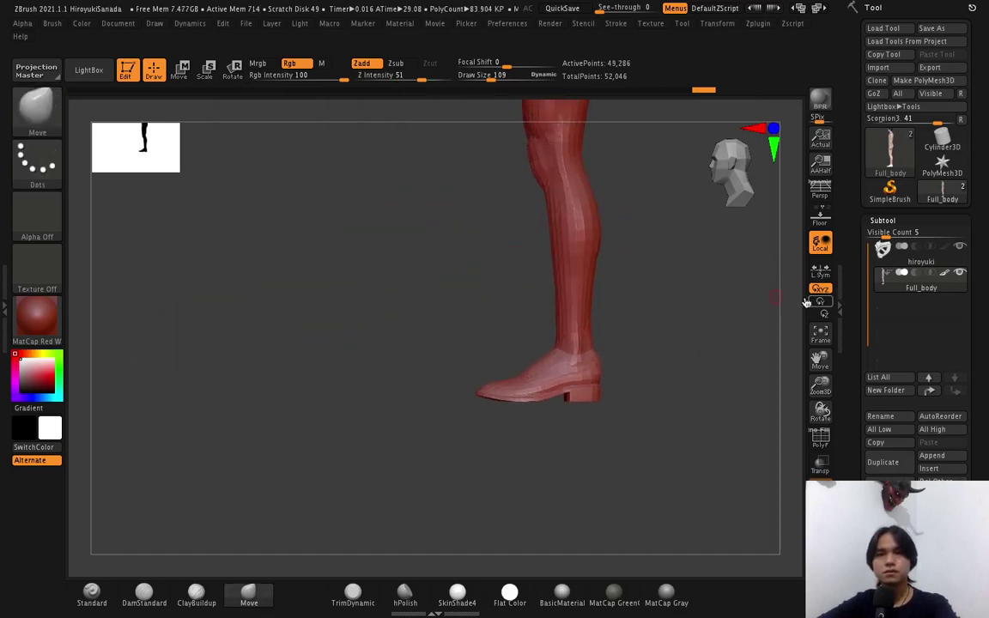
click(184, 72)
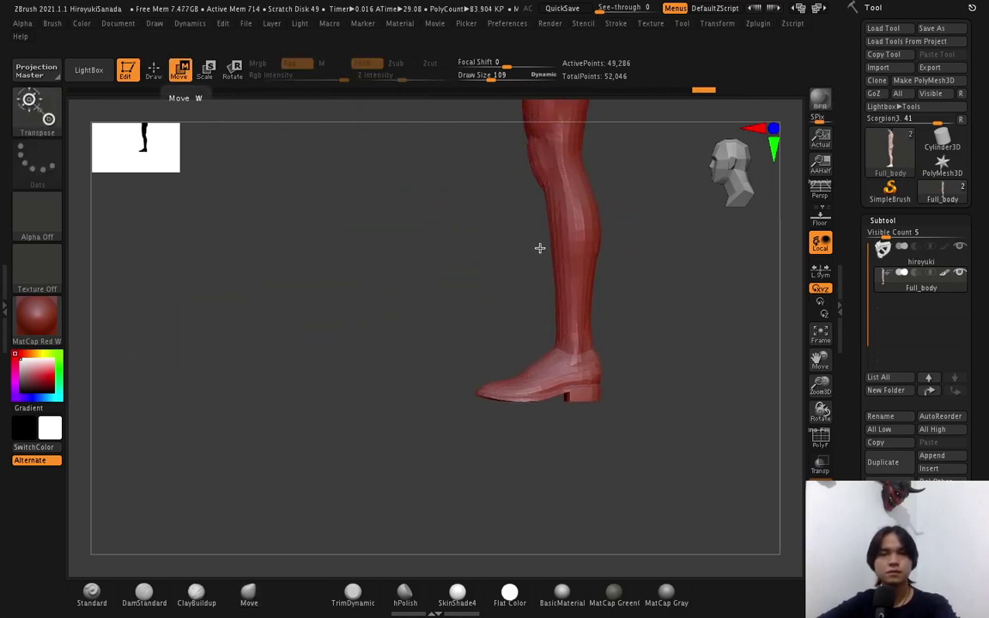
ctrl+right_drag(614, 331, 602, 302)
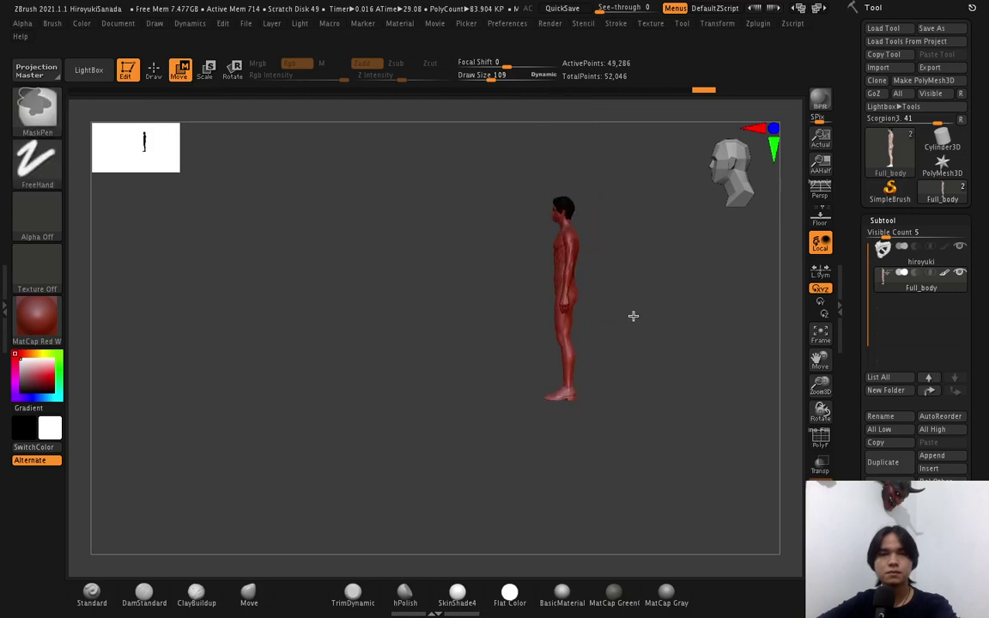
shift+drag(676, 321, 655, 325)
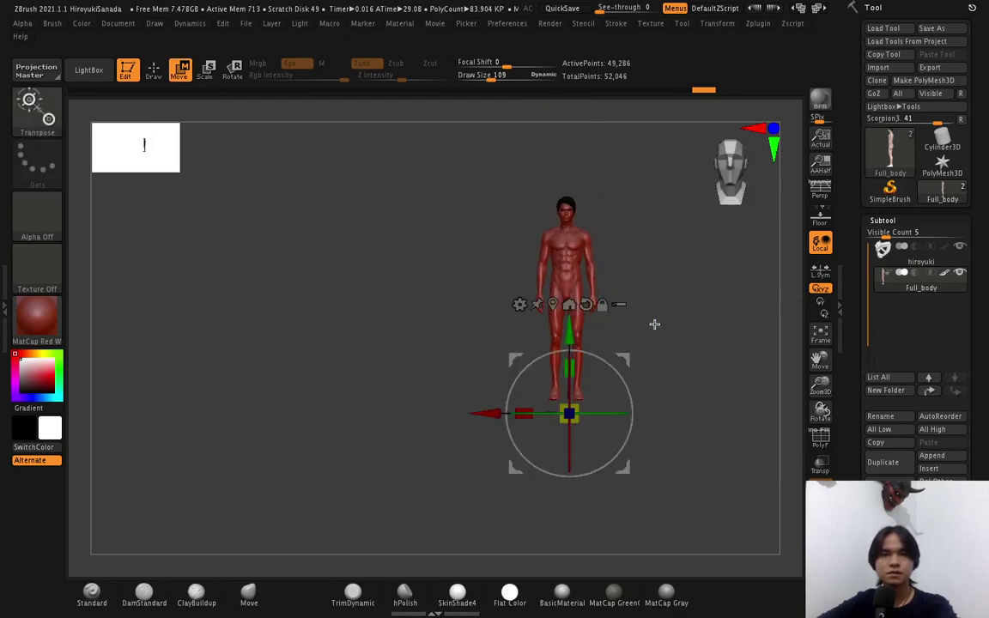
click(915, 263)
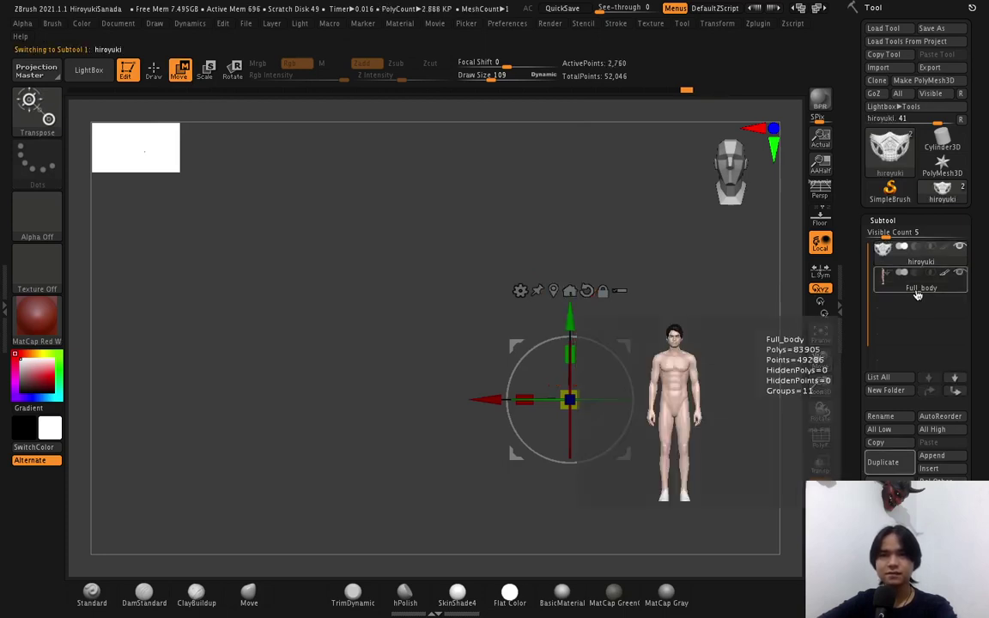
click(820, 494)
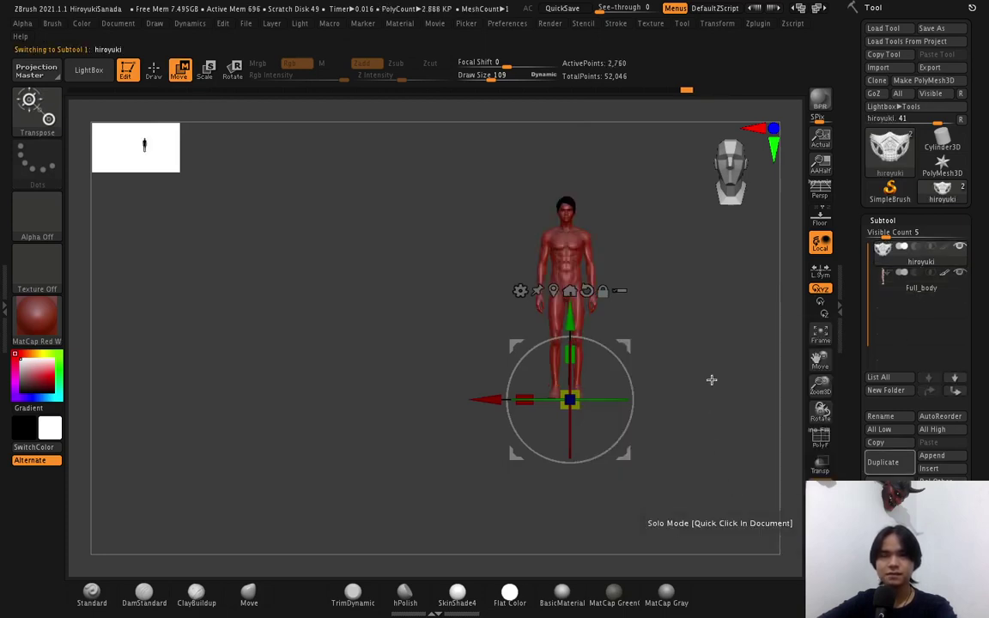
ctrl+right_drag(711, 379, 710, 491)
ctrl+right_drag(704, 406, 696, 371)
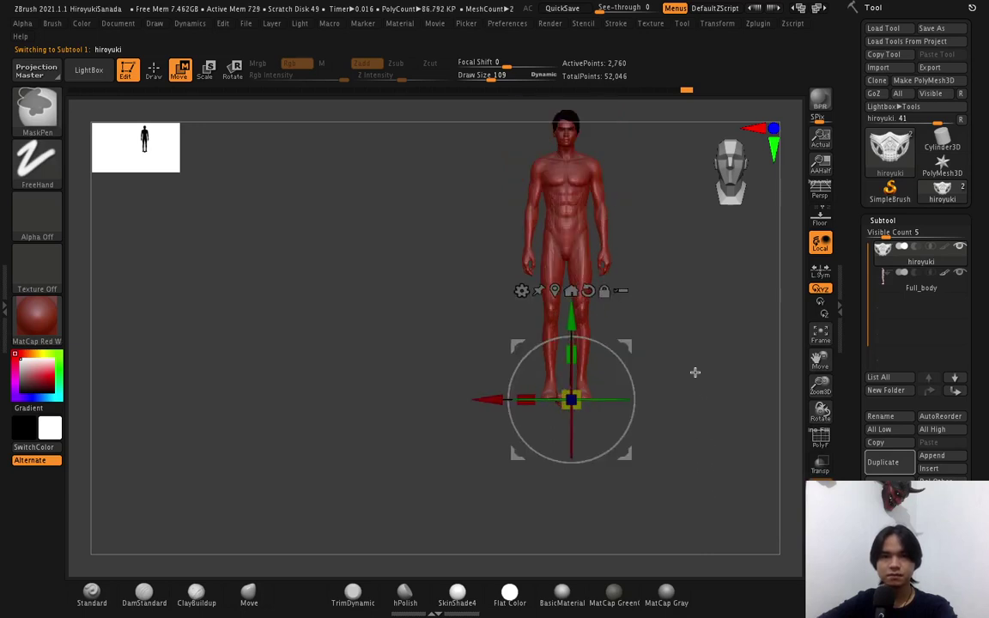
Select Full_body and move it lower under the mask, undoing a stray transform.
click(890, 289)
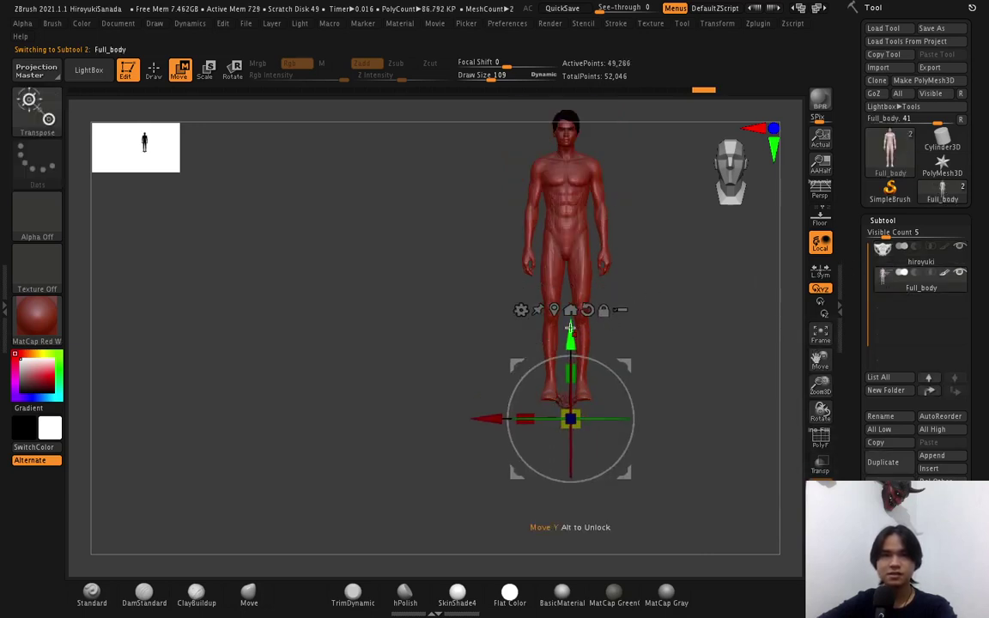
mouse_move(570, 327)
alt+mouse_down()
mouse_move(573, 248)
mouse_move(607, 443)
alt+mouse_up()
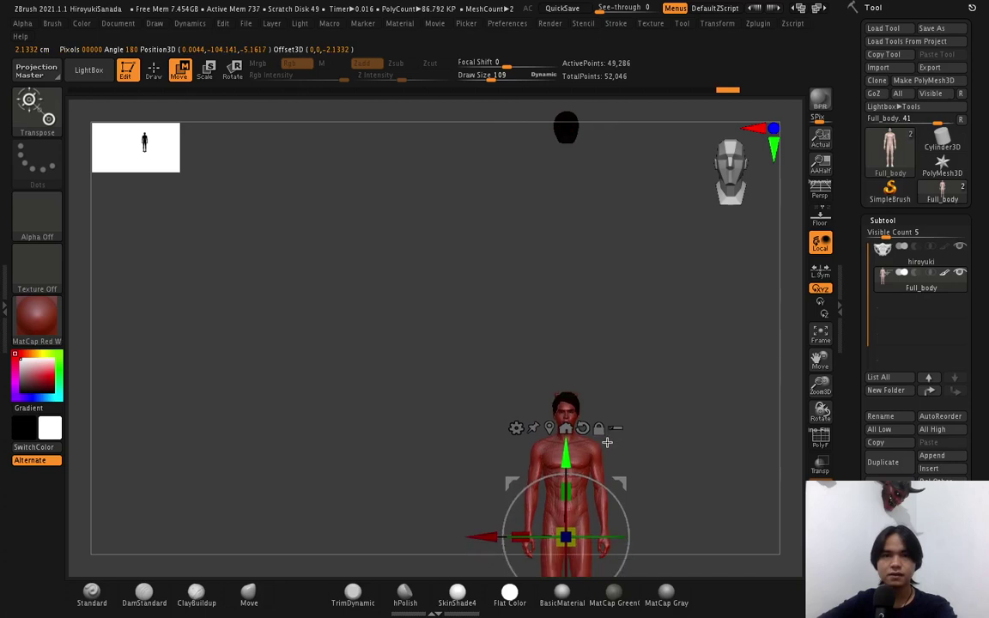
drag(671, 456, 609, 454)
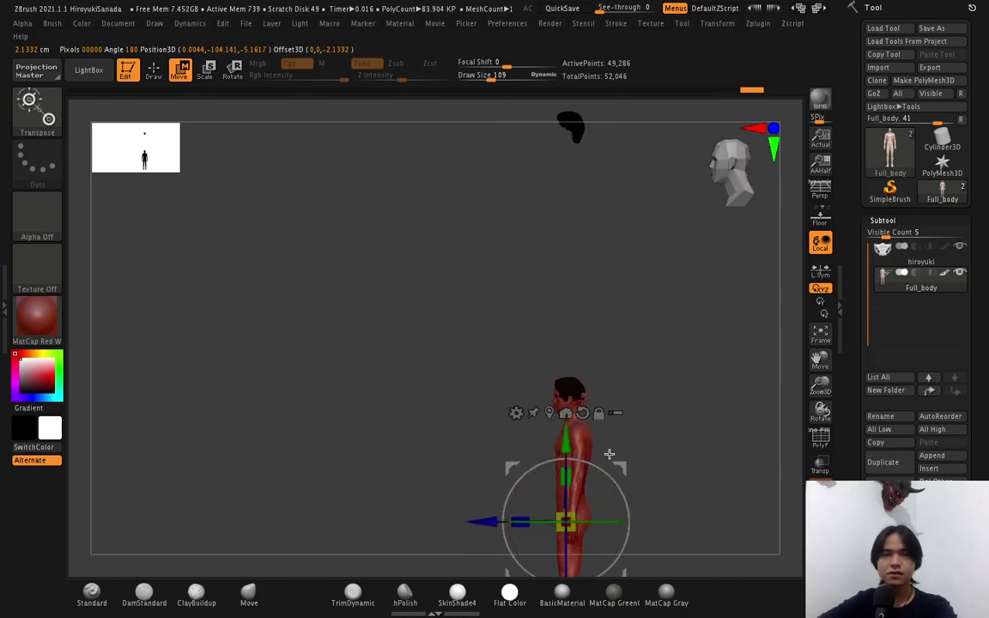
key(ctrl+z)
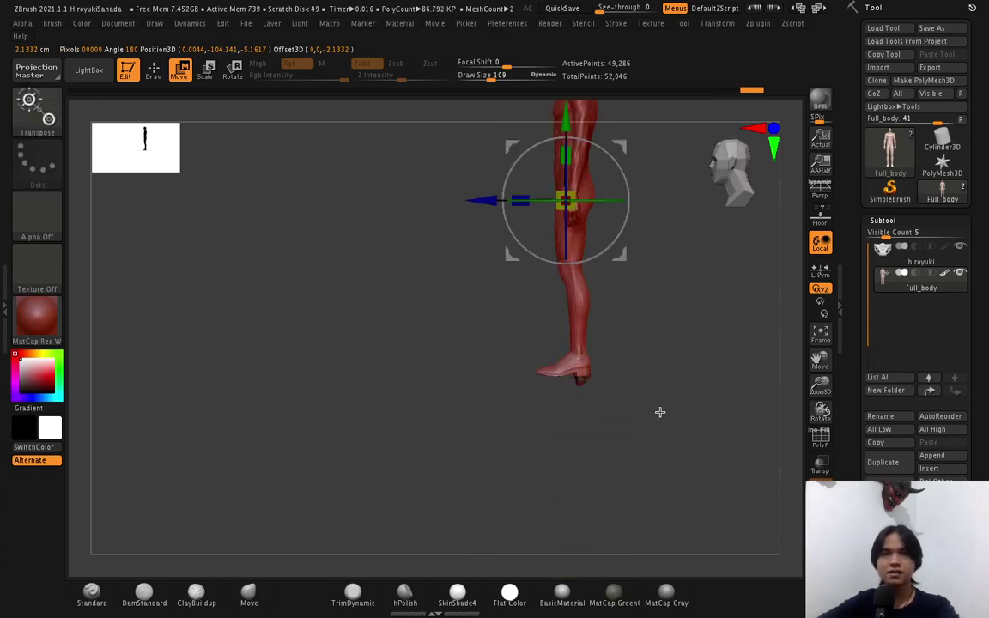
key(ctrl+z)
key(ctrl+z)
key(ctrl+z)
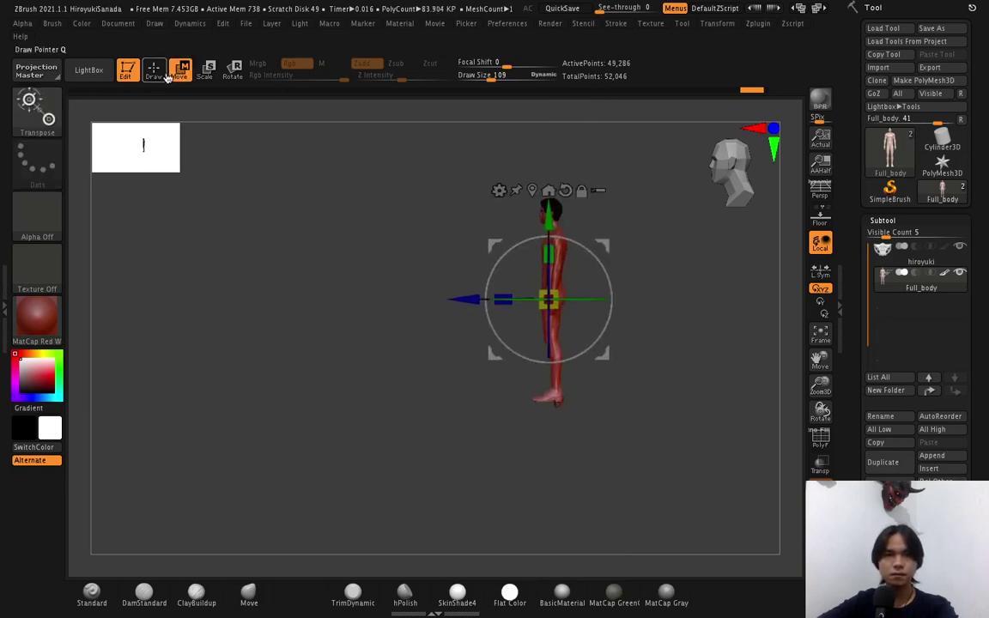
key(q)
mouse_move(626, 258)
mouse_down()
mouse_move(630, 281)
mouse_move(656, 267)
mouse_move(635, 312)
mouse_move(656, 312)
mouse_move(514, 240)
mouse_move(563, 348)
mouse_move(570, 401)
mouse_up()
click(193, 76)
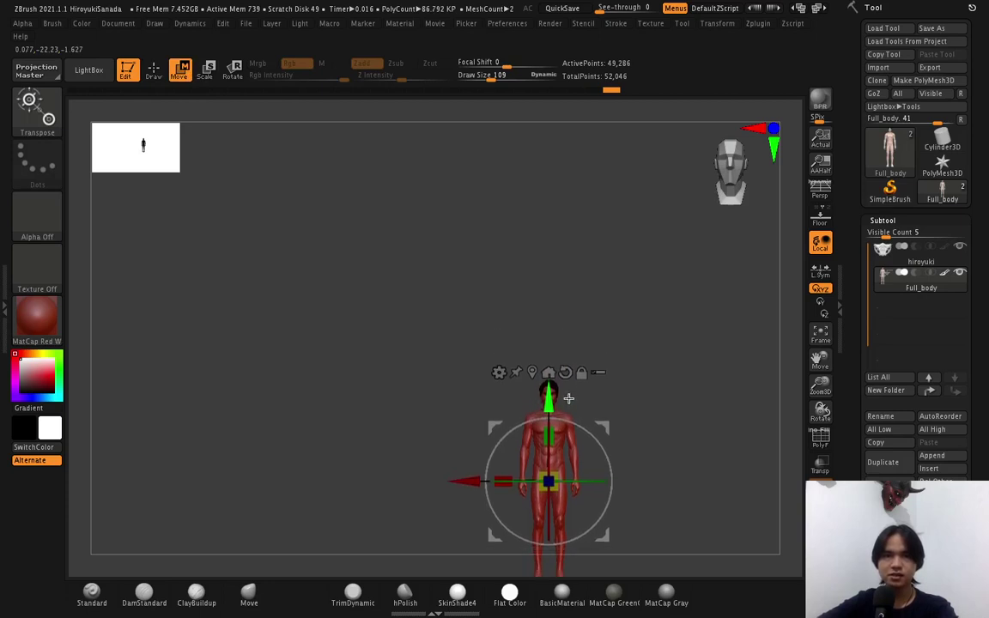
drag(630, 393, 597, 390)
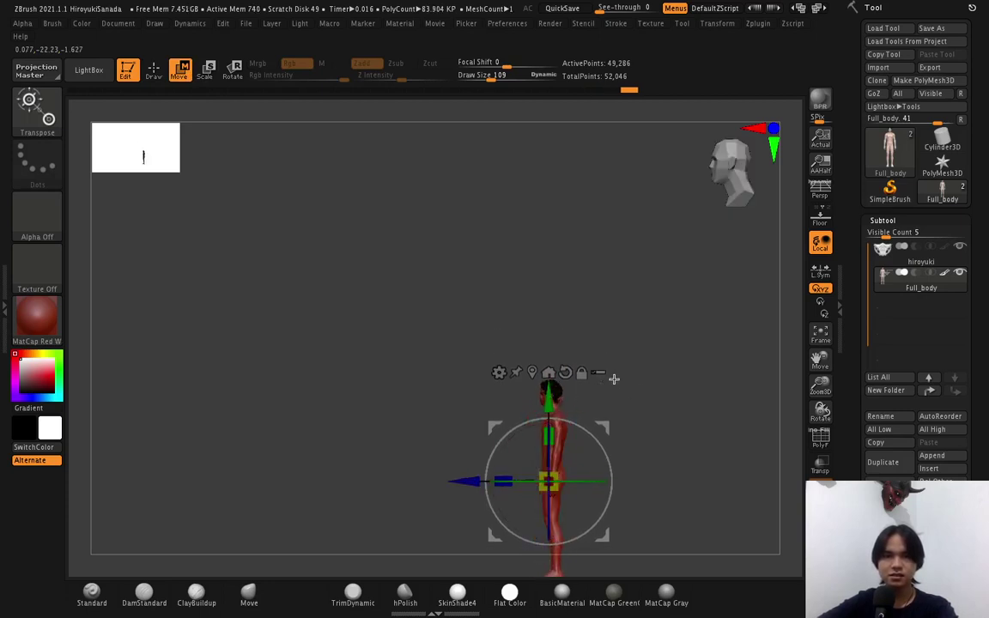
ctrl+drag(612, 468, 624, 461)
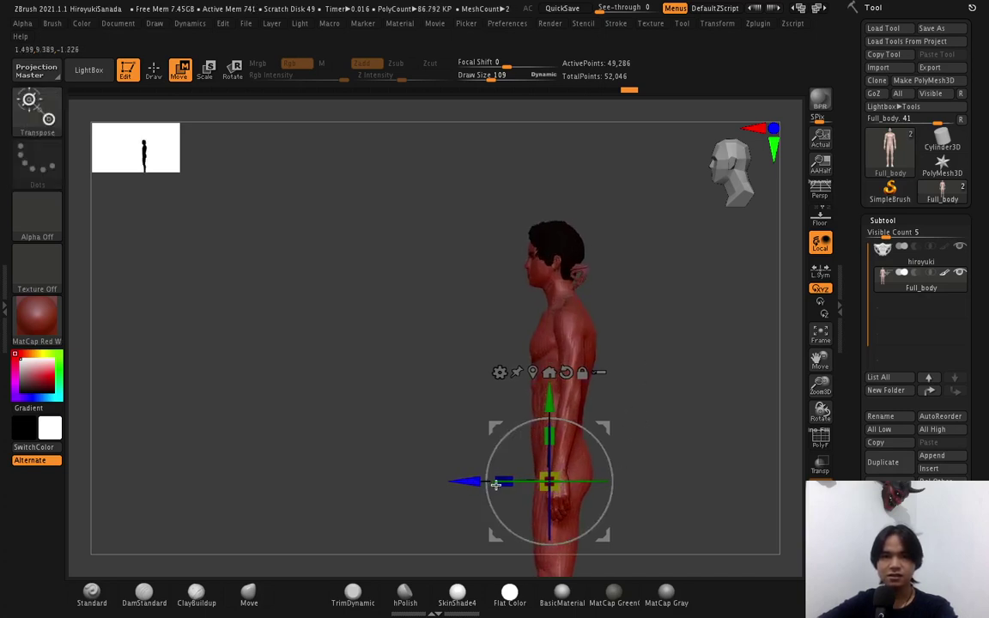
Slide the body toward the mask and subdivide it with Ctrl+D to about 1.023 million polygons.
drag(470, 482, 512, 486)
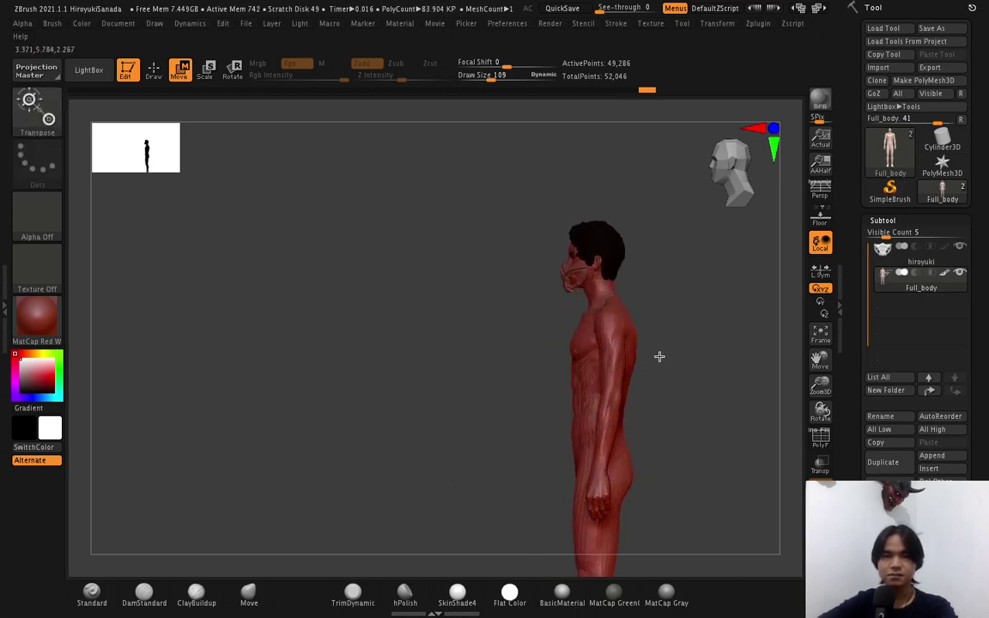
drag(658, 356, 715, 358)
scroll(709, 378, up, 2)
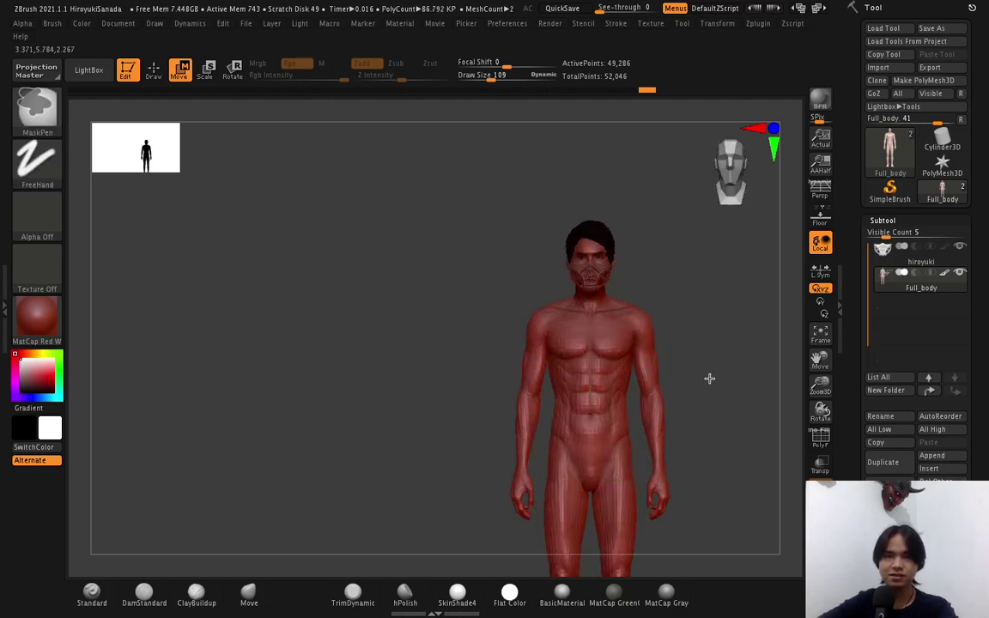
scroll(709, 378, up, 5)
scroll(709, 438, down, 1)
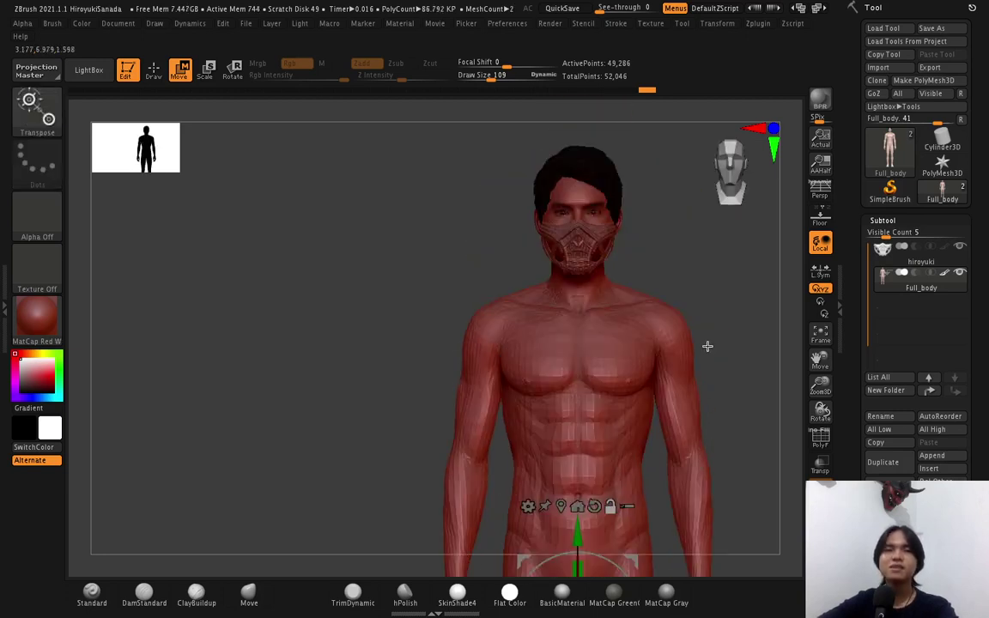
alt+drag(708, 346, 712, 388)
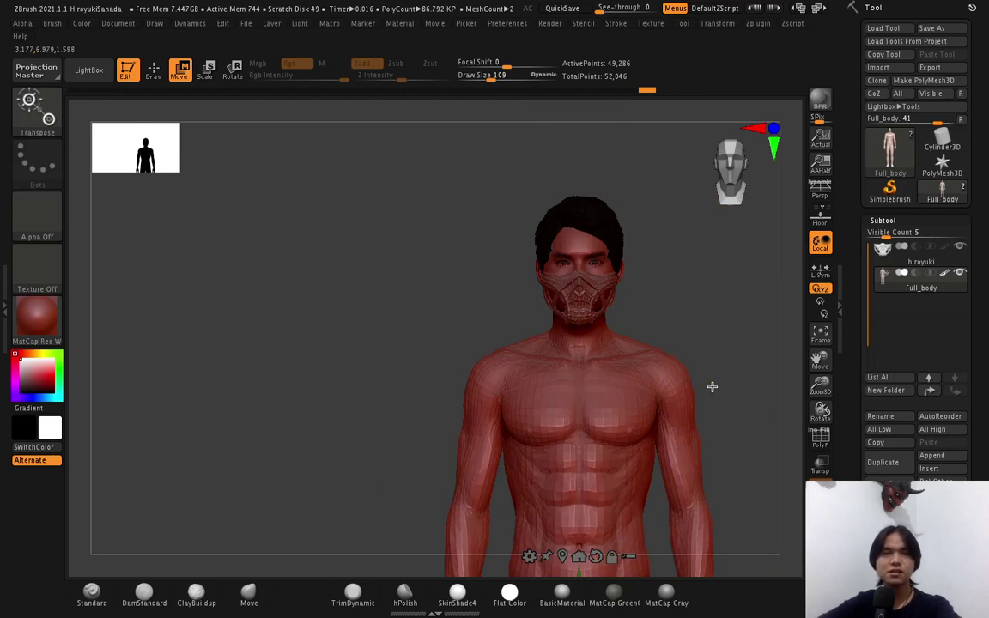
key(ctrl+d)
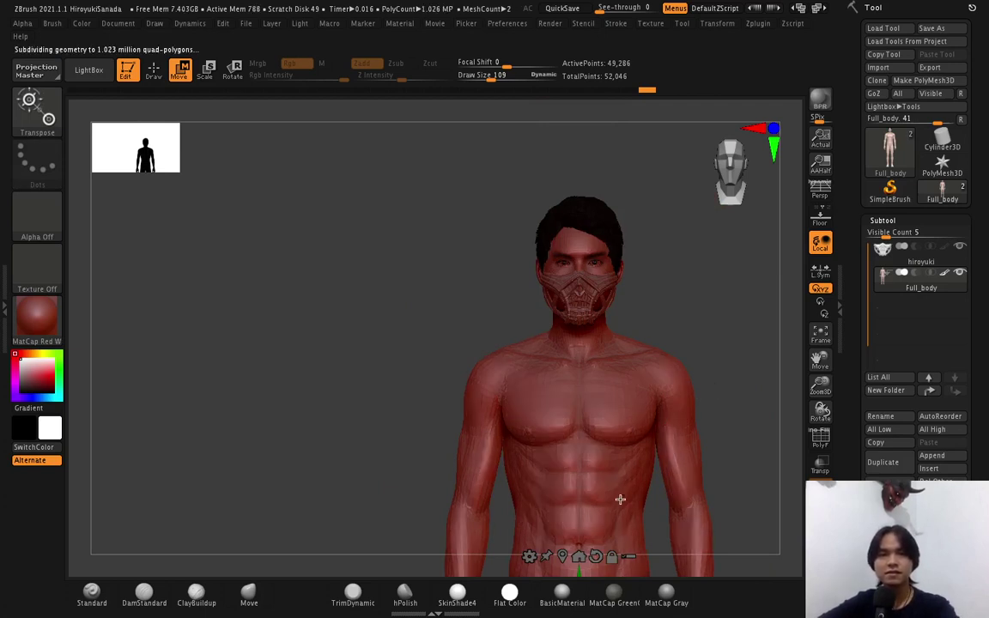
scroll(711, 404, down, 2)
alt+drag(717, 387, 695, 266)
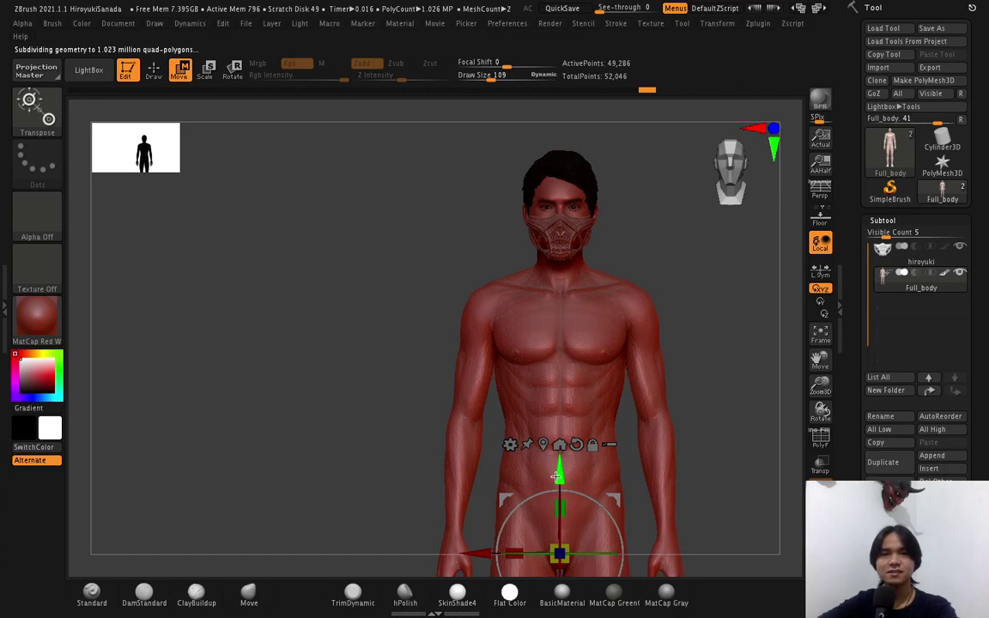
drag(555, 475, 555, 479)
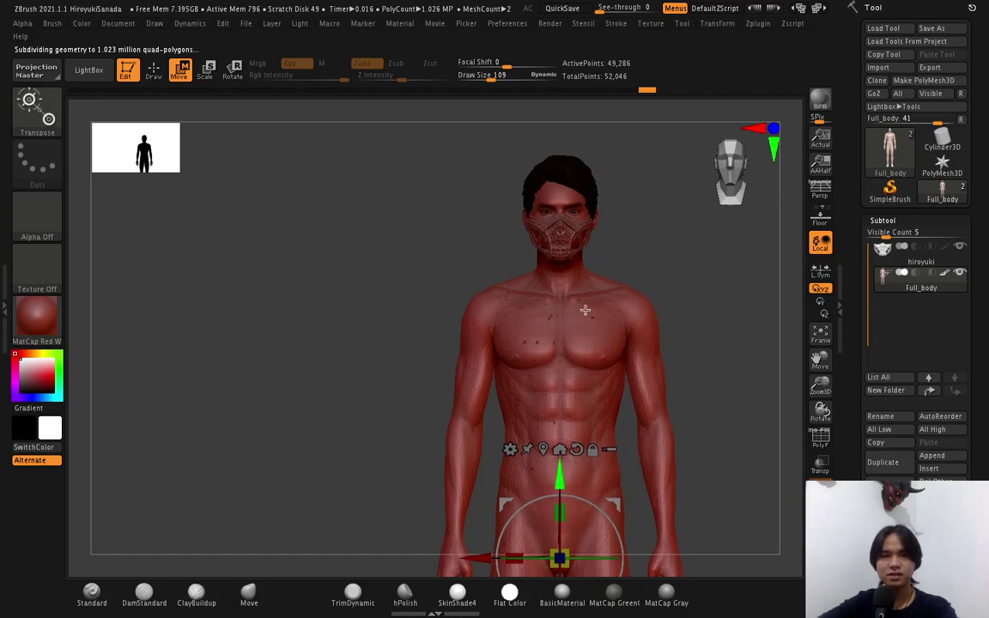
scroll(590, 306, up, 2)
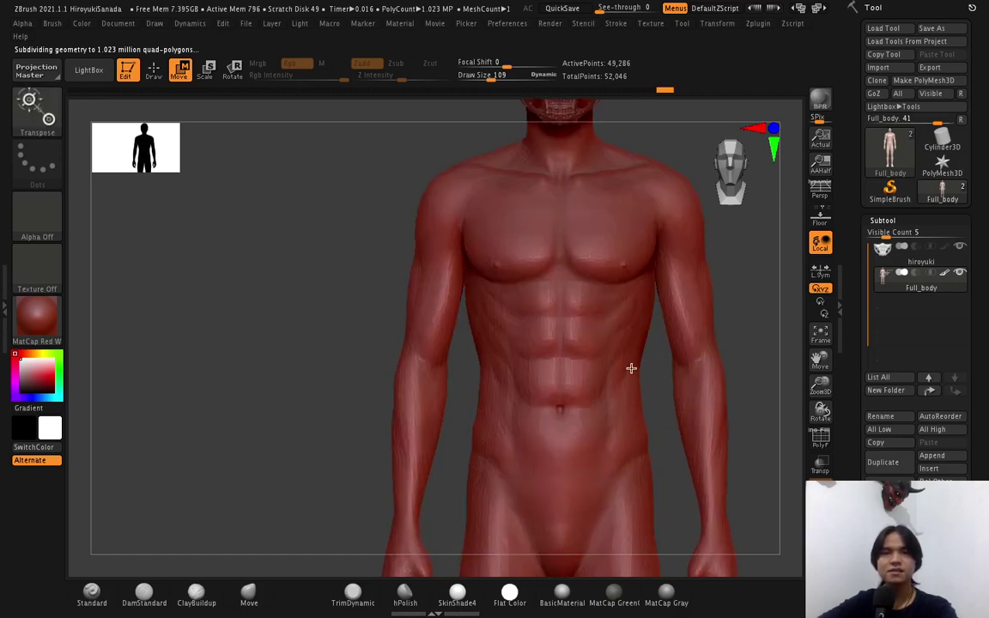
Apply BasicMaterial to the model and zoom in on the head and chest.
click(570, 601)
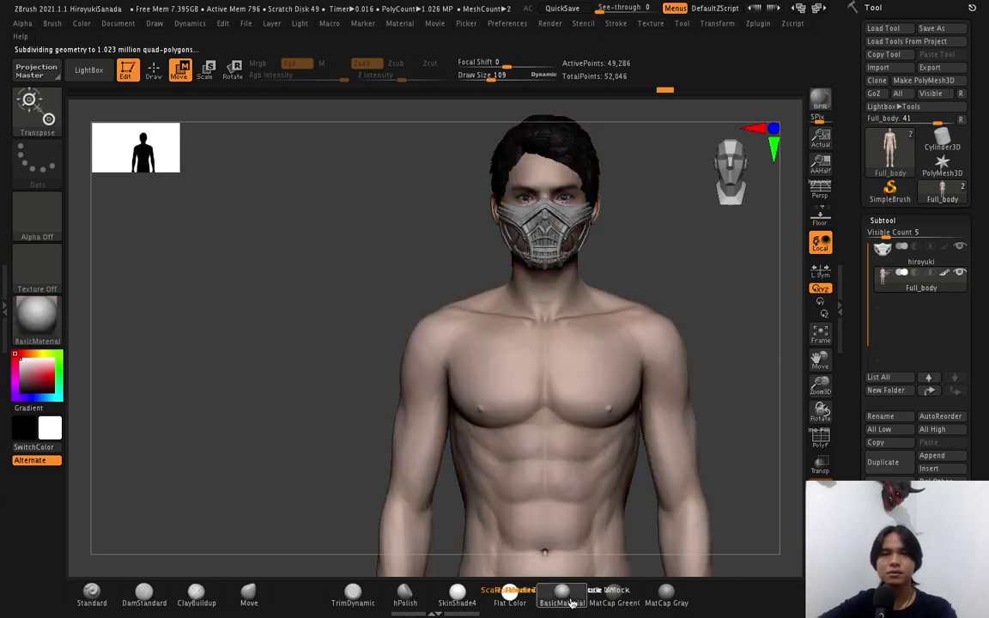
drag(696, 265, 656, 310)
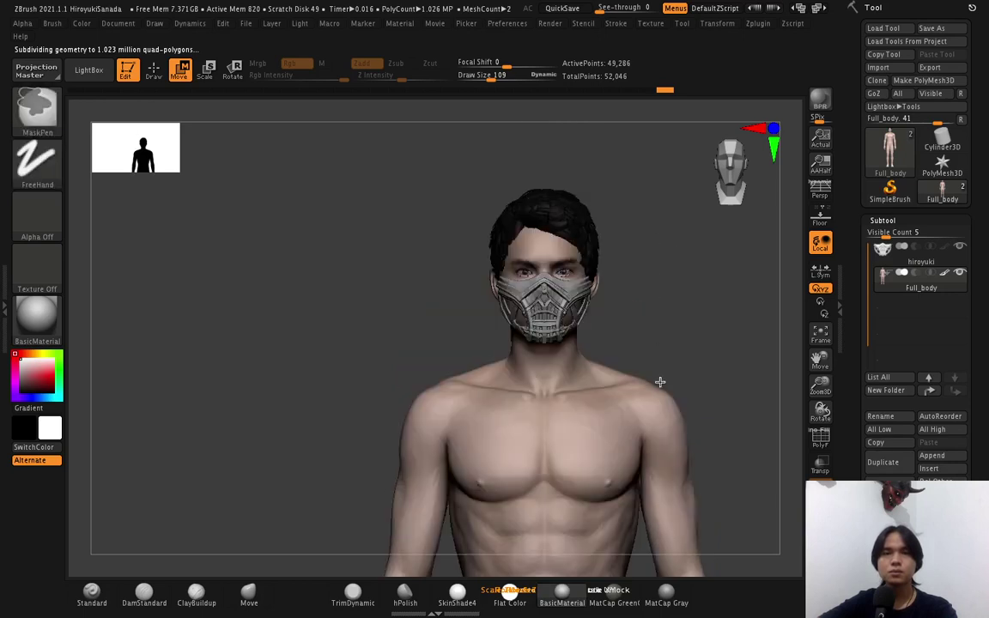
alt+drag(660, 382, 661, 389)
mouse_move(684, 229)
alt+mouse_down()
mouse_move(667, 453)
mouse_move(656, 364)
mouse_move(616, 263)
alt+mouse_up()
mouse_move(627, 306)
alt+mouse_down()
mouse_move(631, 387)
mouse_move(630, 340)
mouse_move(607, 459)
alt+mouse_up()
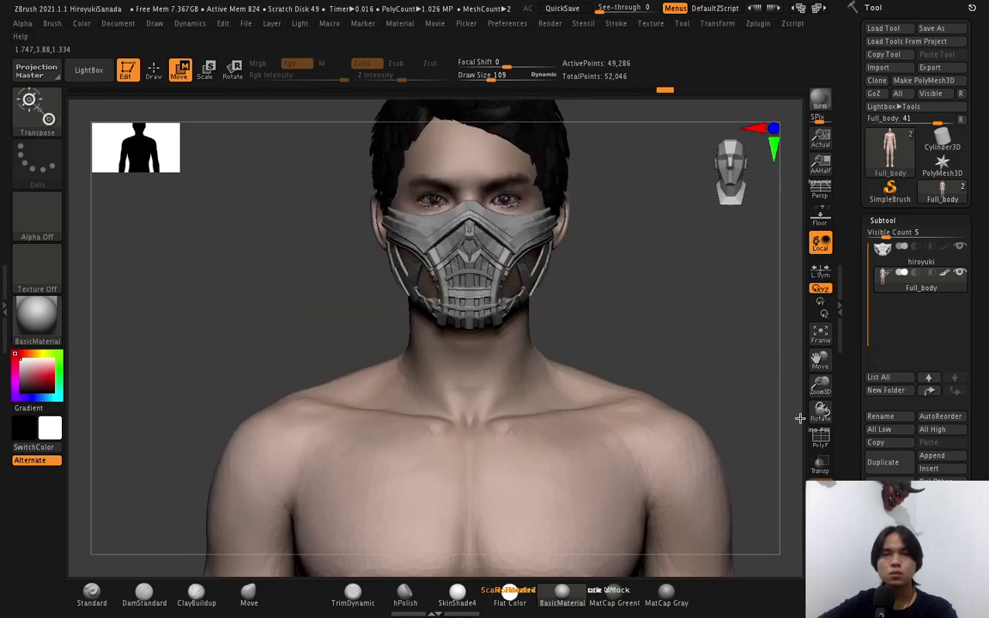
alt+drag(743, 313, 744, 310)
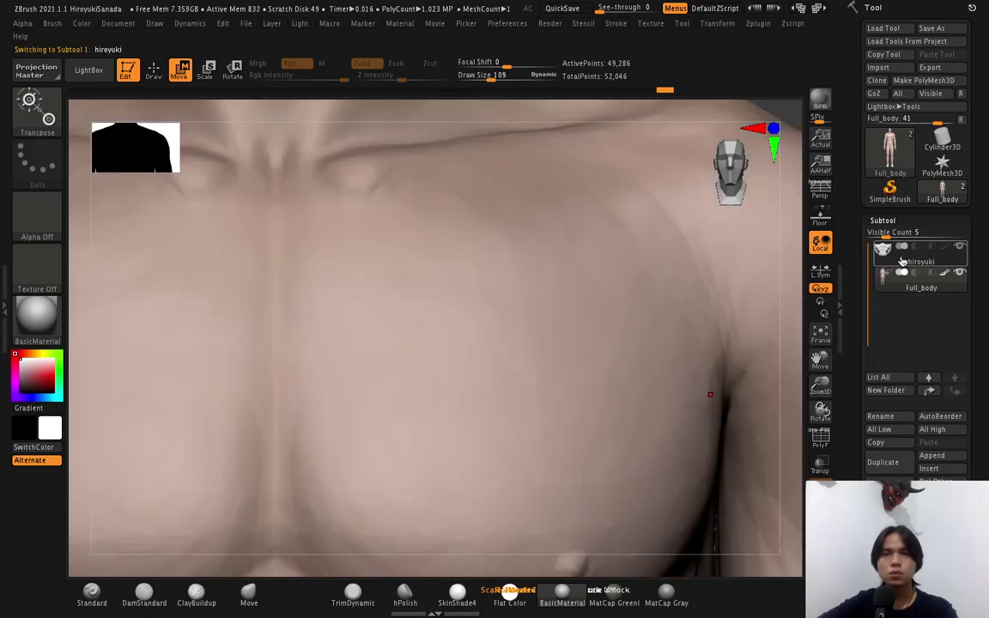
Select the hiroyuki mask subtool and frame a close side view of the face.
click(821, 336)
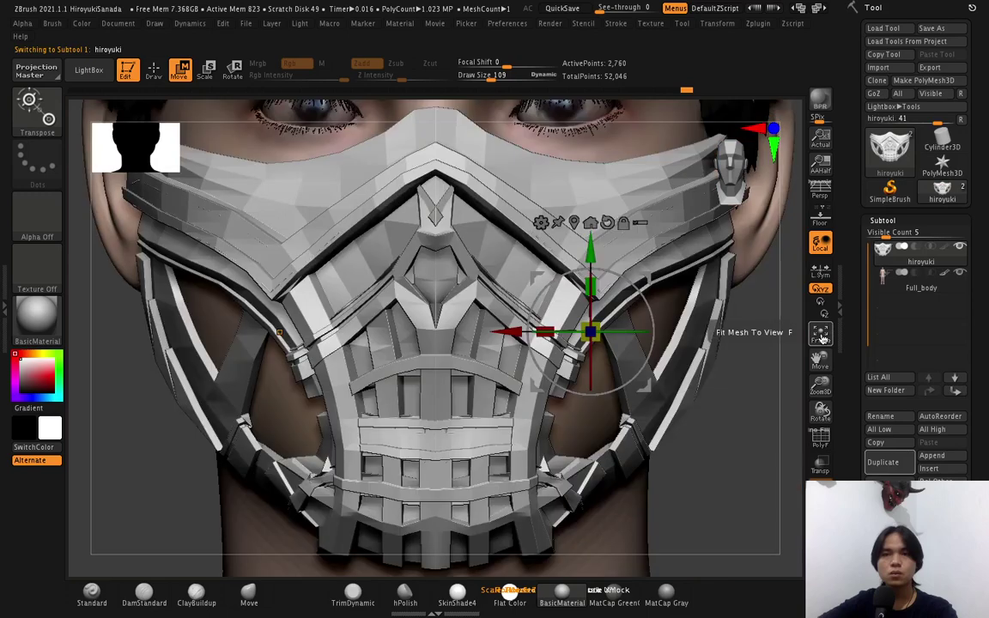
key(y)
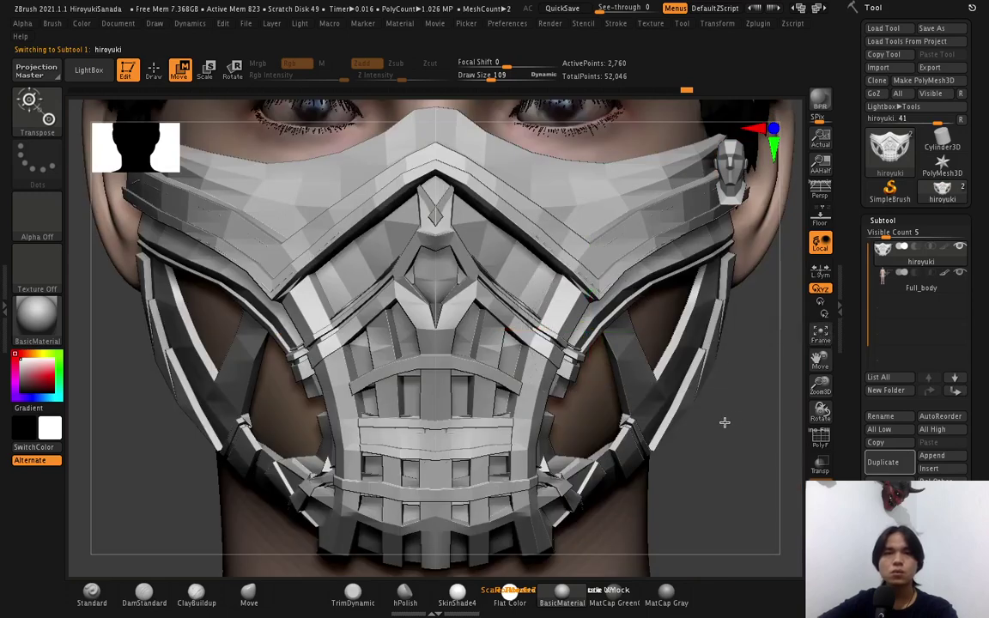
right_drag(725, 422, 704, 426)
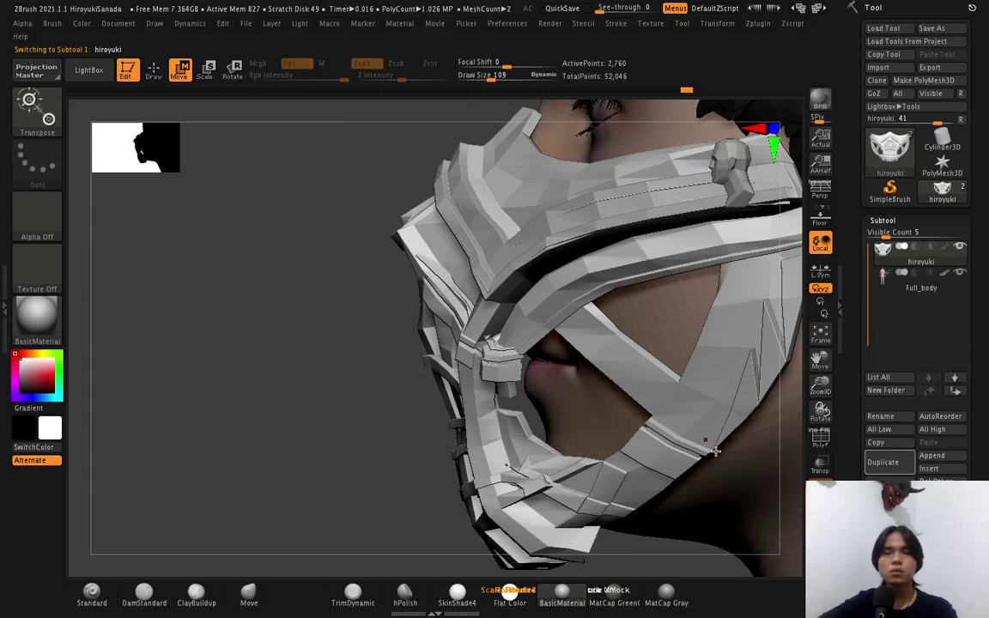
right_drag(705, 423, 705, 424)
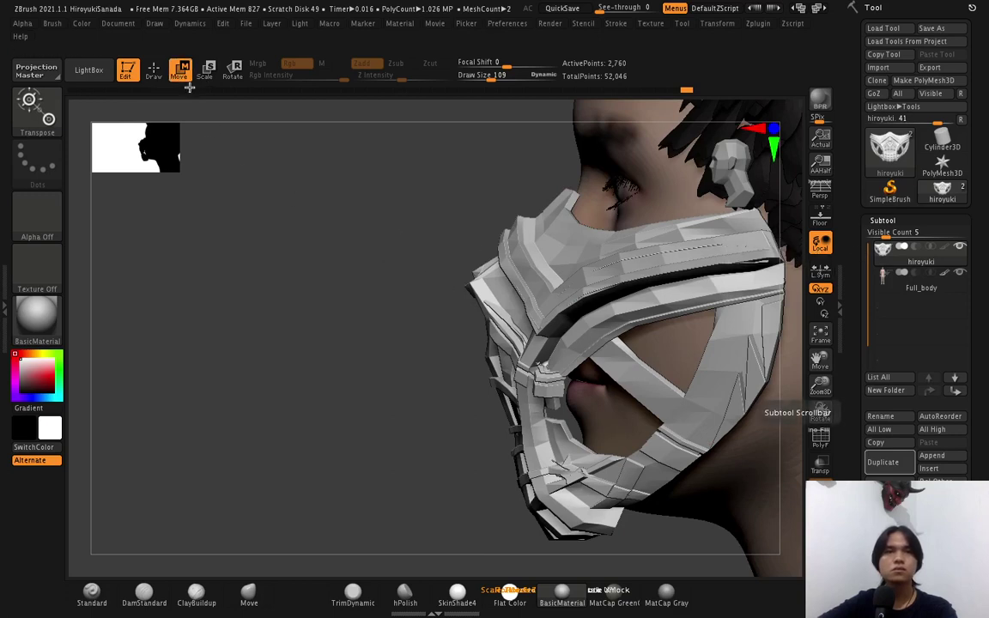
alt+drag(482, 342, 434, 207)
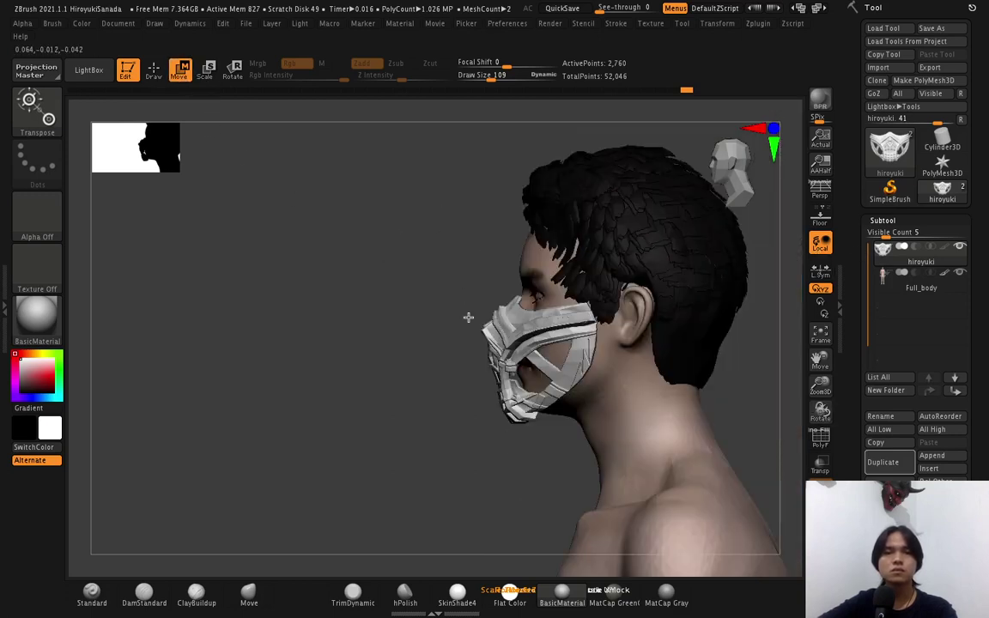
alt+drag(468, 317, 445, 214)
alt+drag(483, 303, 477, 278)
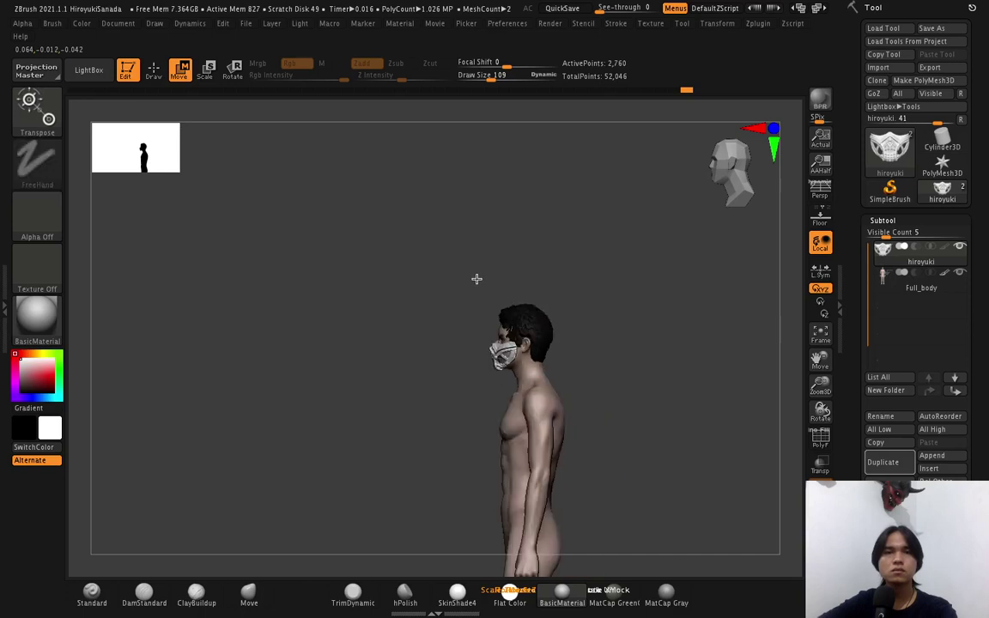
drag(507, 386, 479, 240)
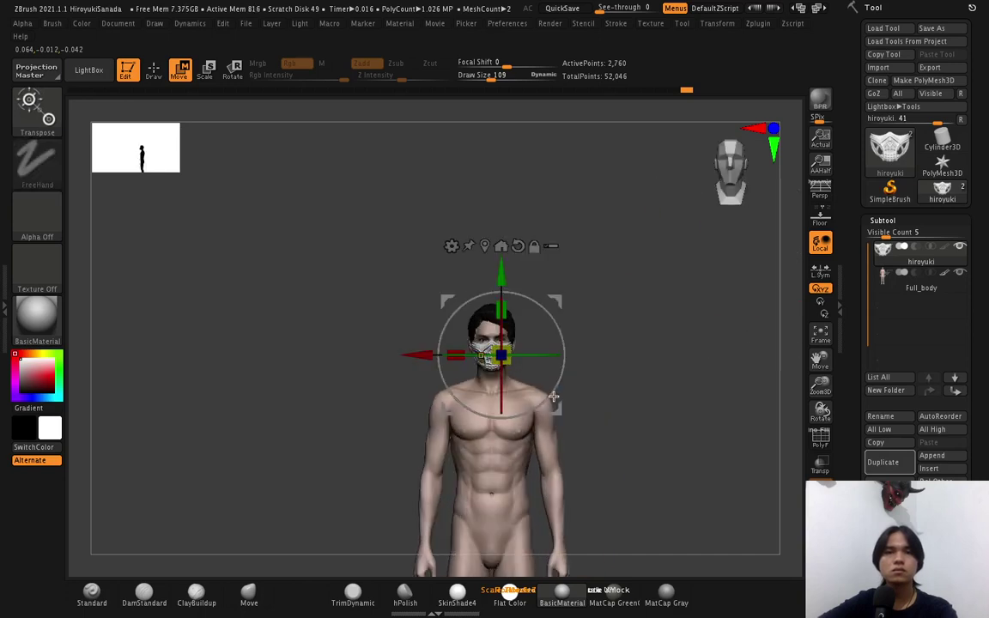
drag(627, 370, 571, 383)
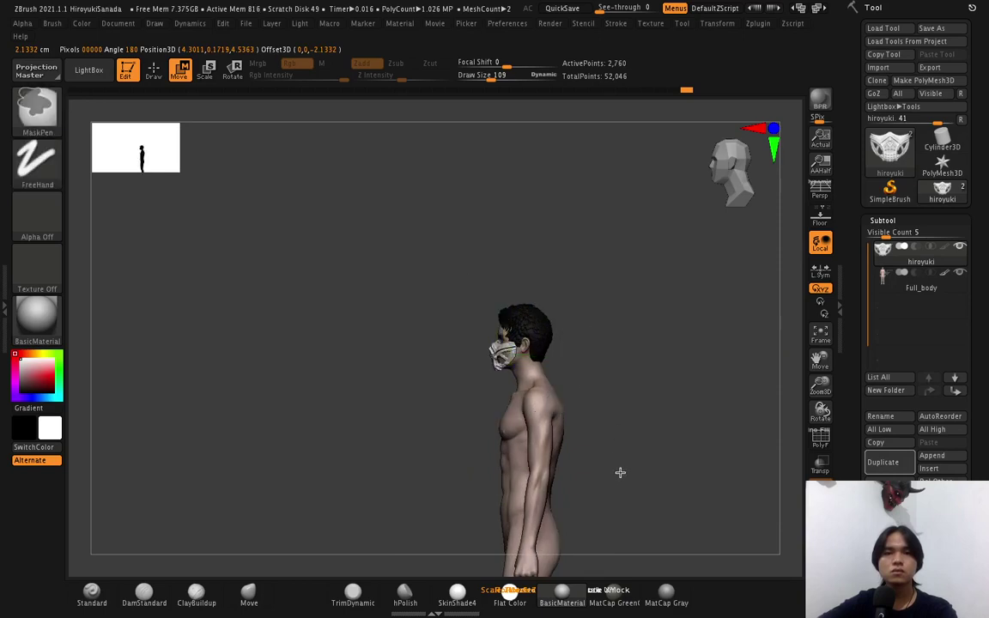
ctrl+right_drag(620, 471, 620, 483)
ctrl+right_drag(632, 398, 632, 405)
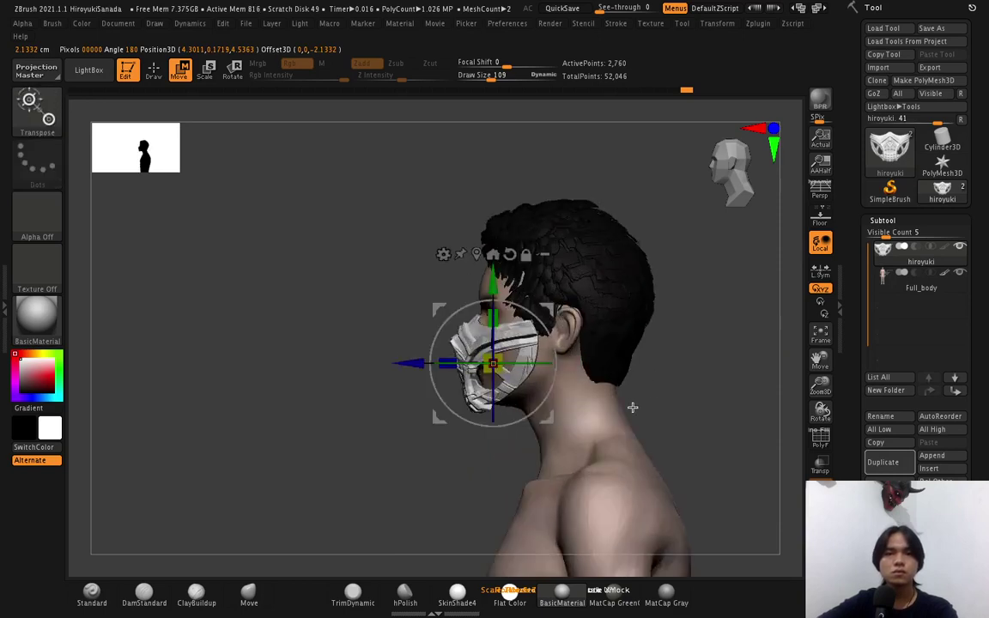
ctrl+right_drag(587, 319, 589, 397)
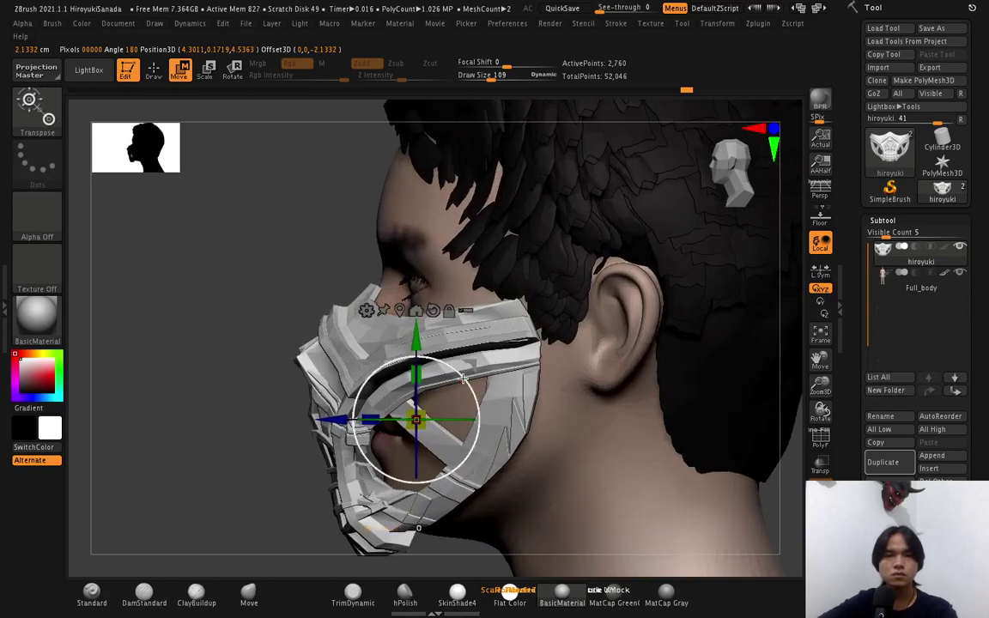
Tilt the mask, slide it back and raise it onto the face, then return to Draw mode.
drag(462, 379, 454, 359)
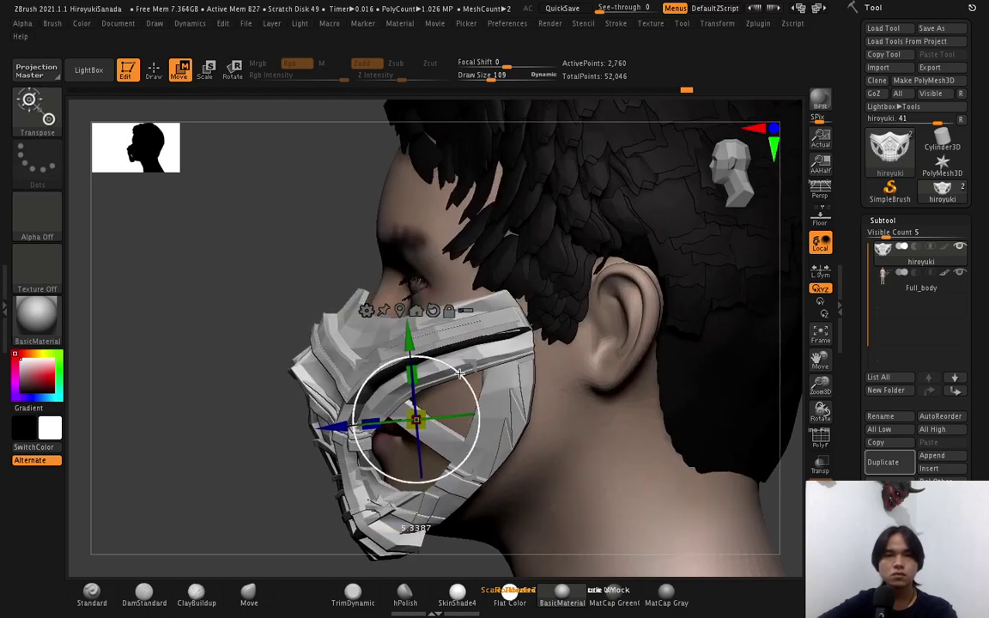
drag(329, 429, 341, 425)
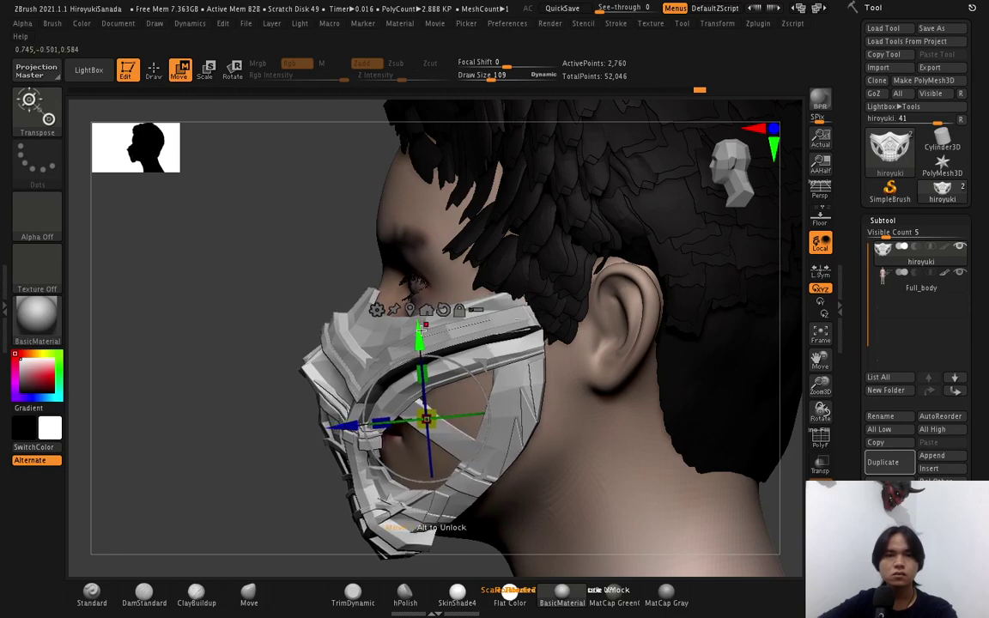
drag(421, 334, 421, 326)
key(y)
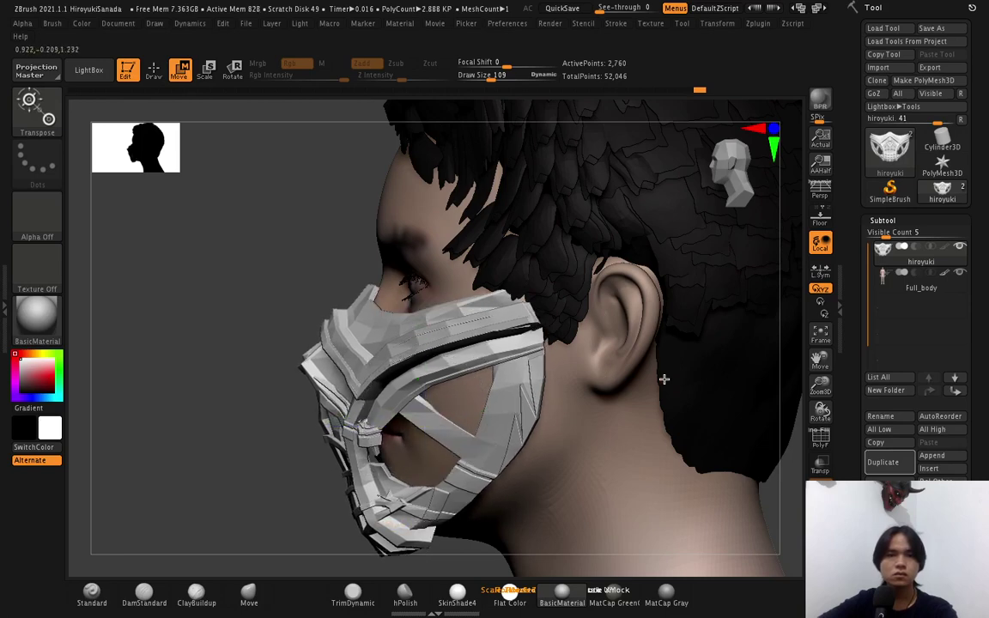
key(y)
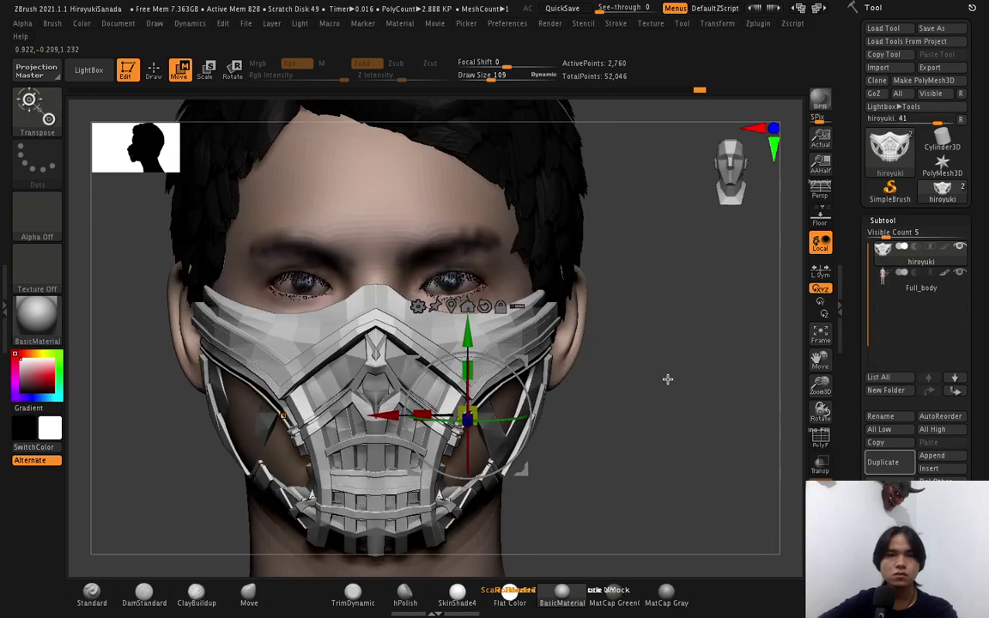
click(152, 72)
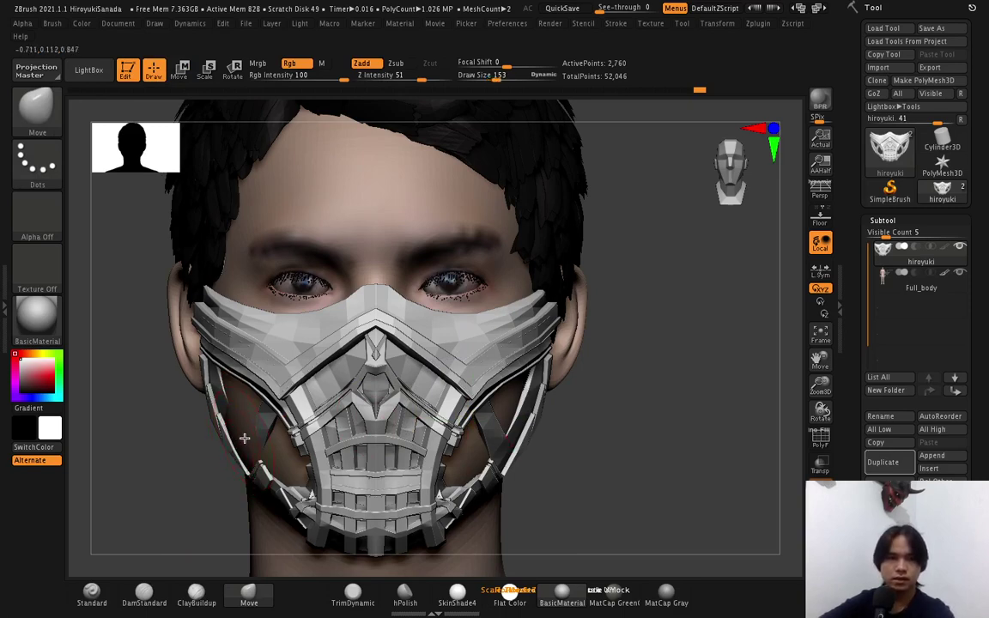
Pull the cheek straps outward, enlarge the brush, and push the mask's front edge toward the face.
mouse_move(244, 438)
mouse_down()
mouse_move(234, 440)
mouse_move(255, 462)
mouse_up()
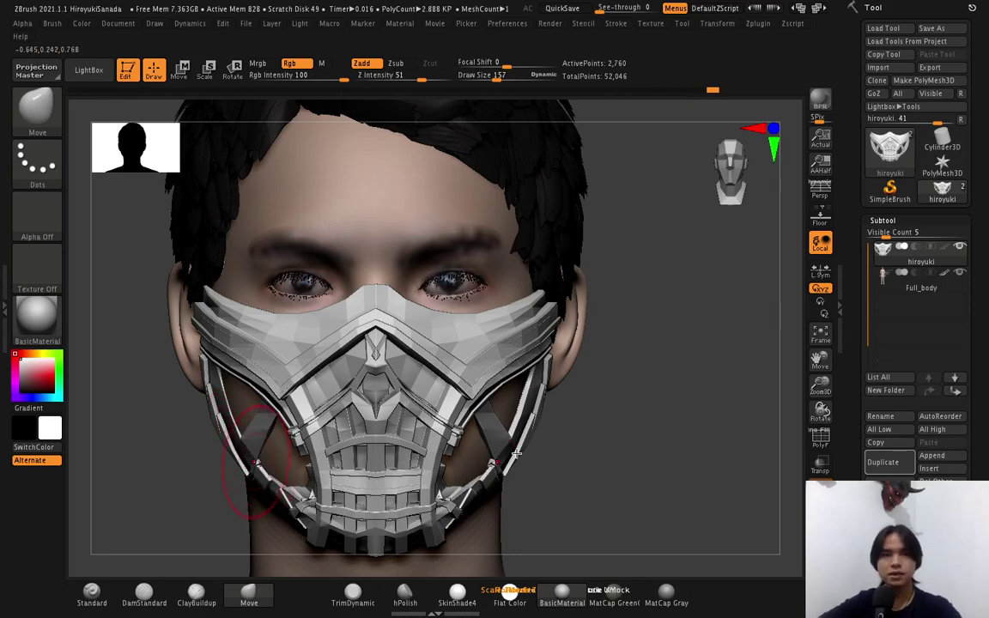
drag(552, 422, 534, 424)
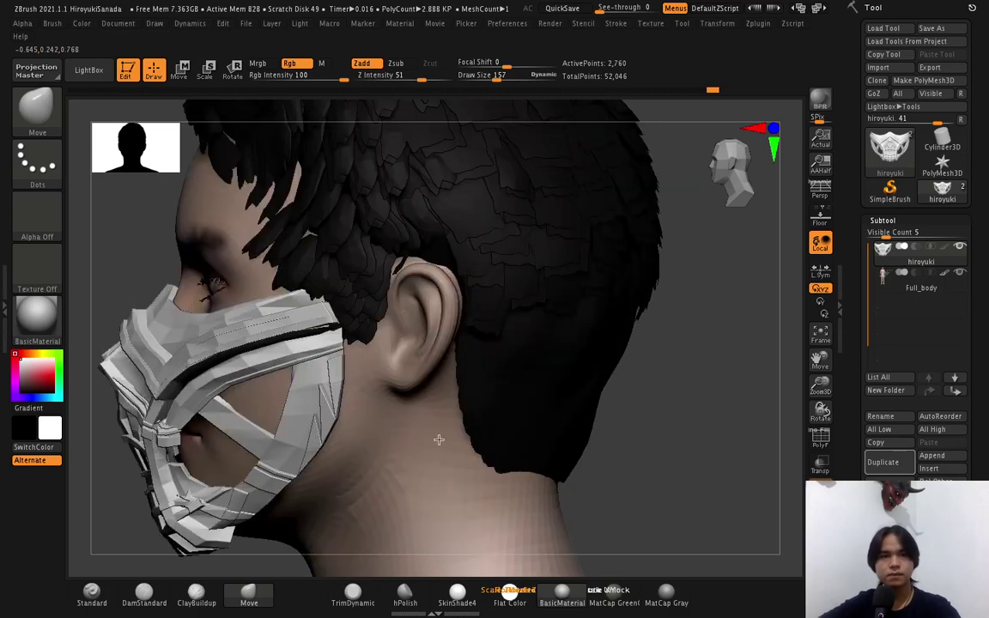
key(bracketright)
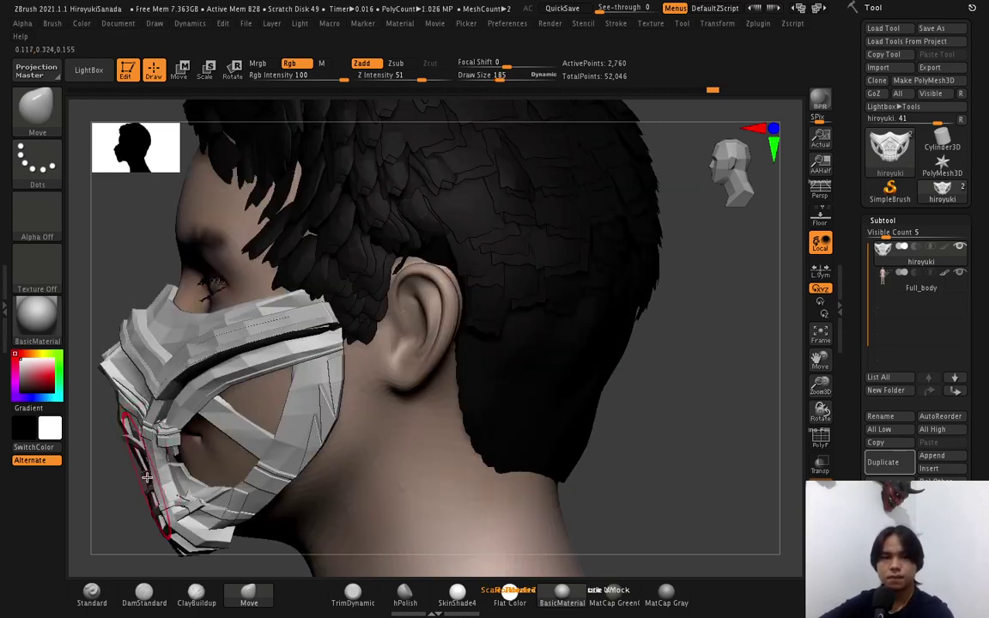
key(bracketright)
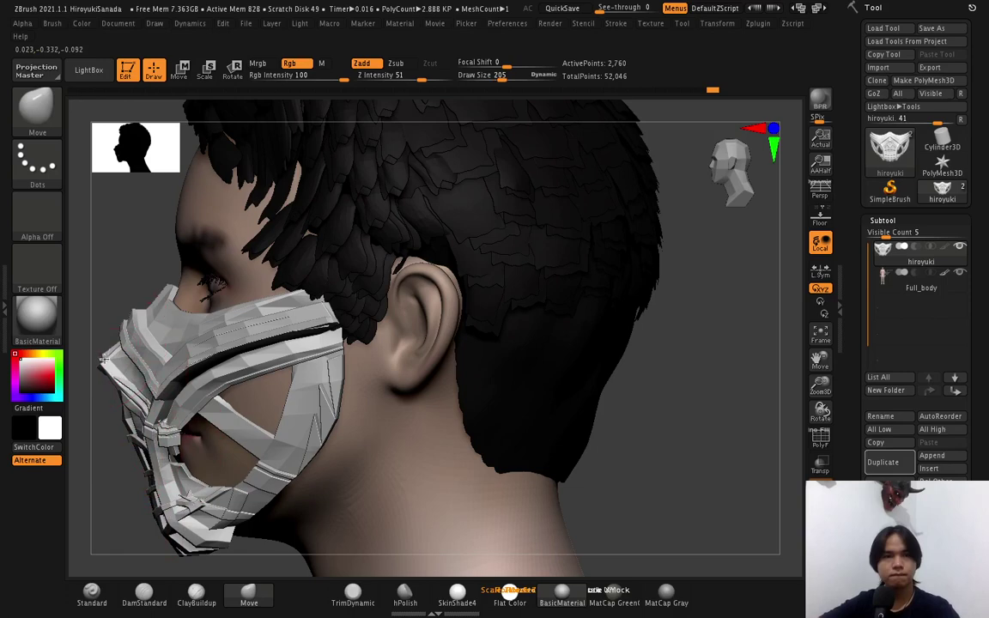
drag(104, 361, 113, 356)
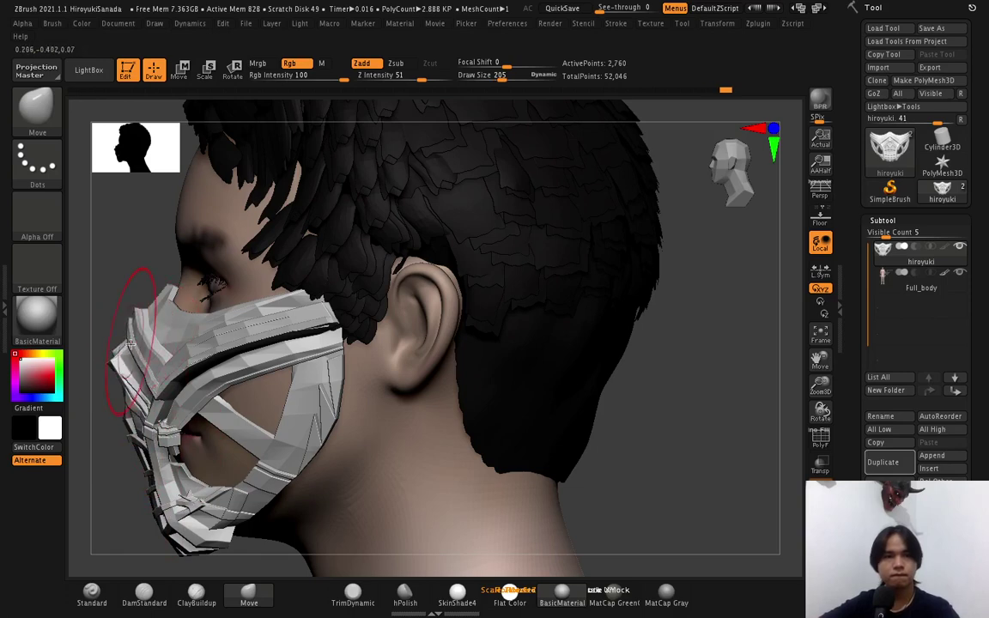
Reselect the Move brush at Draw Size 77 and mask a strip along the mask's right edge.
ctrl+right_drag(163, 356, 160, 368)
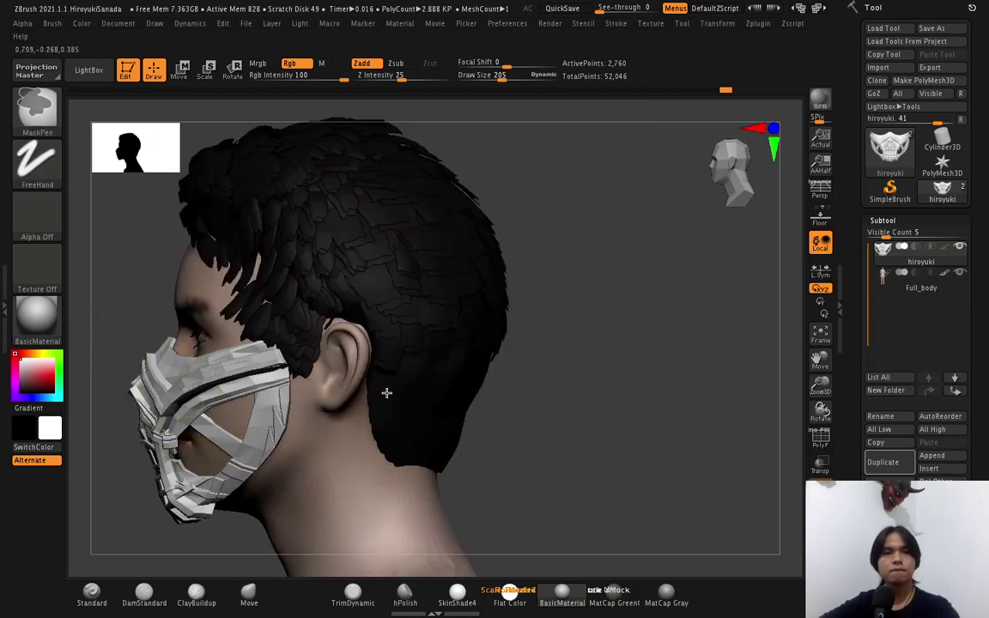
right_drag(387, 393, 389, 393)
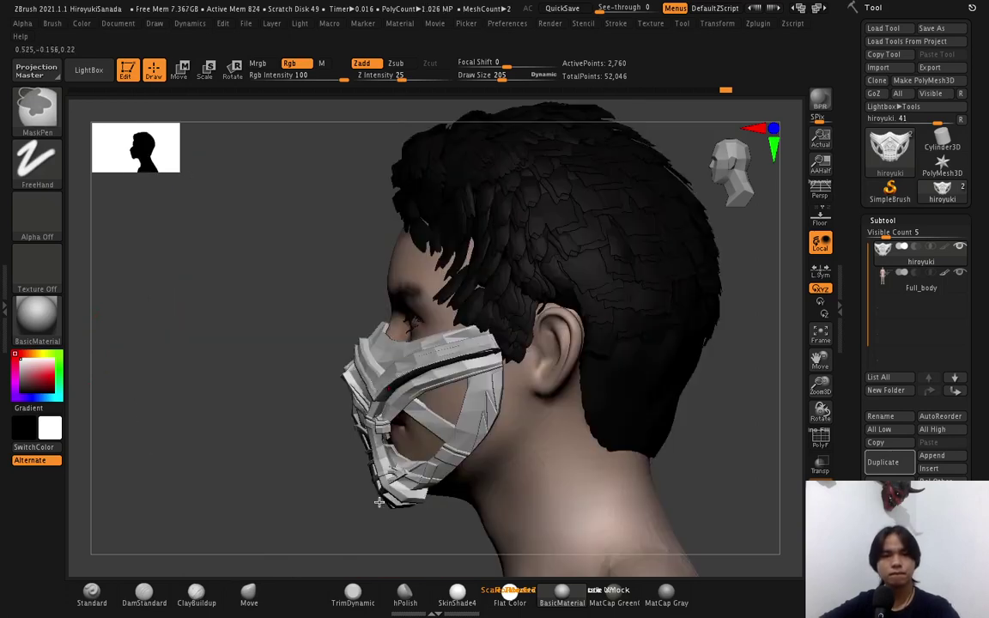
scroll(379, 502, up, 3)
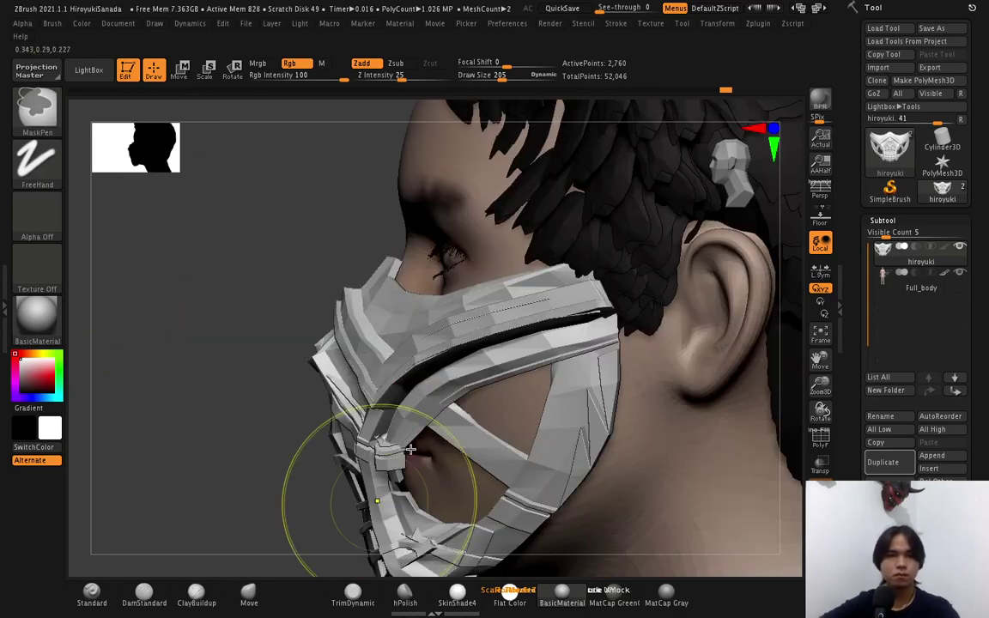
right_drag(411, 449, 418, 448)
key(b)
key(m)
key(v)
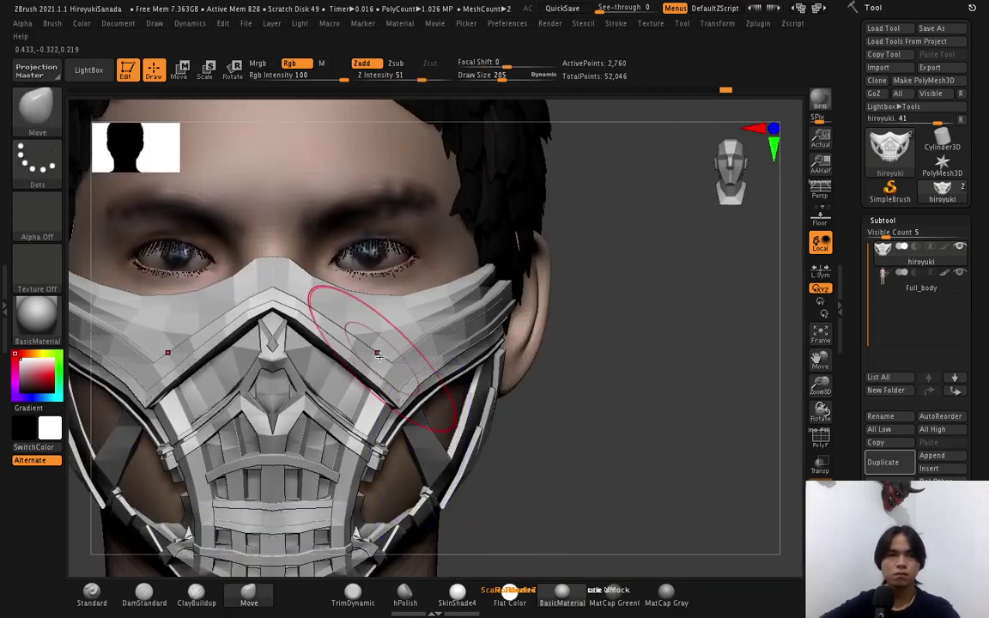
drag(491, 78, 468, 78)
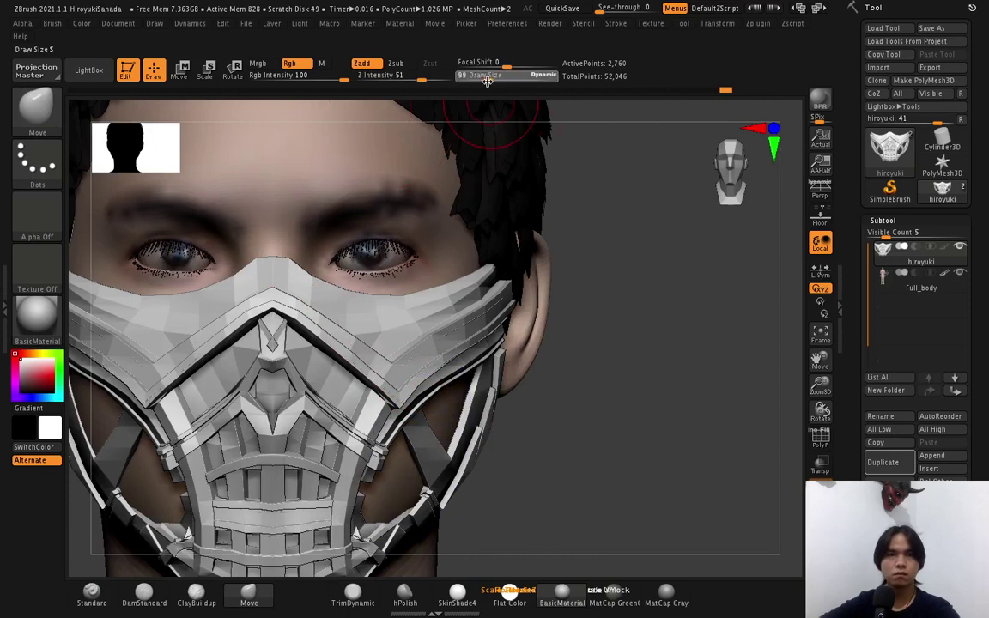
ctrl+drag(497, 325, 480, 375)
key(f)
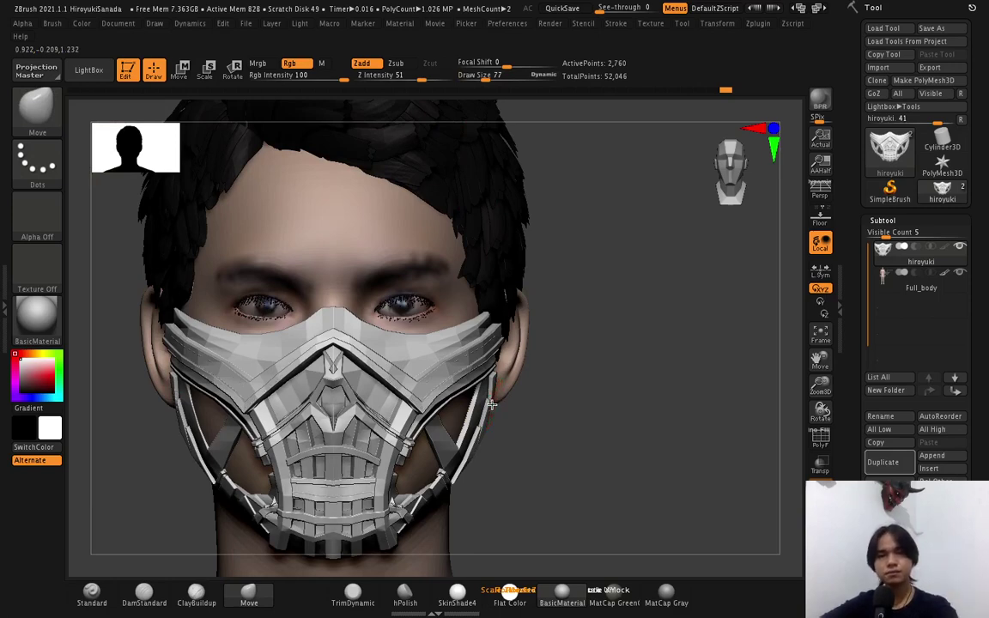
Undo the cheek-band reshape and pull the mask's front edge near the chin inward.
right_drag(449, 408, 446, 413)
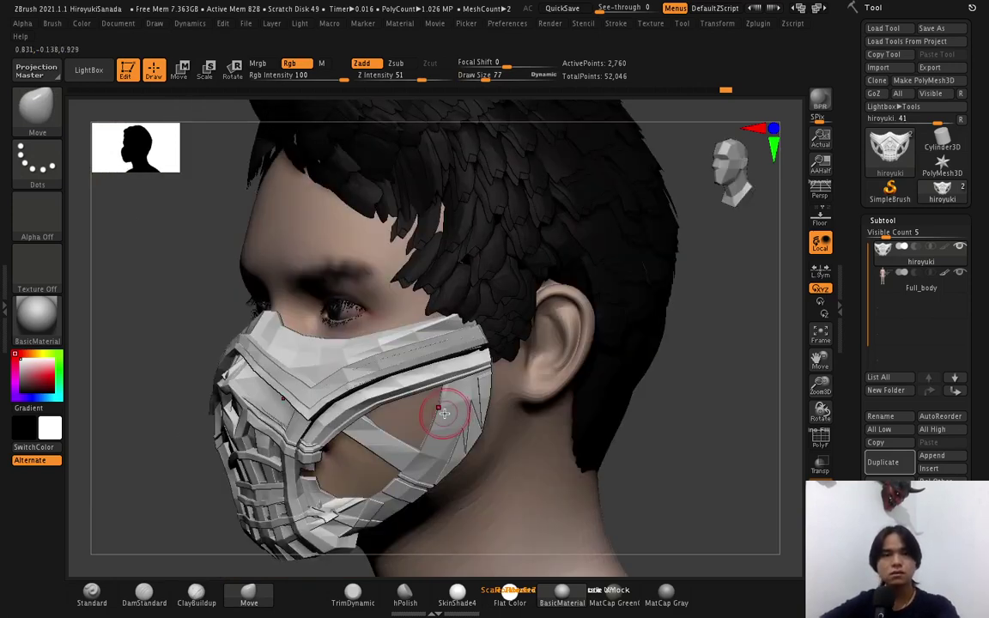
key(ctrl+z)
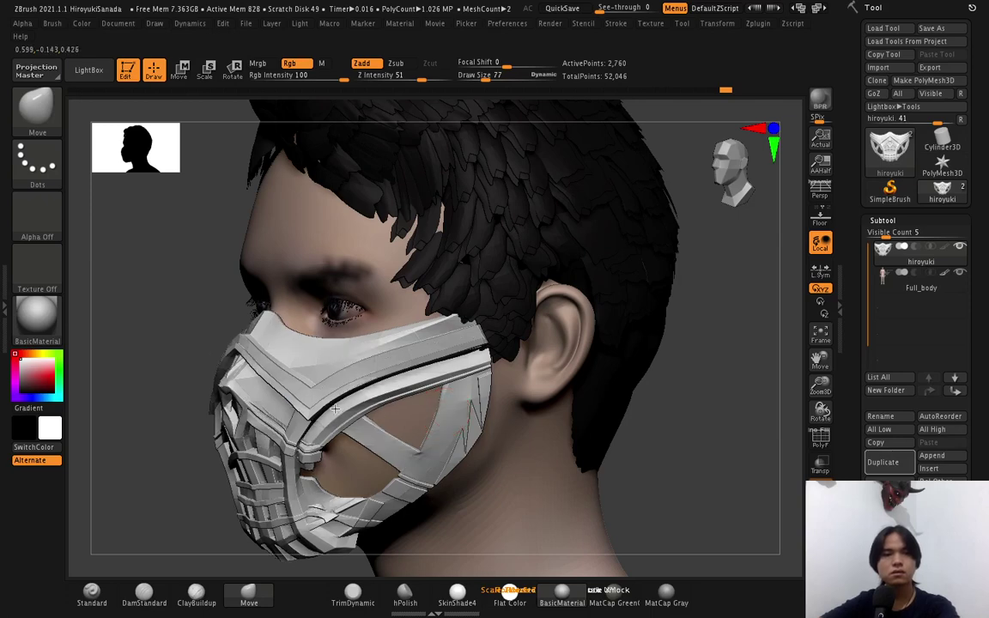
right_drag(319, 410, 317, 411)
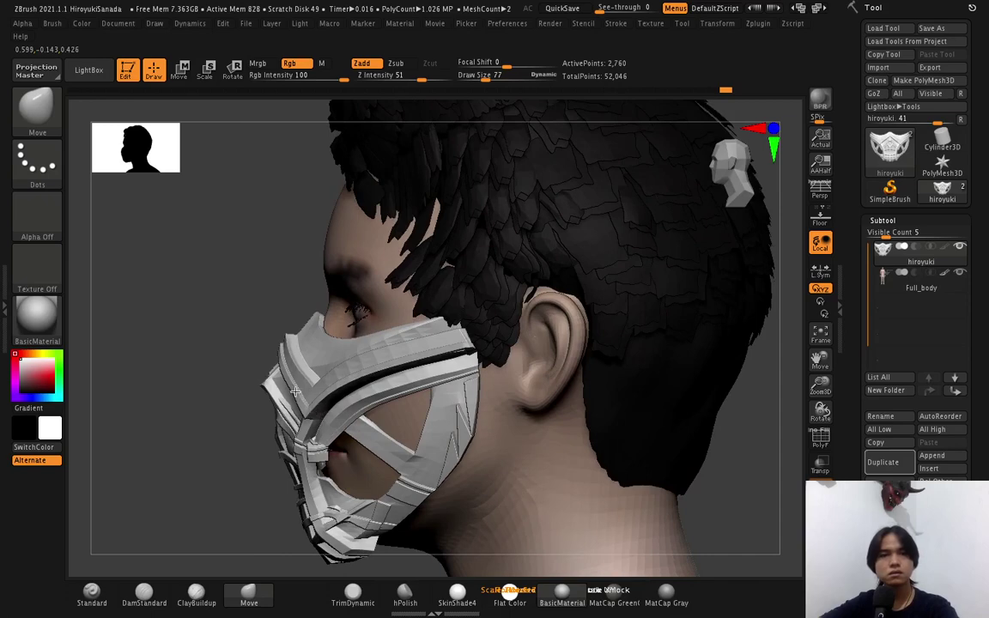
ctrl+right_drag(294, 392, 299, 437)
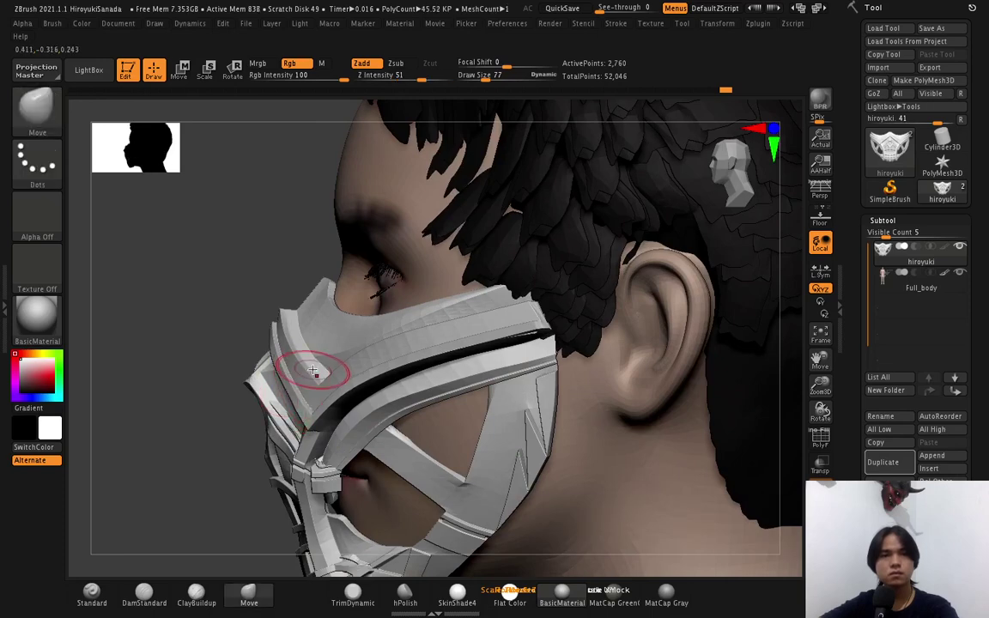
drag(310, 371, 298, 459)
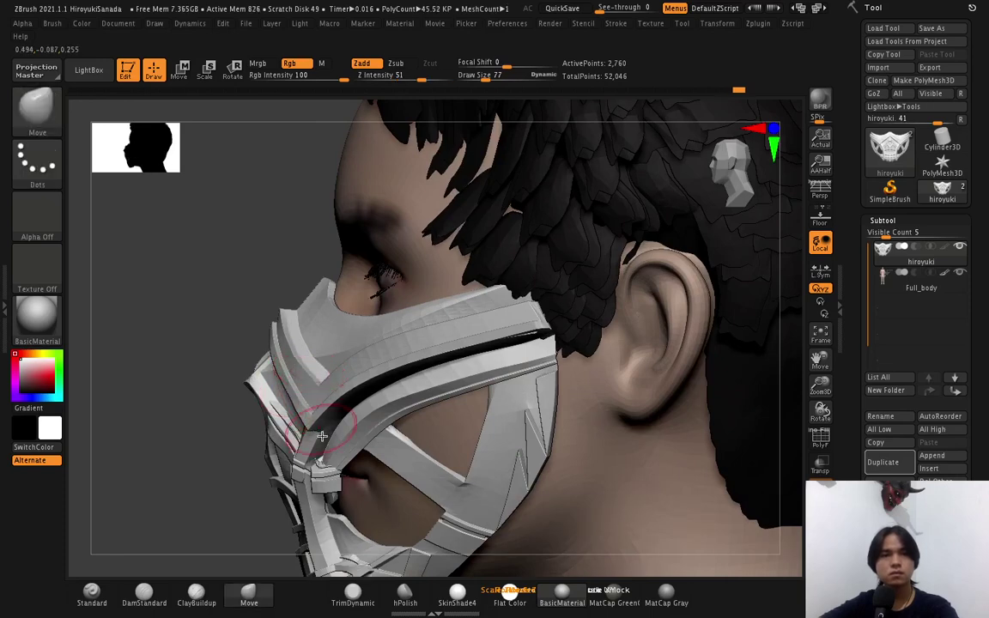
right_drag(298, 459, 302, 458)
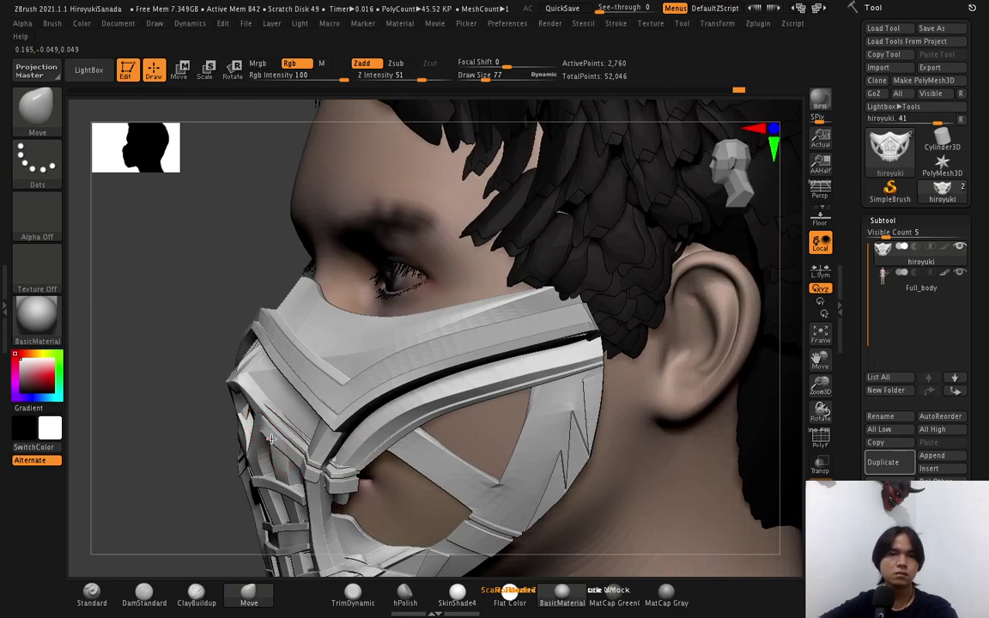
key(ctrl)
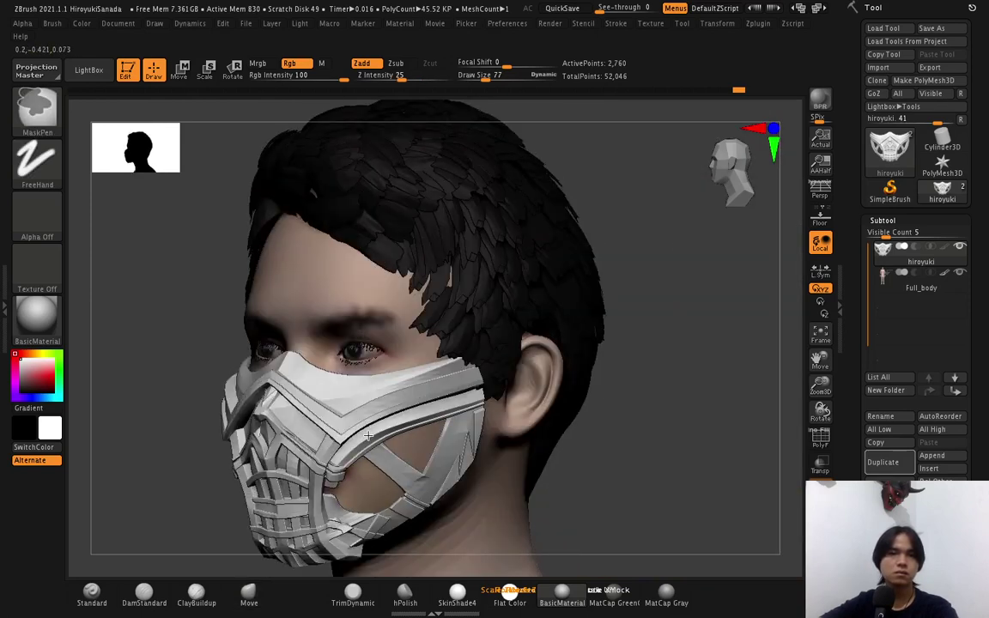
drag(311, 432, 368, 436)
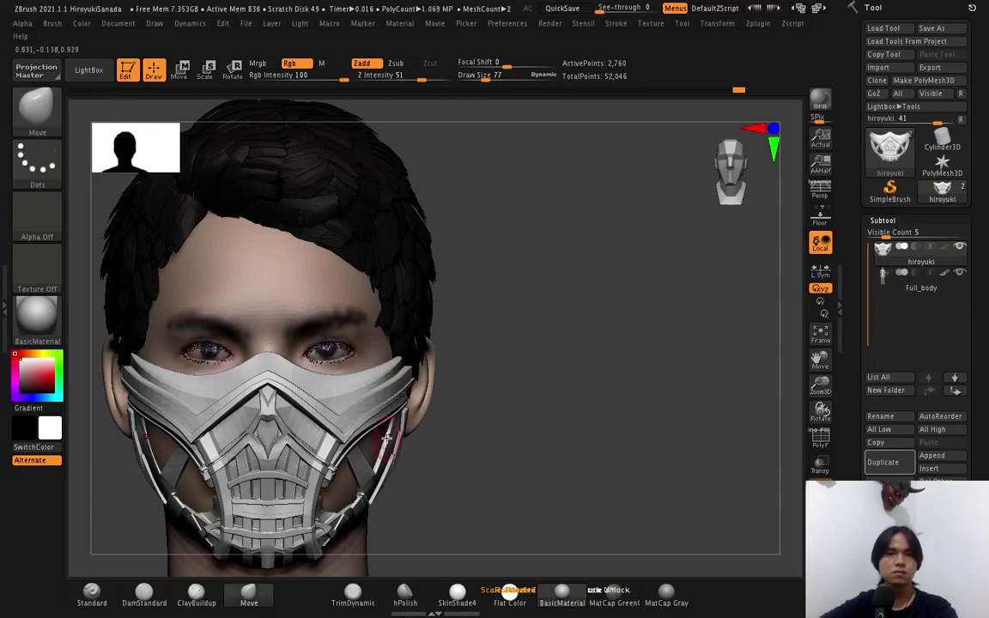
drag(449, 396, 453, 443)
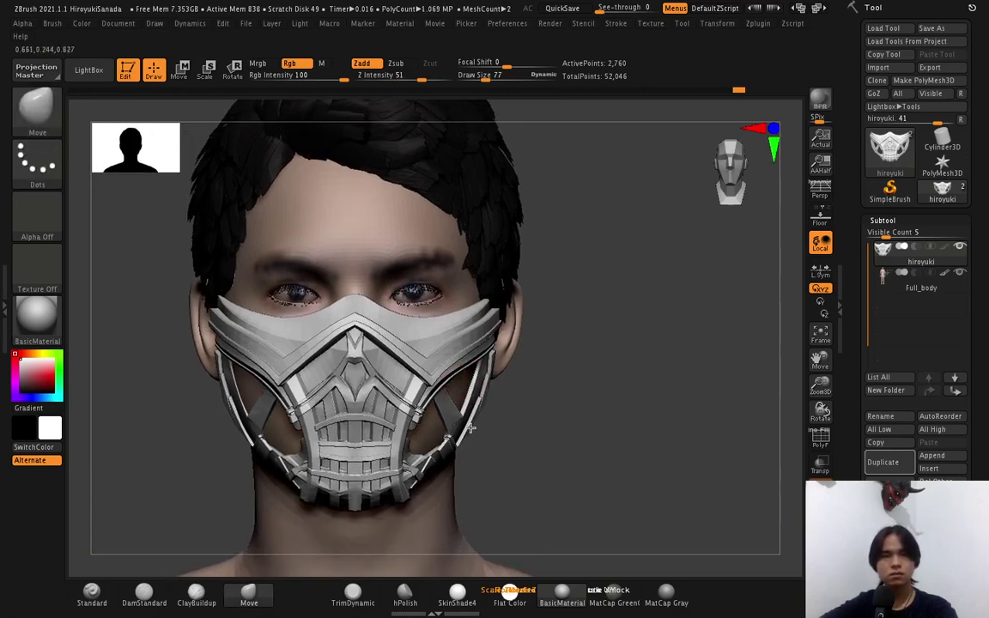
drag(483, 393, 543, 405)
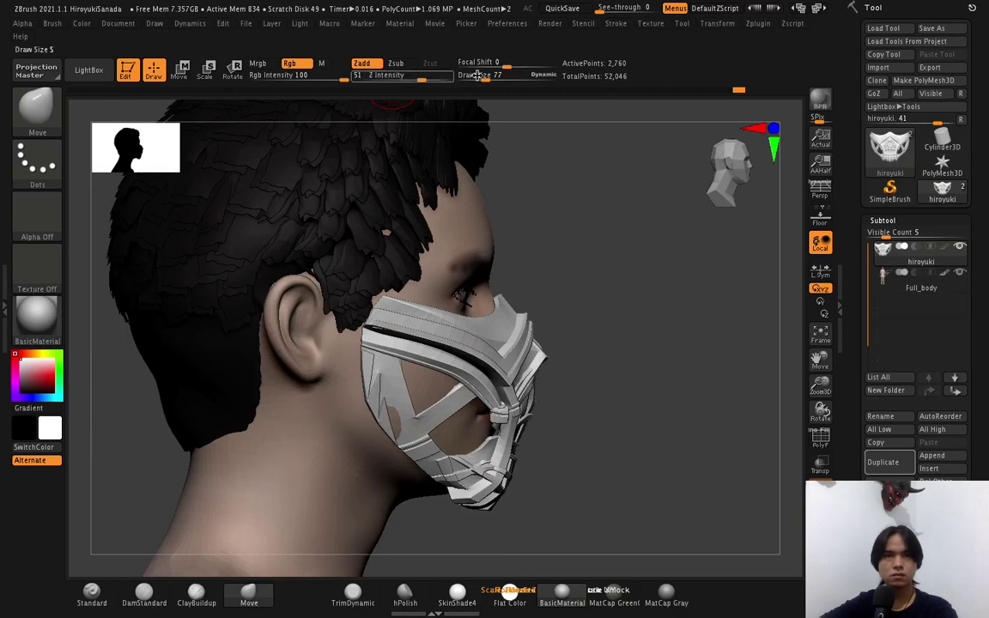
Raise Draw Size to 218 and pull the mask's front and lower straps in near the chin.
drag(474, 76, 493, 78)
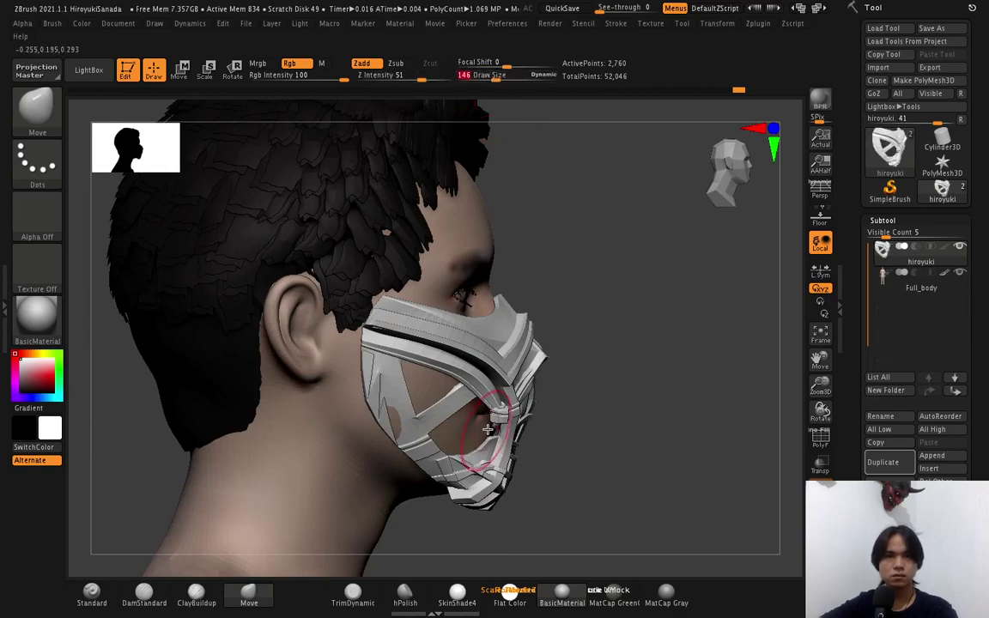
key(bracketright)
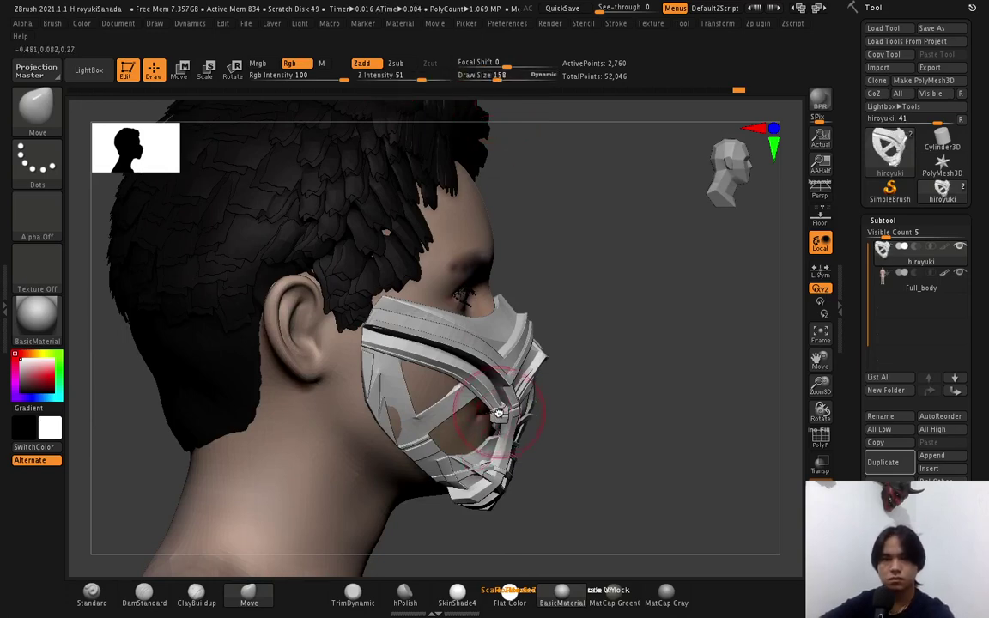
key(bracketright)
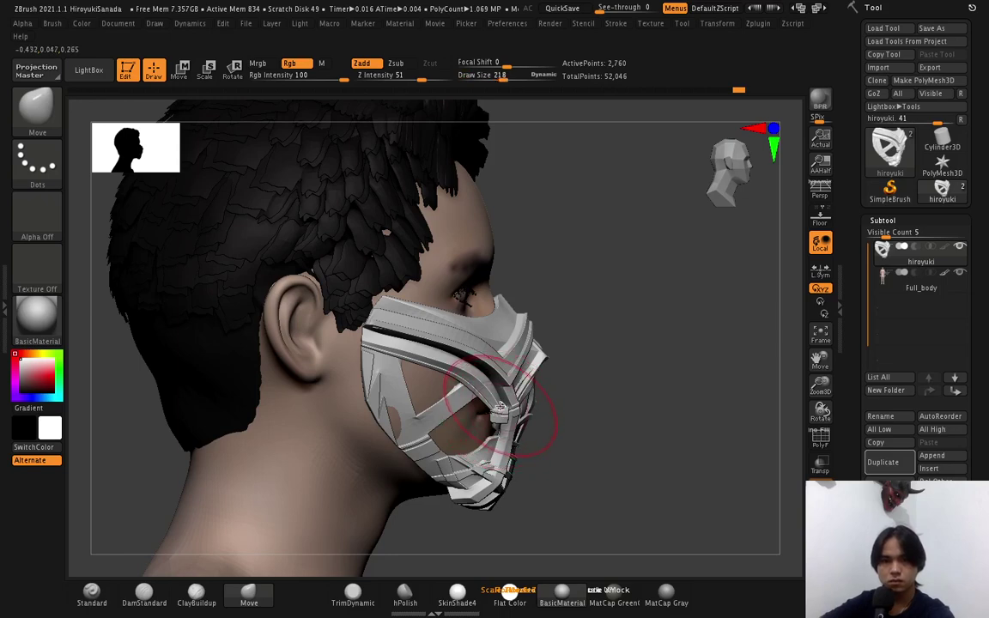
drag(500, 407, 492, 411)
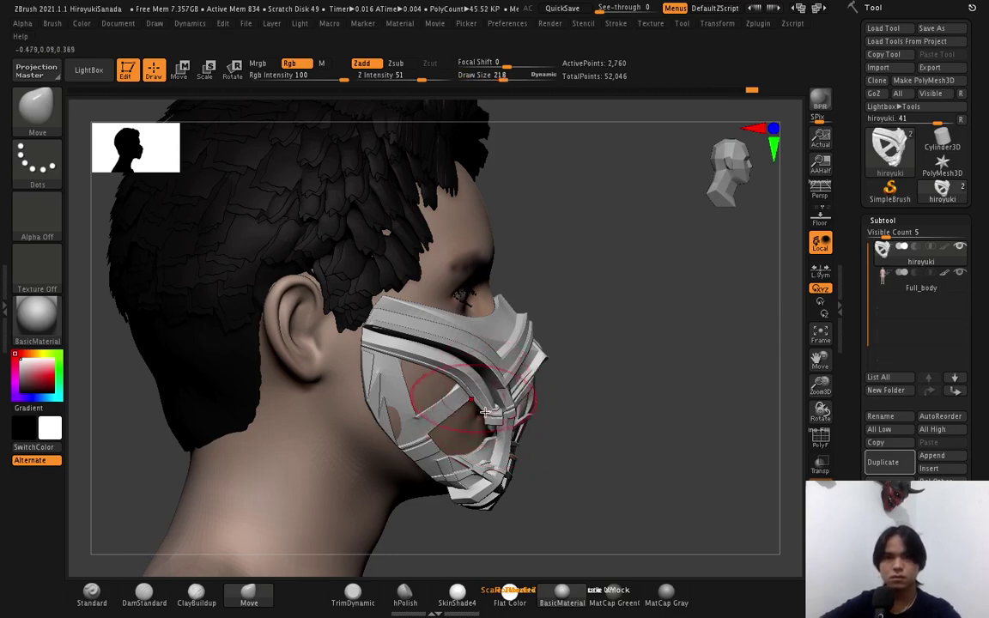
mouse_move(486, 412)
mouse_down()
mouse_move(484, 420)
mouse_move(472, 369)
mouse_move(483, 414)
mouse_move(504, 436)
mouse_move(493, 436)
mouse_up()
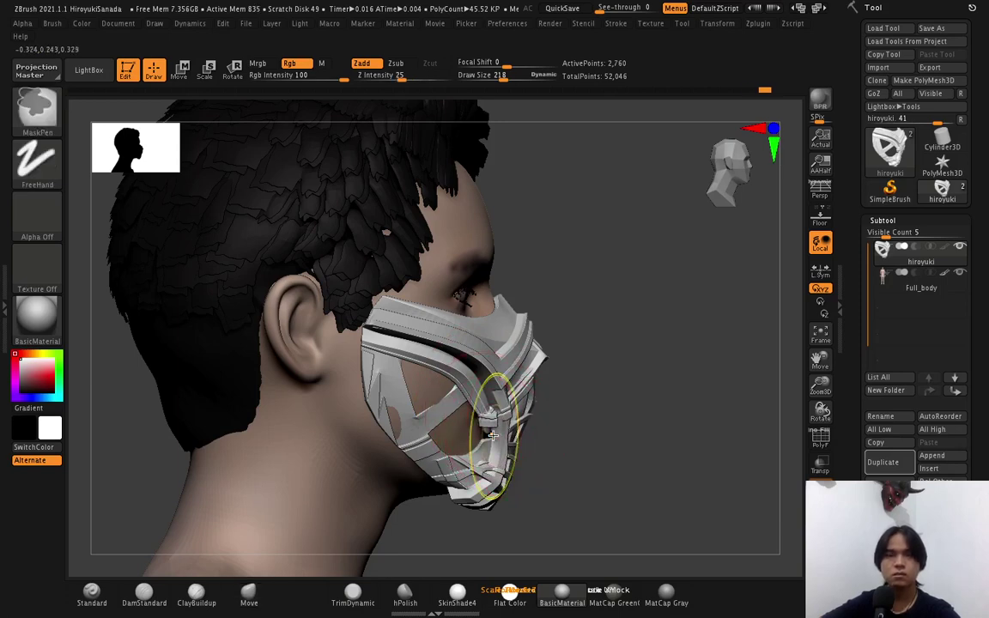
shift+drag(493, 436, 499, 447)
right_drag(498, 447, 380, 455)
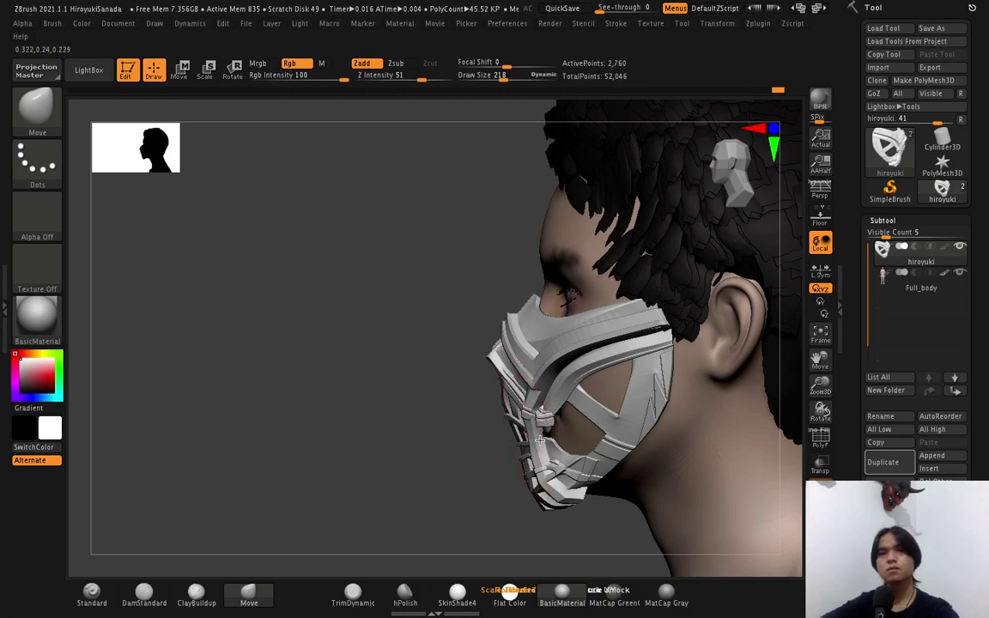
Move-brush the mask's upper band near the ear against the cheek, checking from three-quarter and side views.
right_drag(539, 439, 540, 440)
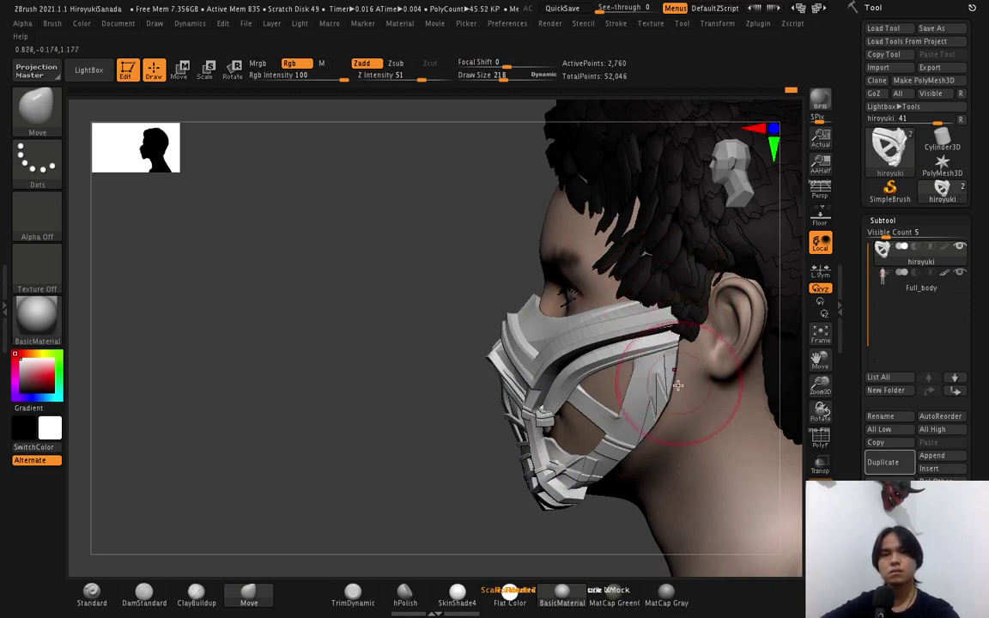
drag(683, 385, 706, 379)
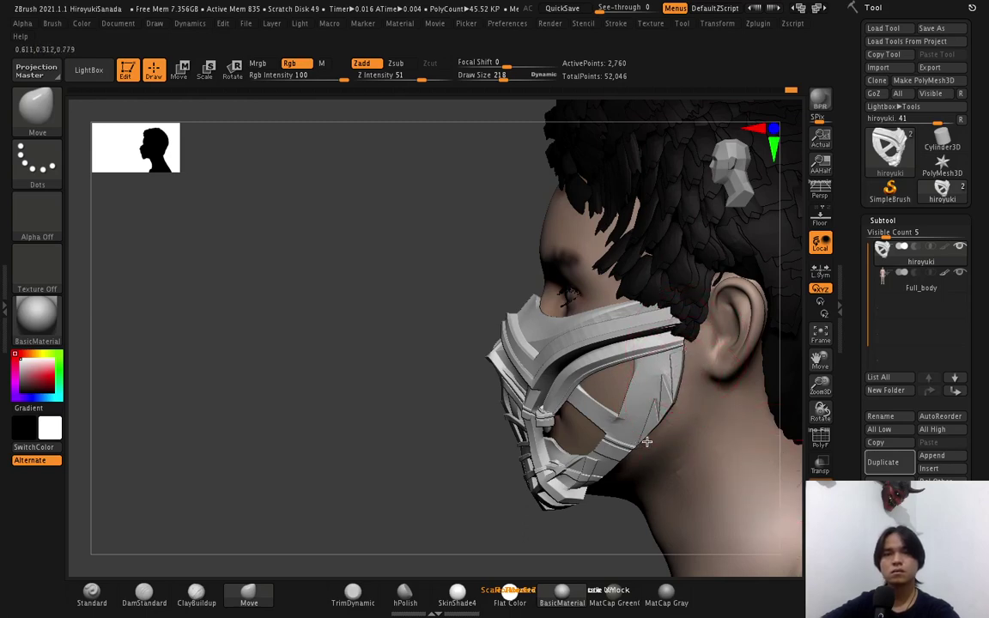
right_drag(632, 444, 670, 443)
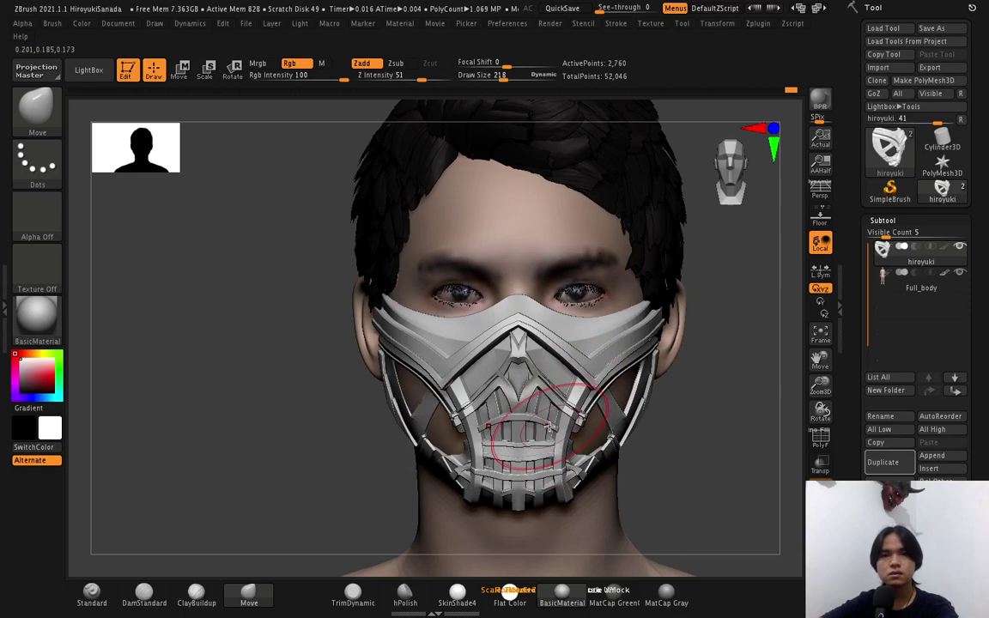
drag(550, 427, 537, 416)
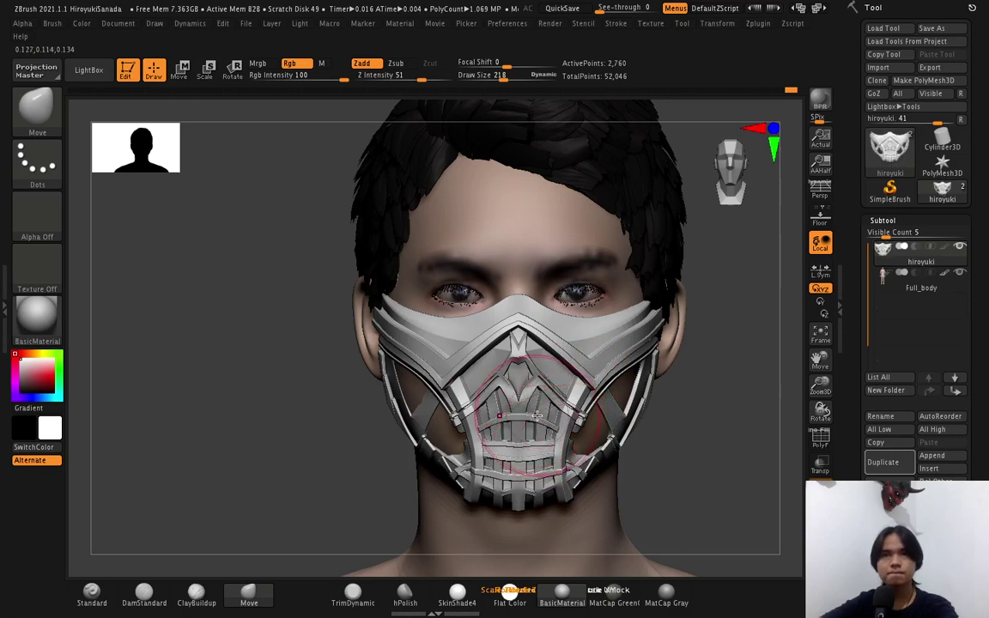
right_drag(532, 422, 494, 427)
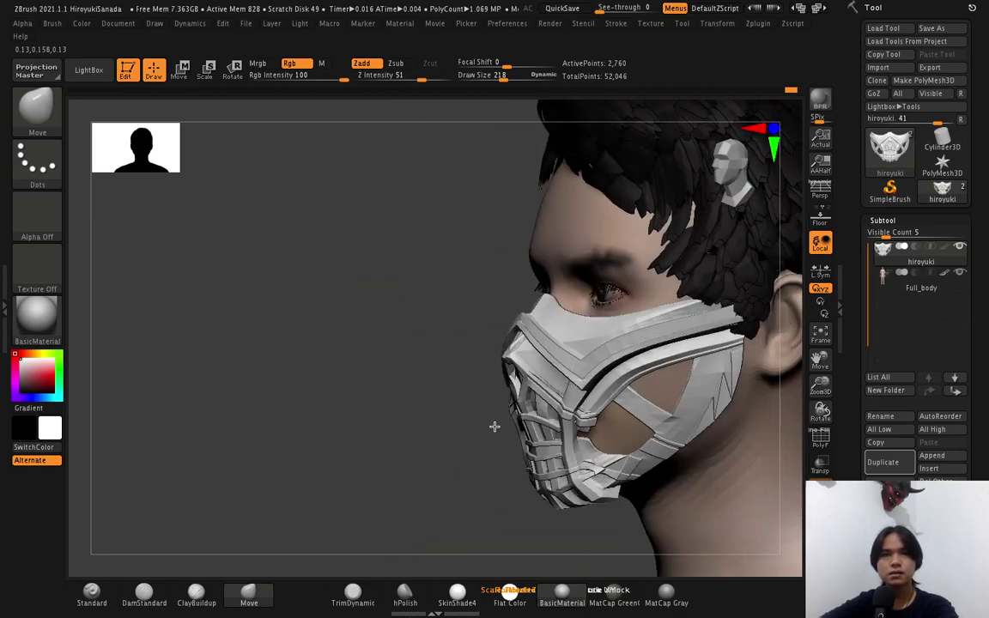
drag(495, 426, 495, 427)
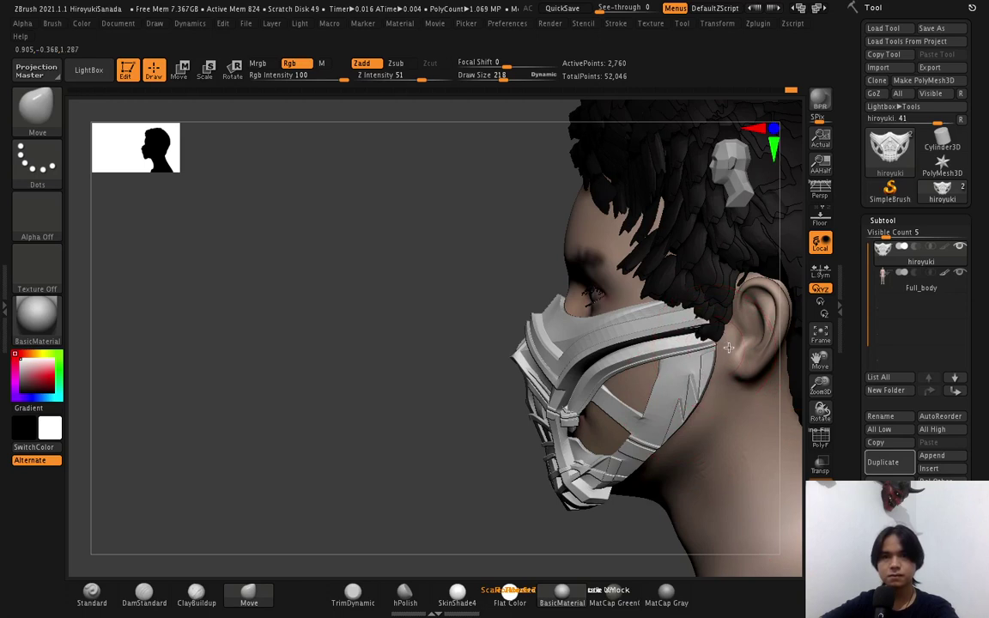
Undo and redo the recent reshaping, switch to Smooth, and turn on the PolyF wireframe.
key(ctrl)
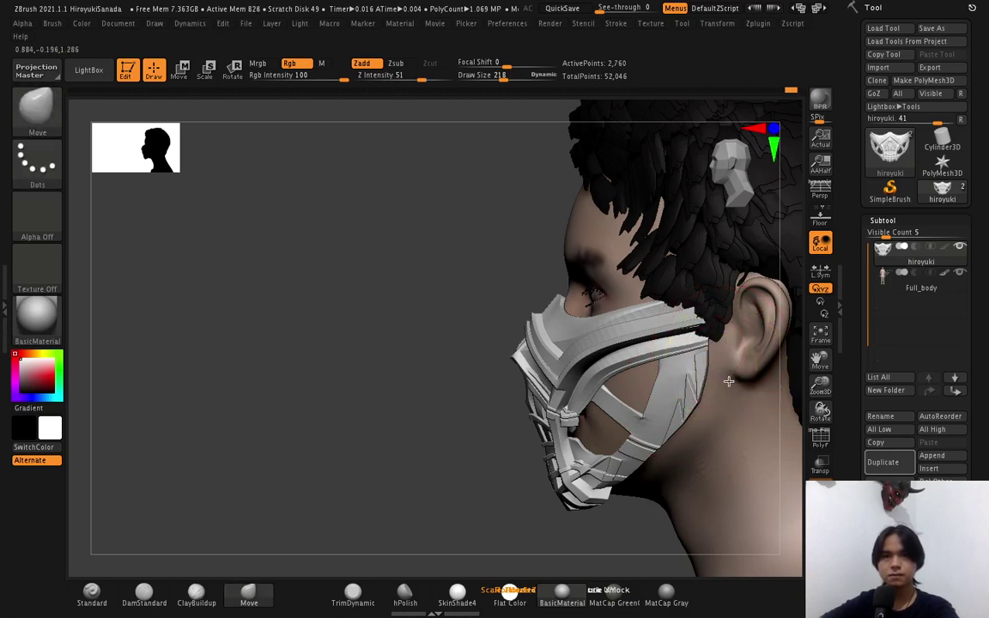
key(ctrl+z)
key(shift)
key(ctrl+z)
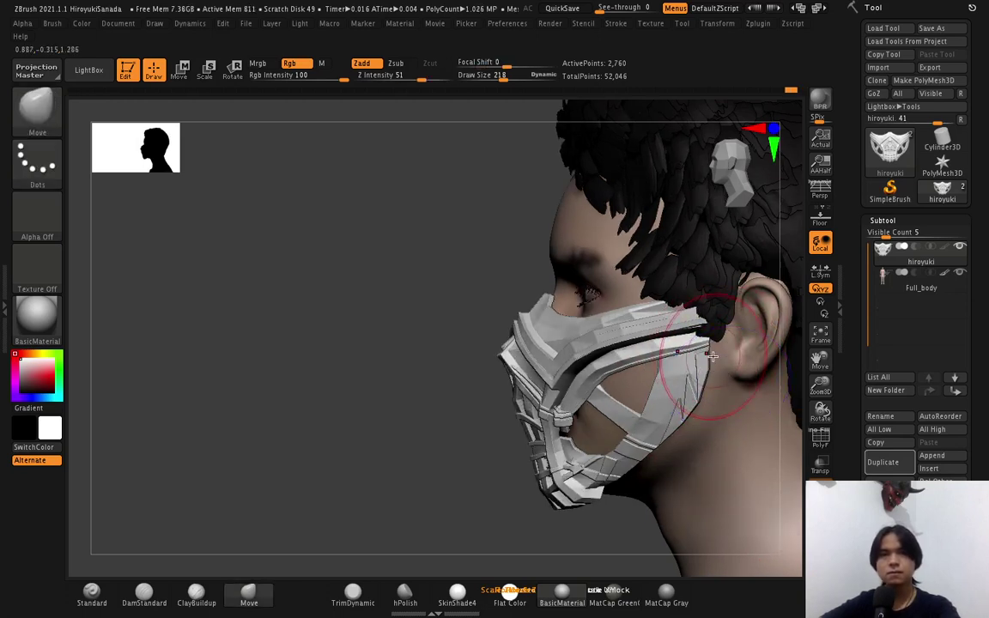
key(shift)
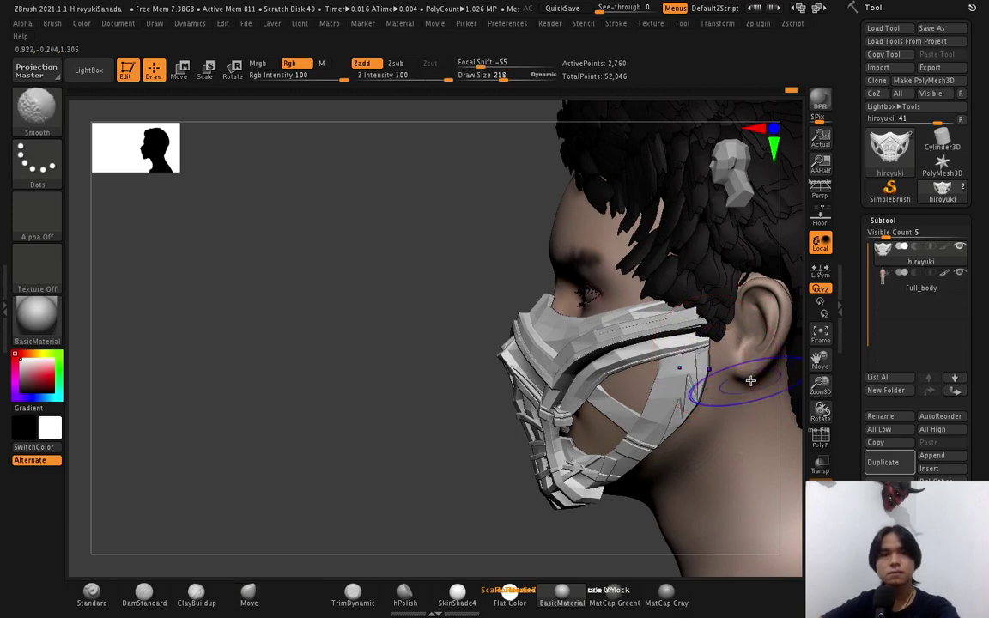
key(shift+f)
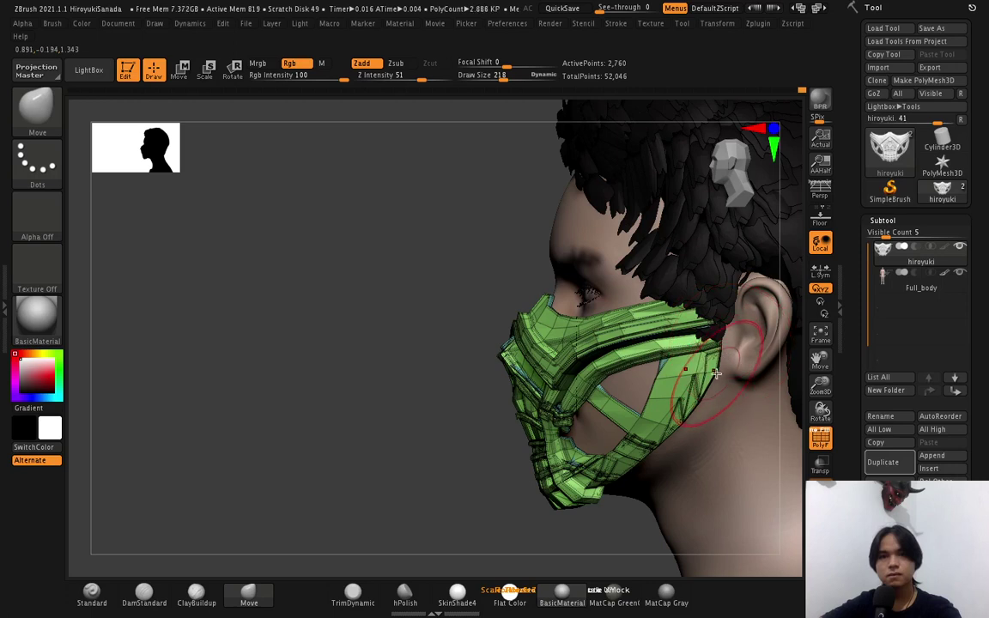
Nudge the ear strap closer to the cheek, lower Draw Size to 188, and turn PolyF off.
drag(707, 364, 720, 379)
key(ctrl+z)
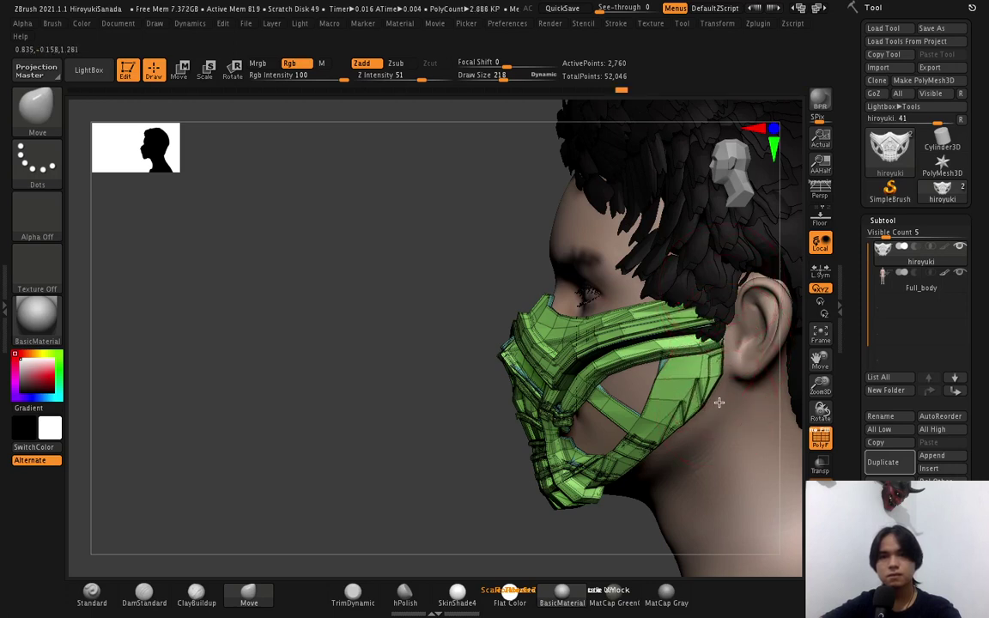
drag(718, 399, 706, 384)
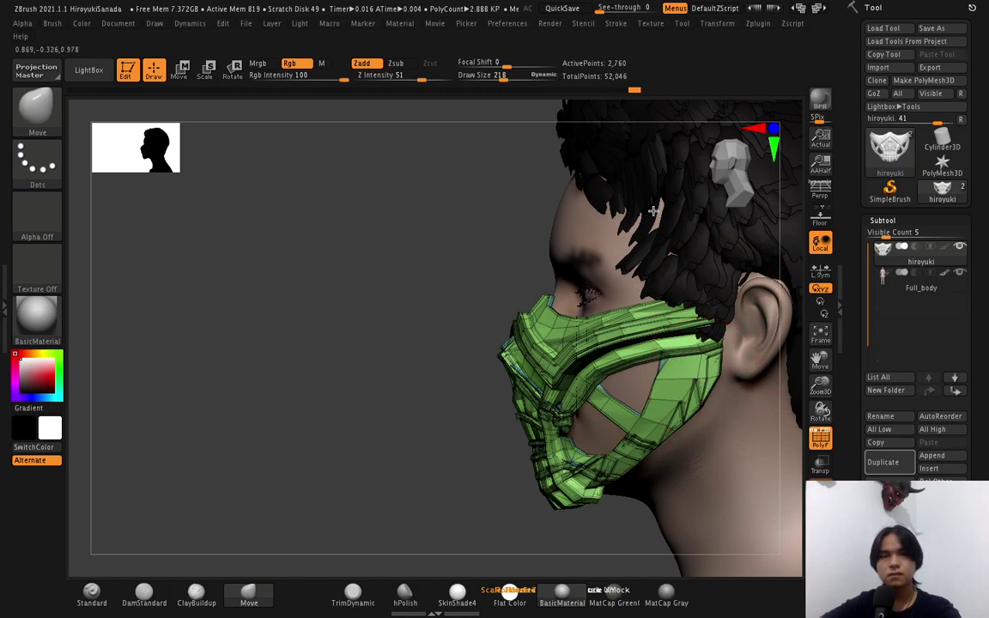
drag(508, 76, 501, 77)
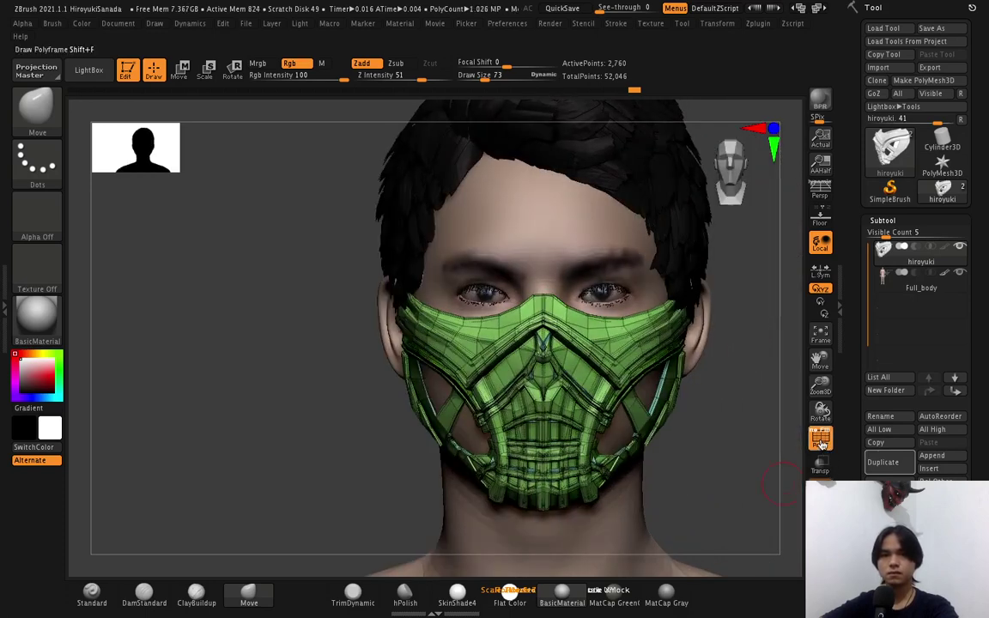
key(shift+f)
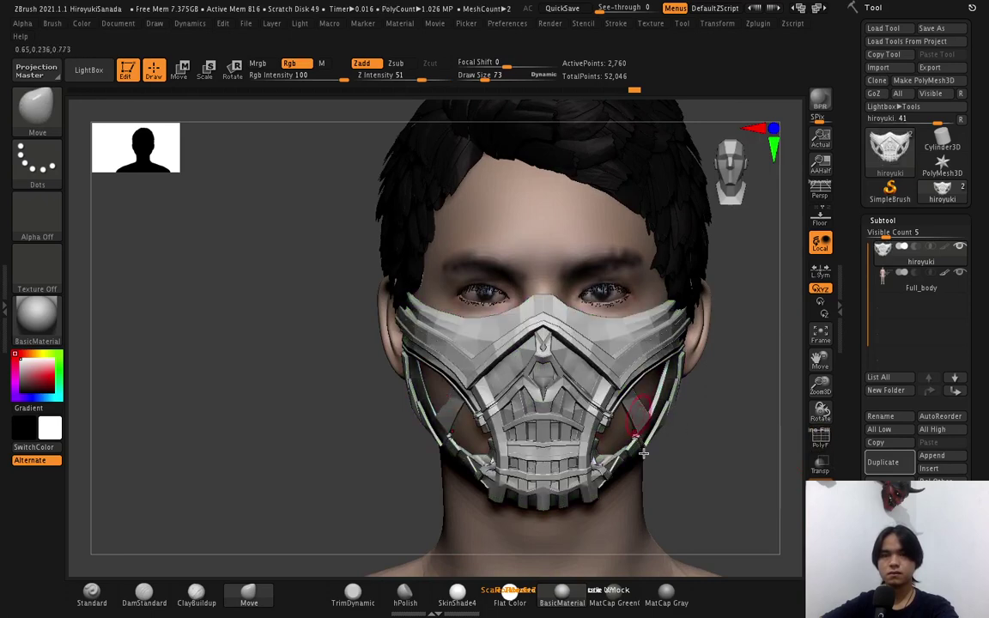
With symmetry on, MaskPen both side openings of the face mask, then view the head's left side.
ctrl+right_drag(643, 453, 637, 424)
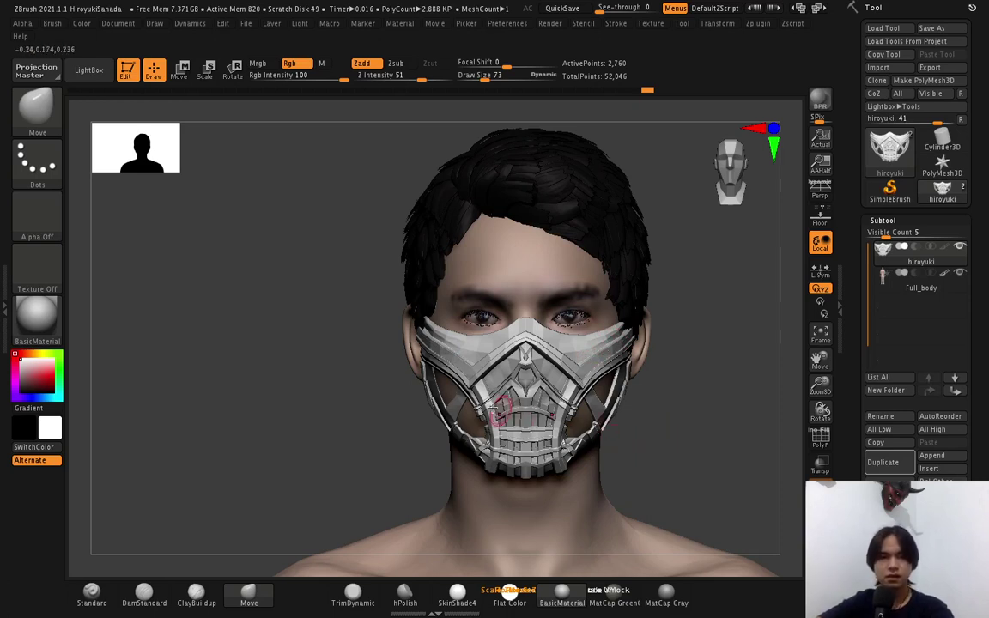
drag(442, 382, 453, 399)
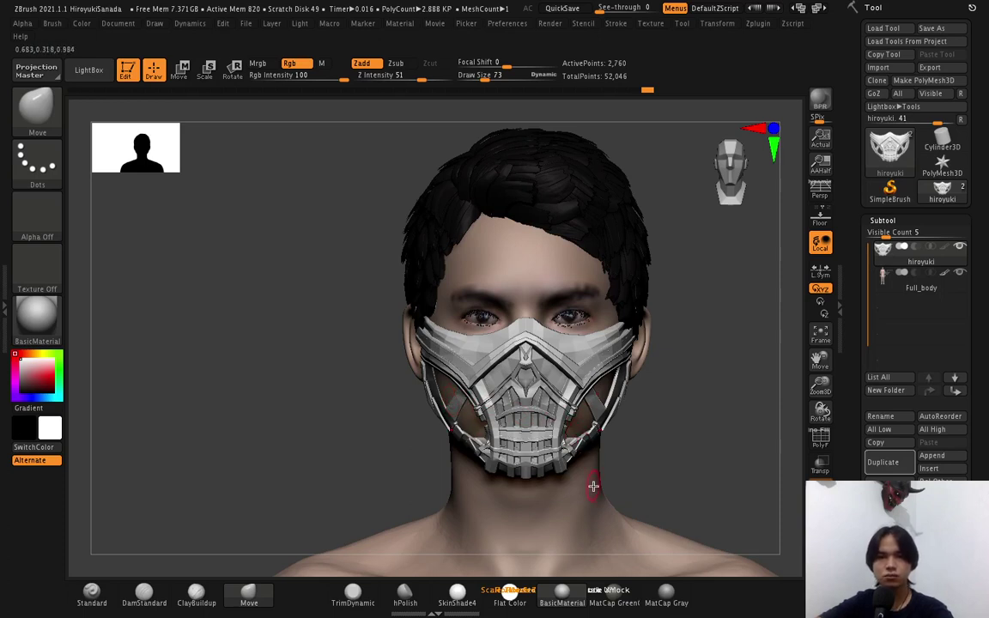
drag(620, 465, 629, 466)
click(630, 466)
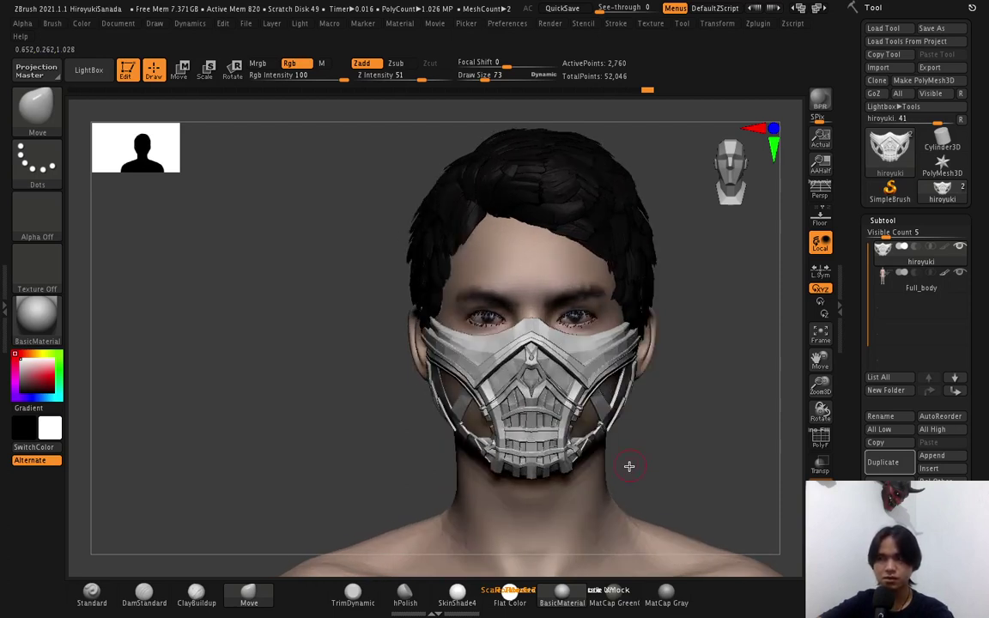
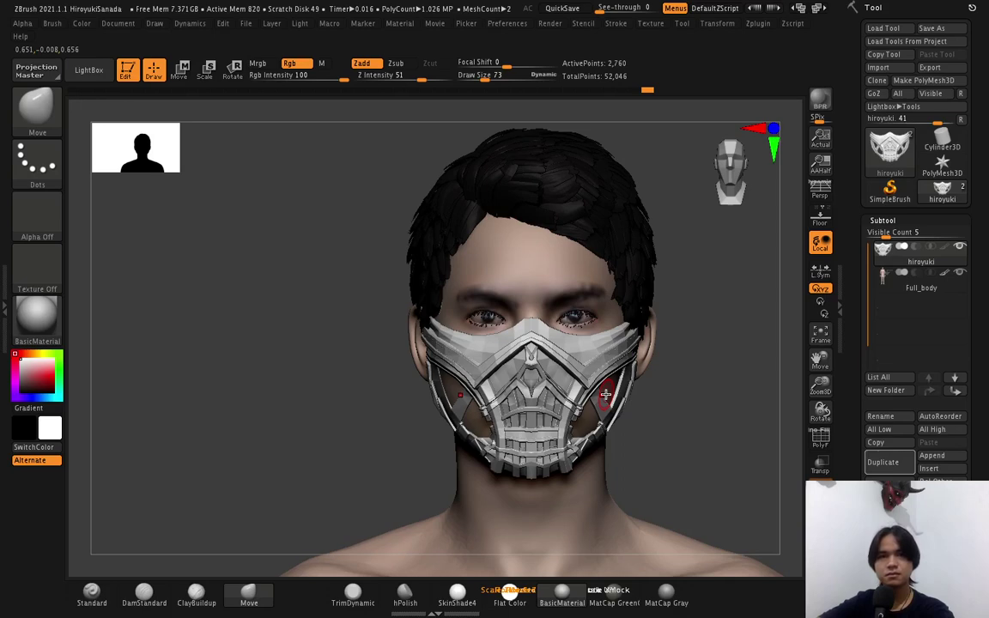
Turn to a three-quarter view and turn on Solo so the mask shows without the head.
mouse_move(638, 433)
mouse_down()
mouse_move(597, 431)
mouse_move(538, 388)
mouse_up()
key(ctrl)
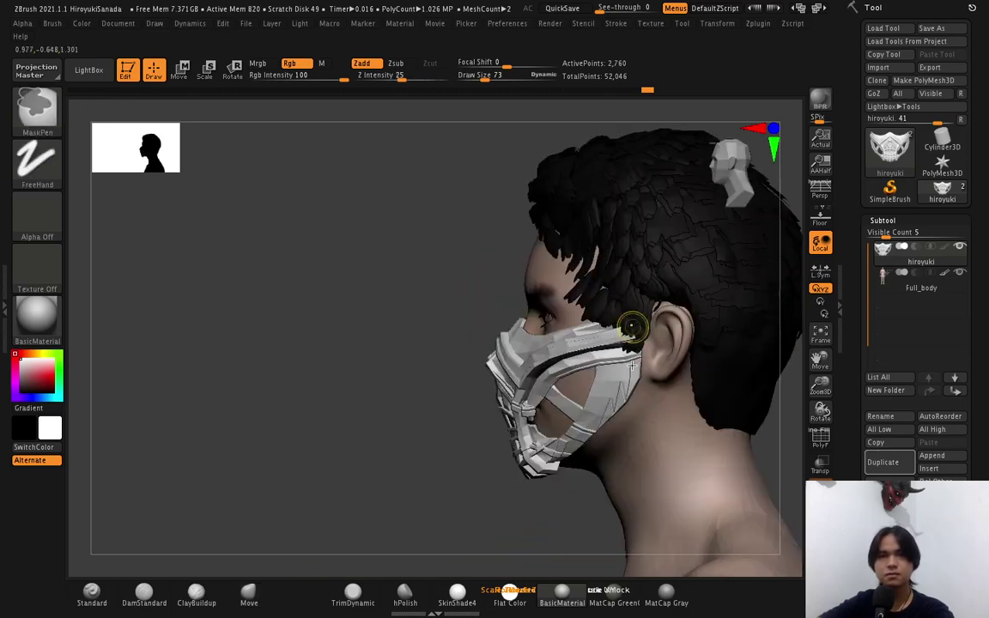
scroll(633, 361, up, 2)
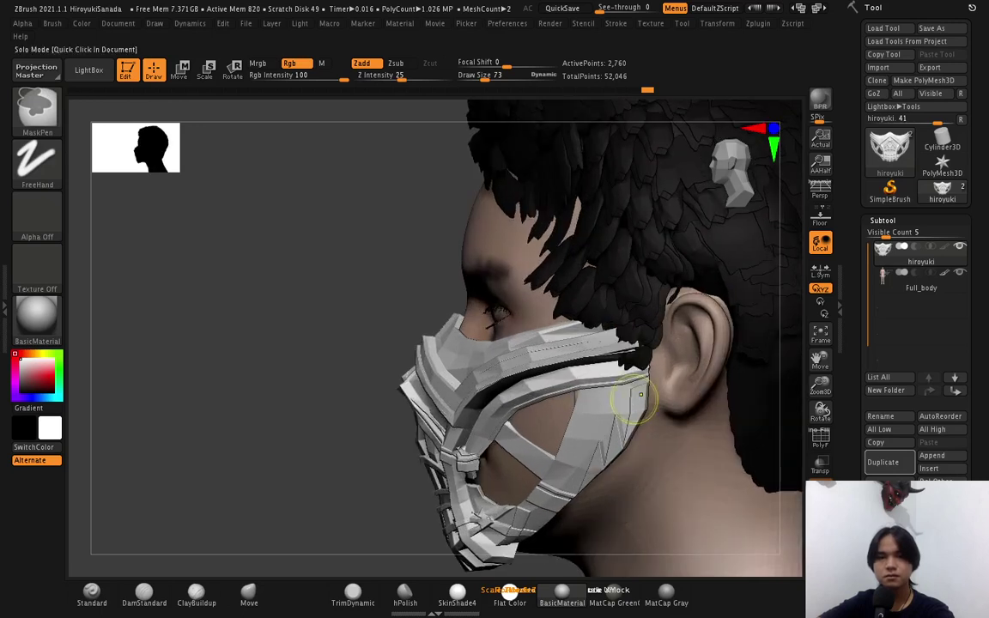
click(820, 515)
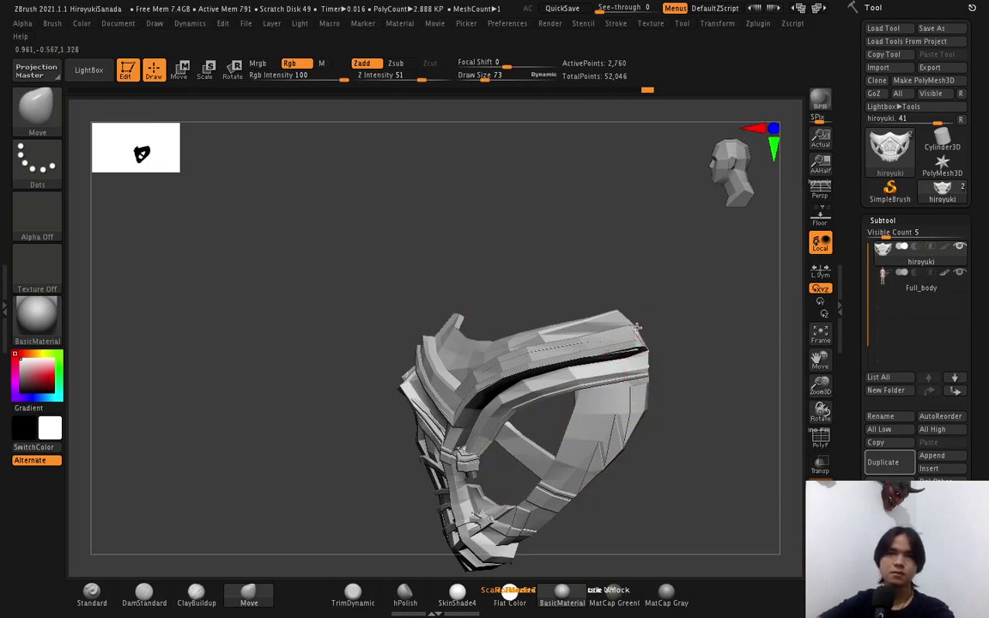
Set Draw Size to 135 and pull the mask's top-right corner up and outward with Move.
click(495, 75)
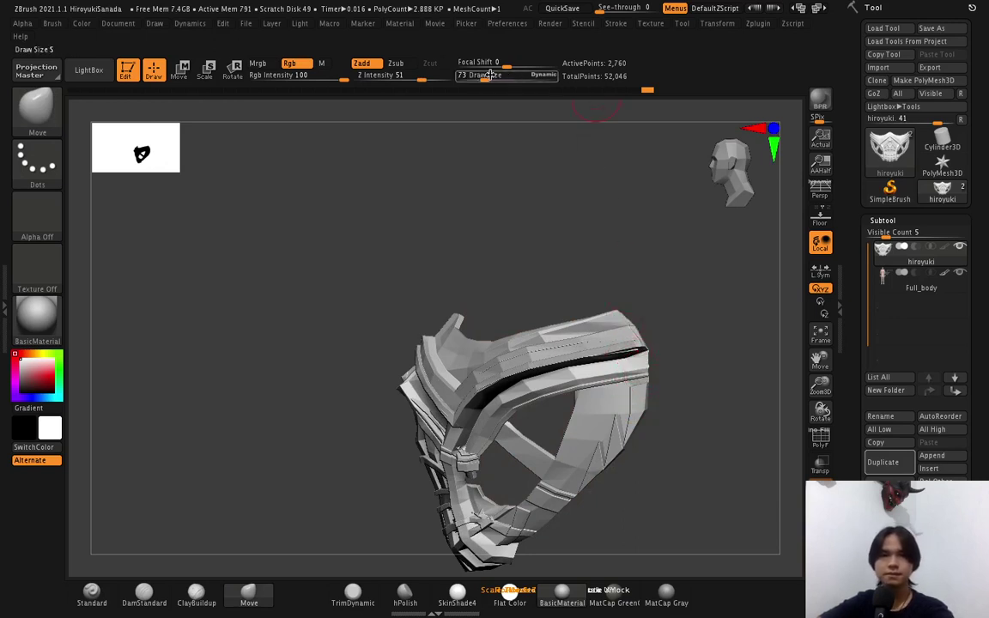
text(135)
key(Return)
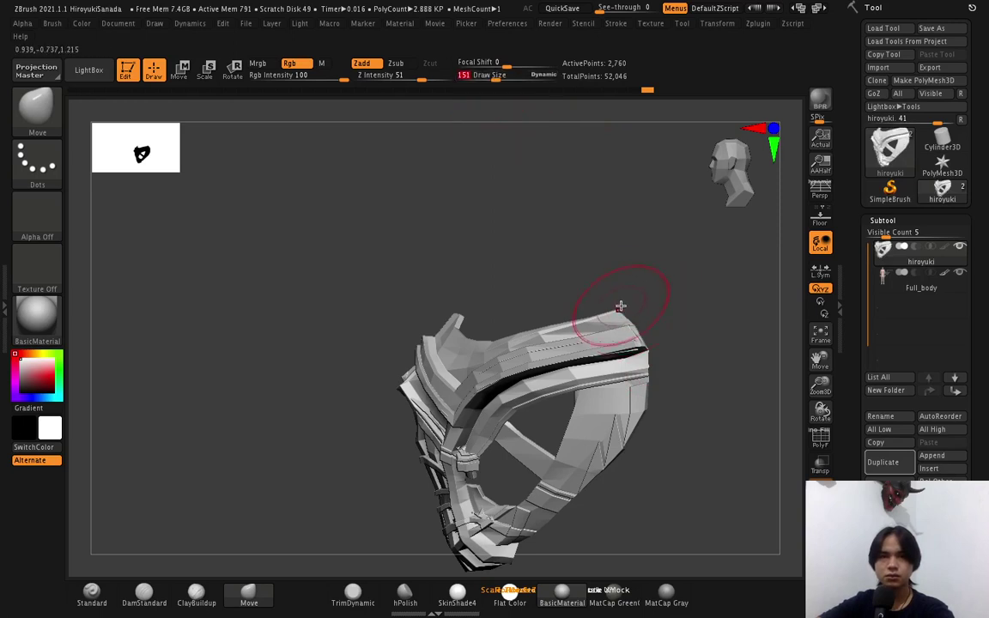
drag(619, 306, 644, 302)
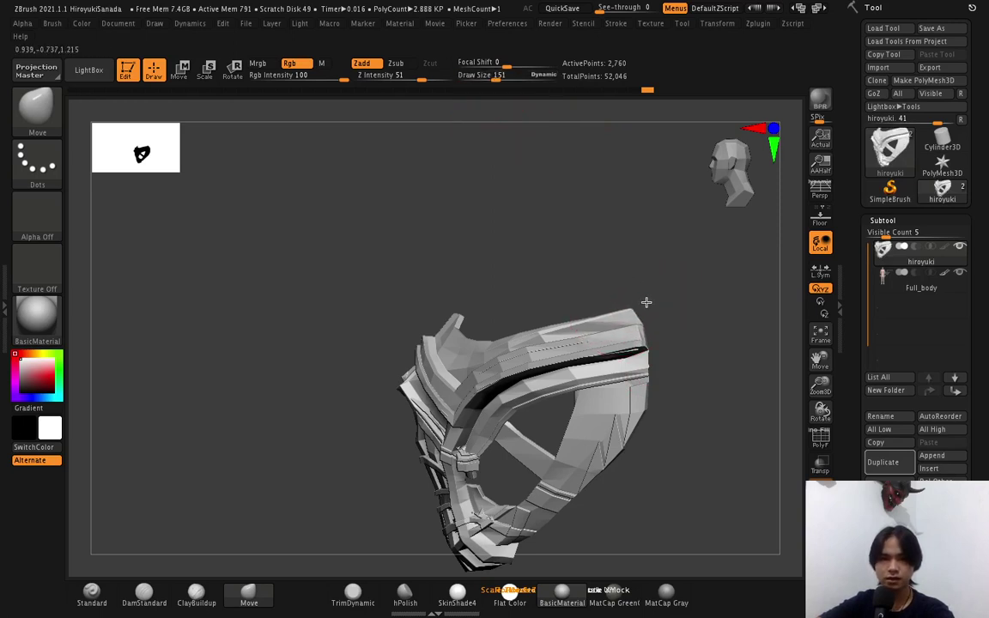
drag(646, 304, 647, 417)
drag(629, 225, 627, 212)
drag(601, 275, 653, 283)
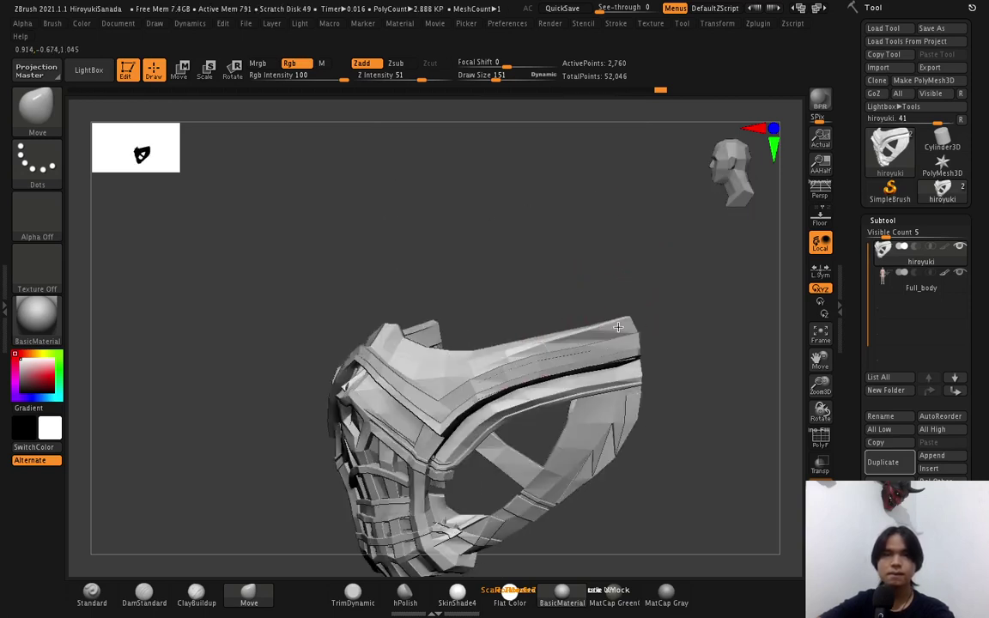
drag(664, 341, 651, 345)
drag(668, 390, 645, 324)
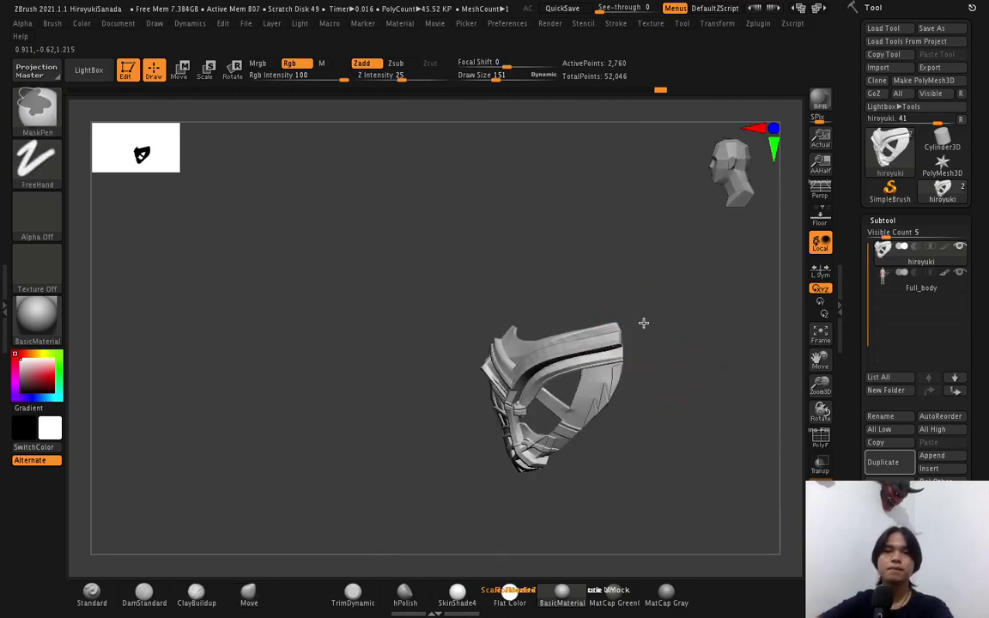
shift+drag(667, 379, 675, 380)
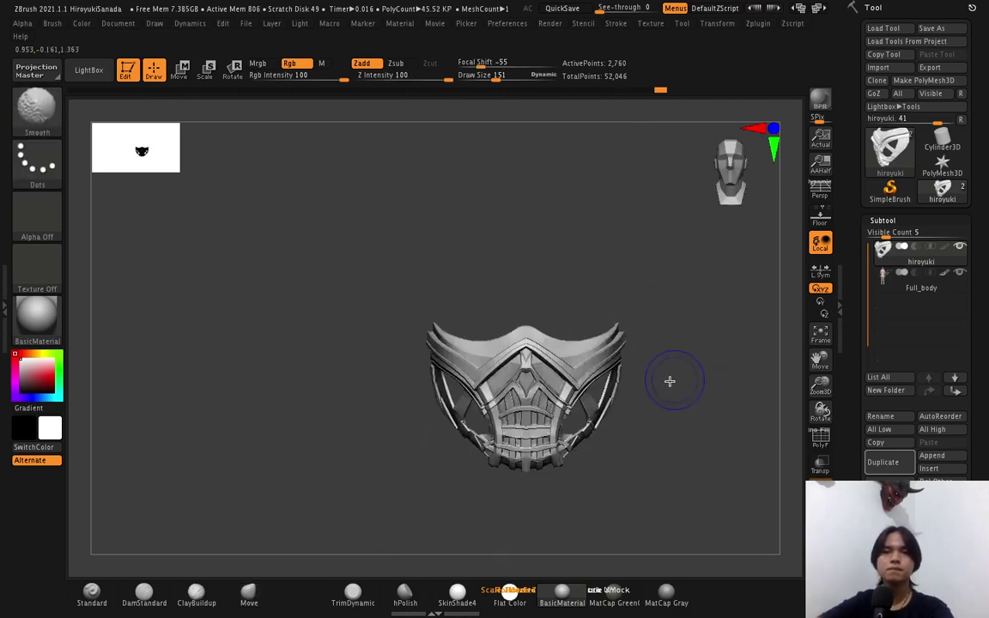
Zoom in on the mask and expand the Tool palette's Geometry subpalette with its subdivision and crease options.
ctrl+right_drag(669, 380, 584, 432)
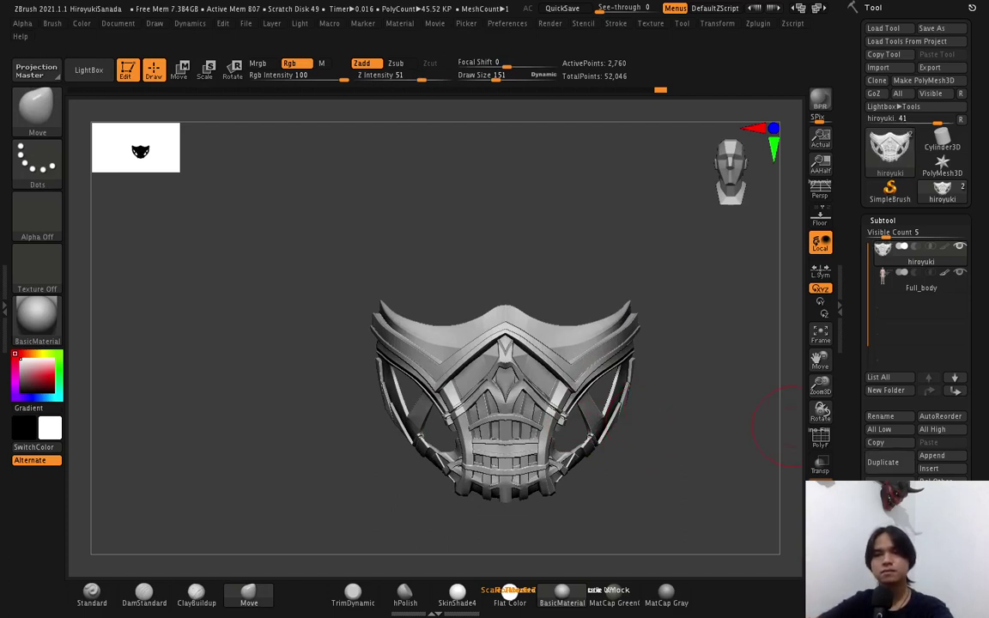
scroll(915, 300, down, 5)
scroll(912, 344, up, 3)
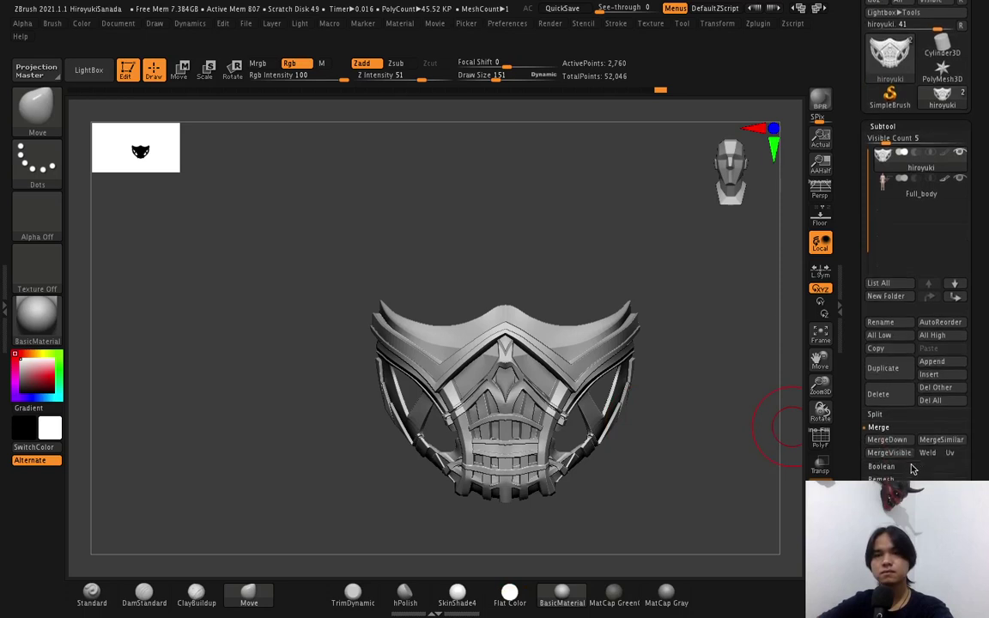
scroll(913, 343, up, 2)
scroll(913, 419, down, 8)
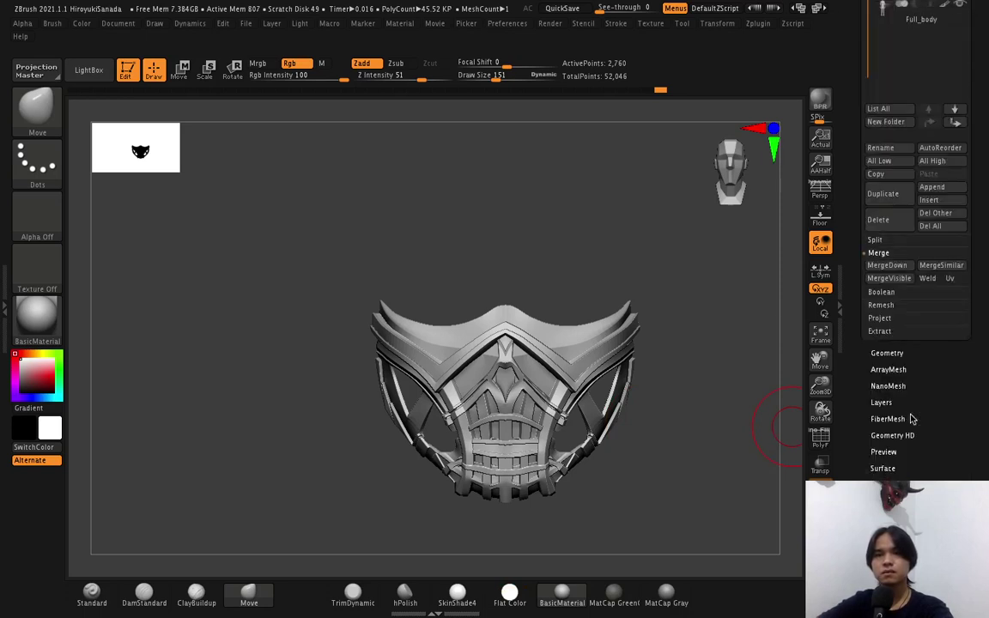
click(887, 353)
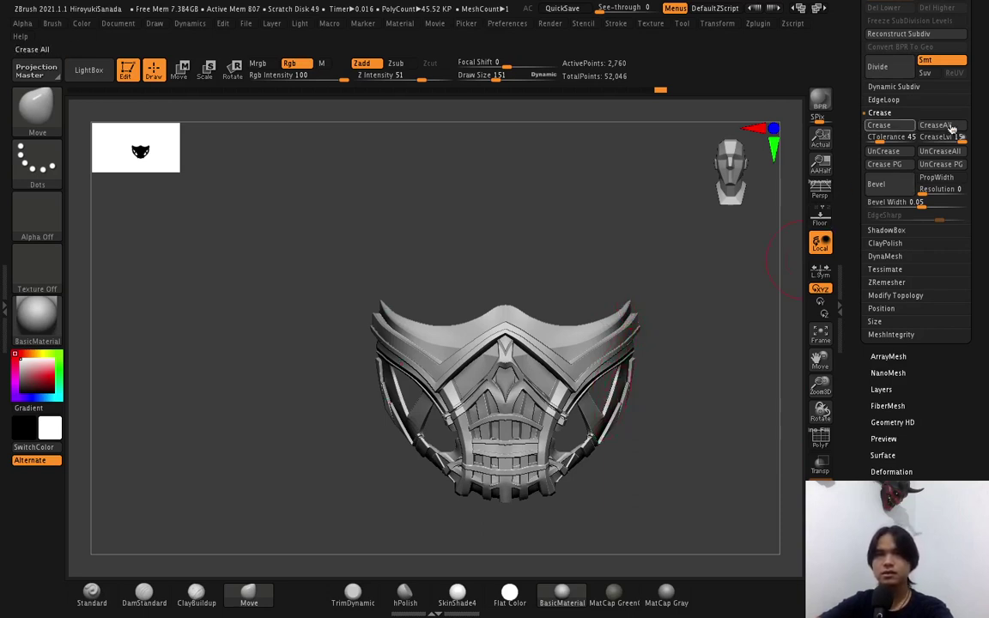
drag(977, 123, 977, 210)
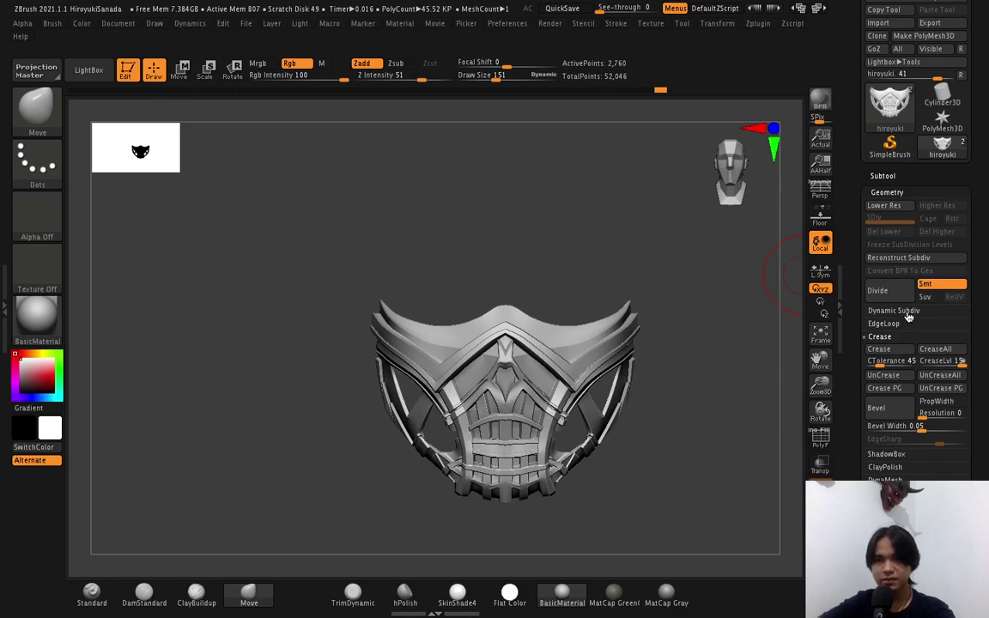
Apply Dynamic Subdiv to bake real subdivision levels, then duplicate the mask subtool as hiroyuki1.
click(909, 314)
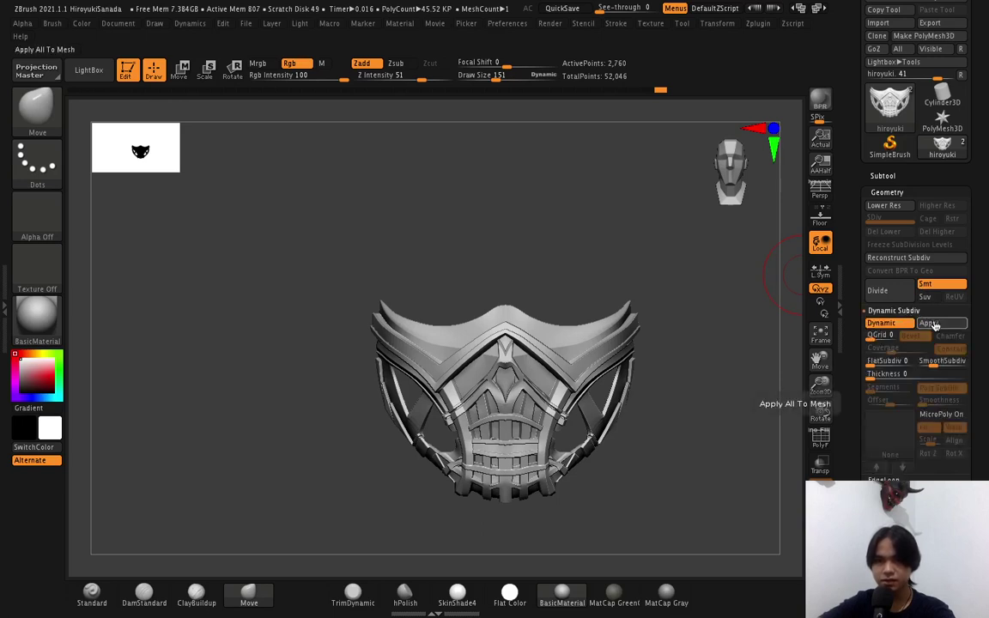
click(933, 324)
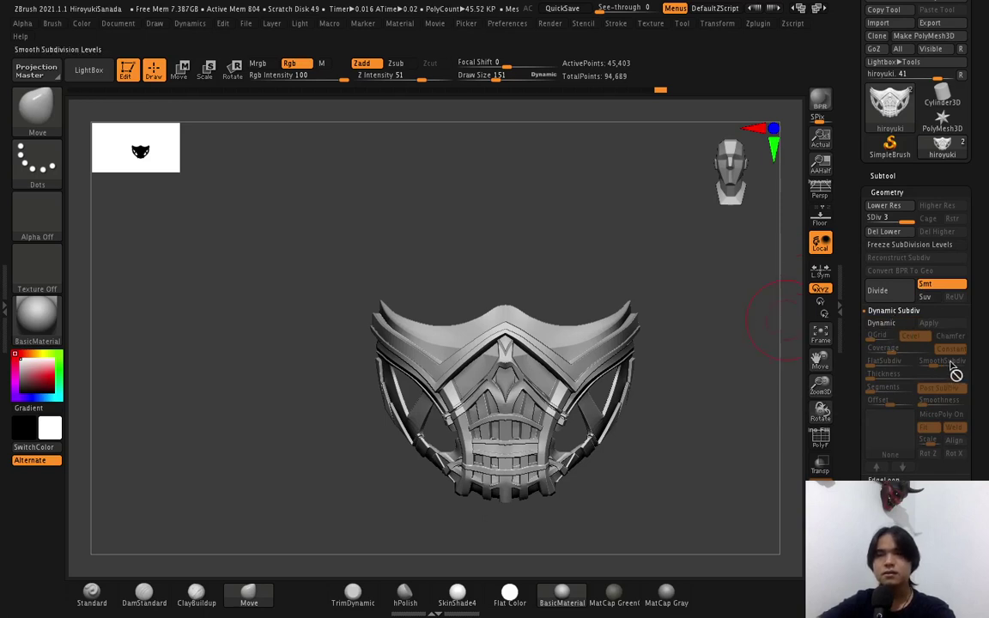
click(905, 175)
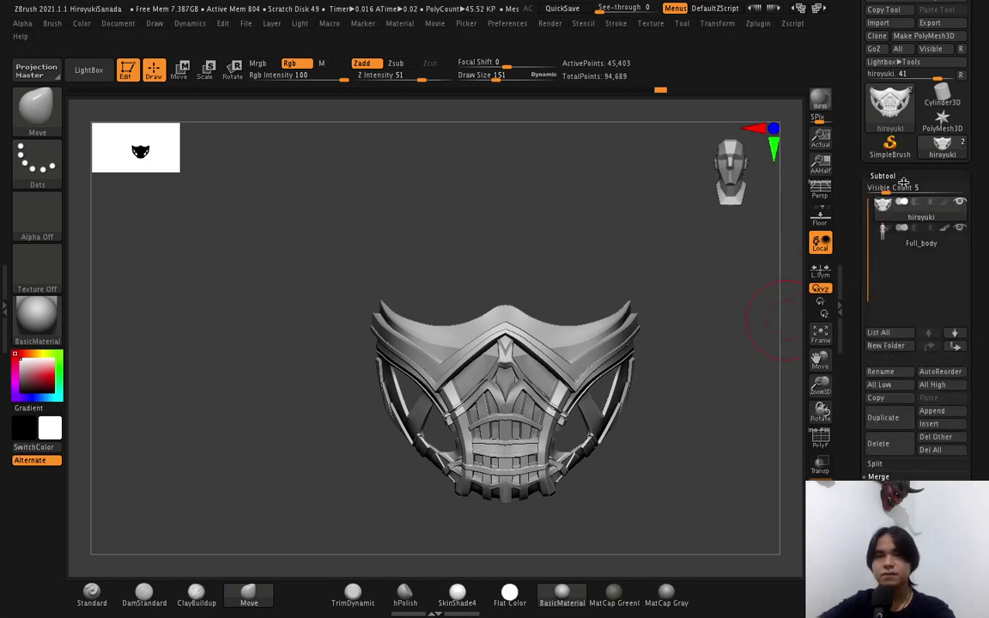
click(897, 424)
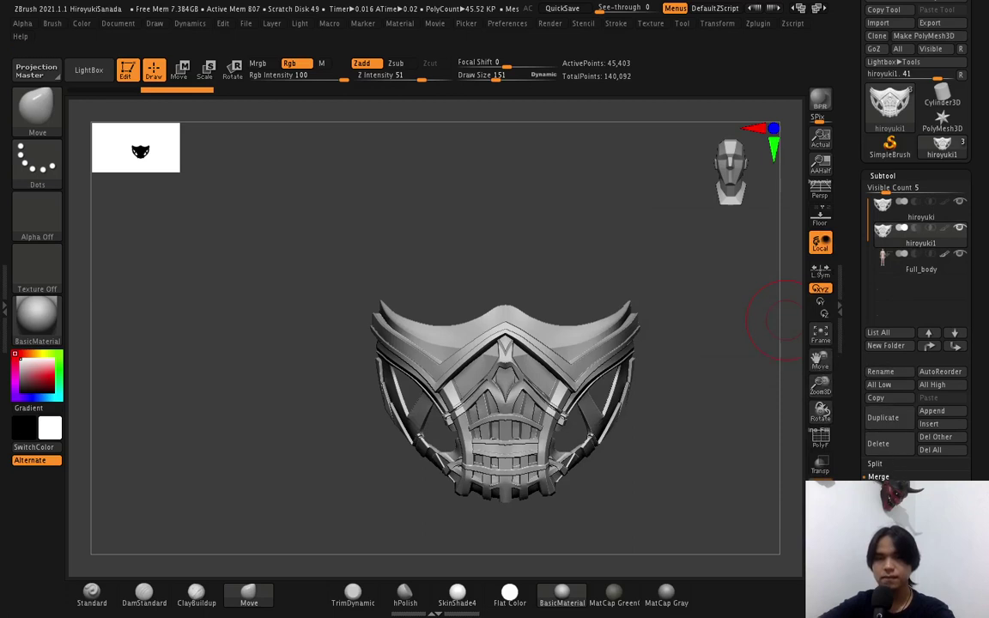
Collapse the Subtool list, toggle PolyF on and off, and collapse Dynamic Subdiv to reveal Crease.
click(883, 175)
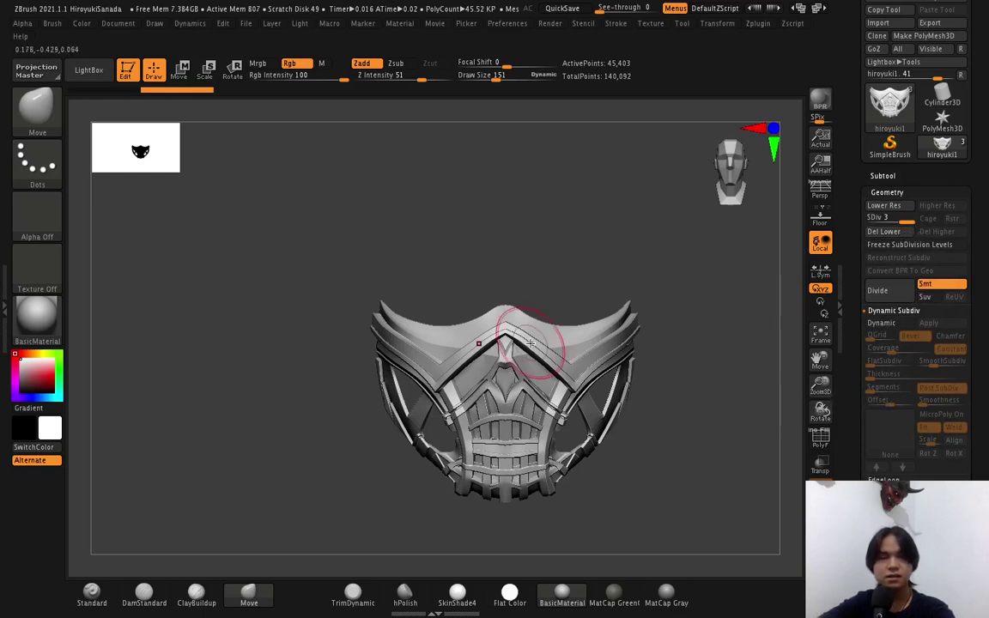
ctrl+scroll(524, 359, up, 5)
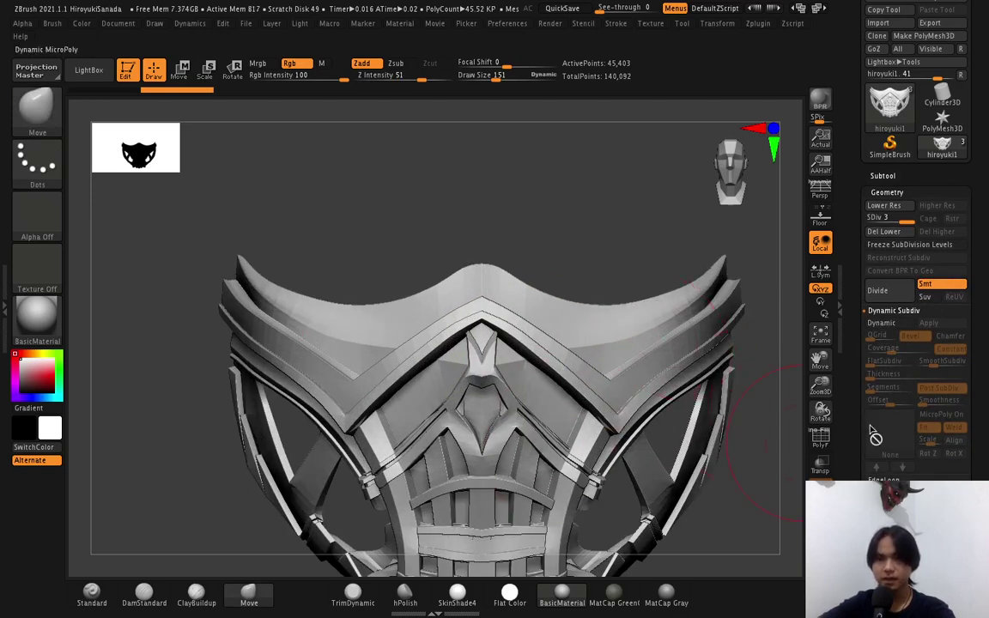
click(823, 446)
click(823, 447)
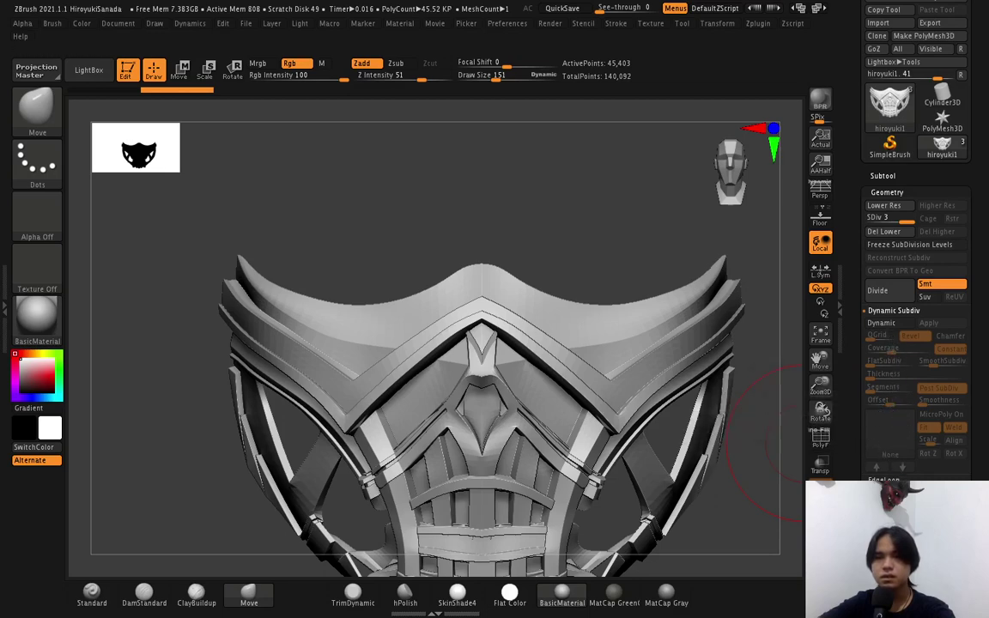
click(893, 310)
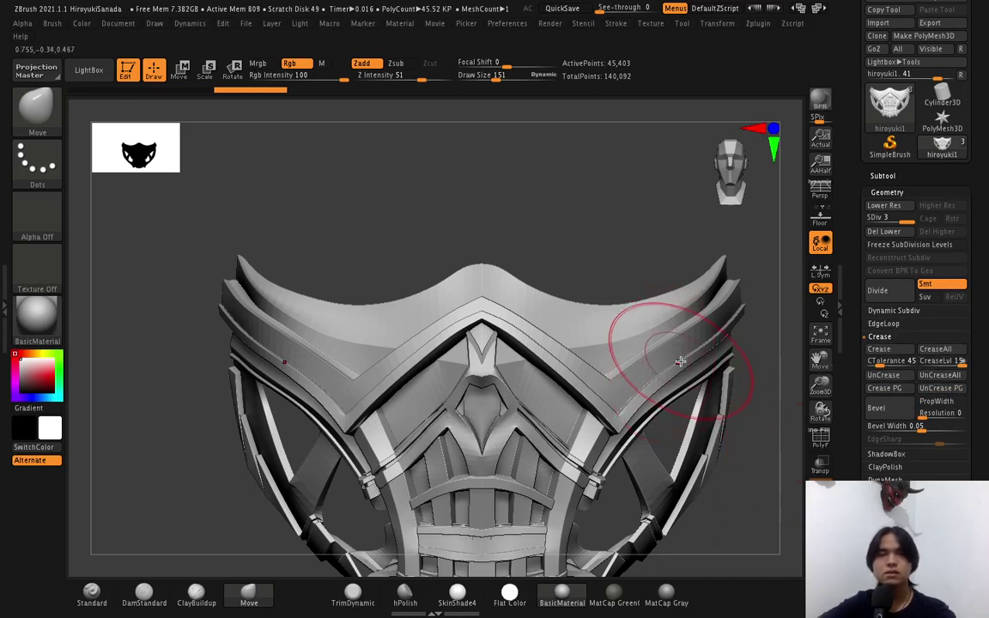
Subdivide the duplicated mask with Ctrl+D, drop to level 3 with Shift+D, then subdivide again.
key(ctrl)
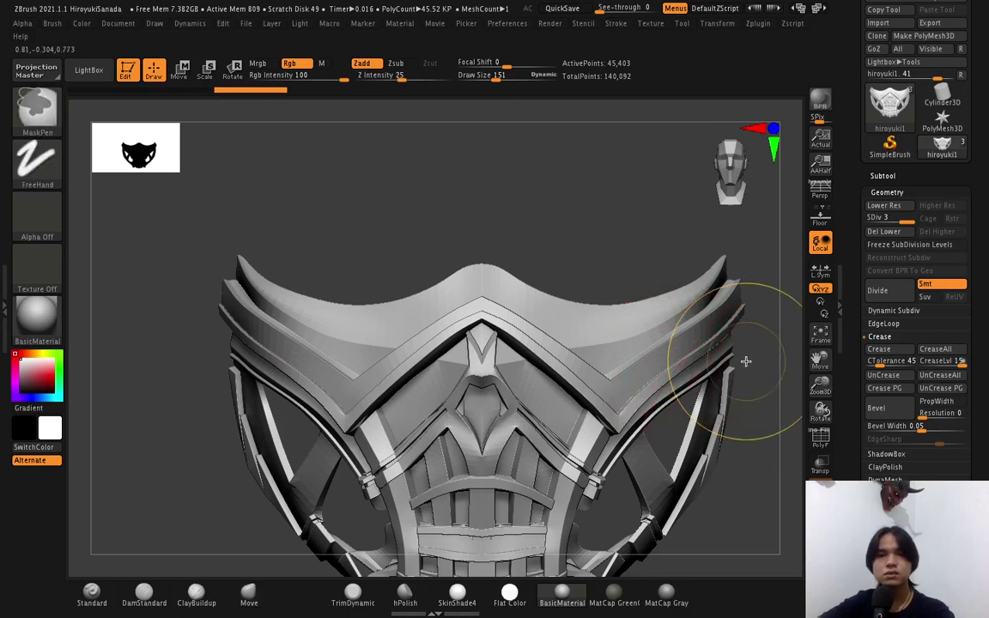
key(ctrl+d)
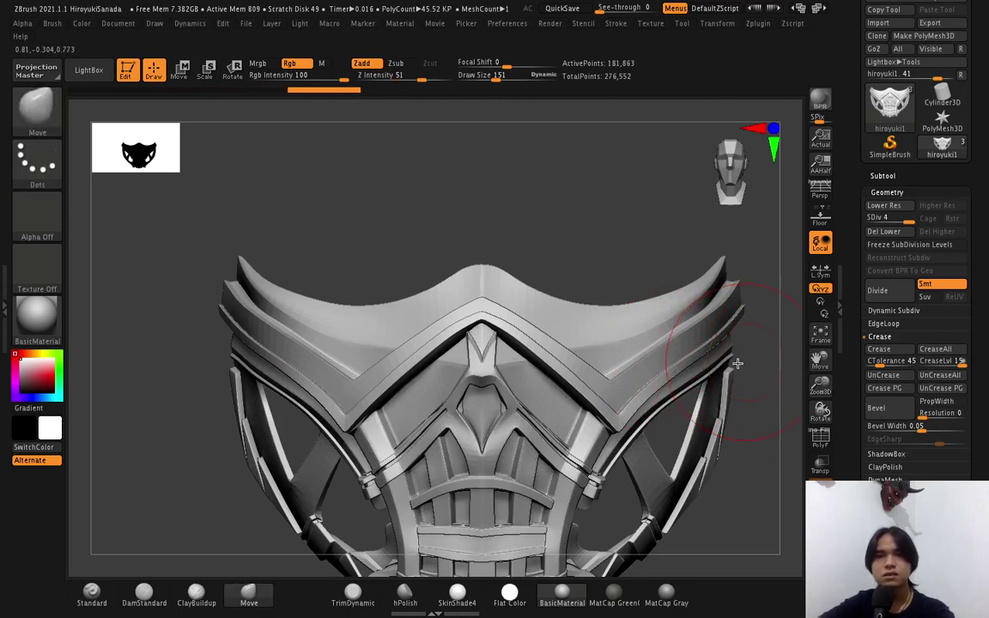
key(ctrl)
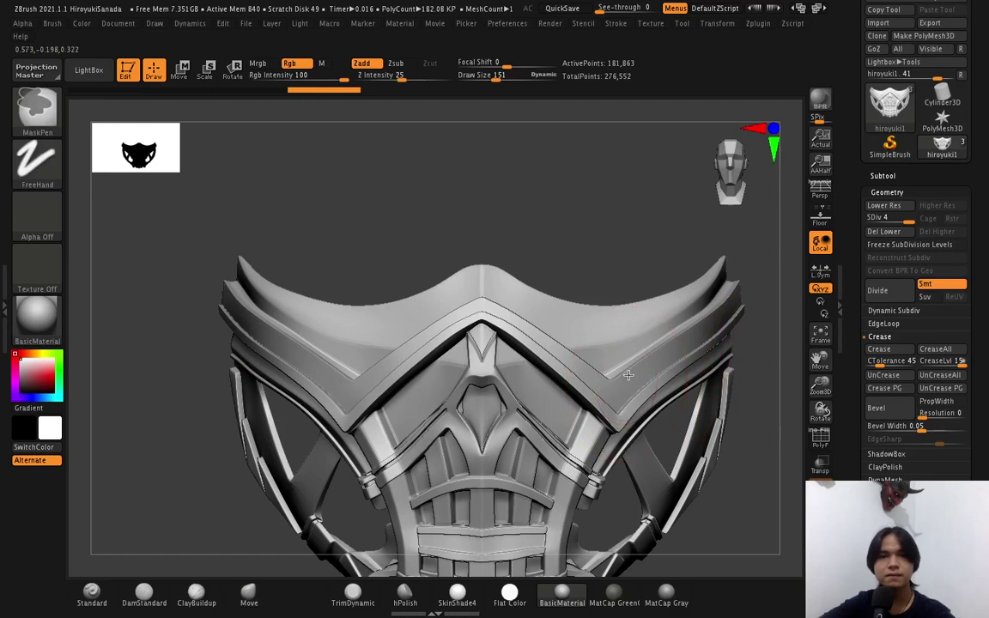
drag(738, 241, 645, 412)
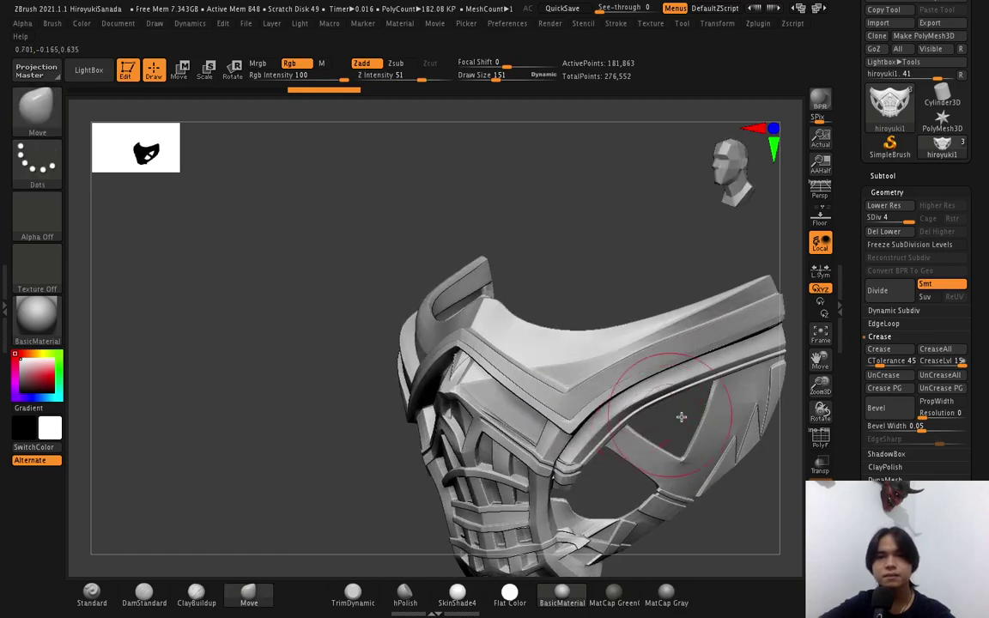
key(shift+d)
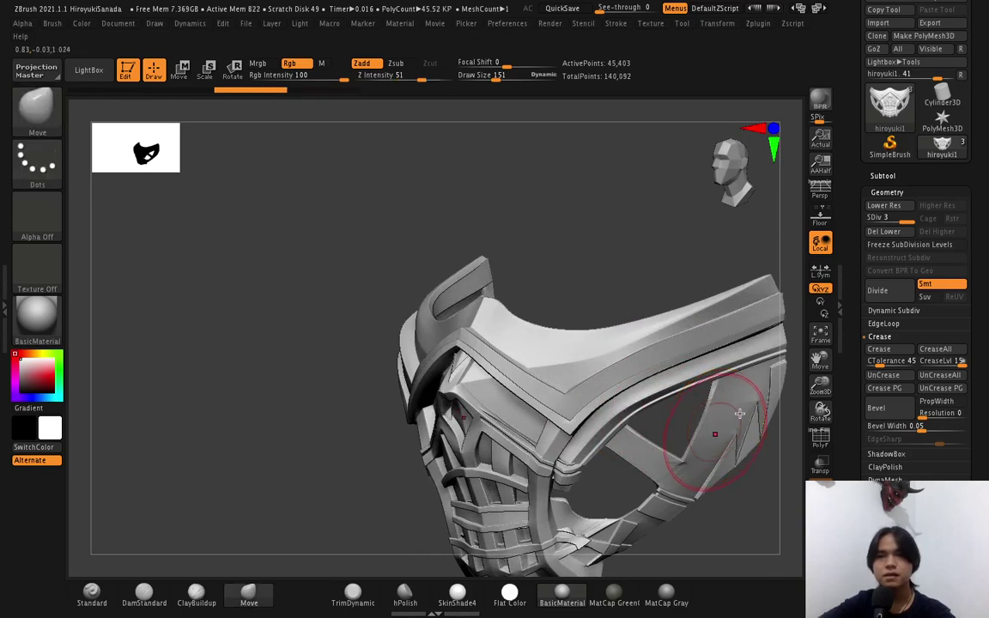
key(ctrl)
key(ctrl+d)
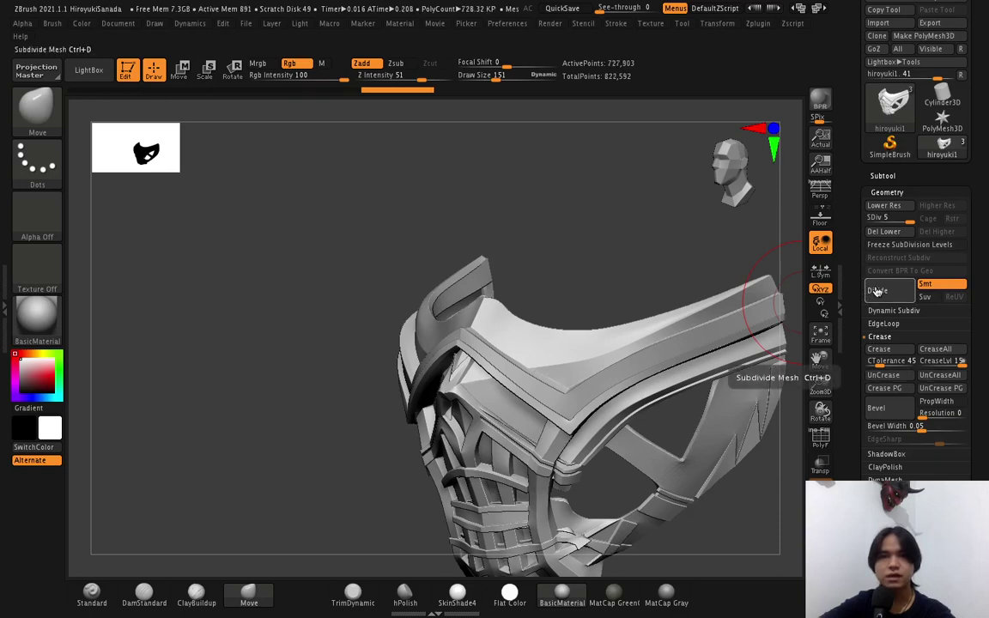
mouse_move(596, 353)
right_down()
mouse_move(611, 356)
mouse_move(596, 353)
mouse_move(634, 394)
mouse_move(588, 402)
right_up()
drag(577, 407, 539, 359)
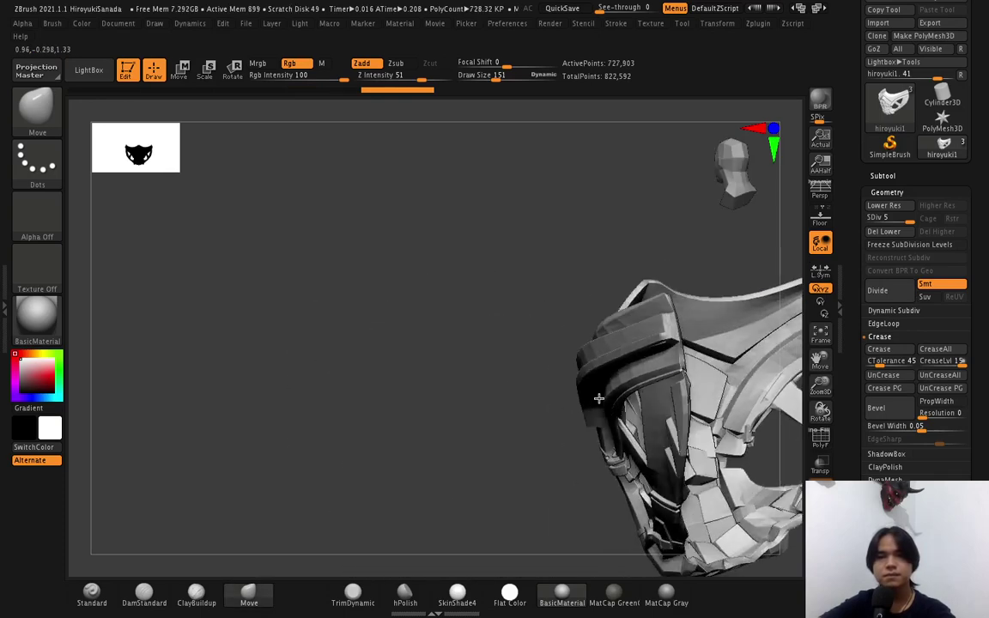
Delete the mask's lower subdivision levels with Del Lower, keeping only the top level.
click(887, 235)
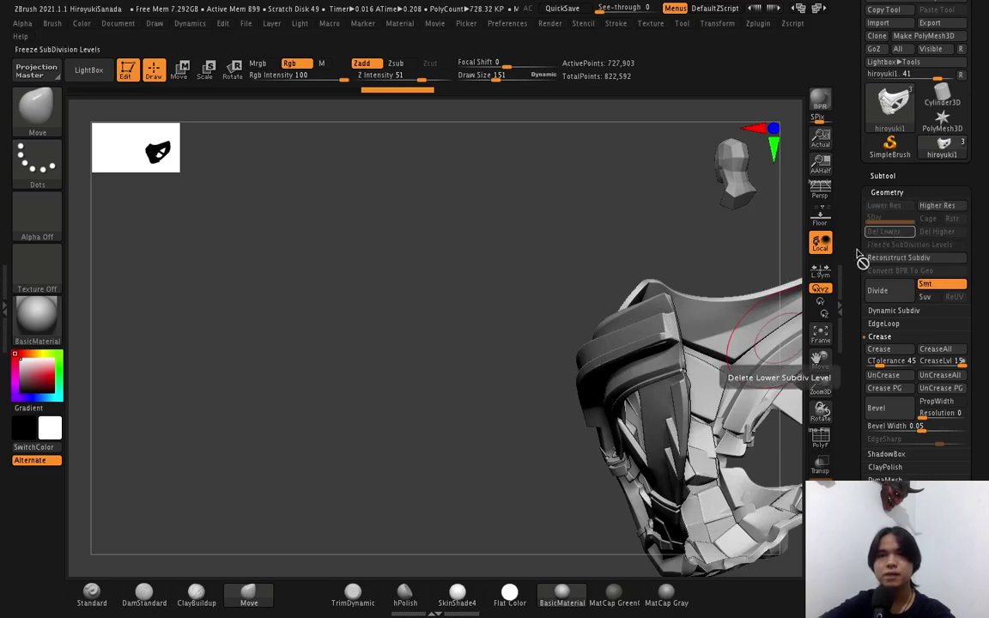
right_drag(662, 348, 640, 359)
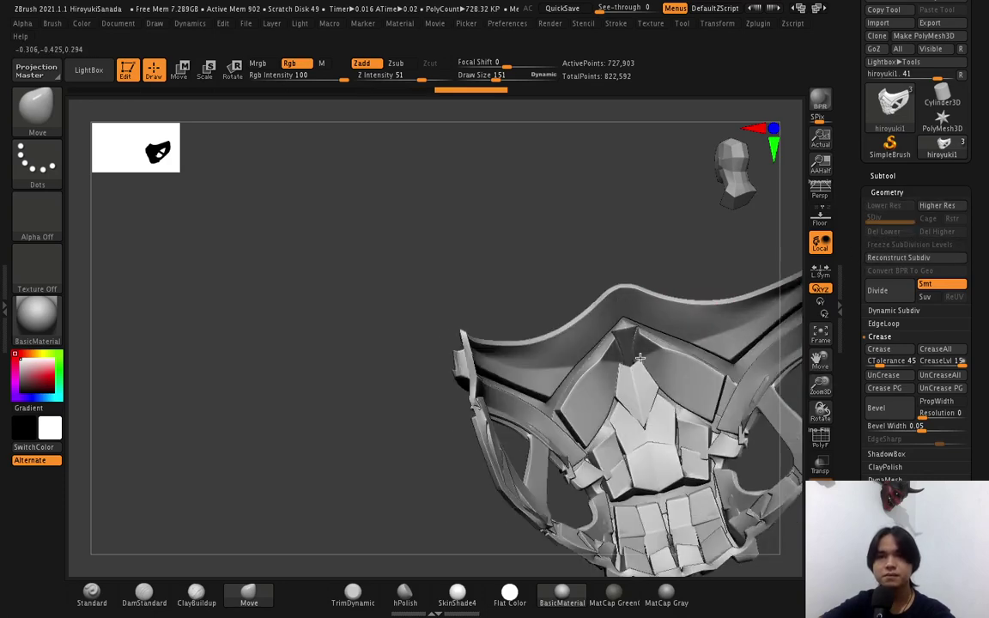
mouse_move(457, 364)
right_down()
mouse_move(411, 340)
mouse_move(416, 319)
mouse_move(460, 349)
right_up()
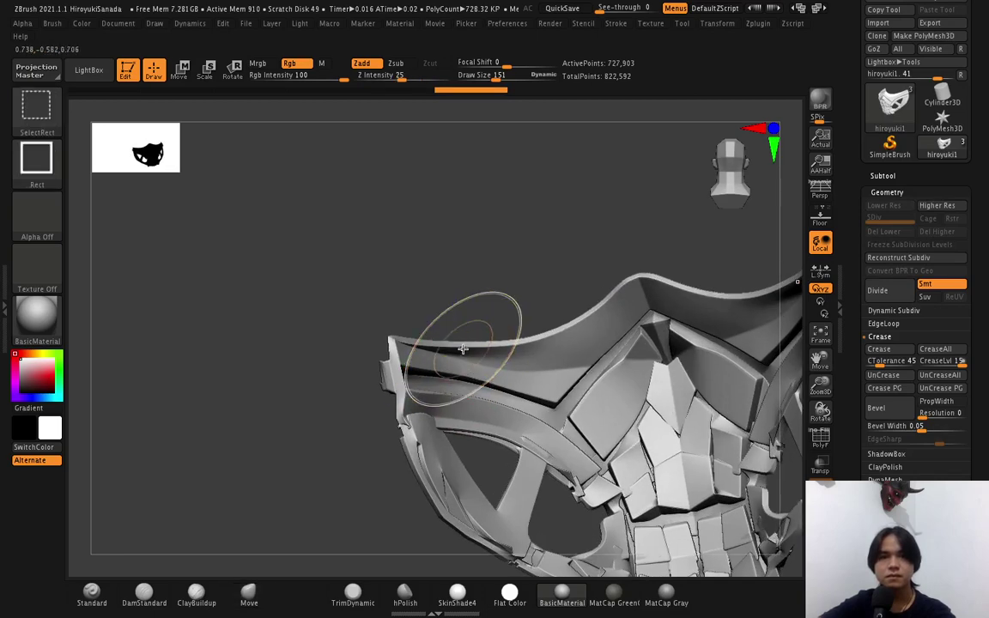
mouse_move(463, 349)
right_down()
mouse_move(500, 371)
mouse_move(463, 360)
mouse_move(483, 378)
right_up()
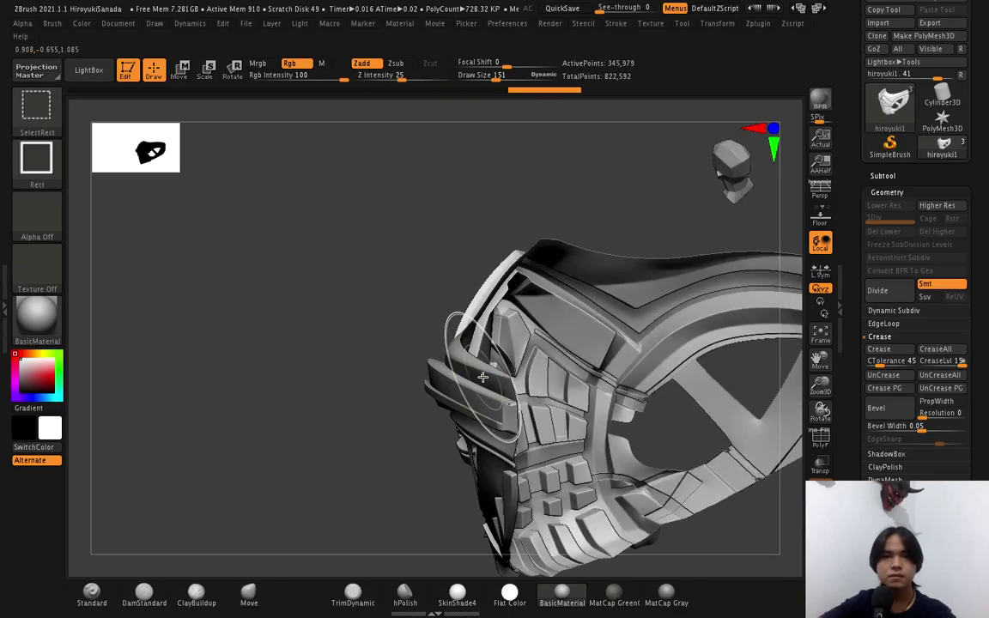
Ctrl+Shift-drag on the canvas to hide the extra pieces, leaving only the main mask visible.
ctrl+shift+drag(396, 219, 370, 256)
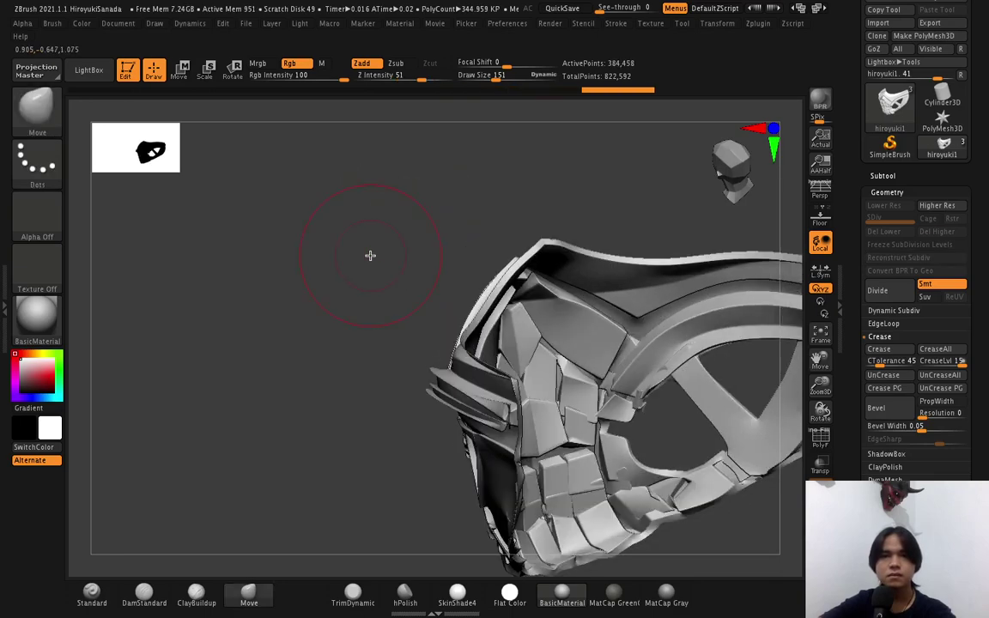
mouse_move(332, 186)
ctrl+shift+mouse_down()
mouse_move(299, 222)
mouse_move(366, 223)
ctrl+shift+mouse_up()
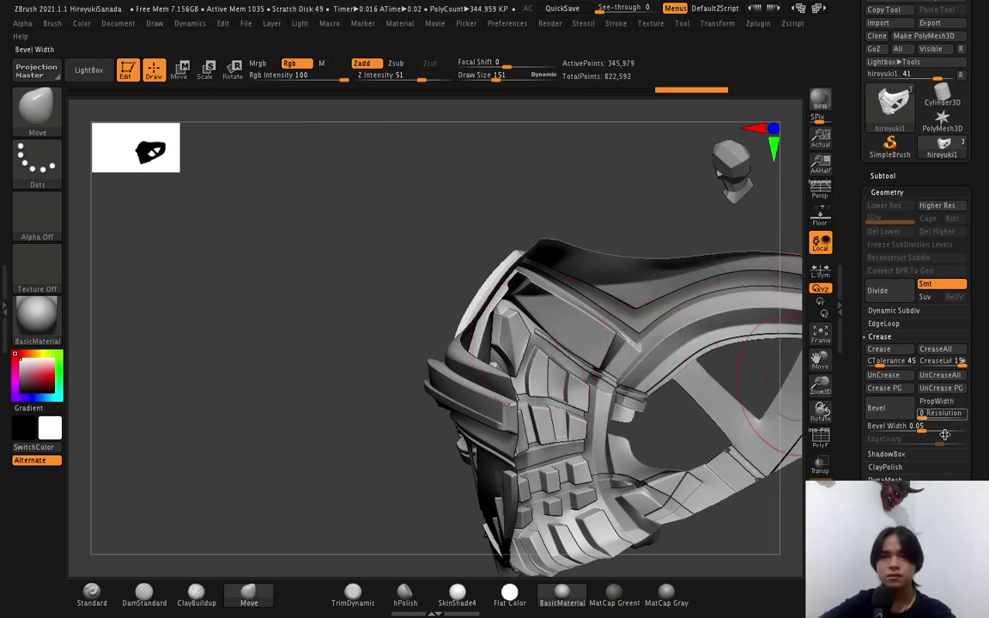
drag(970, 445, 983, 386)
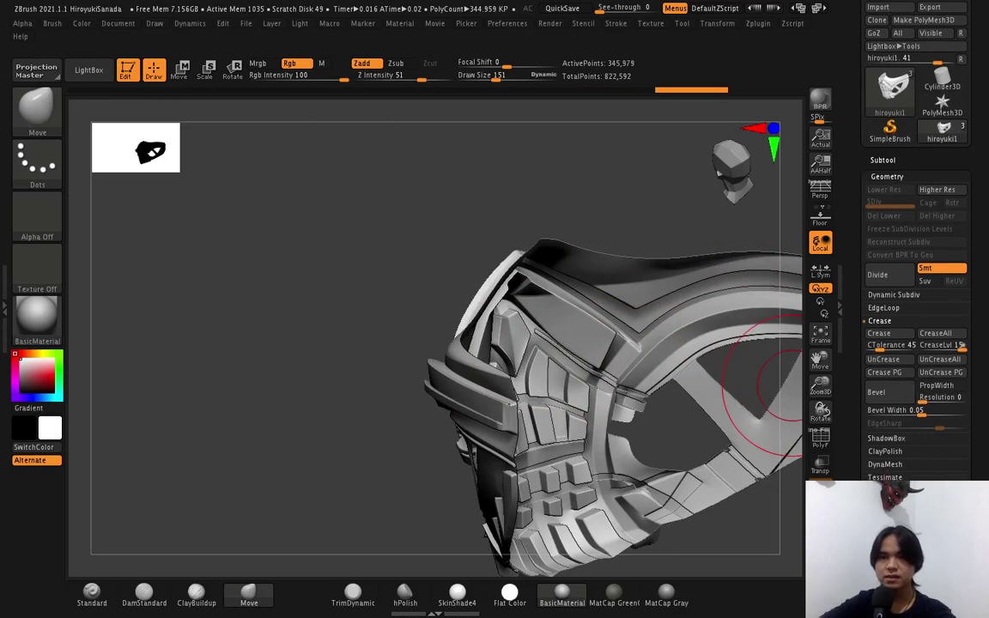
Delete the hidden geometry with Modify Topology > Del Hidden, then turn the mask to face front.
scroll(984, 387, down, 2)
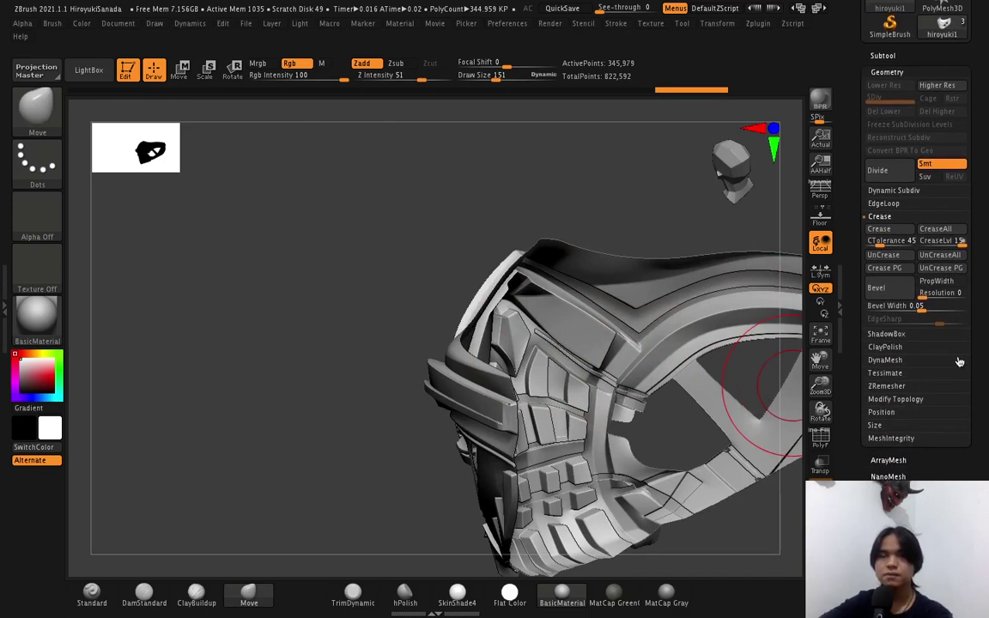
click(896, 401)
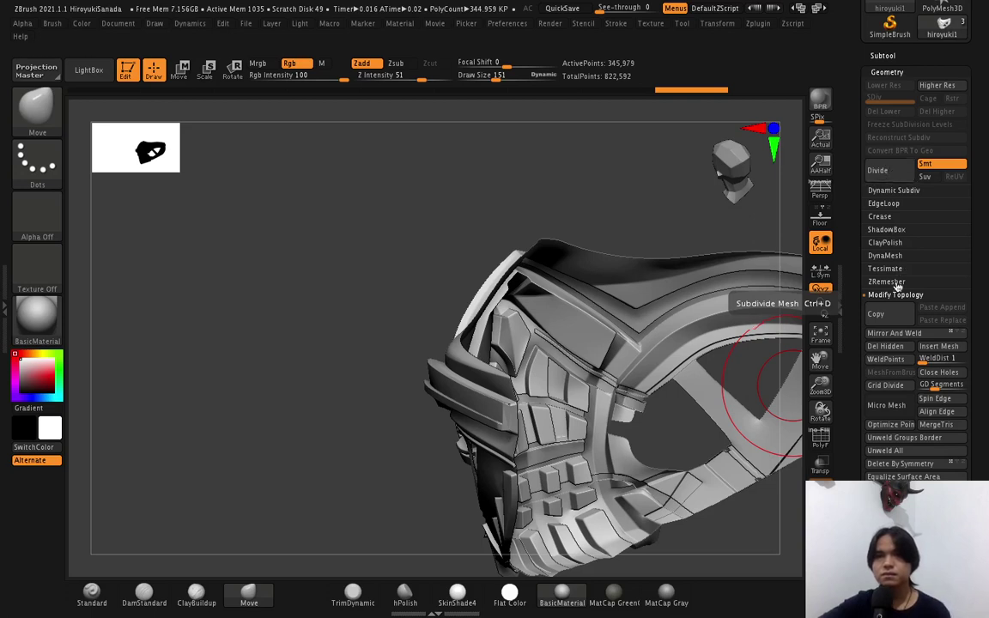
click(897, 349)
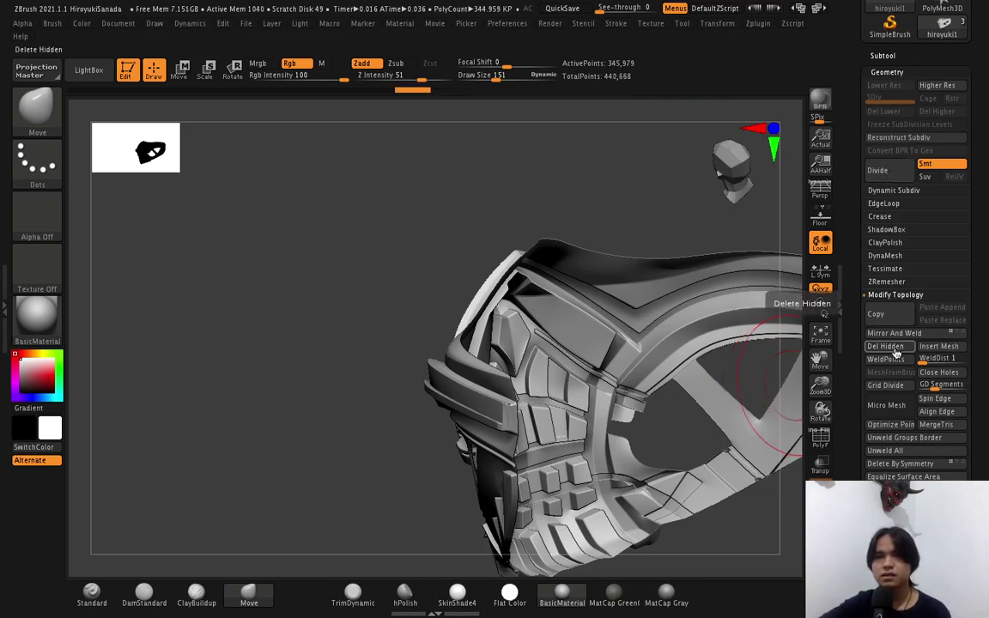
key(ctrl+shift)
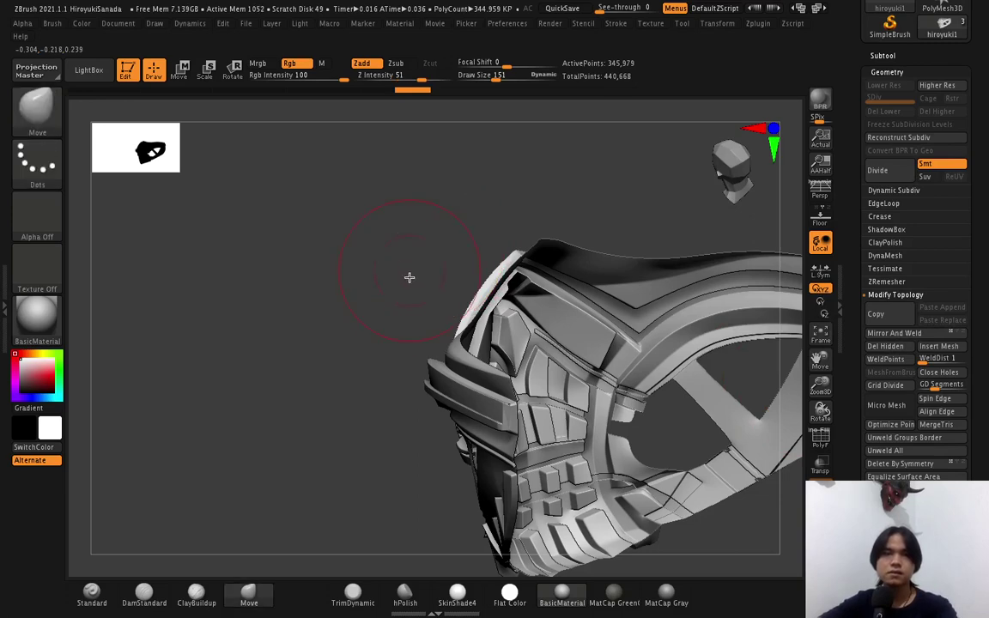
drag(432, 283, 521, 283)
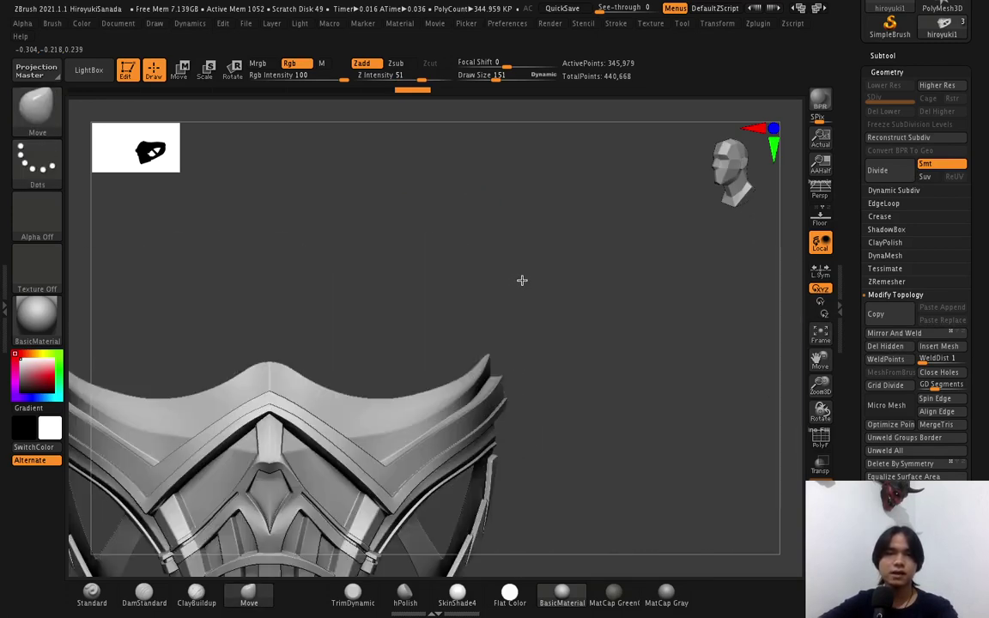
mouse_move(544, 358)
mouse_down()
mouse_move(529, 326)
mouse_move(585, 263)
mouse_up()
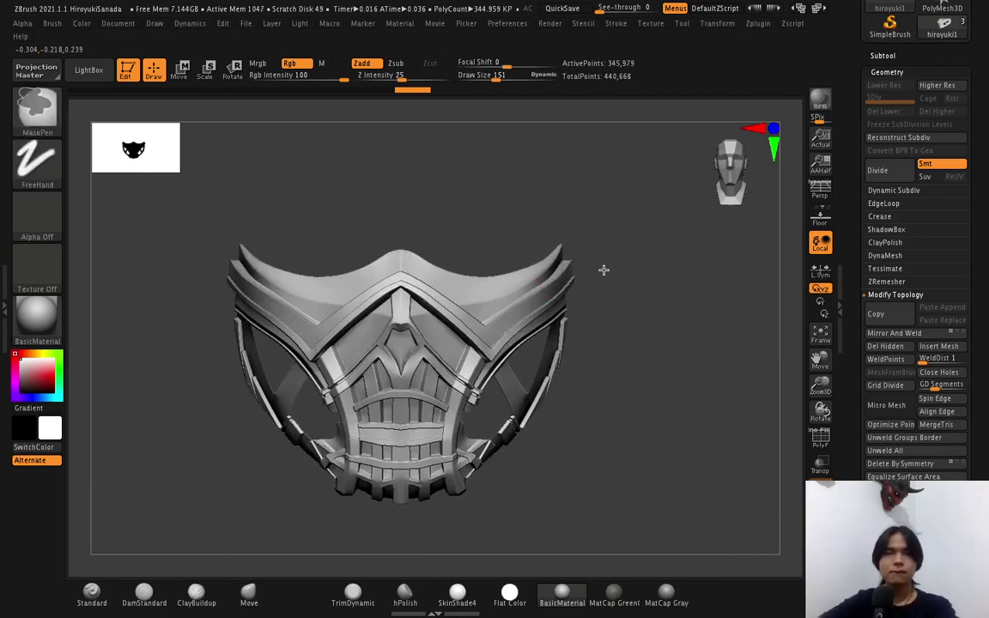
ctrl+right_drag(603, 269, 605, 295)
drag(614, 296, 622, 276)
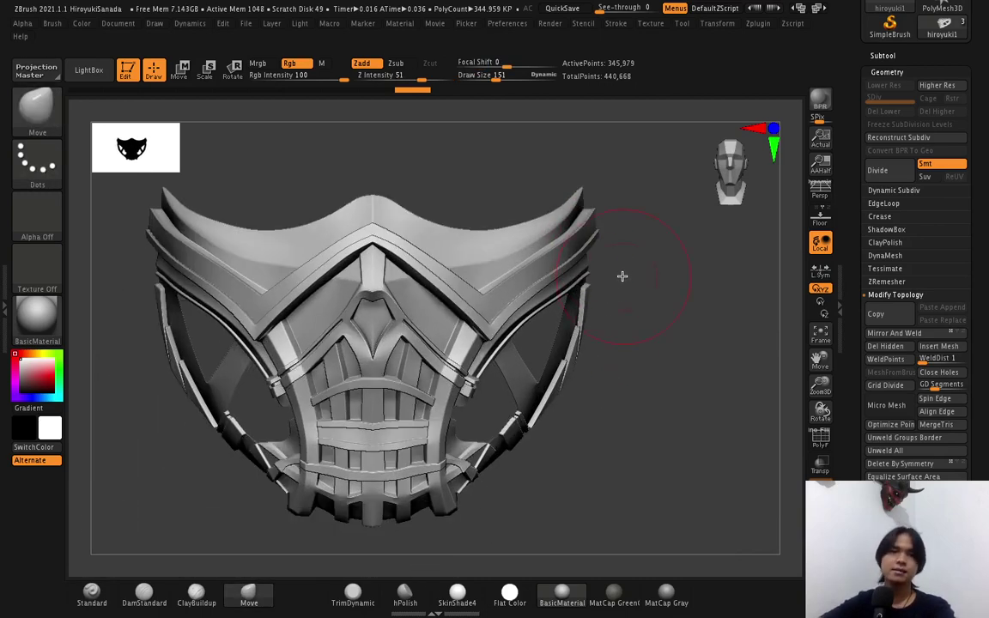
ctrl+right_drag(624, 319, 619, 280)
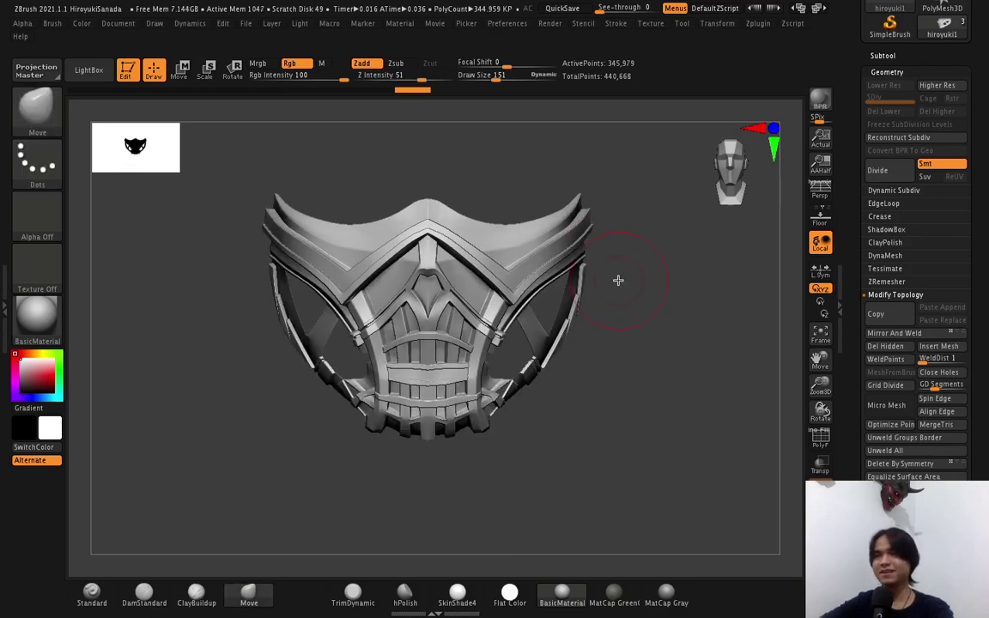
Switch to the hPolish brush and shrink Draw Size from 151 to 79 with the [ key.
drag(619, 283, 585, 287)
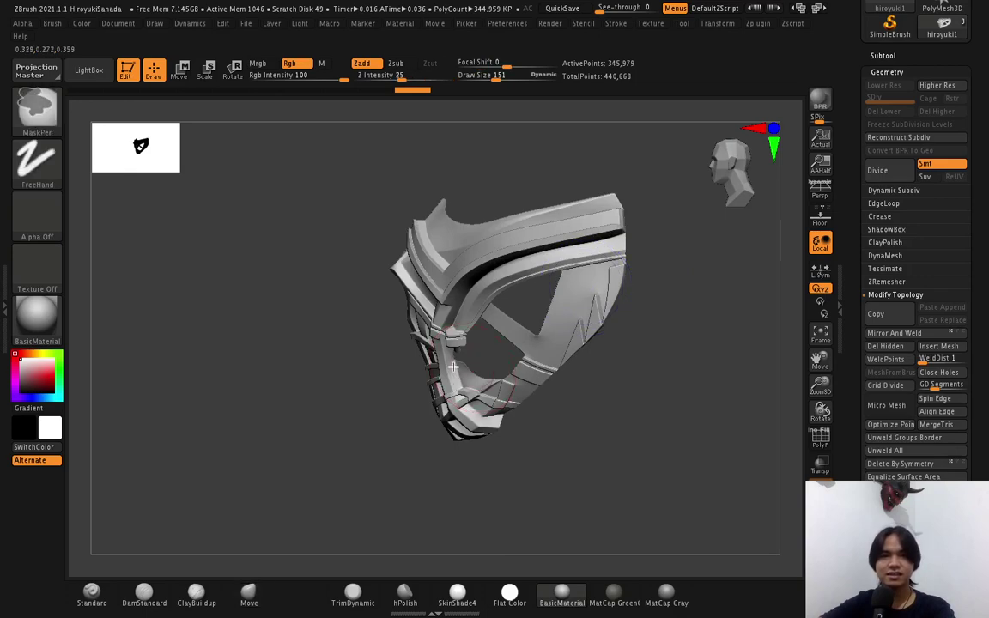
ctrl+right_drag(455, 430, 453, 420)
right_drag(475, 298, 520, 277)
click(406, 594)
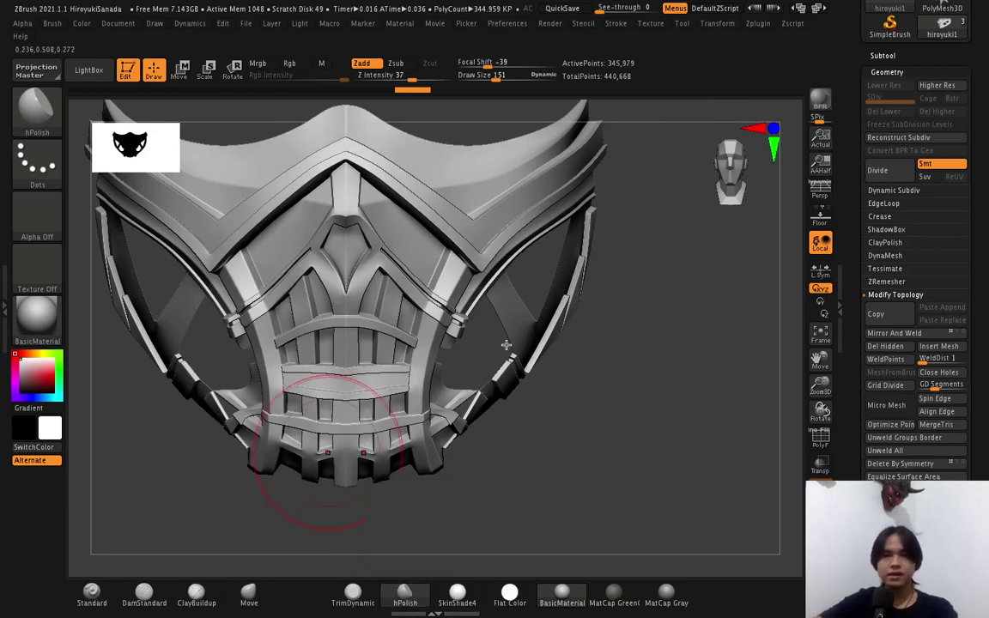
mouse_move(464, 308)
right_down()
mouse_move(500, 340)
mouse_move(540, 325)
right_up()
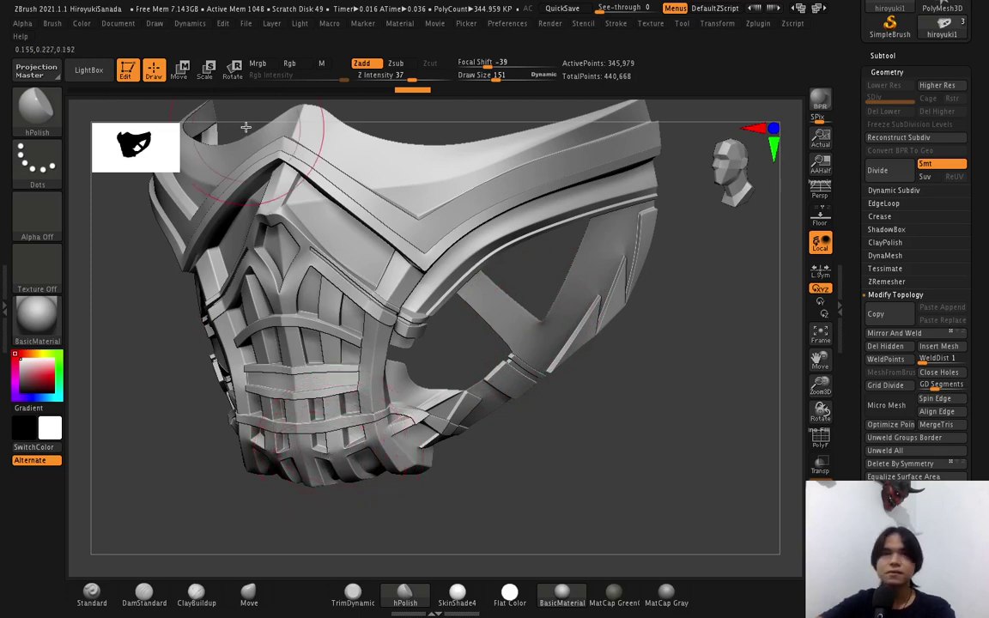
key([)
key([)
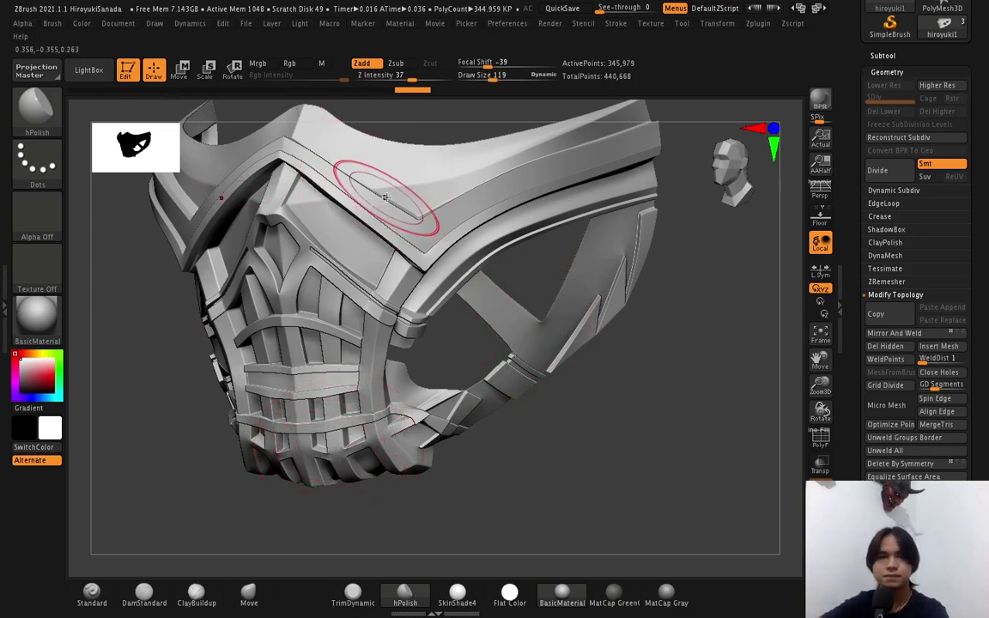
key([)
key([)
key([)
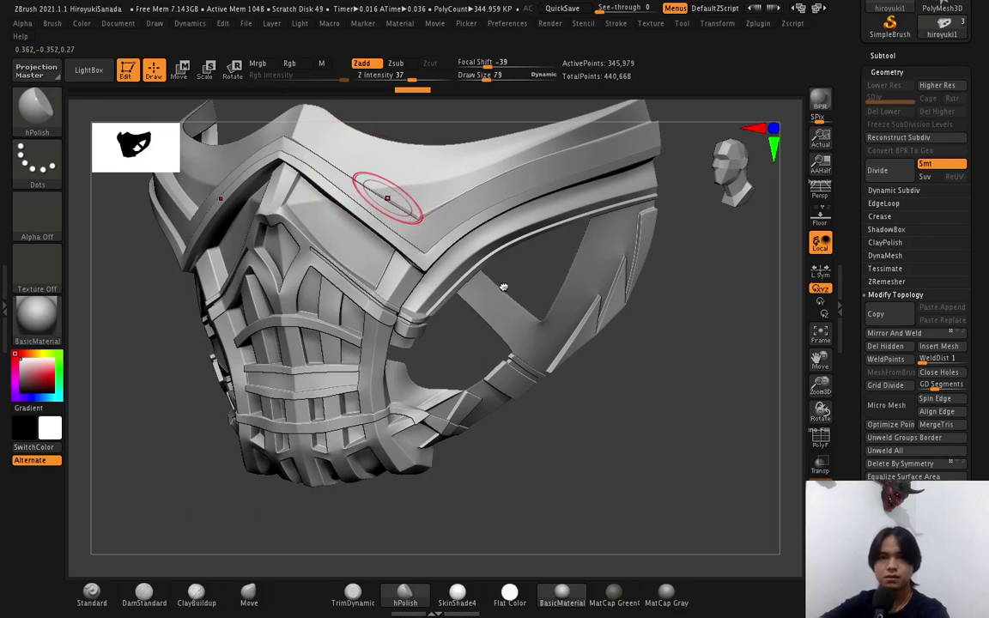
key([)
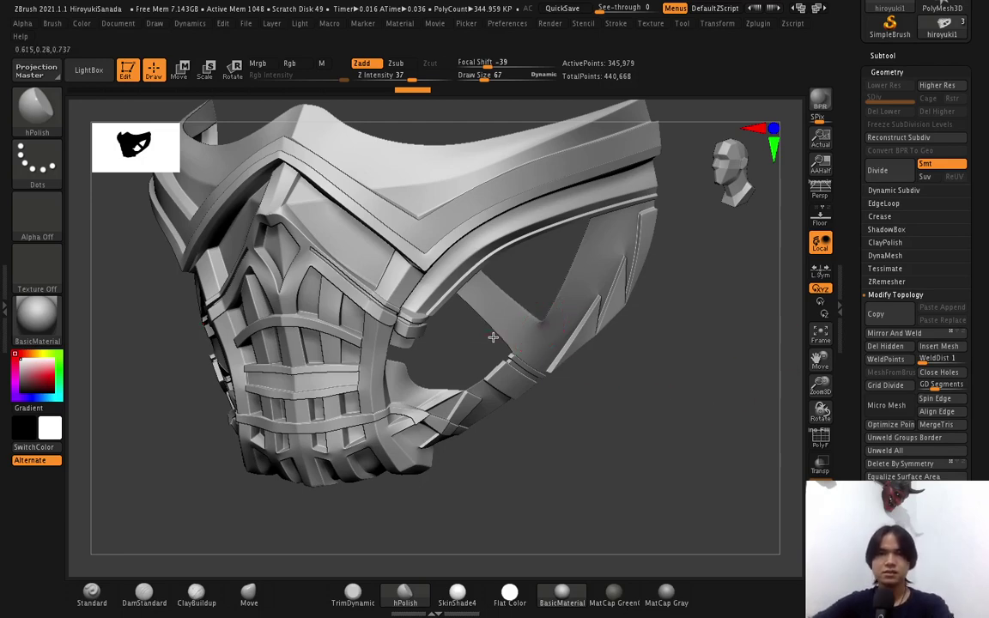
Zoom in on the cheek notch beside the strap and polish that panel corner flat with hPolish.
drag(541, 328, 605, 382)
scroll(605, 383, up, 2)
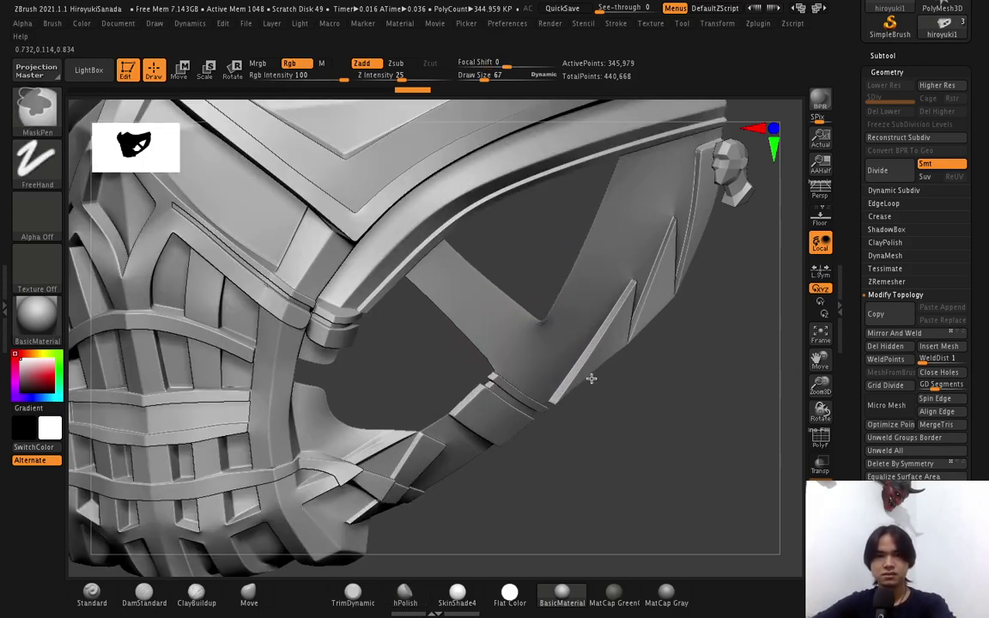
scroll(586, 390, down, 2)
scroll(548, 336, down, 3)
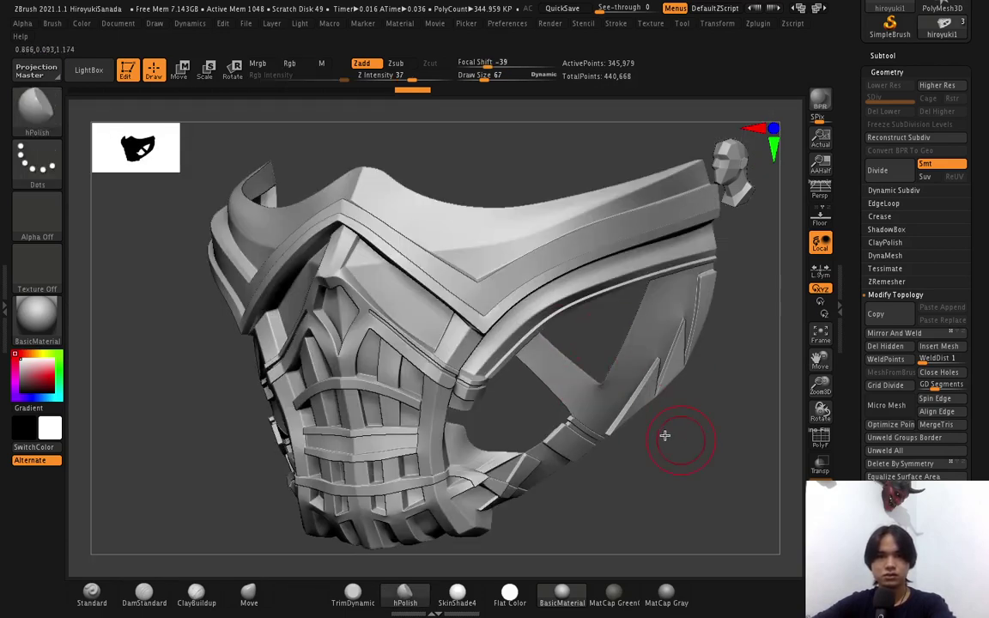
scroll(639, 427, up, 1)
drag(639, 427, 634, 430)
right_drag(599, 390, 636, 432)
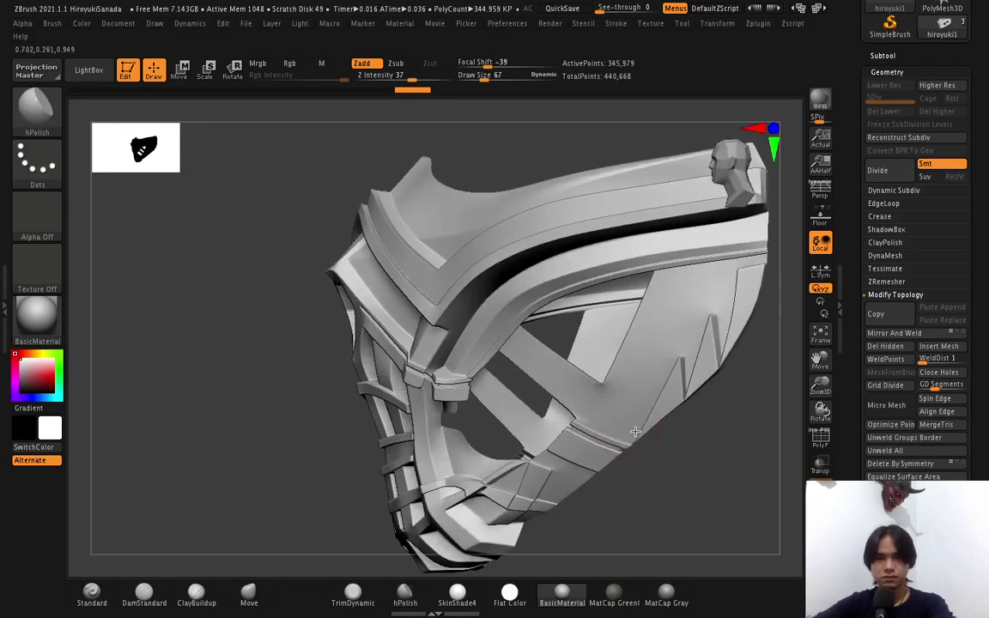
scroll(590, 417, up, 2)
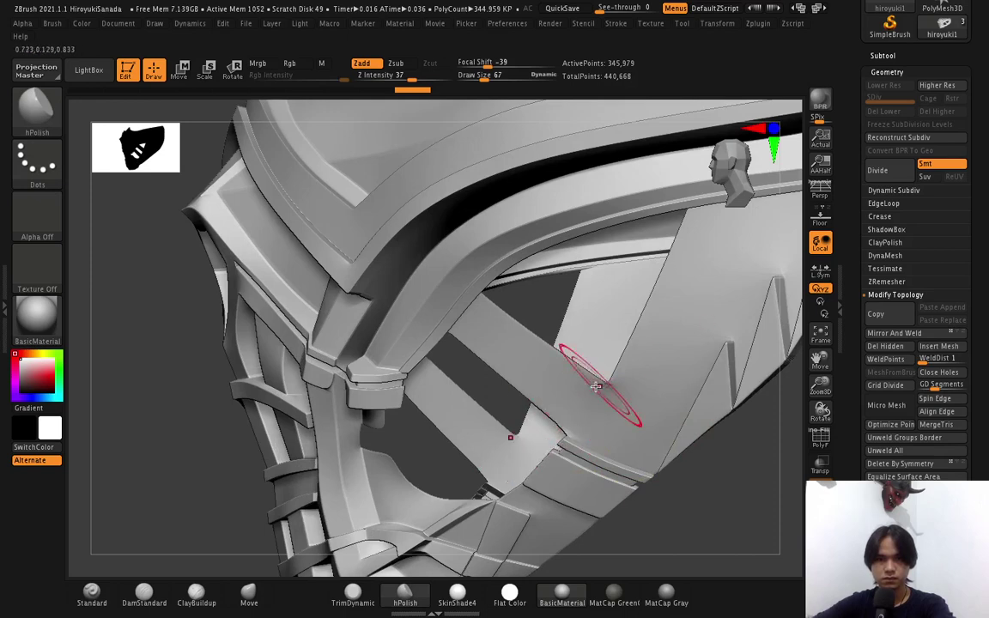
drag(600, 387, 606, 384)
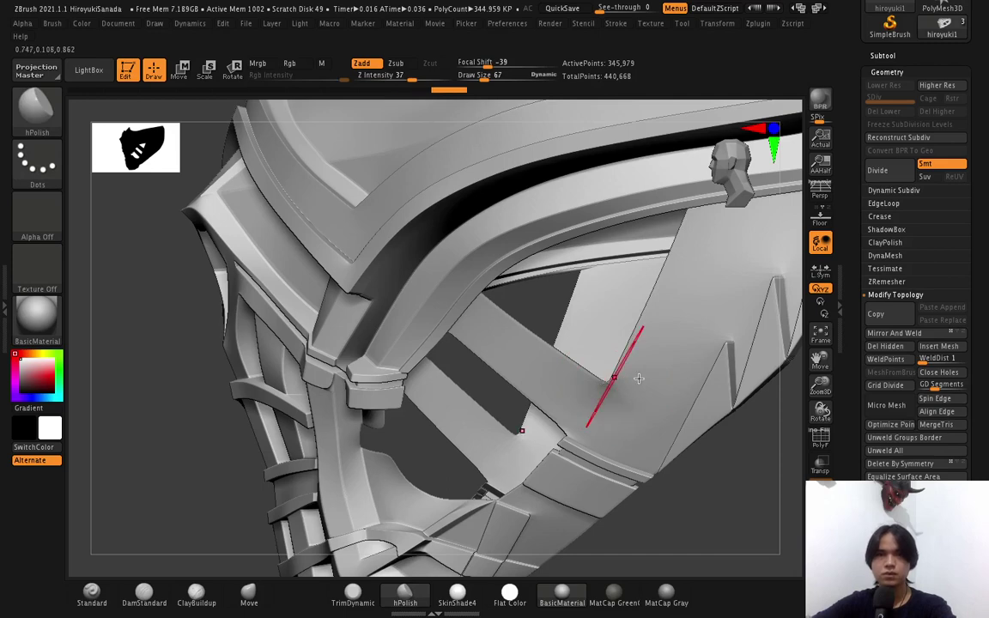
mouse_move(657, 413)
ctrl+right_down()
mouse_move(582, 320)
mouse_move(667, 391)
ctrl+right_up()
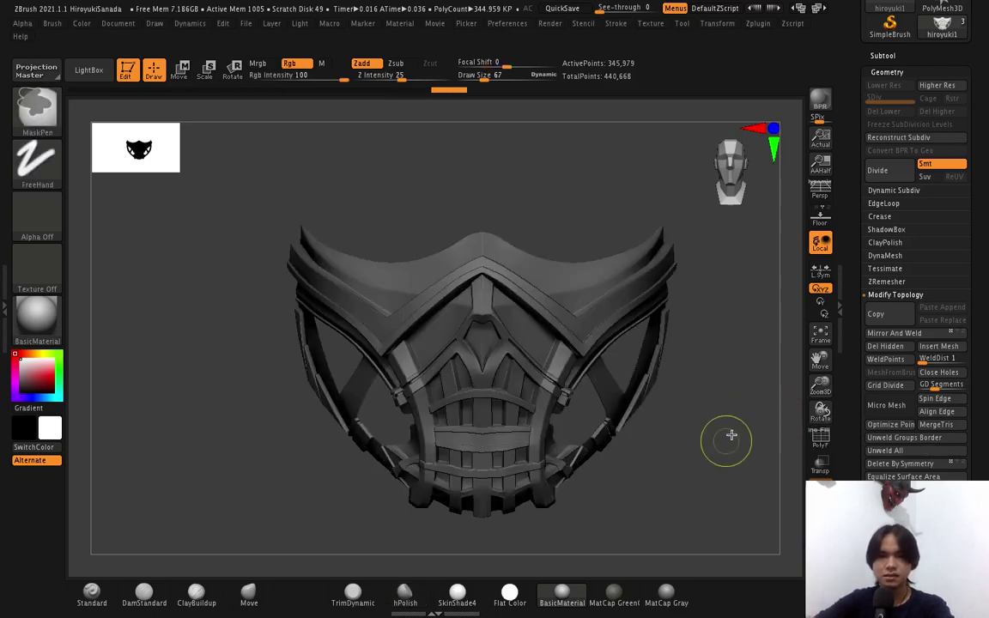
Mask the entire mesh, rotate back to a front view, and frame the mask with F.
ctrl+click(727, 434)
drag(716, 428, 611, 453)
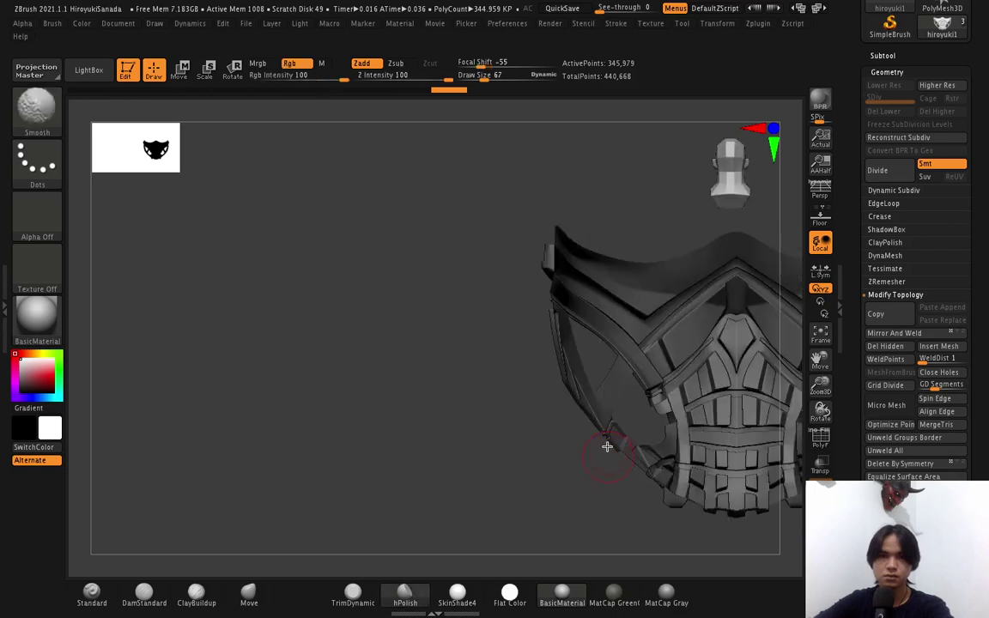
mouse_move(537, 351)
mouse_down()
mouse_move(371, 368)
mouse_move(328, 356)
mouse_move(319, 334)
mouse_move(348, 290)
mouse_up()
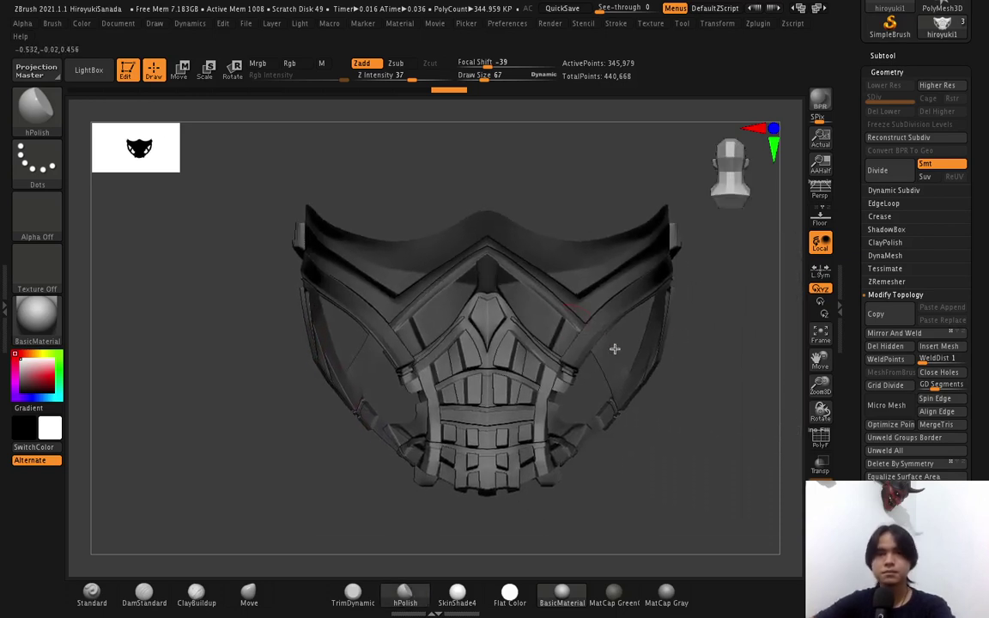
key(f)
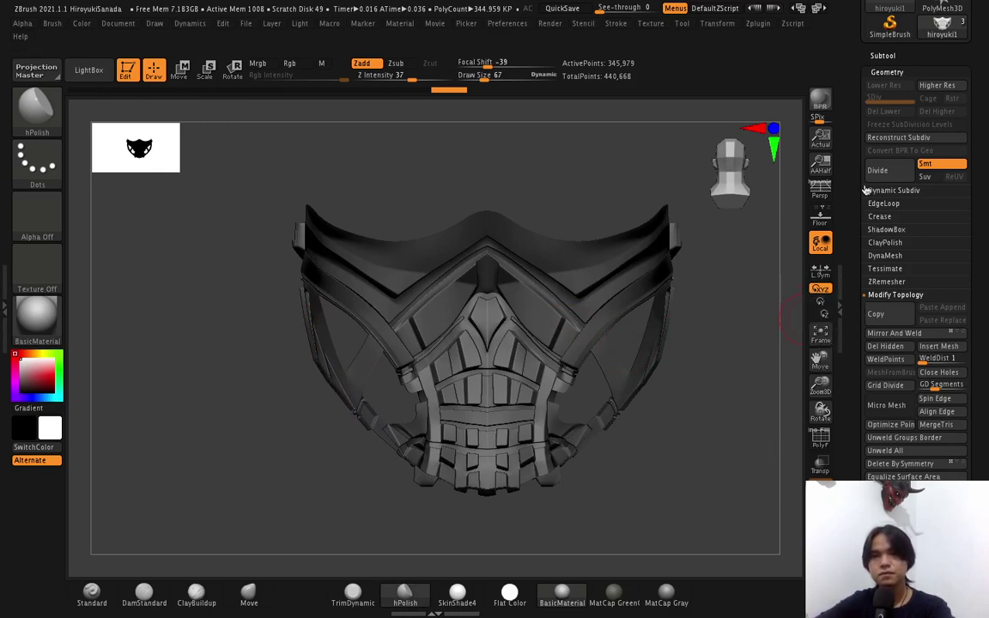
Generate an extracted shell from the mask using Subtool > Extract.
click(883, 55)
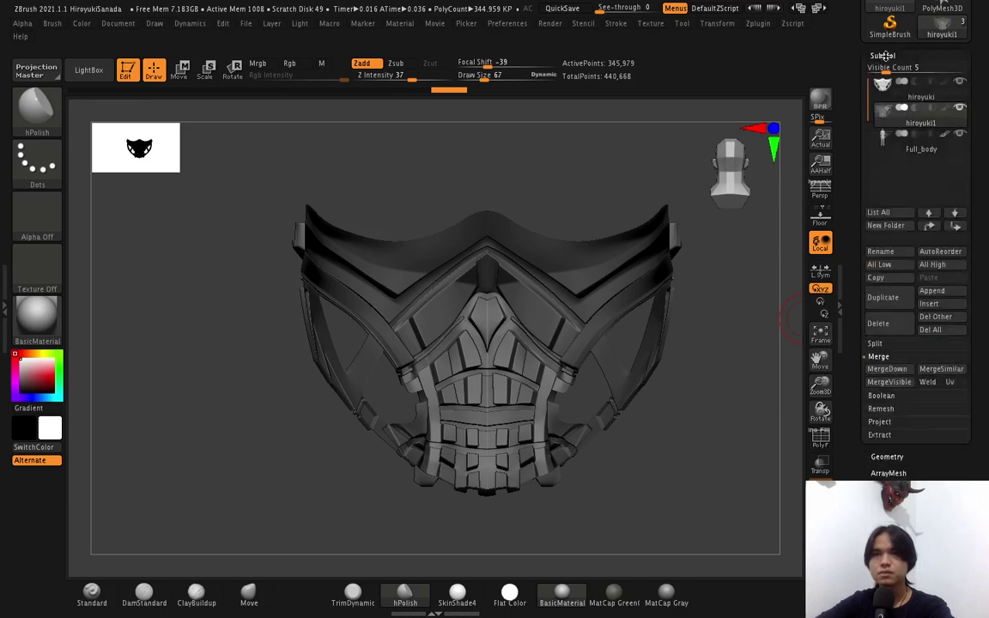
click(890, 437)
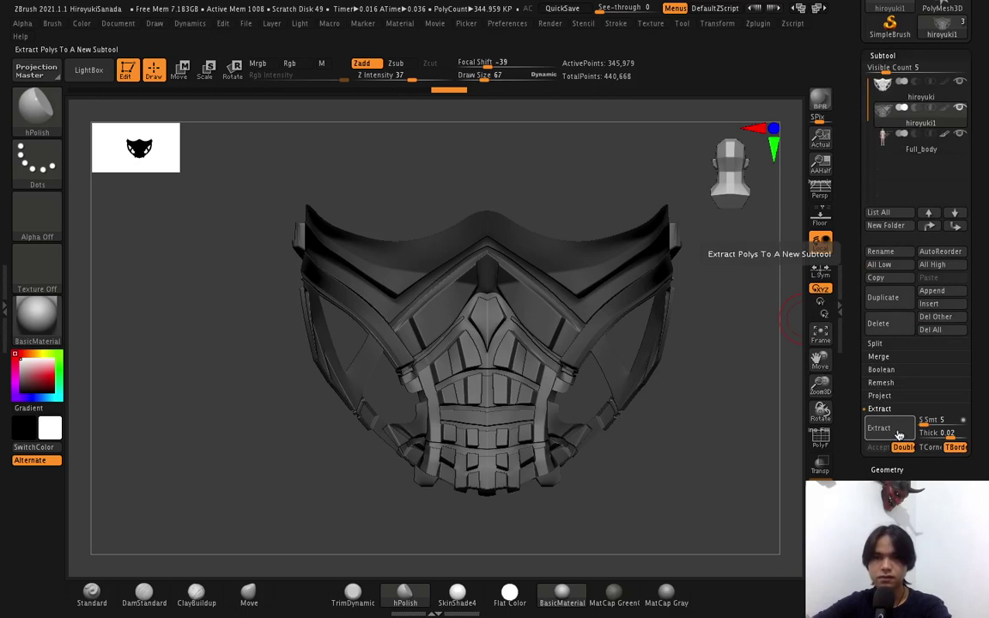
click(898, 431)
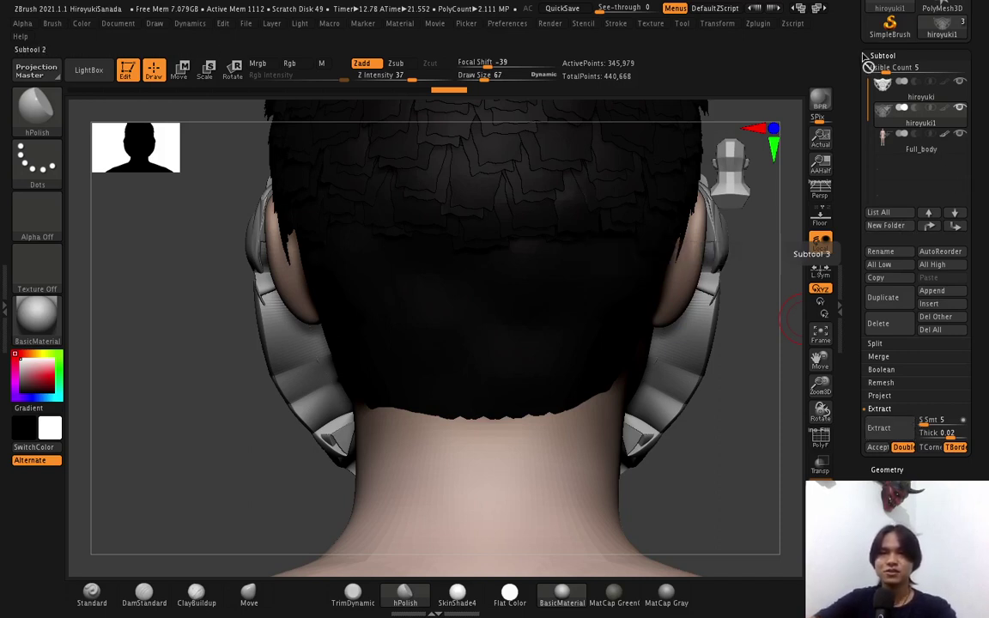
Hide the Full_body subtool and set the extraction thickness to 0.00362.
click(963, 136)
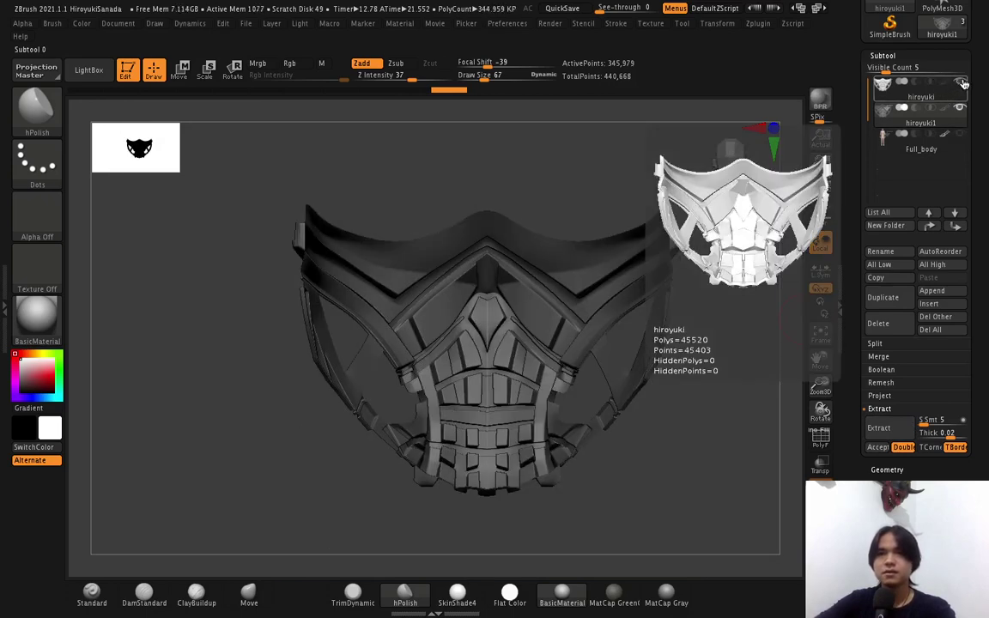
click(948, 434)
text(0.0036)
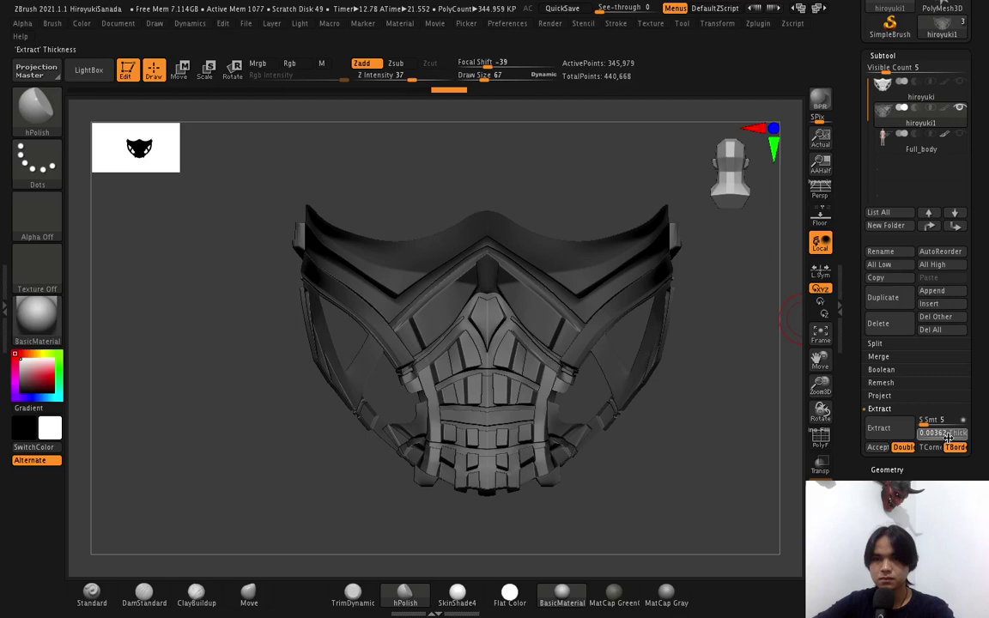
key(Return)
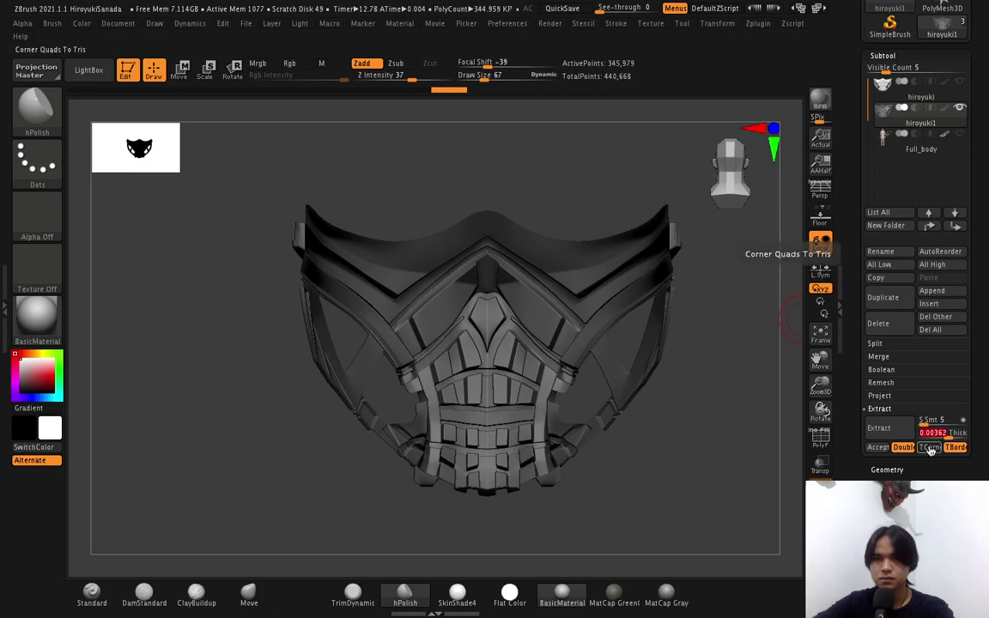
Re-extract the shell, then try thinner thickness values of 0.00007 and 0.00083.
click(885, 431)
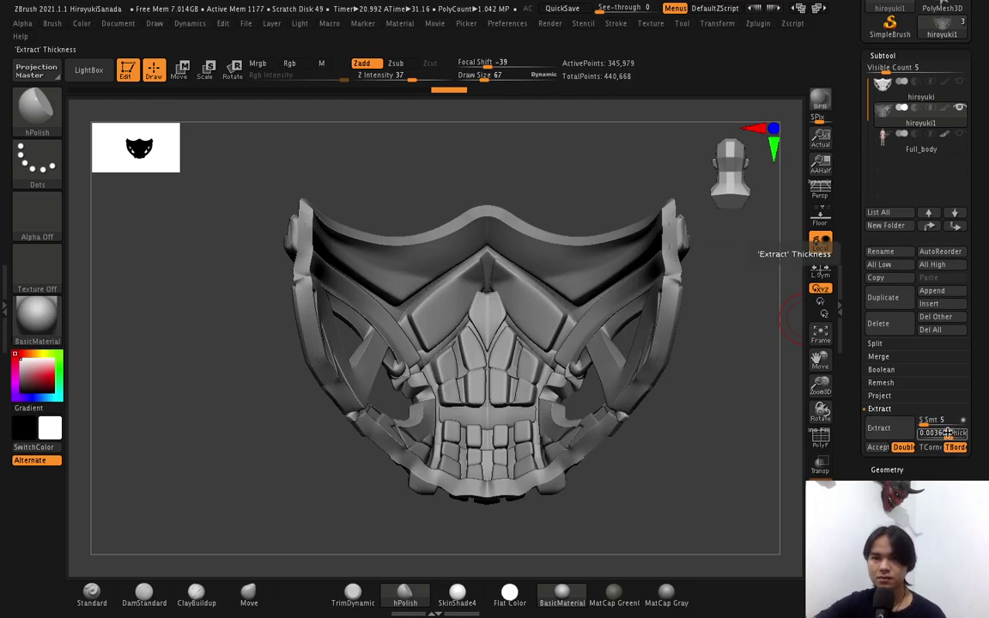
click(947, 433)
text(0.00007)
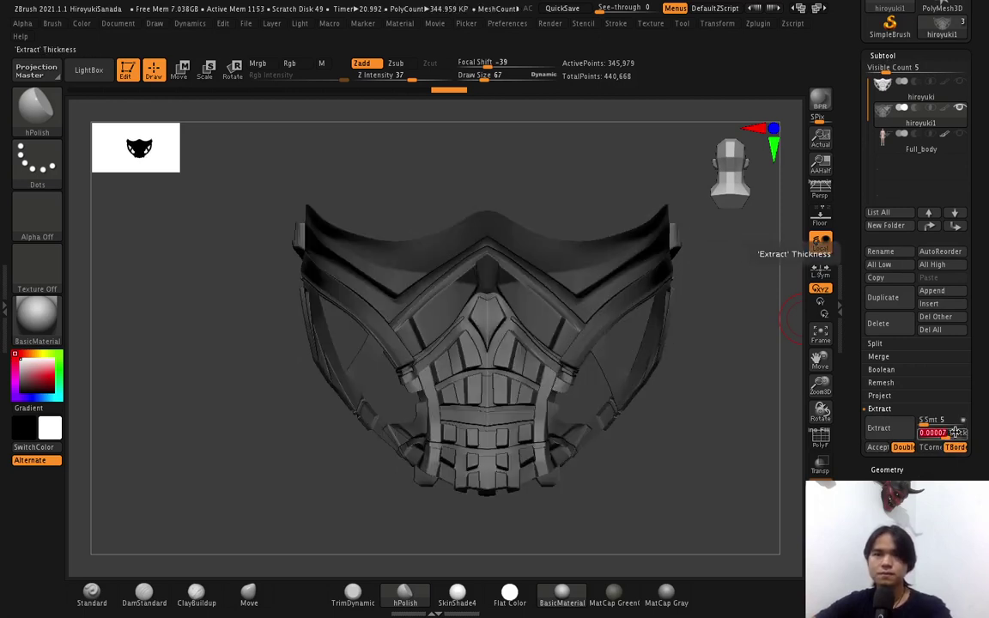
key(Return)
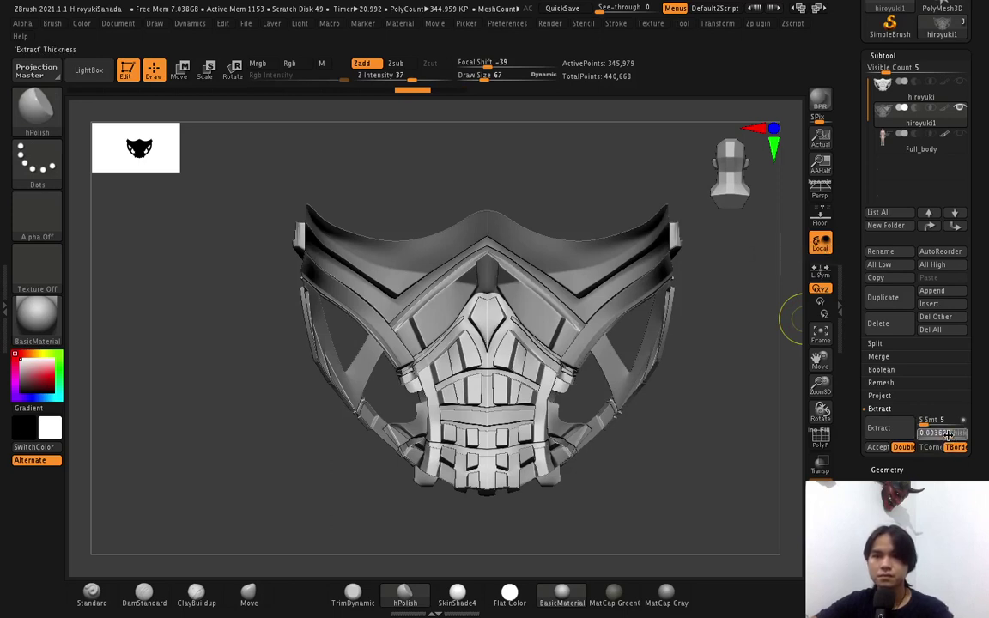
click(945, 432)
text(0.00083)
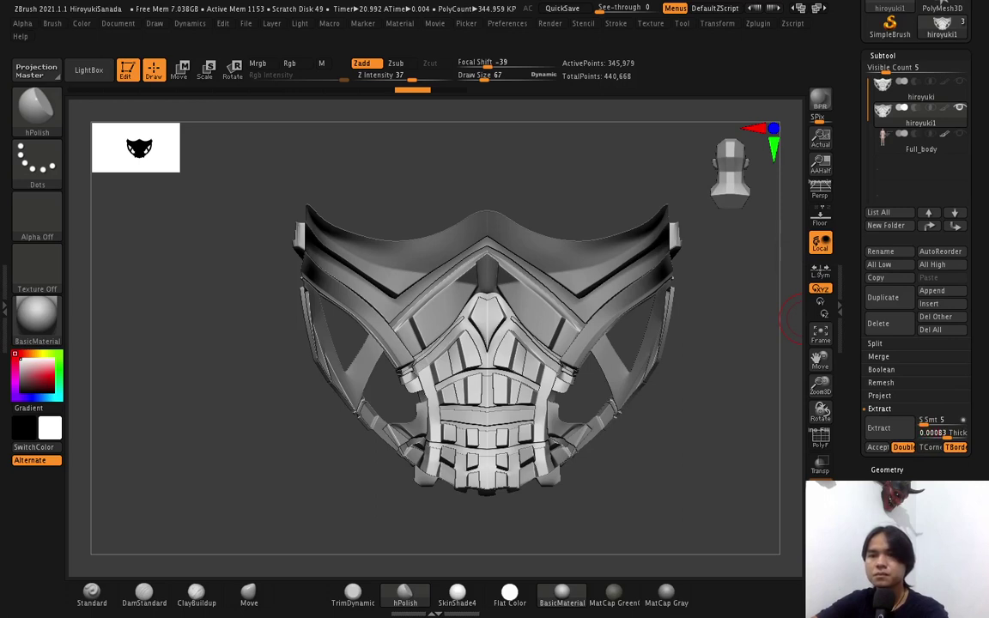
text(0.00183)
key(Return)
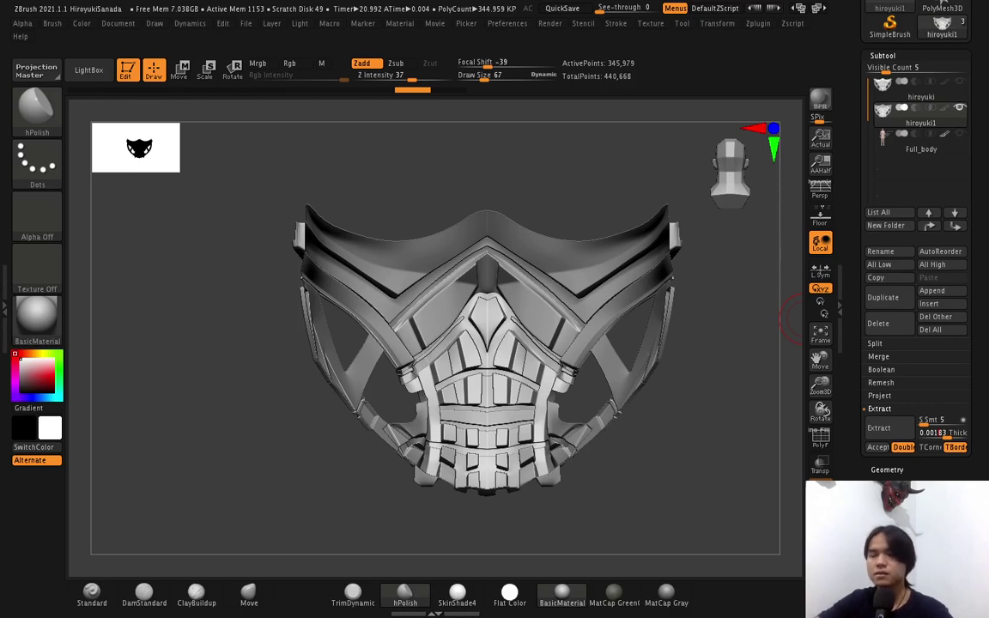
Extract the whole unmasked mesh, change thickness to 0.00153, and re-extract the shell preview.
click(896, 435)
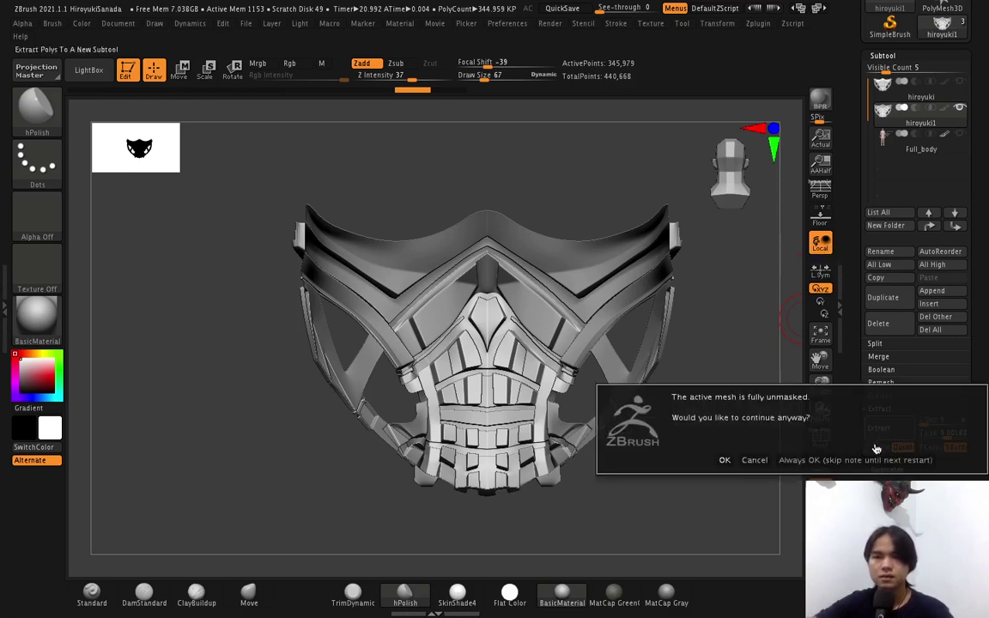
click(724, 460)
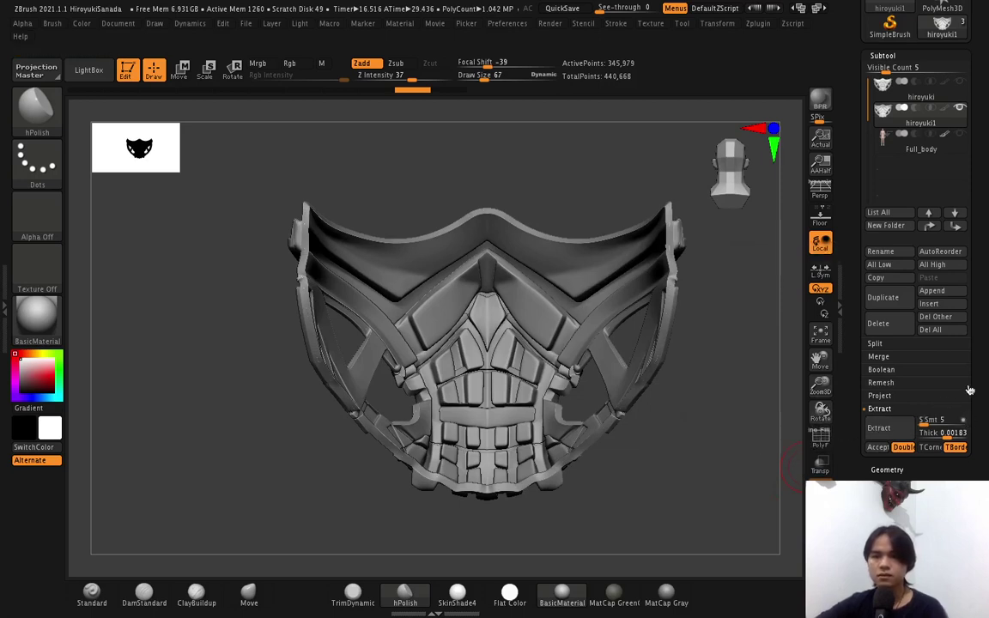
click(960, 432)
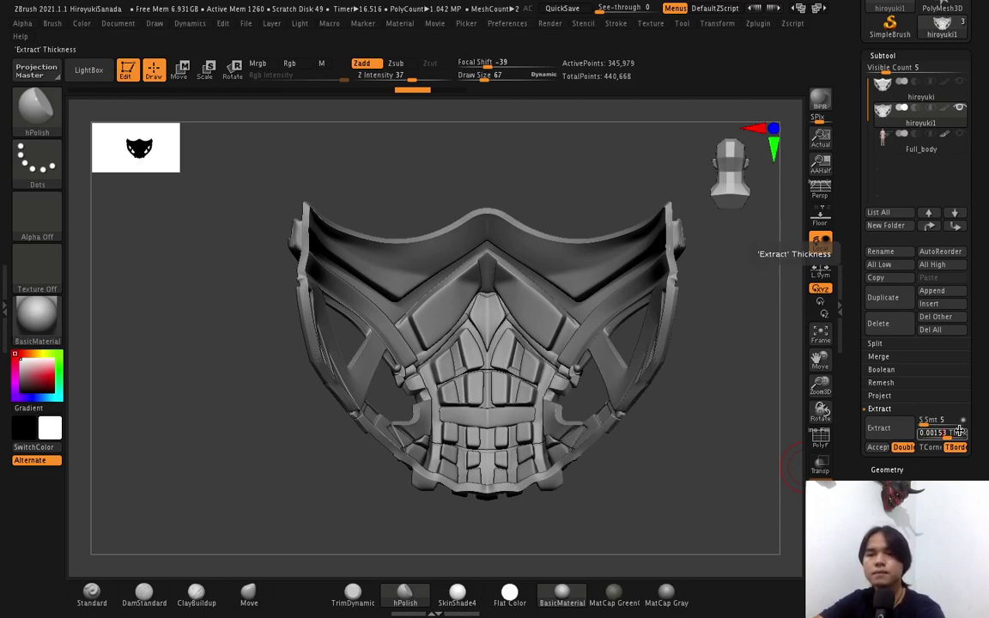
click(960, 432)
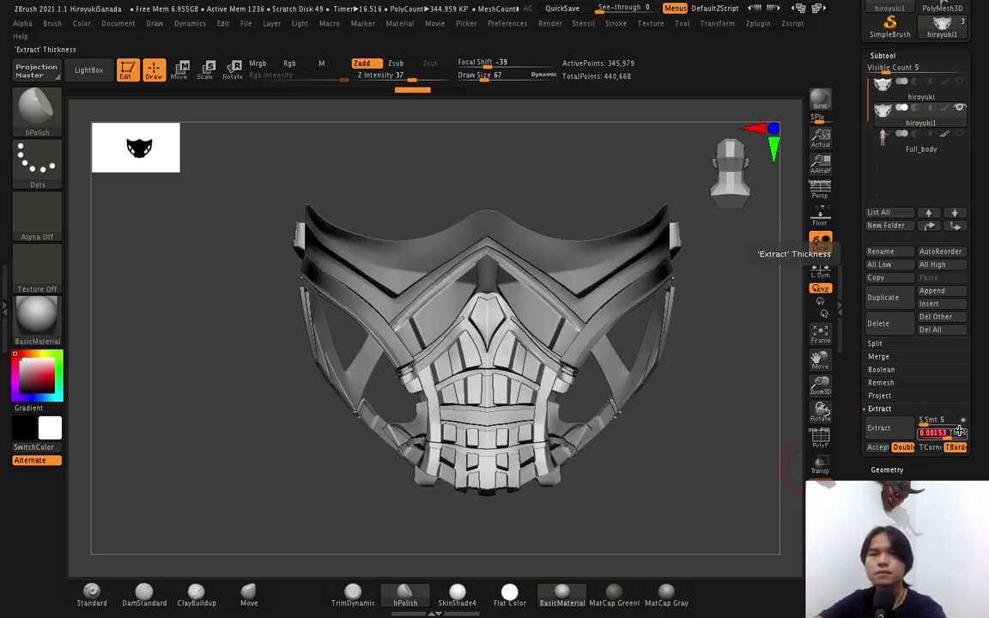
click(880, 429)
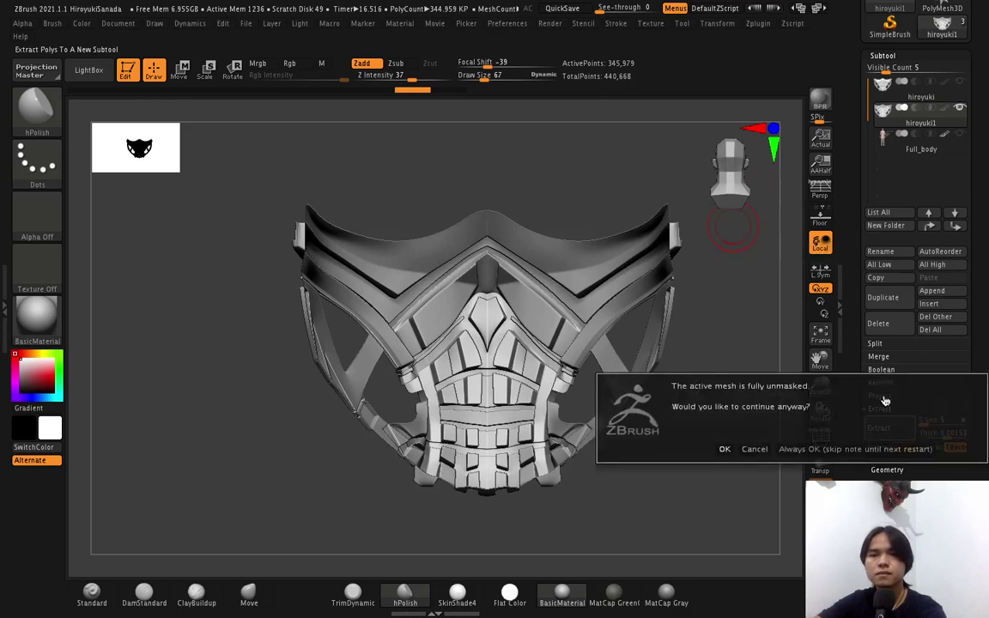
click(799, 449)
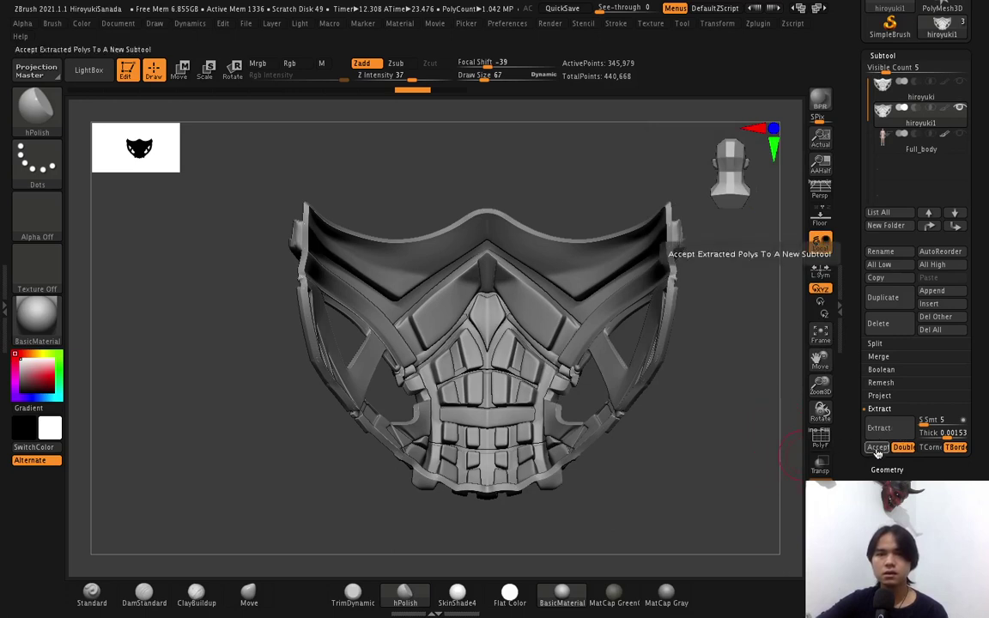
click(877, 452)
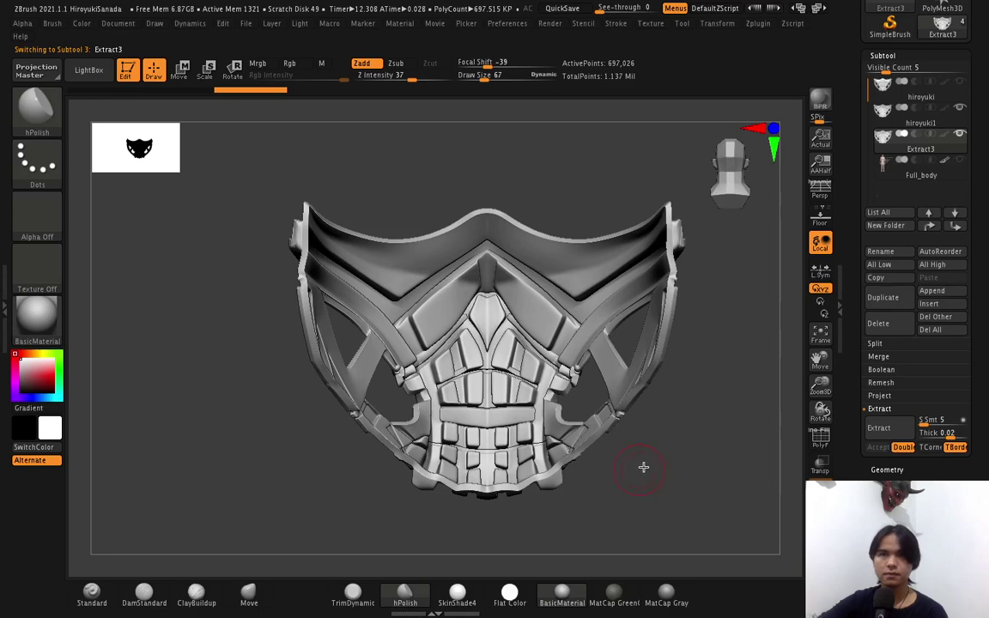
mouse_move(692, 454)
mouse_down()
mouse_move(797, 446)
mouse_move(790, 462)
mouse_up()
ctrl+right_drag(602, 420, 550, 434)
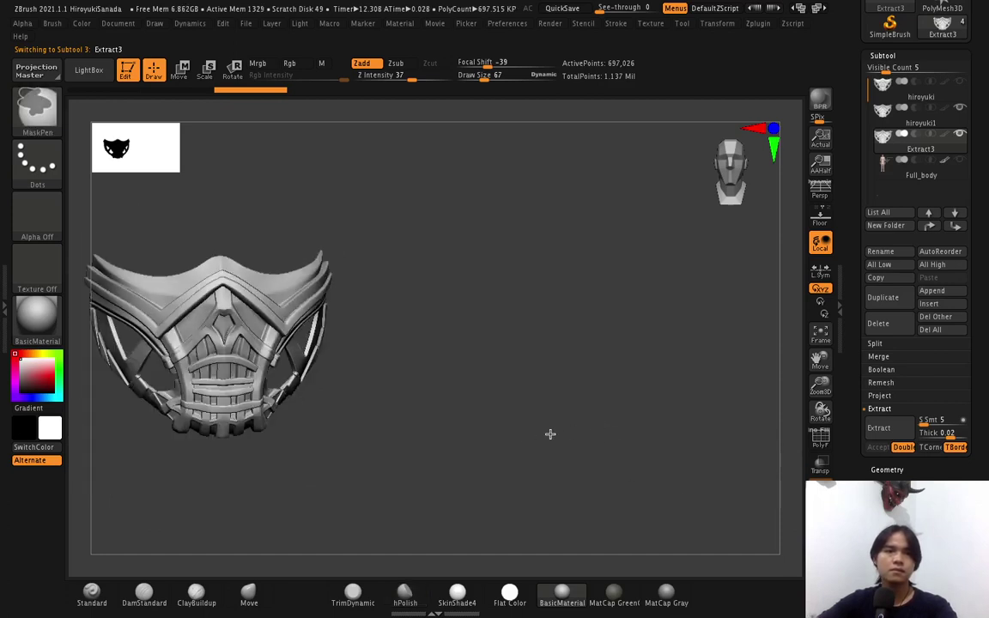
mouse_move(634, 424)
alt+mouse_down()
mouse_move(713, 426)
mouse_move(722, 436)
alt+mouse_up()
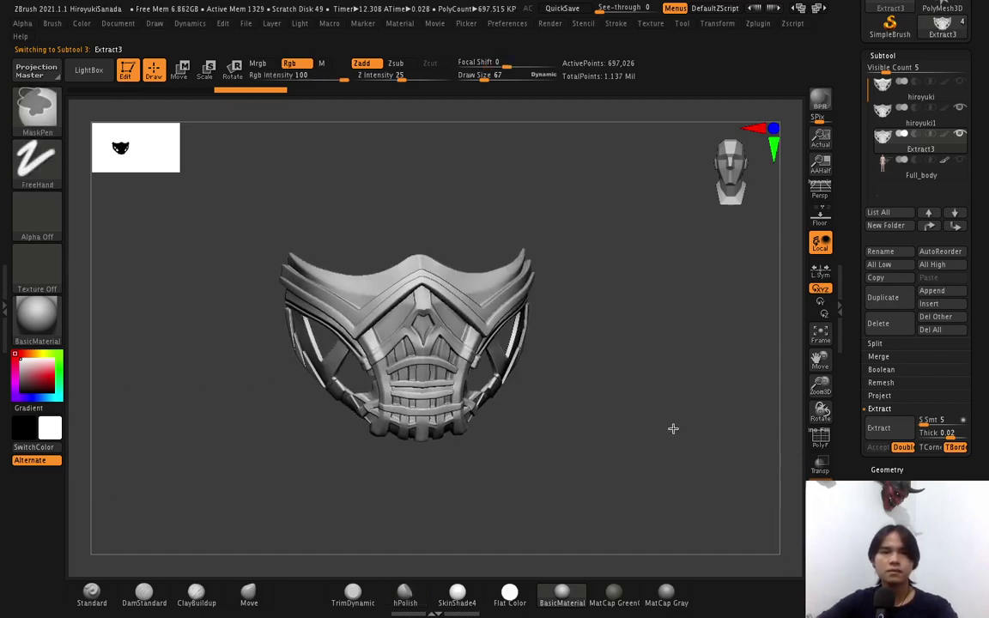
mouse_move(673, 429)
ctrl+right_down()
mouse_move(647, 432)
mouse_move(658, 436)
ctrl+right_up()
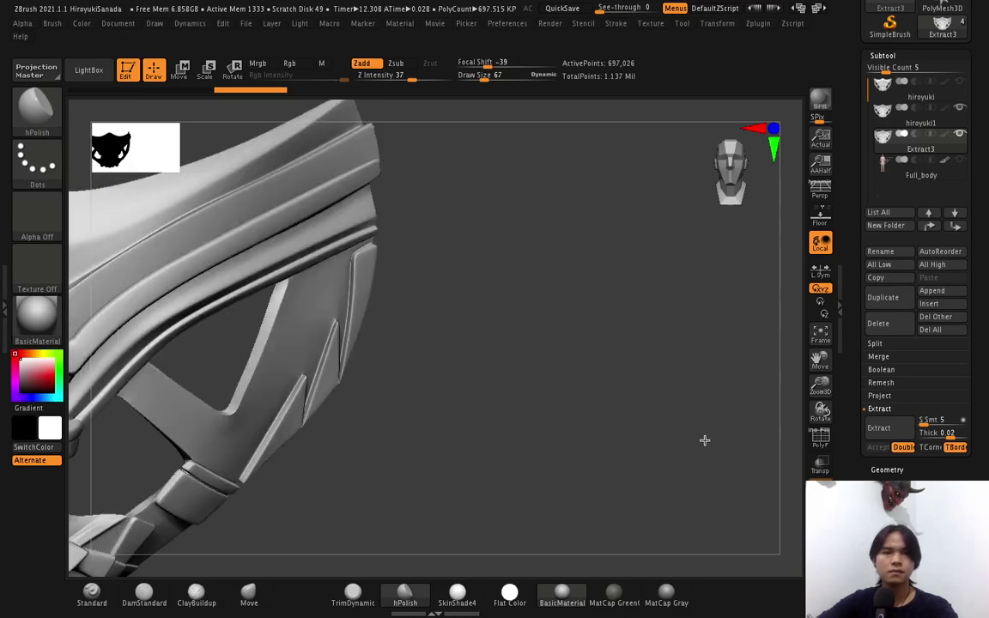
drag(704, 440, 704, 446)
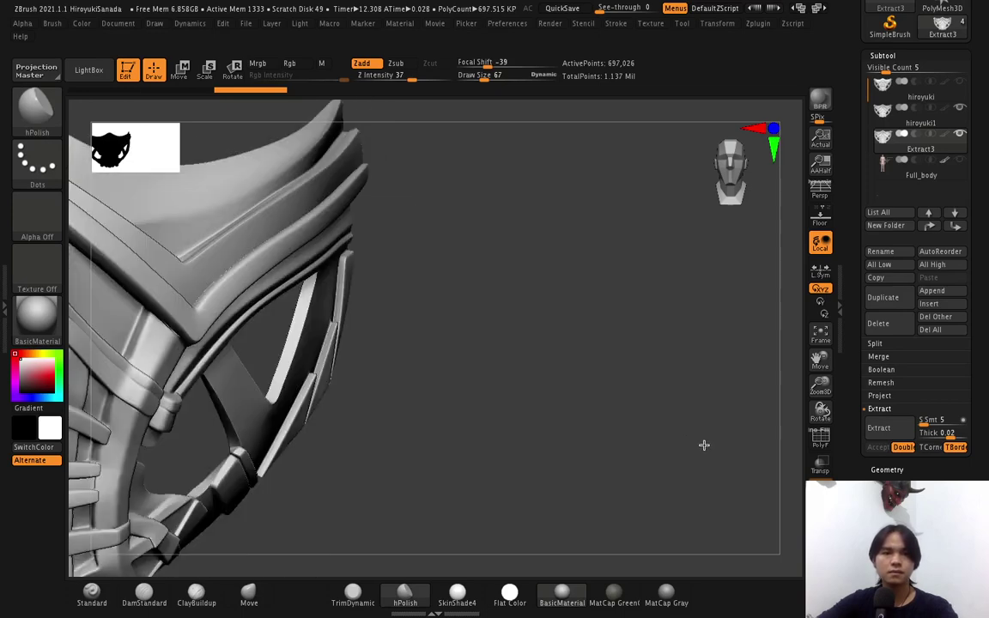
drag(426, 413, 662, 379)
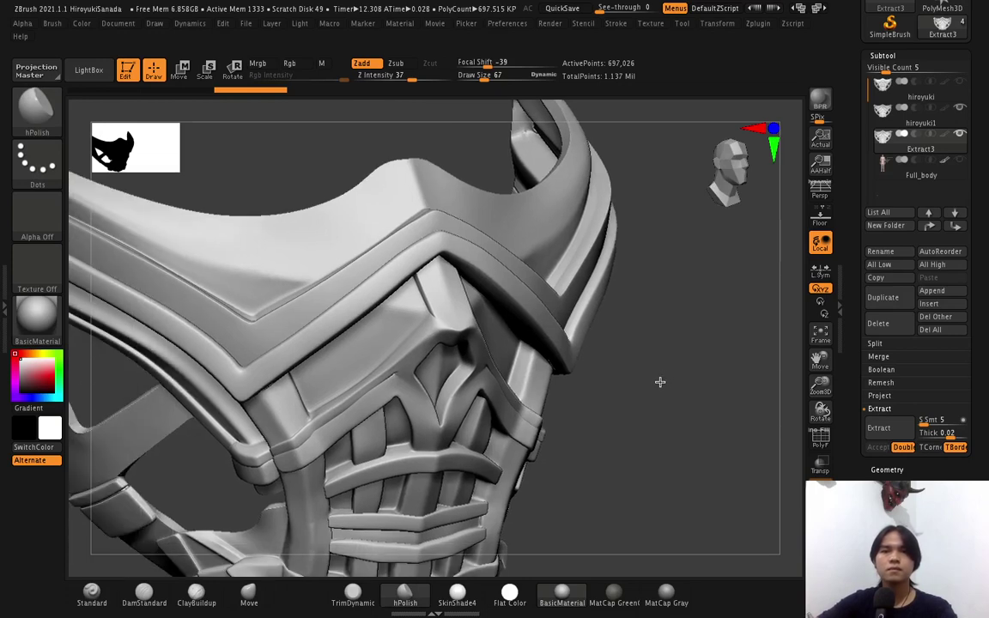
drag(603, 393, 586, 398)
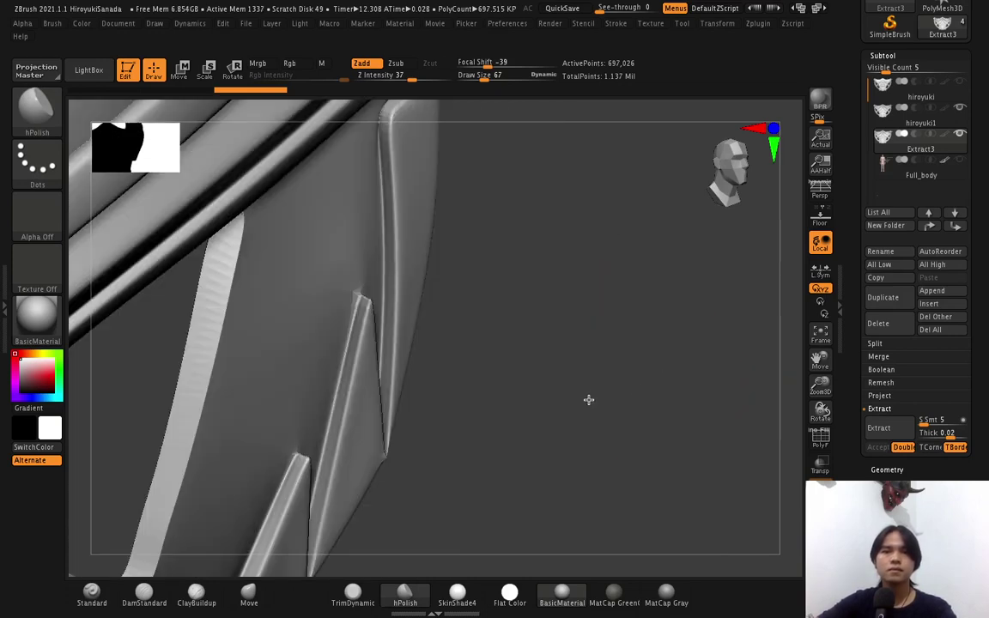
drag(771, 139, 771, 139)
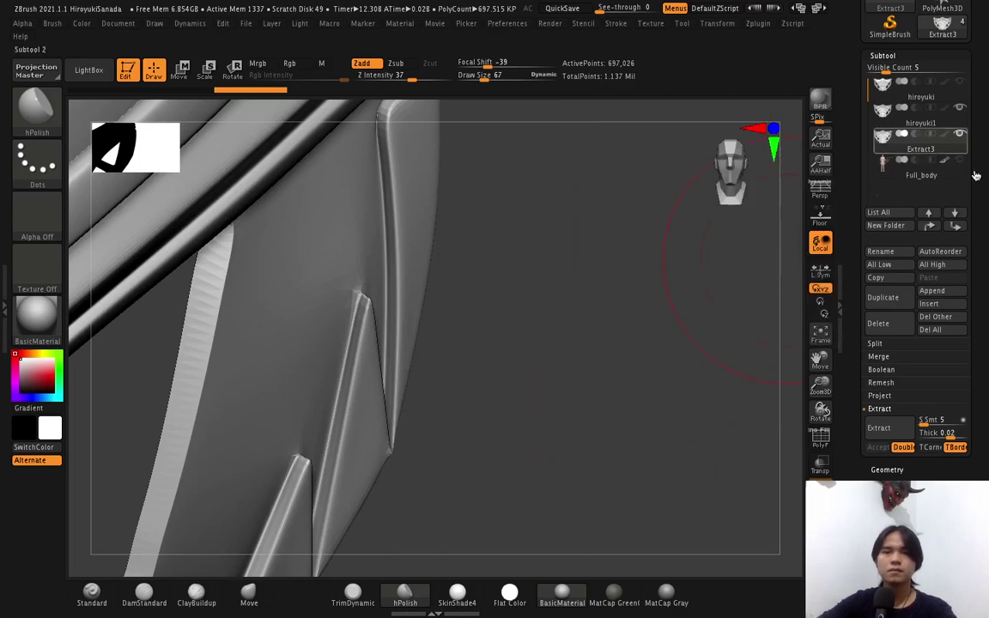
click(821, 339)
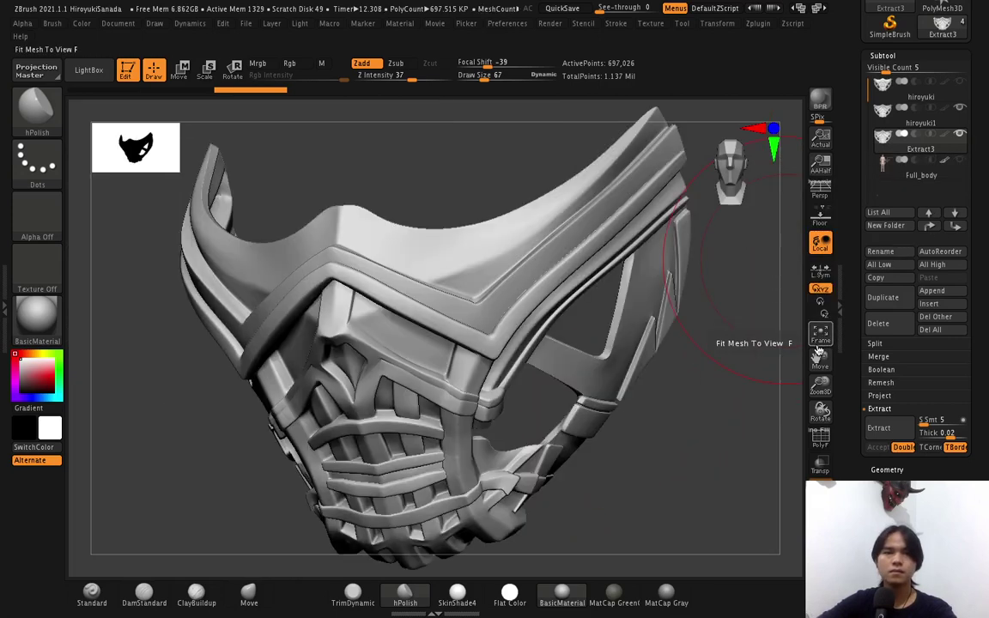
mouse_move(637, 435)
mouse_down()
mouse_move(643, 425)
mouse_move(625, 413)
mouse_up()
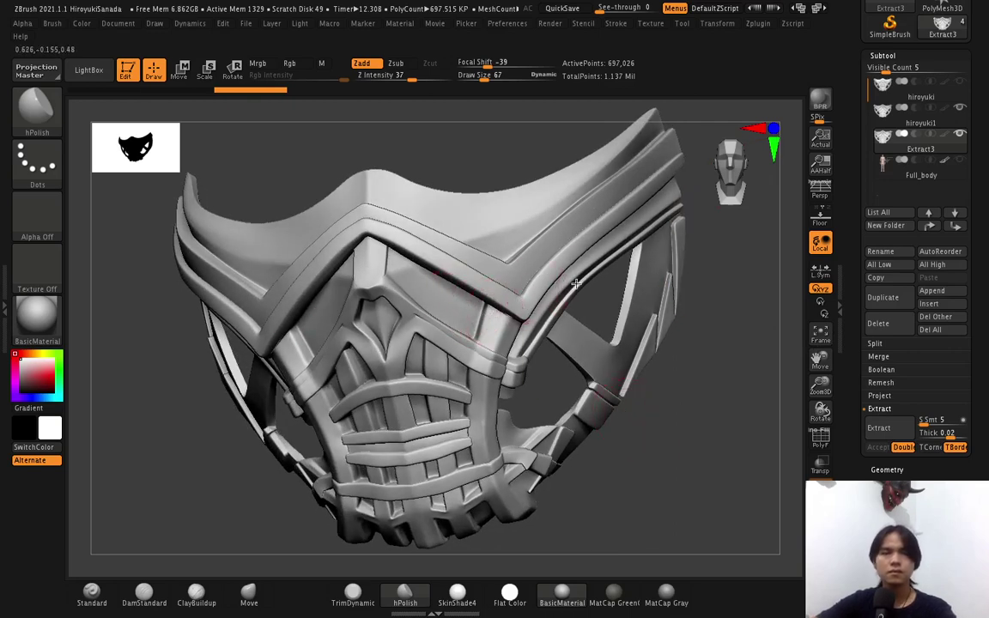
key(ctrl)
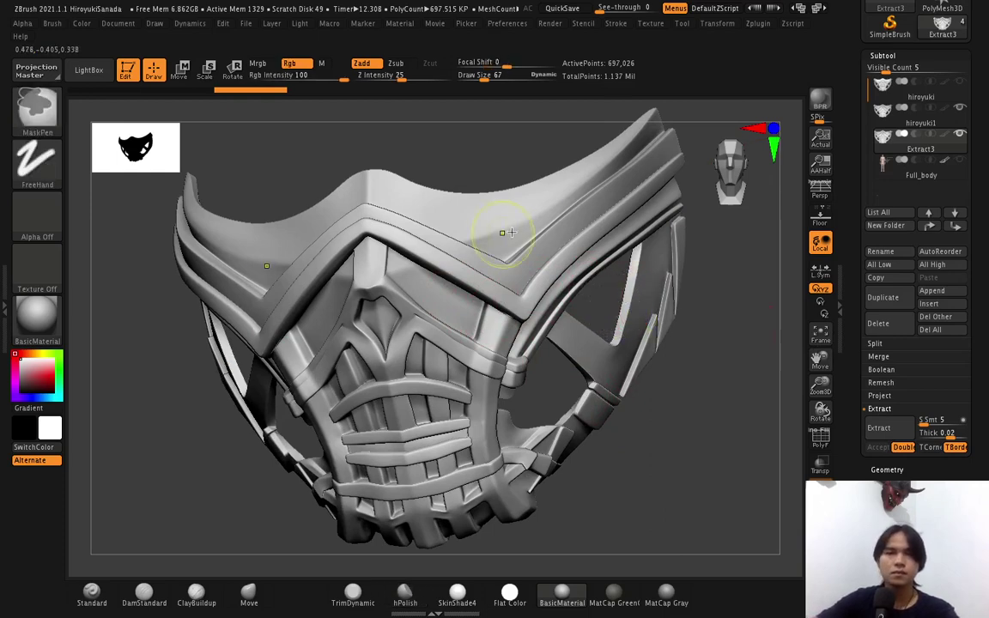
key(ctrl+shift)
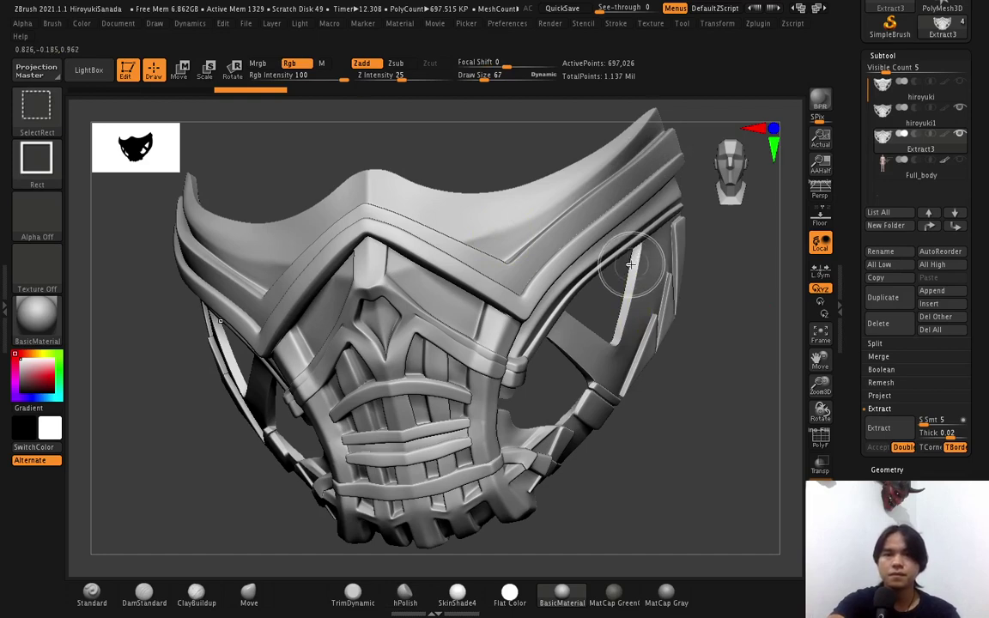
ctrl+shift+click(632, 264)
ctrl+click(710, 403)
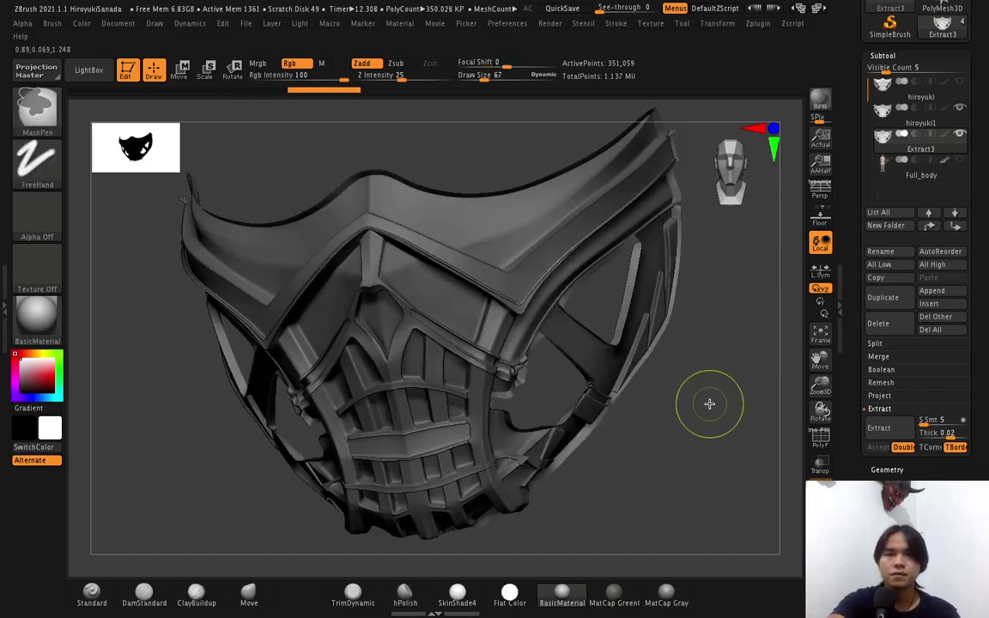
key(ctrl+shift)
ctrl+shift+click(710, 403)
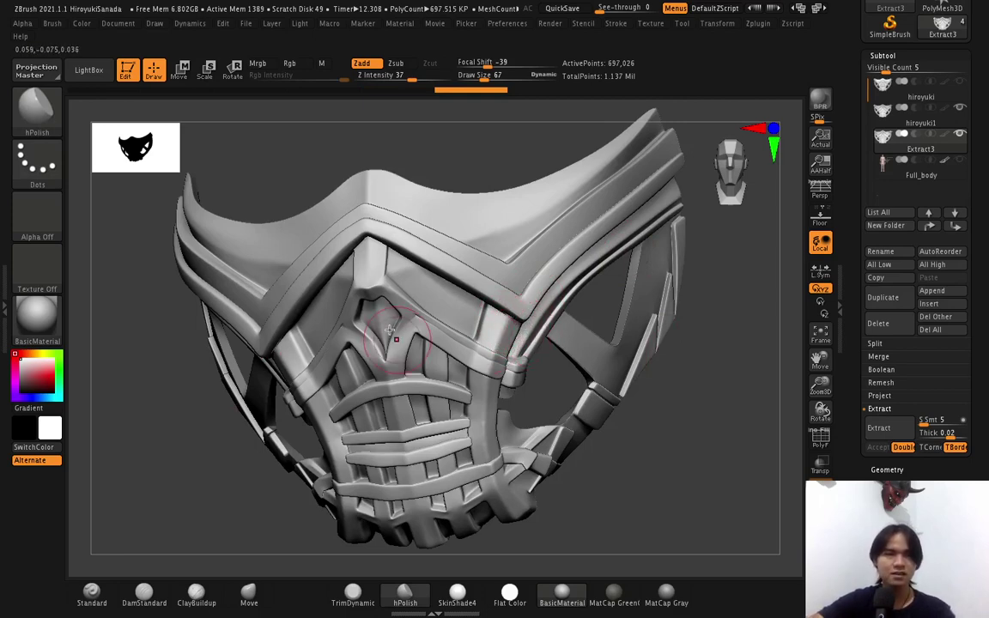
Pick Orb_Rock_Noise from the 3D sculpting brush library.
click(36, 108)
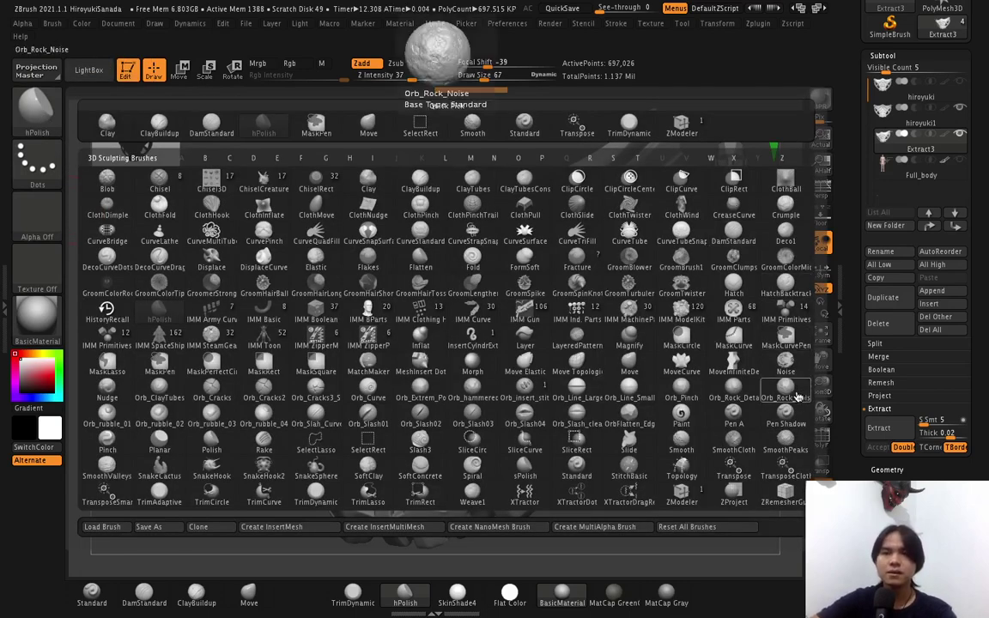
mouse_move(786, 390)
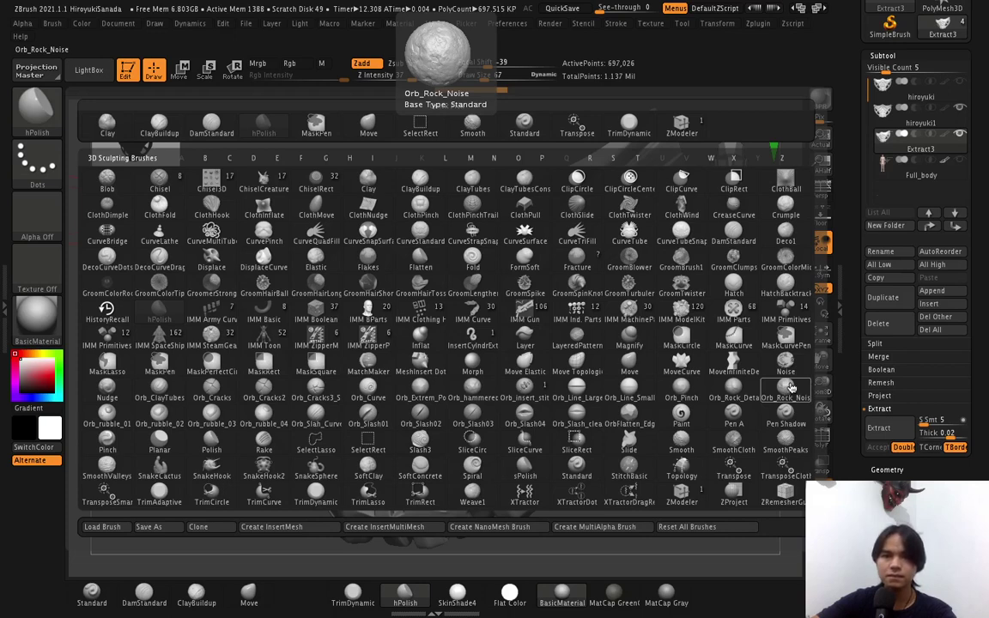
click(791, 389)
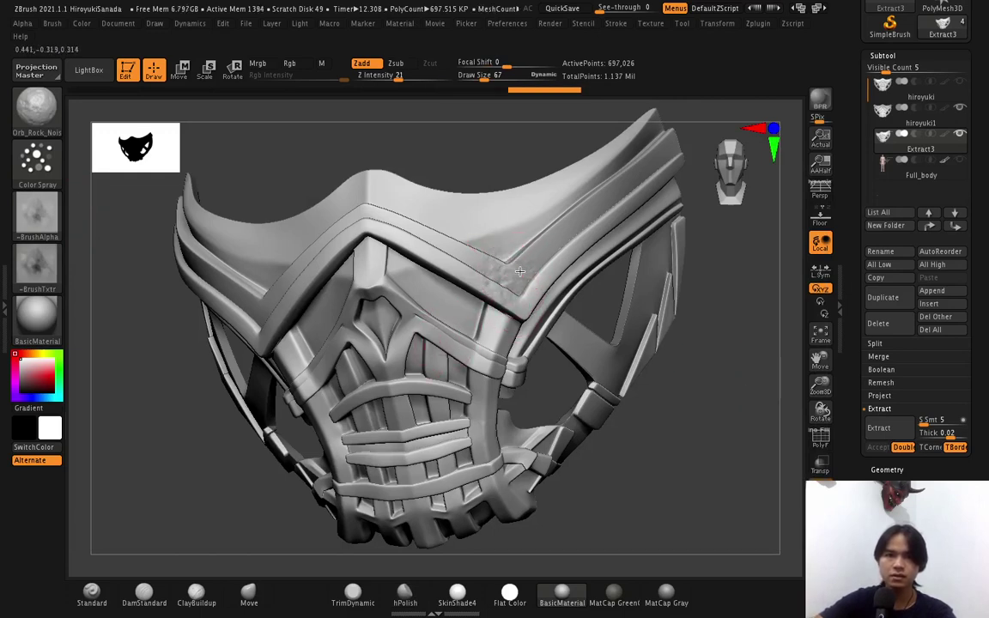
Paint rocky noise down the upper right band and cheek ridge near the mask's centre.
mouse_move(497, 256)
mouse_down()
mouse_move(521, 298)
mouse_move(491, 315)
mouse_up()
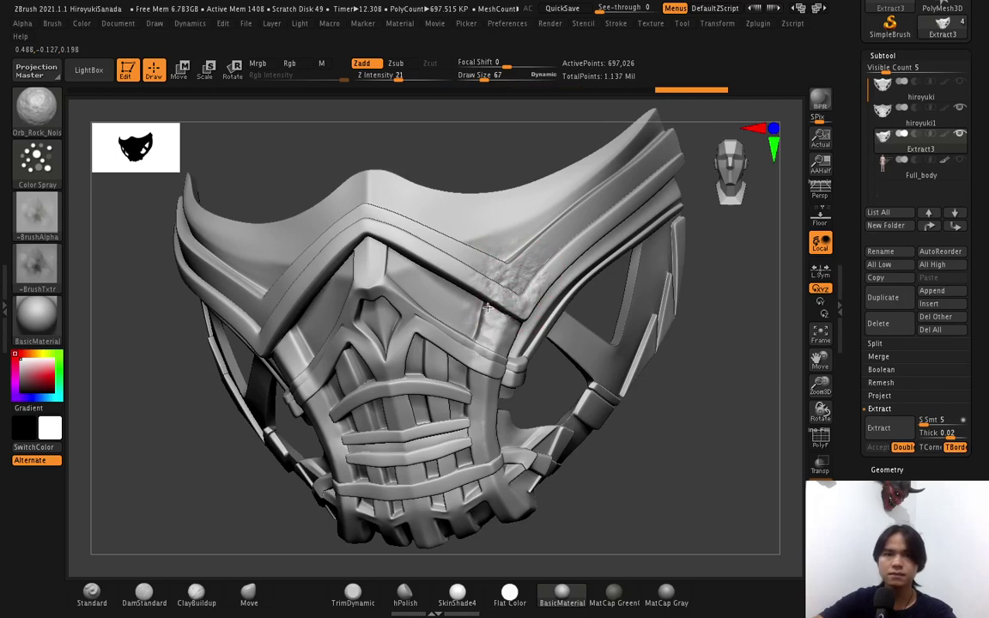
drag(524, 335, 521, 363)
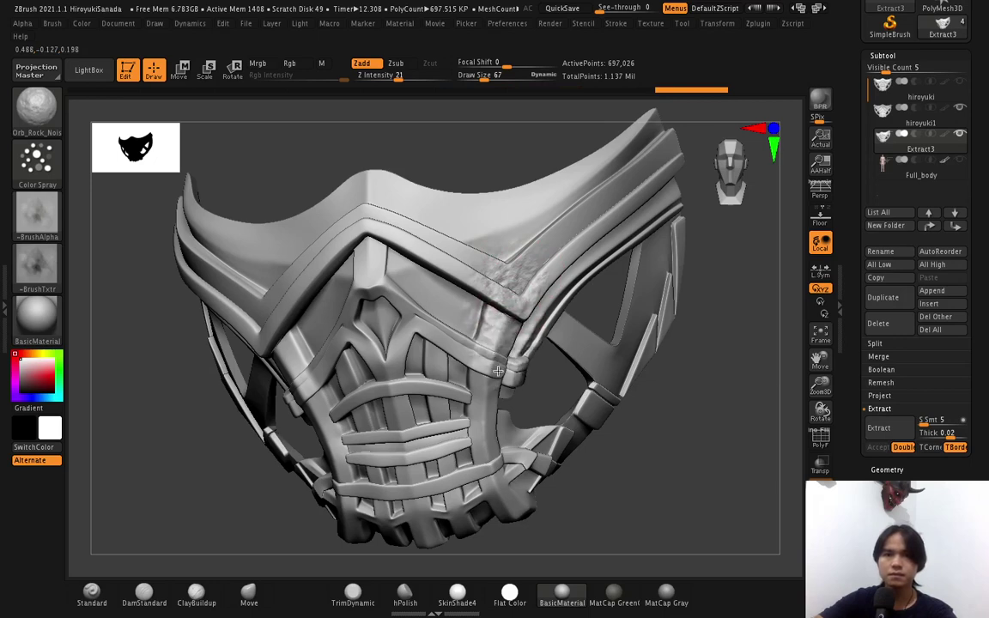
right_drag(516, 365, 501, 349)
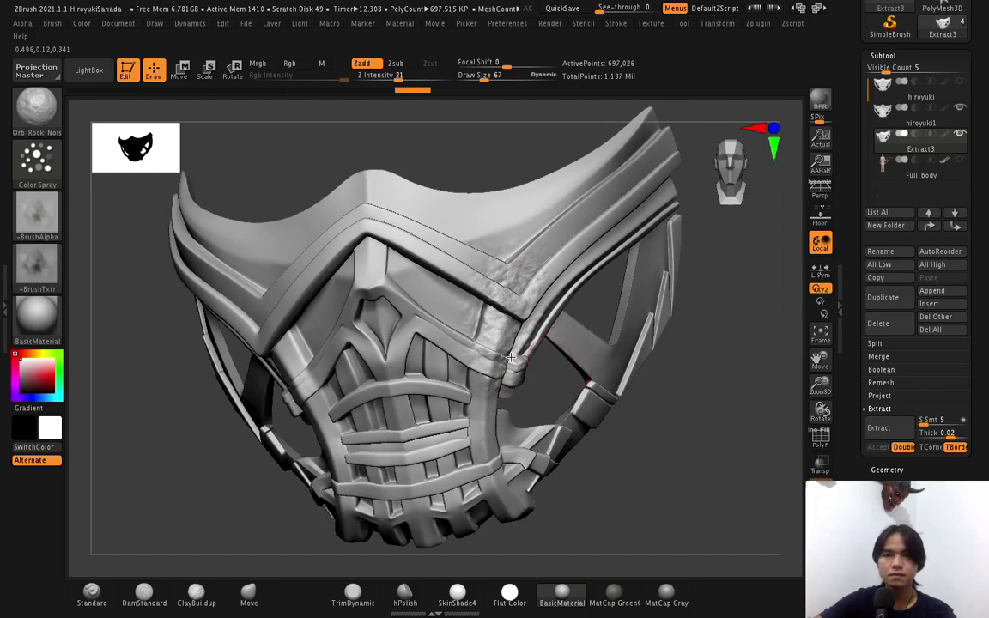
right_drag(563, 322, 554, 330)
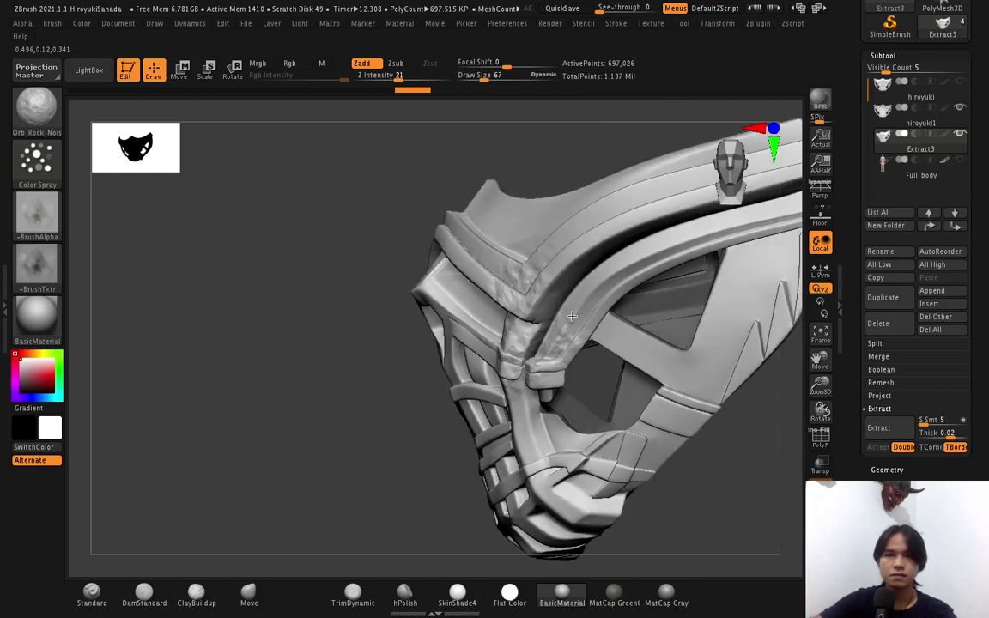
right_drag(584, 276, 512, 268)
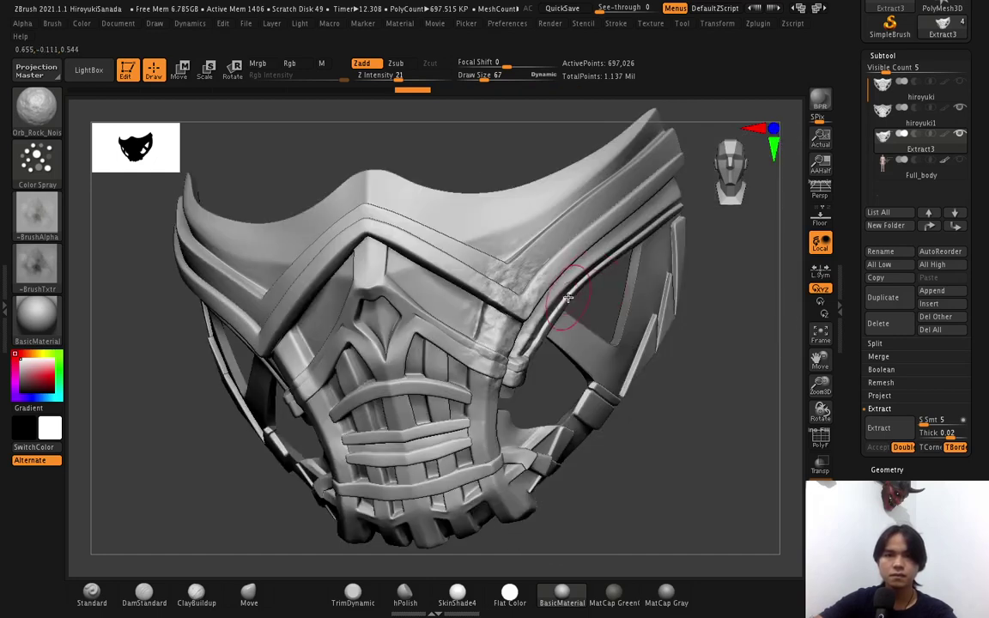
mouse_move(558, 286)
mouse_down()
mouse_move(543, 278)
mouse_move(572, 286)
mouse_move(490, 320)
mouse_up()
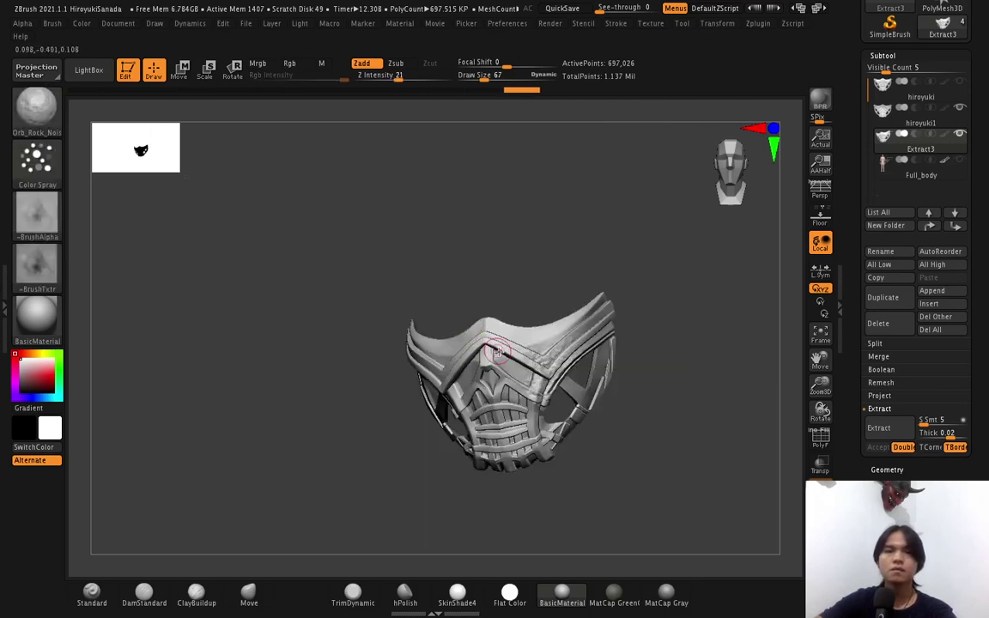
mouse_move(499, 352)
mouse_down()
mouse_move(538, 349)
mouse_move(534, 420)
mouse_move(484, 336)
mouse_move(488, 343)
mouse_move(439, 308)
mouse_up()
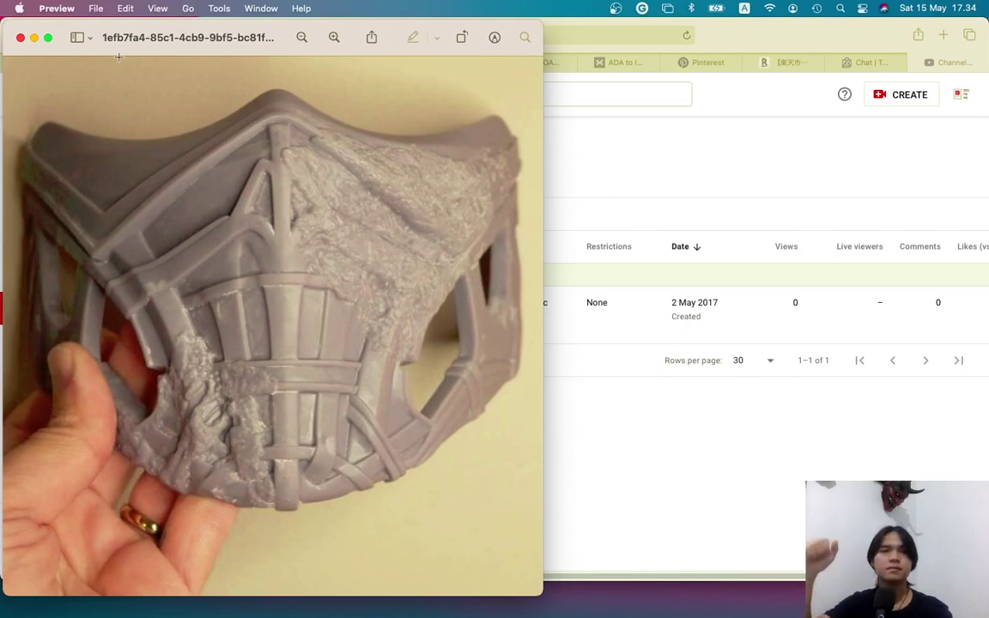
Move the Preview reference window to Desktop 2 and return to the ZBrush desktop.
key(ctrl+Right)
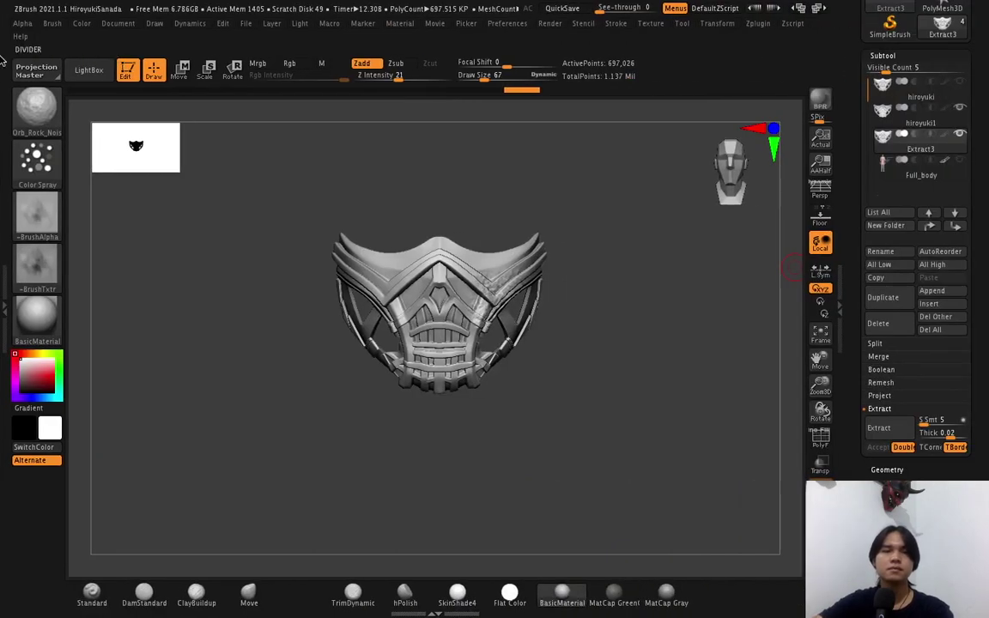
key(ctrl+Up)
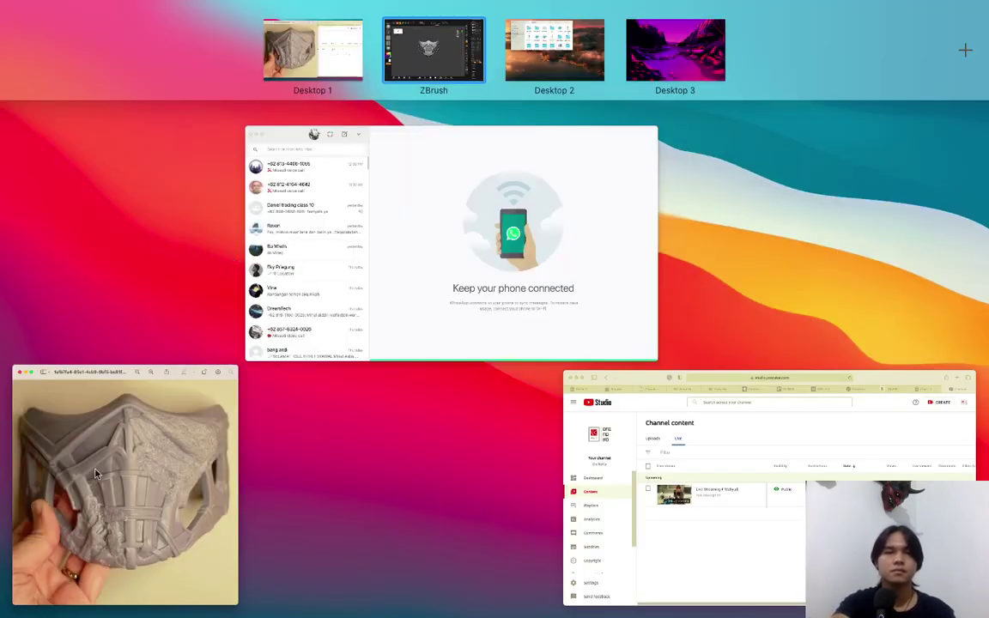
mouse_move(95, 436)
mouse_down()
mouse_move(536, 72)
mouse_move(766, 176)
mouse_up()
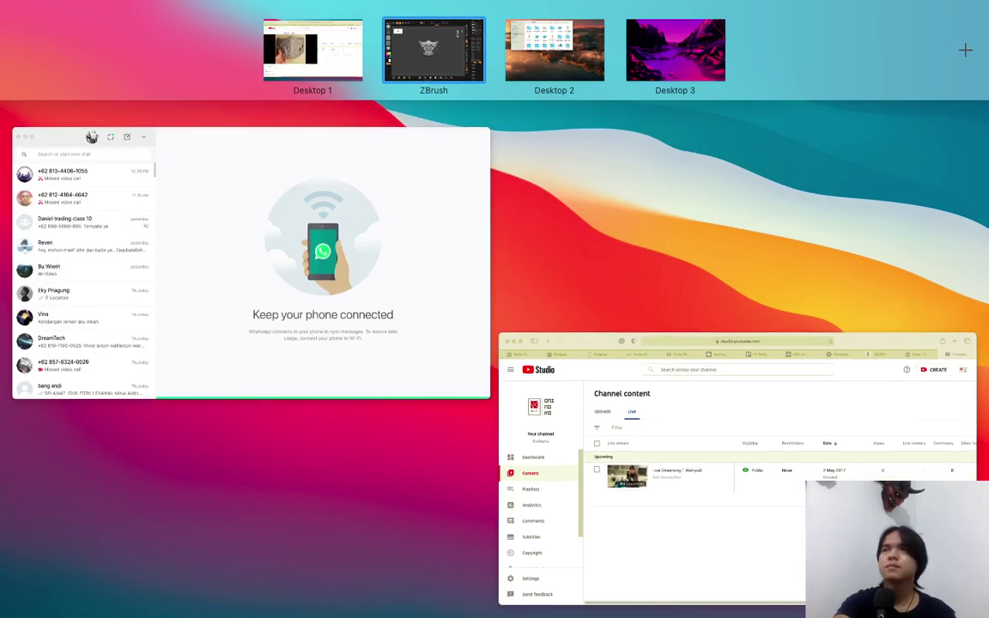
click(434, 50)
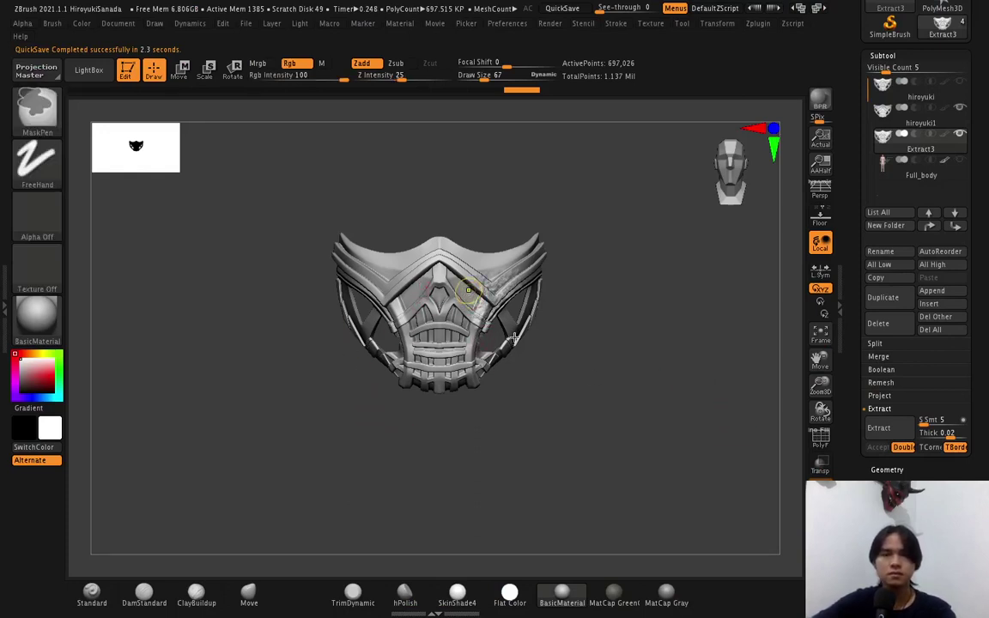
Roughen the centre ridge, the lower area and the lower left corner with rock noise.
mouse_move(472, 296)
ctrl+right_down()
mouse_move(535, 392)
mouse_move(468, 347)
mouse_move(516, 378)
mouse_move(568, 462)
ctrl+right_up()
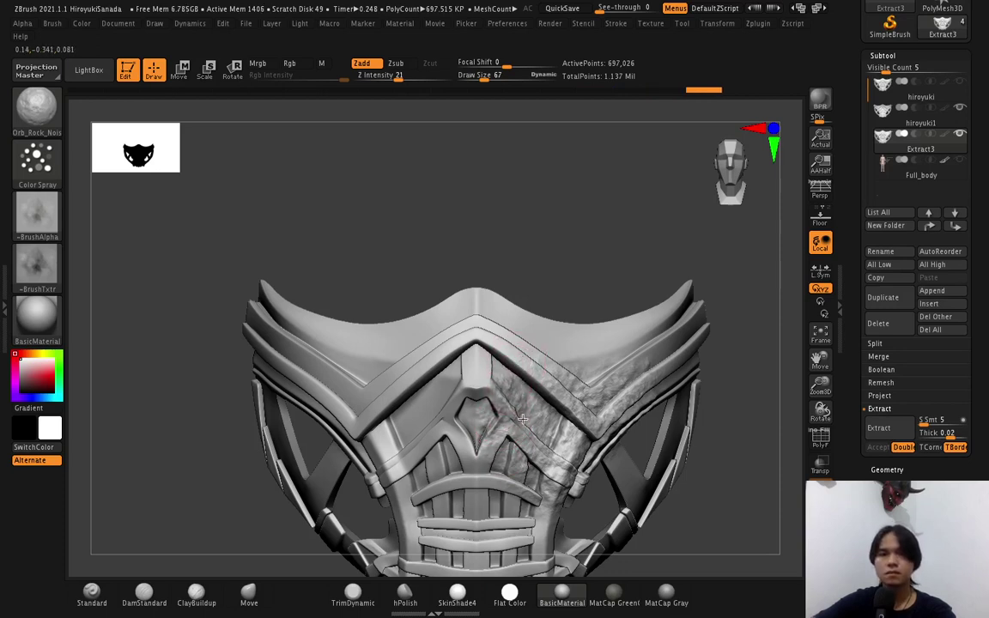
drag(513, 387, 546, 384)
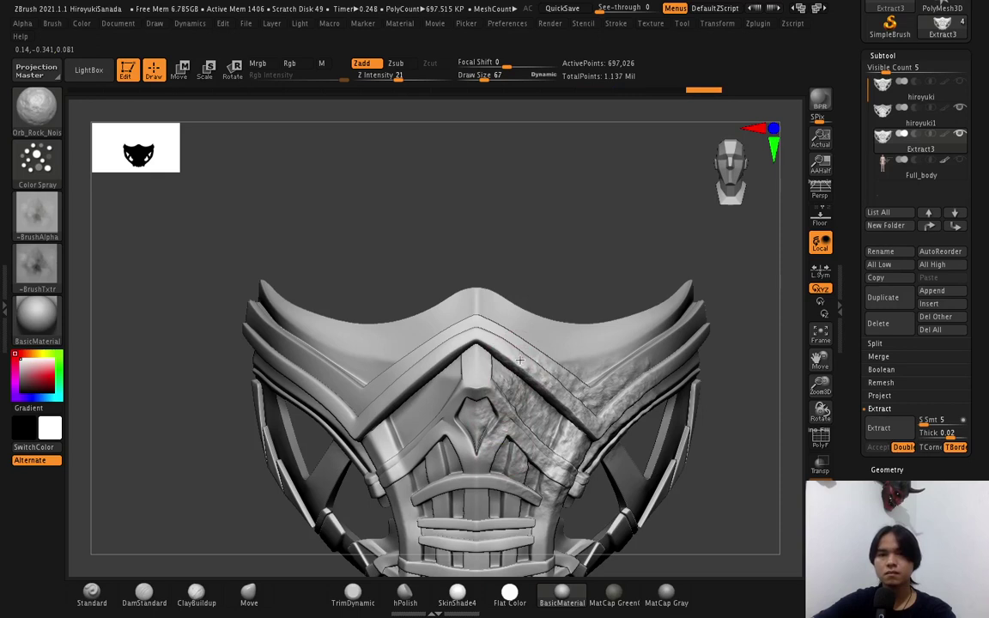
drag(550, 339, 555, 376)
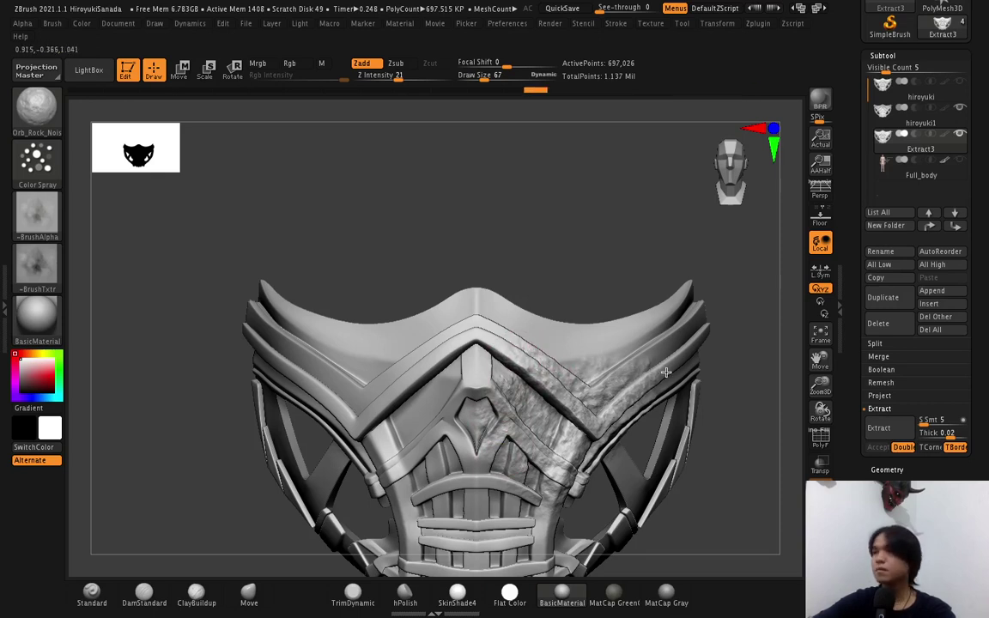
mouse_move(718, 398)
mouse_down()
mouse_move(671, 394)
mouse_move(610, 444)
mouse_up()
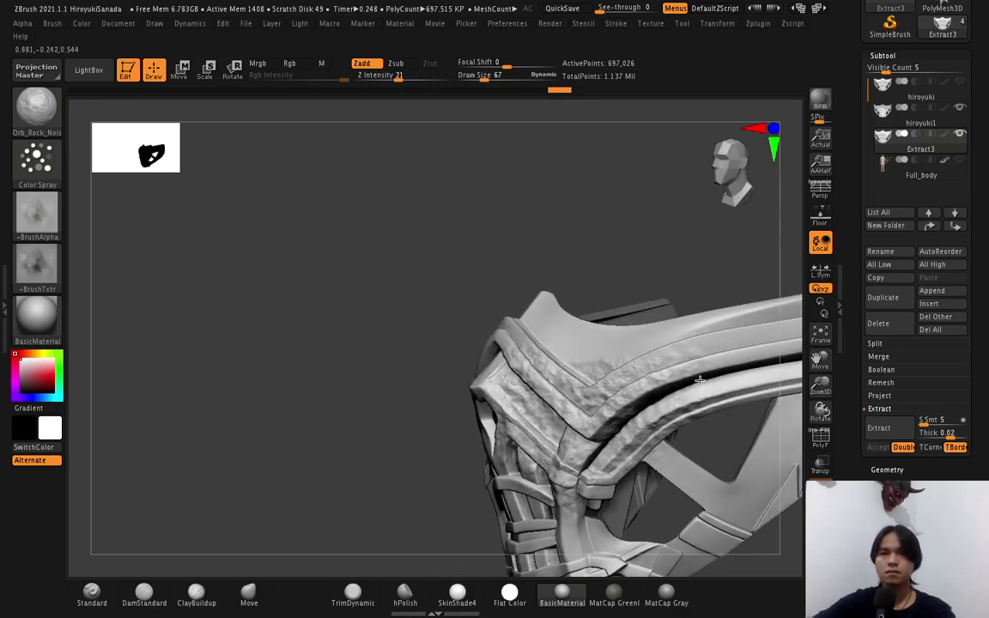
key(1)
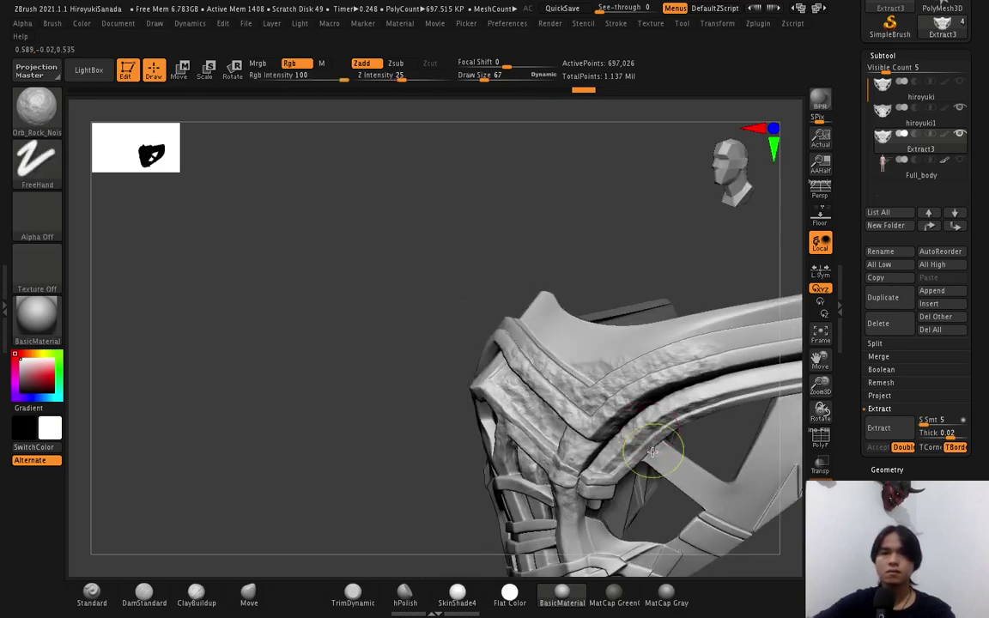
mouse_move(653, 451)
shift+mouse_down()
mouse_move(679, 440)
mouse_move(574, 447)
mouse_move(497, 384)
mouse_move(499, 347)
shift+mouse_up()
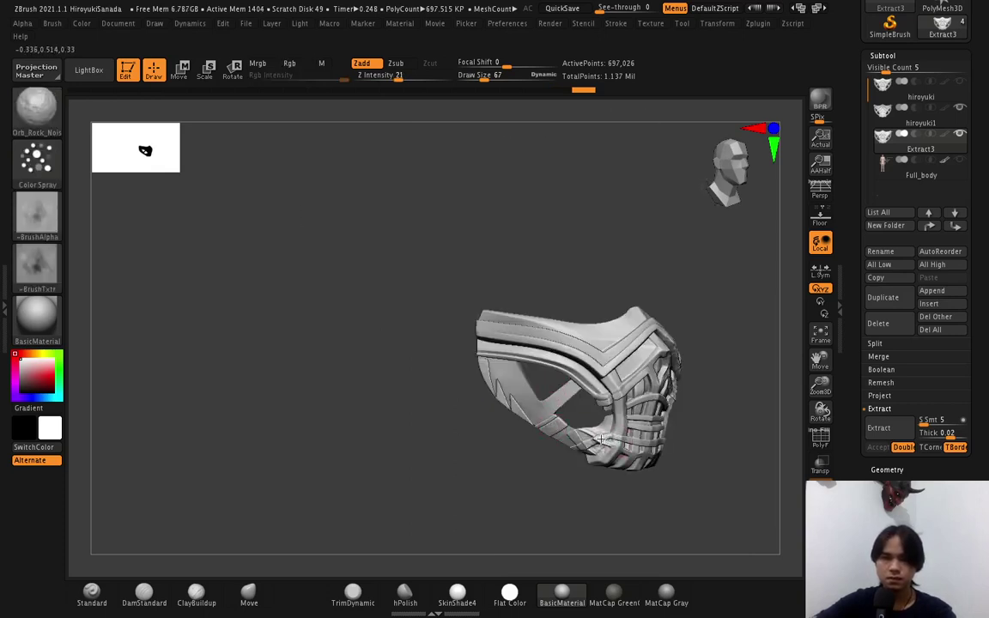
mouse_move(601, 440)
ctrl+right_down()
mouse_move(605, 467)
mouse_move(548, 475)
mouse_move(593, 513)
mouse_move(596, 496)
ctrl+right_up()
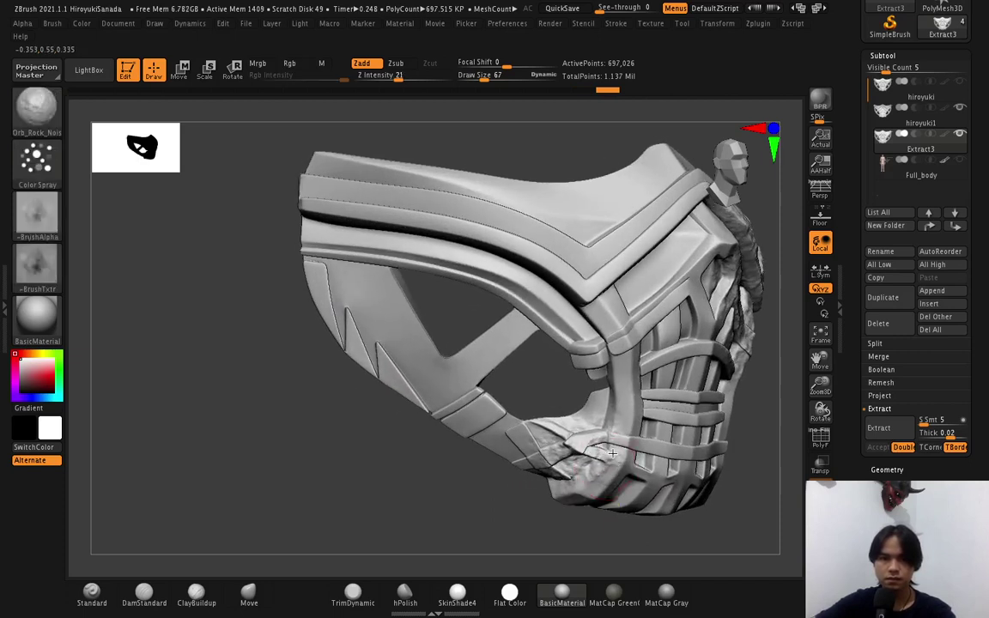
drag(596, 497, 633, 469)
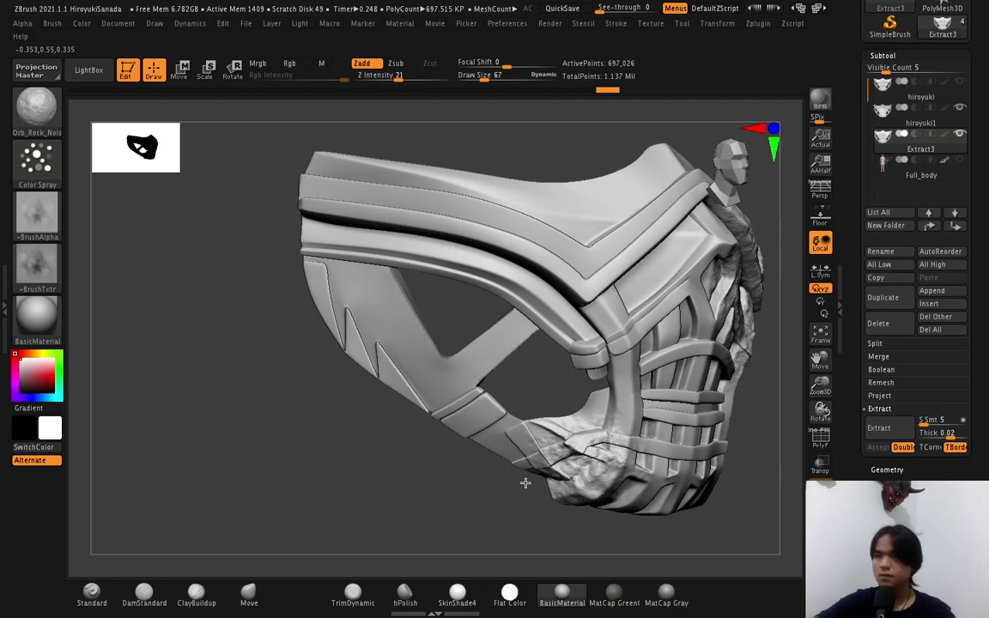
right_drag(625, 473, 659, 468)
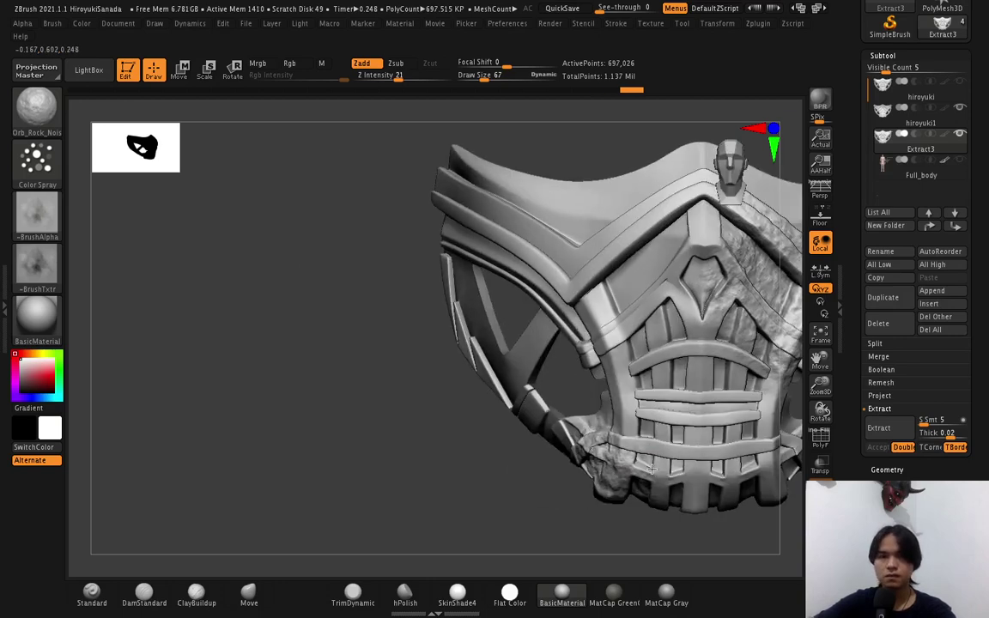
drag(675, 484, 645, 494)
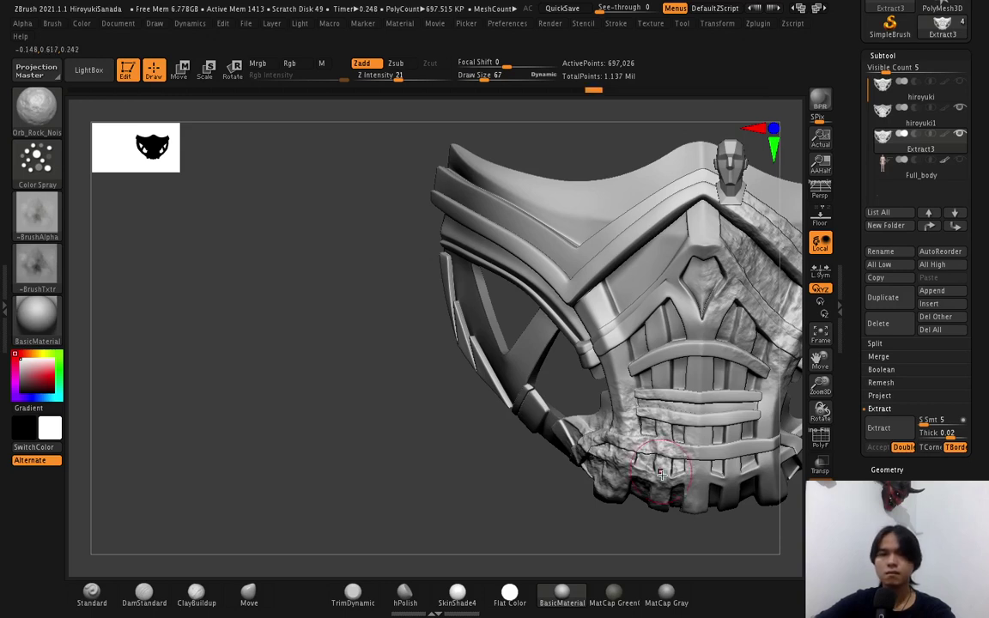
Spread rock-noise texture over the mask's centre, right cheek and side ridge.
mouse_move(644, 504)
mouse_down()
mouse_move(652, 479)
mouse_move(522, 422)
mouse_up()
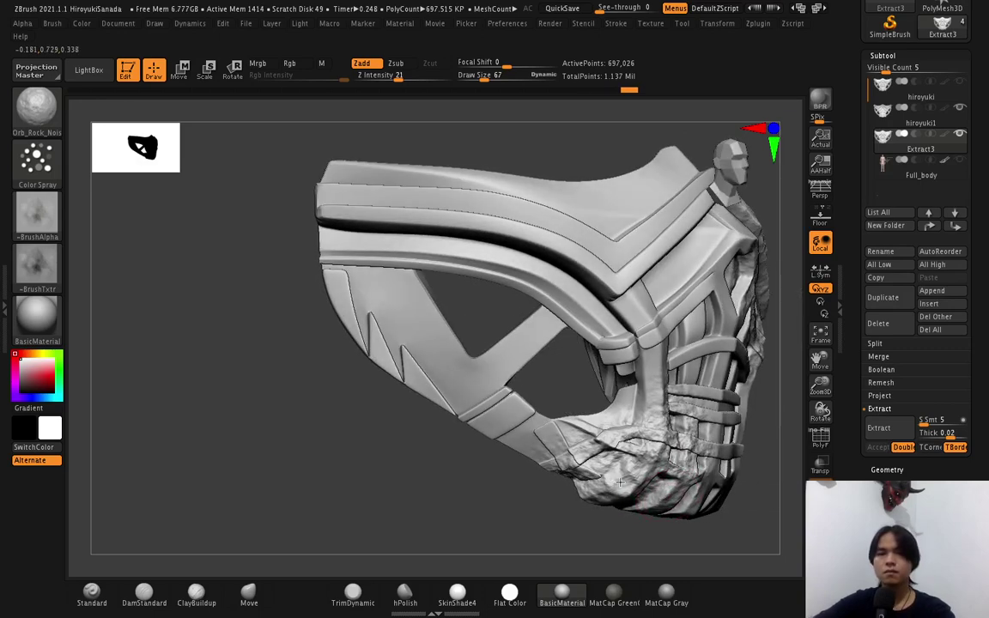
drag(660, 500, 670, 490)
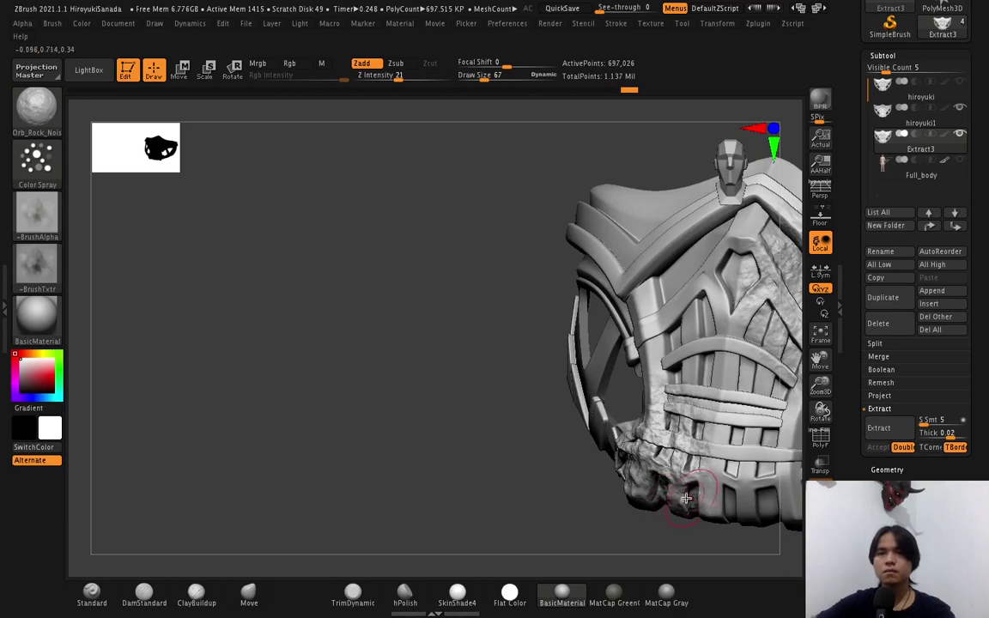
ctrl+shift+click(674, 515)
drag(595, 428, 585, 424)
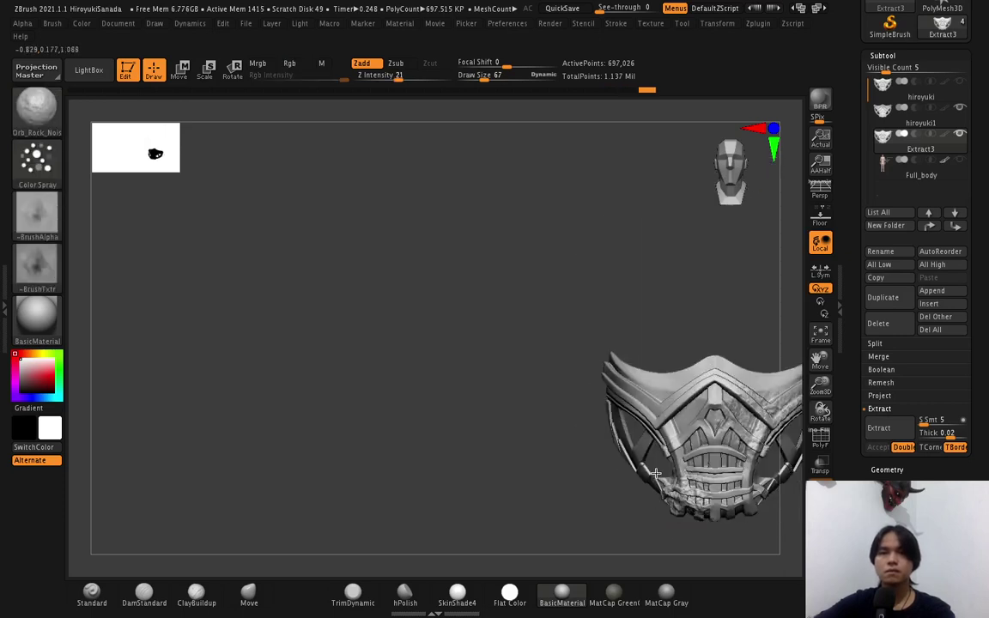
drag(664, 490, 559, 459)
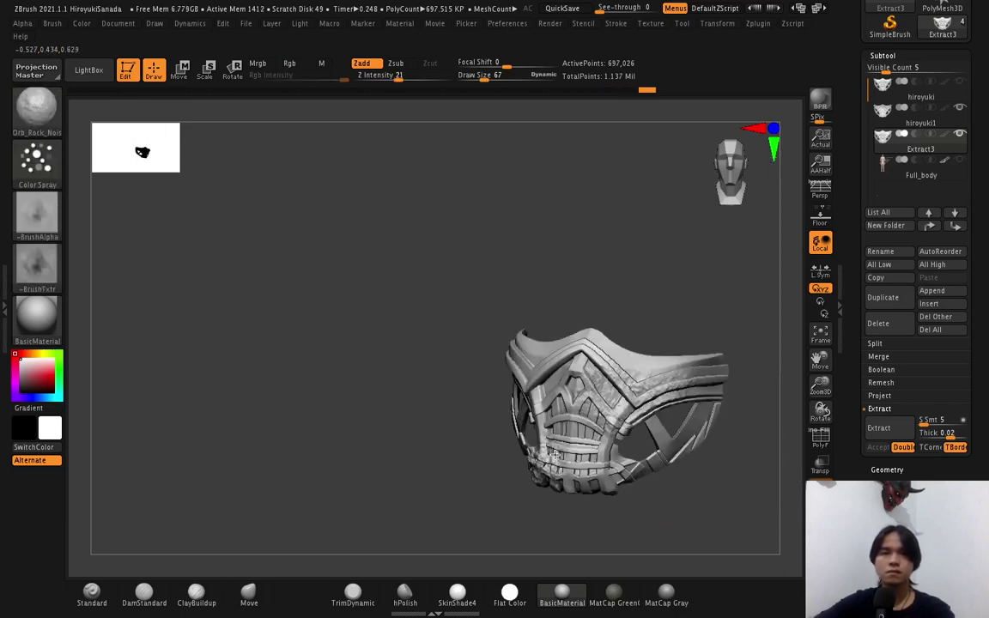
alt+drag(697, 488, 661, 475)
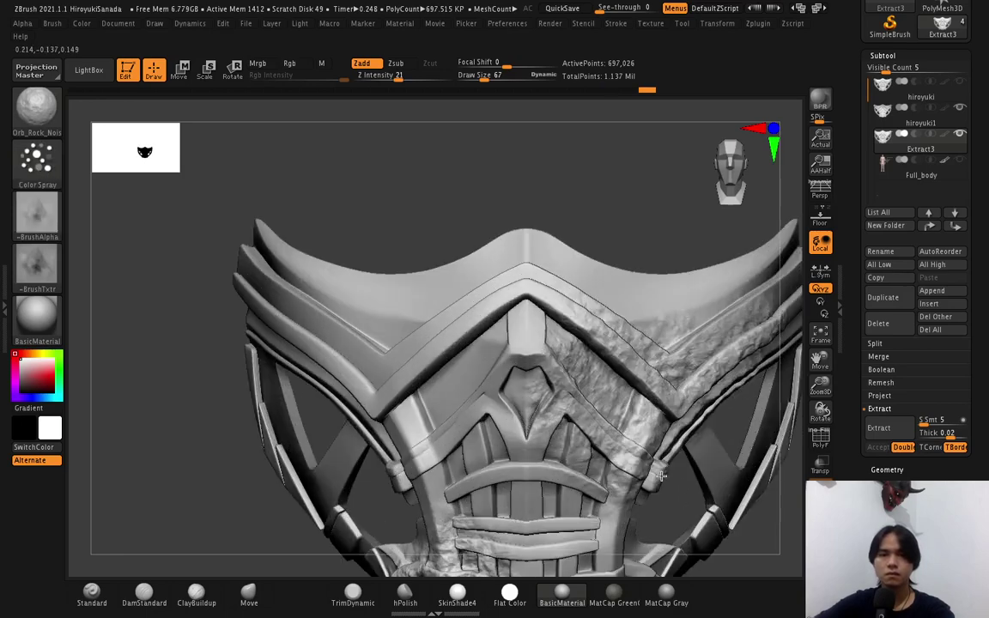
alt+drag(596, 456, 515, 389)
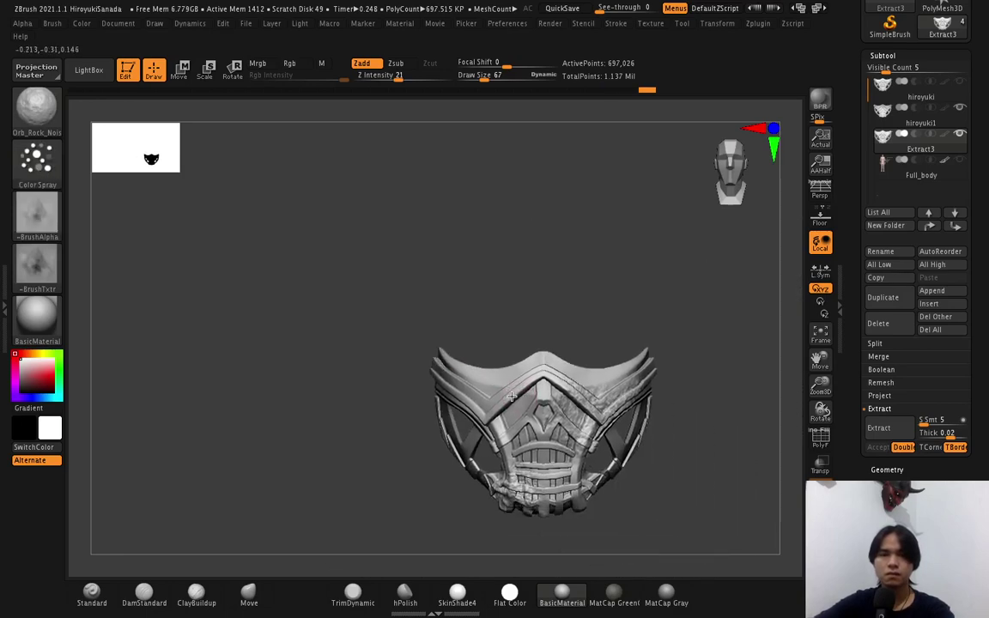
ctrl+right_drag(537, 405, 634, 483)
mouse_move(494, 378)
mouse_down()
mouse_move(578, 446)
mouse_move(562, 422)
mouse_up()
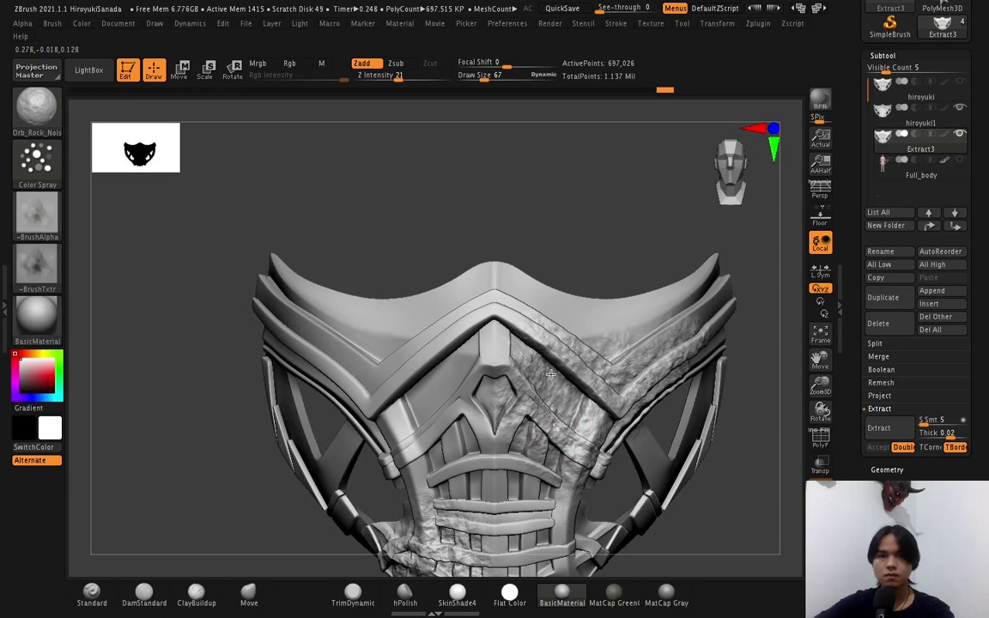
mouse_move(600, 422)
mouse_down()
mouse_move(603, 445)
mouse_move(637, 431)
mouse_up()
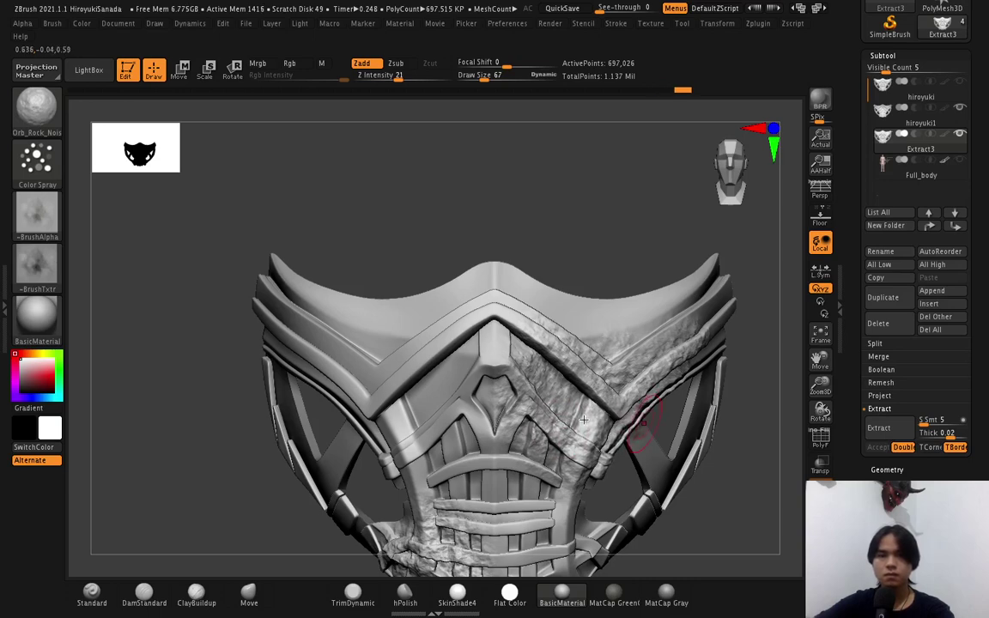
right_drag(584, 420, 591, 404)
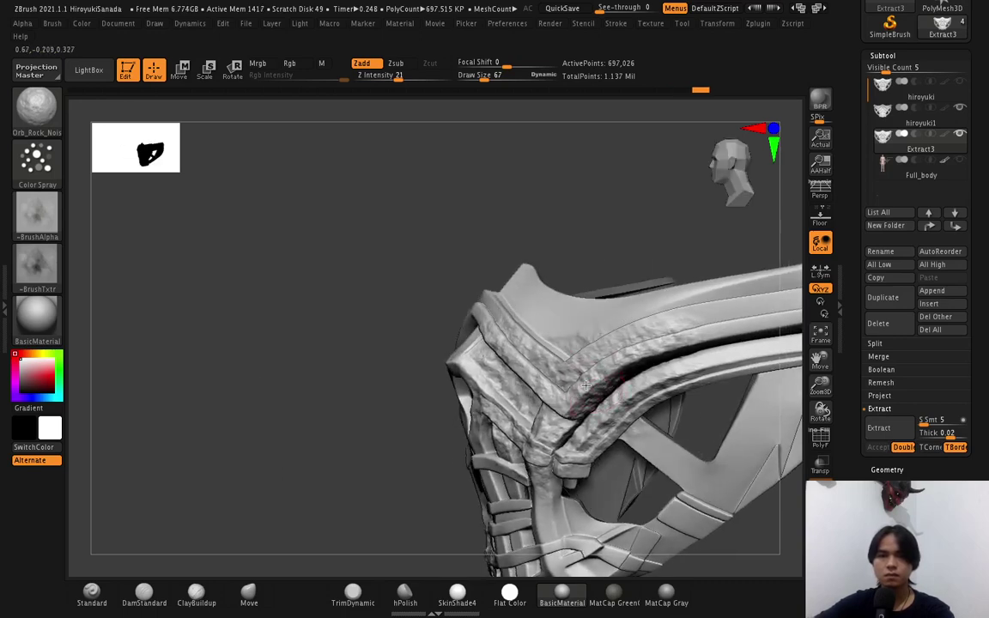
drag(591, 396, 563, 403)
mouse_move(613, 359)
mouse_down()
mouse_move(700, 358)
mouse_move(594, 407)
mouse_up()
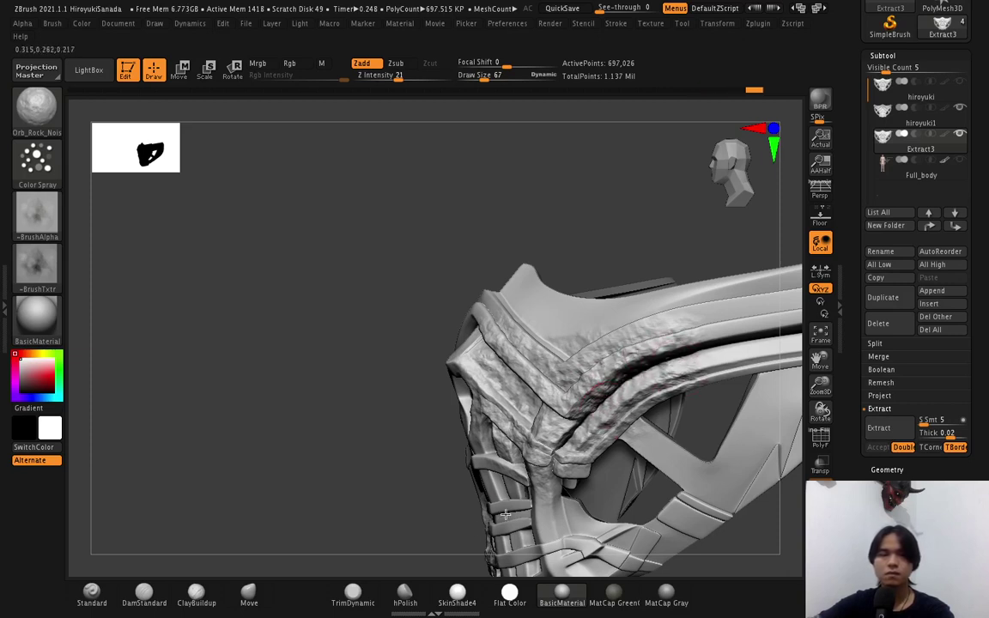
Build up the ridge with a smaller ClayBuildup brush and smooth the upper panel.
click(195, 593)
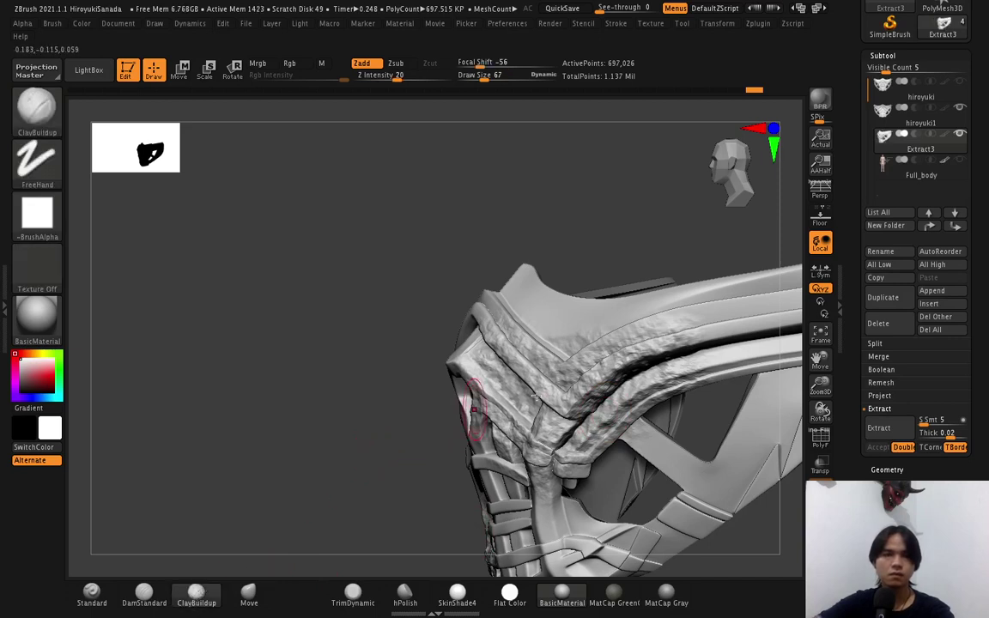
mouse_move(481, 352)
mouse_down()
mouse_move(515, 382)
mouse_move(541, 373)
mouse_move(588, 412)
mouse_up()
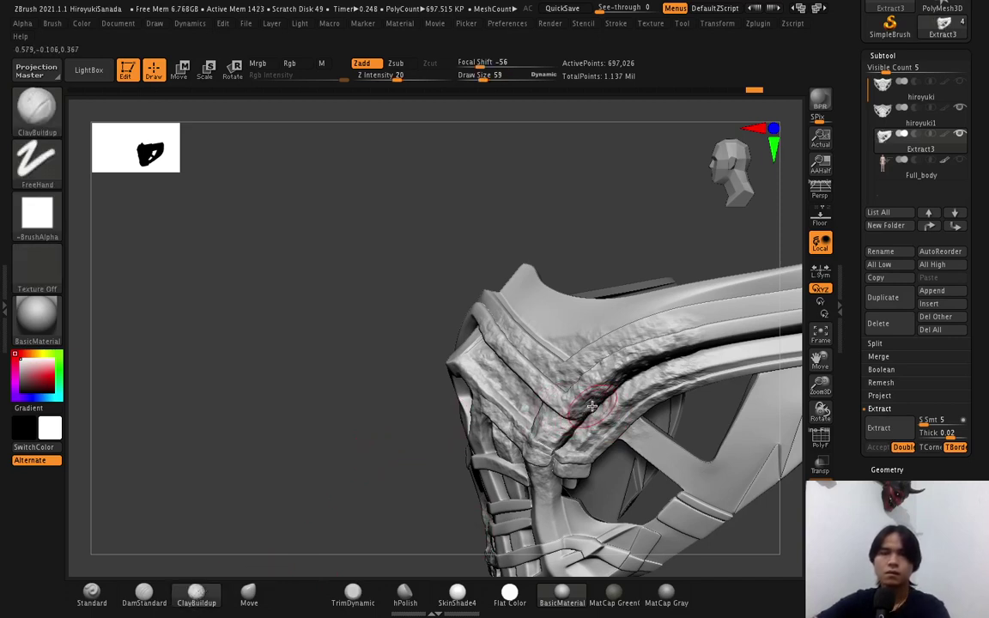
key(bracketleft)
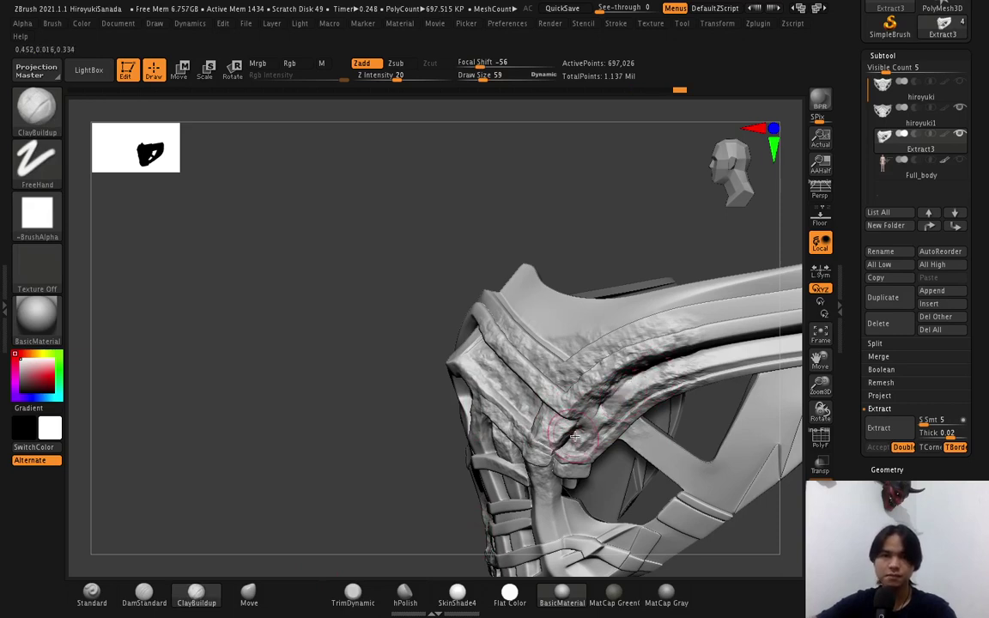
drag(503, 382, 516, 404)
drag(585, 444, 546, 386)
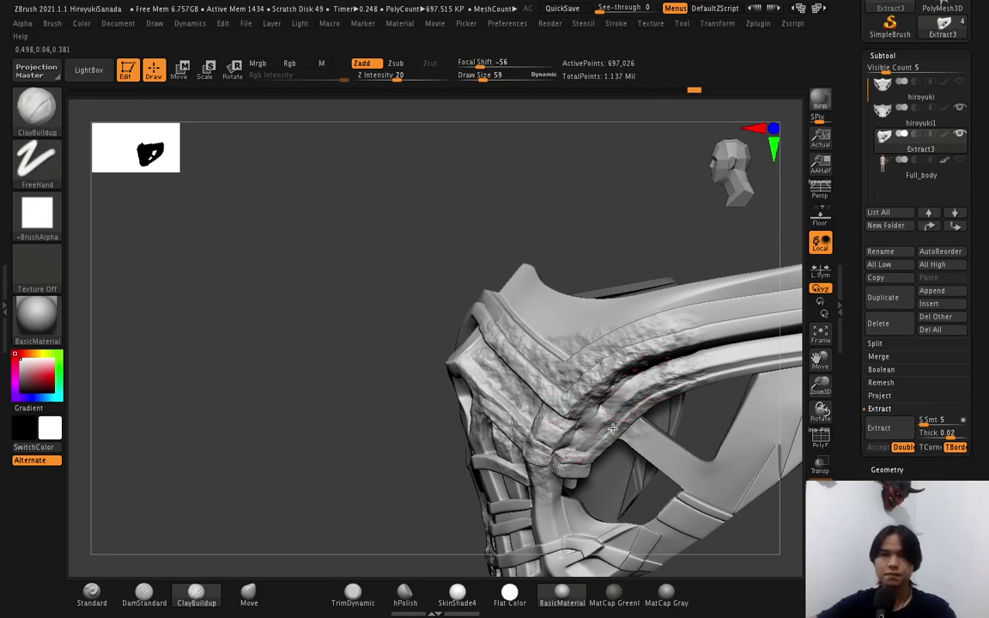
right_drag(572, 367, 642, 410)
shift+right_drag(531, 412, 558, 410)
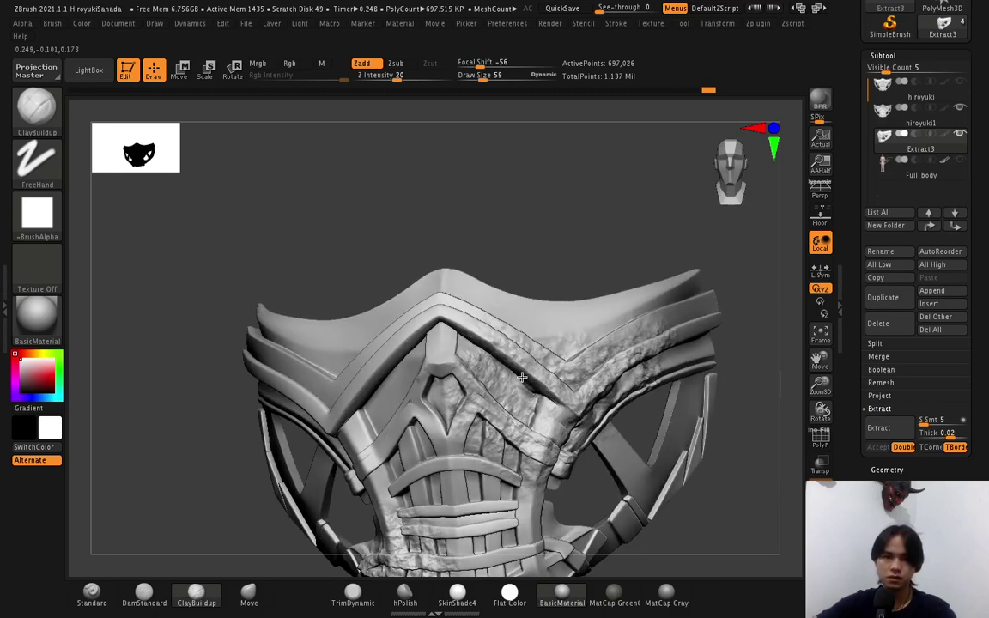
shift+drag(517, 386, 522, 388)
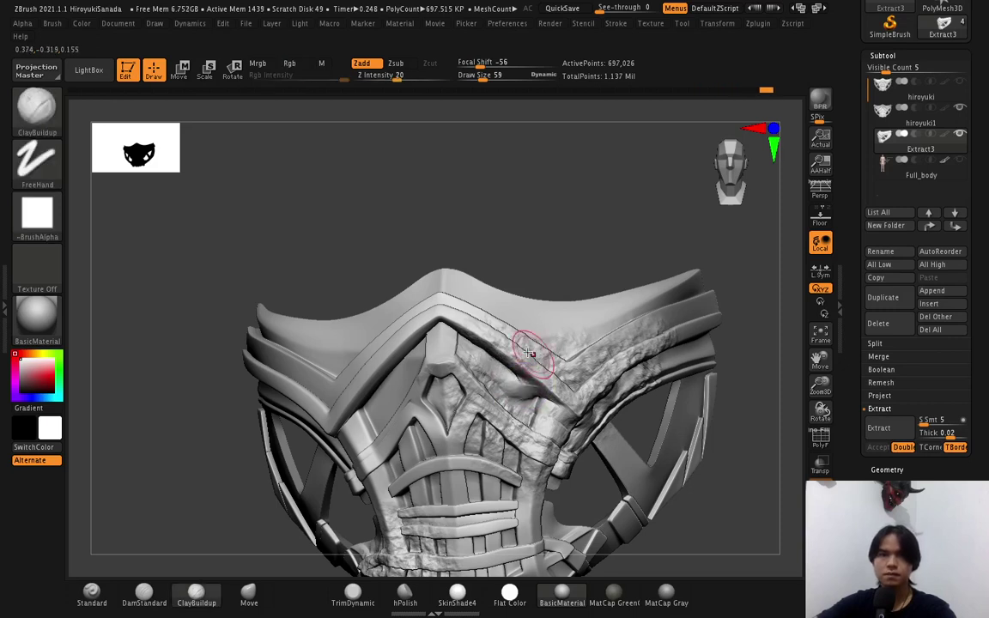
Build up clay along the lower chin and the lower edge of the mask.
mouse_move(563, 359)
right_down()
mouse_move(552, 395)
mouse_move(493, 358)
right_up()
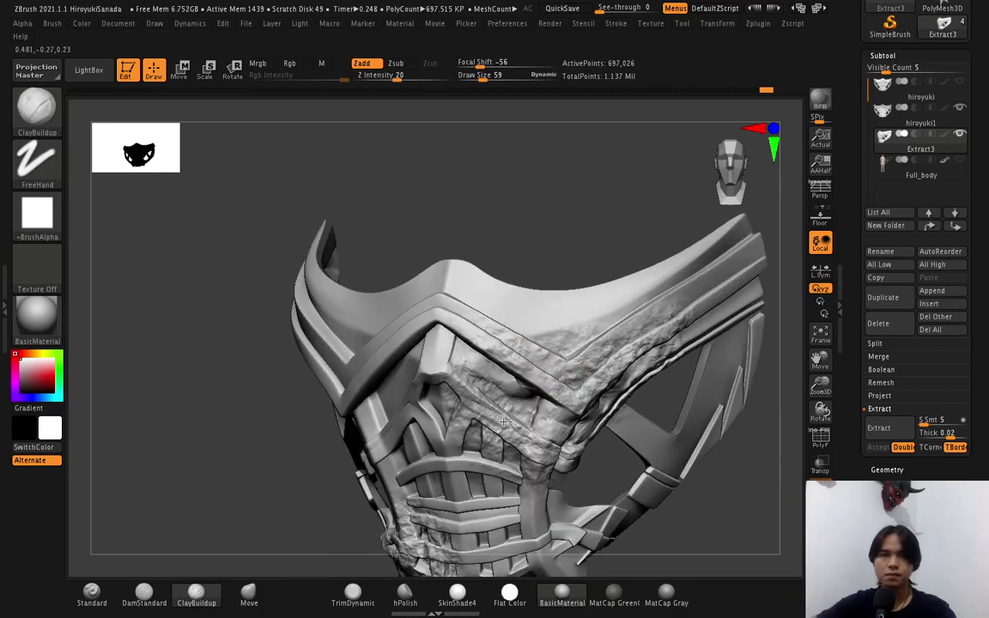
right_drag(443, 389, 502, 438)
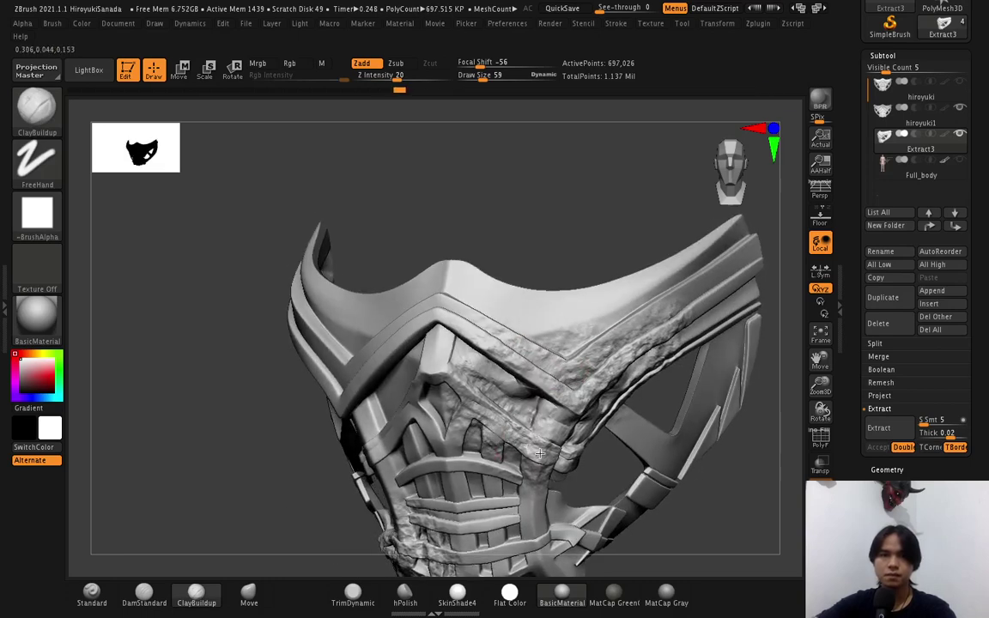
mouse_move(550, 455)
ctrl+right_down()
mouse_move(534, 420)
mouse_move(547, 410)
ctrl+right_up()
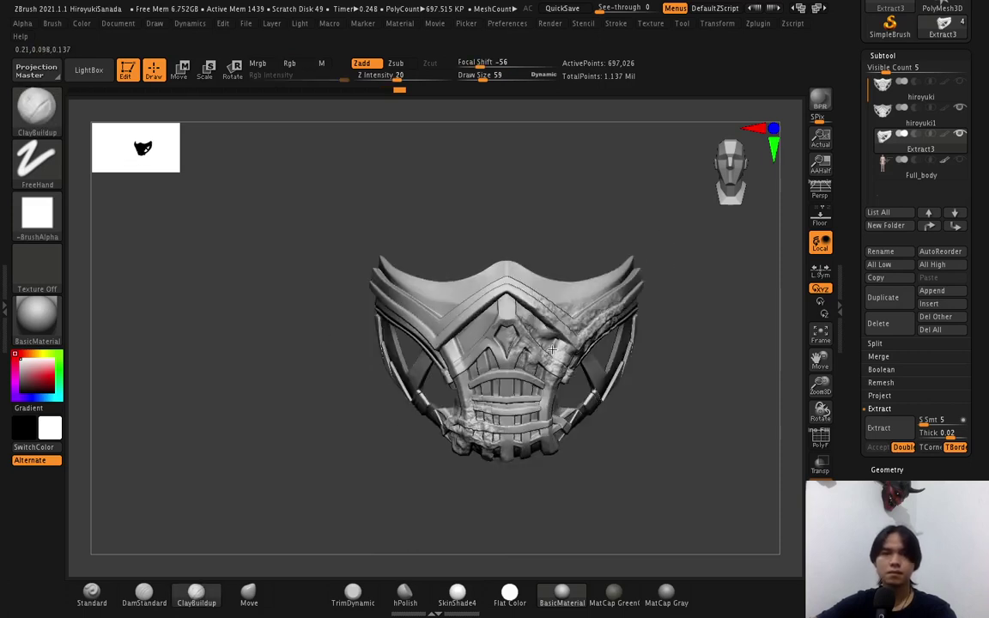
right_drag(552, 347, 549, 344)
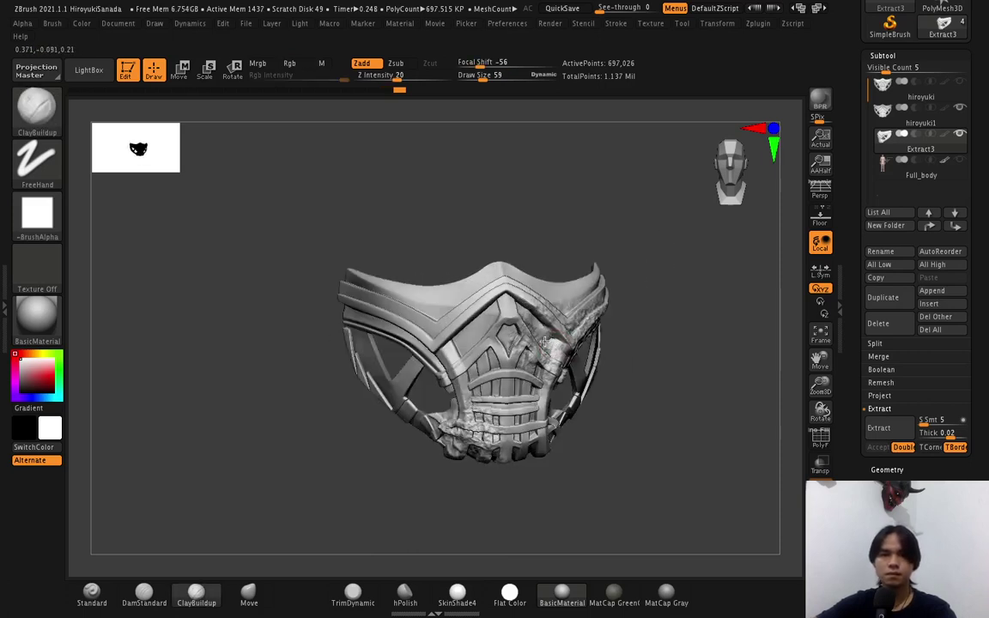
mouse_move(446, 406)
right_down()
mouse_move(452, 348)
mouse_move(462, 442)
mouse_move(497, 487)
mouse_move(486, 482)
right_up()
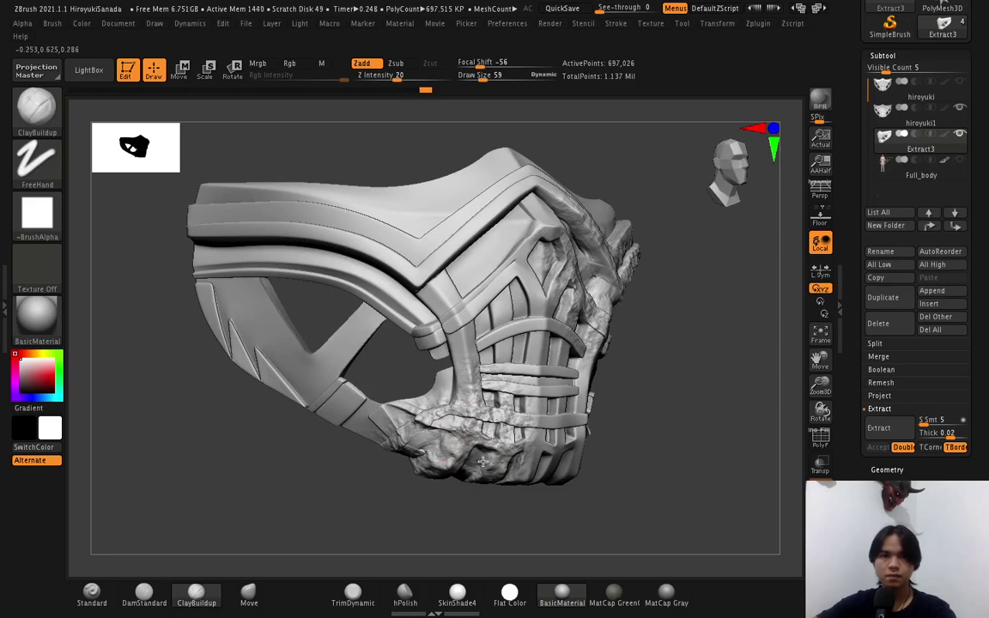
right_drag(477, 454, 496, 431)
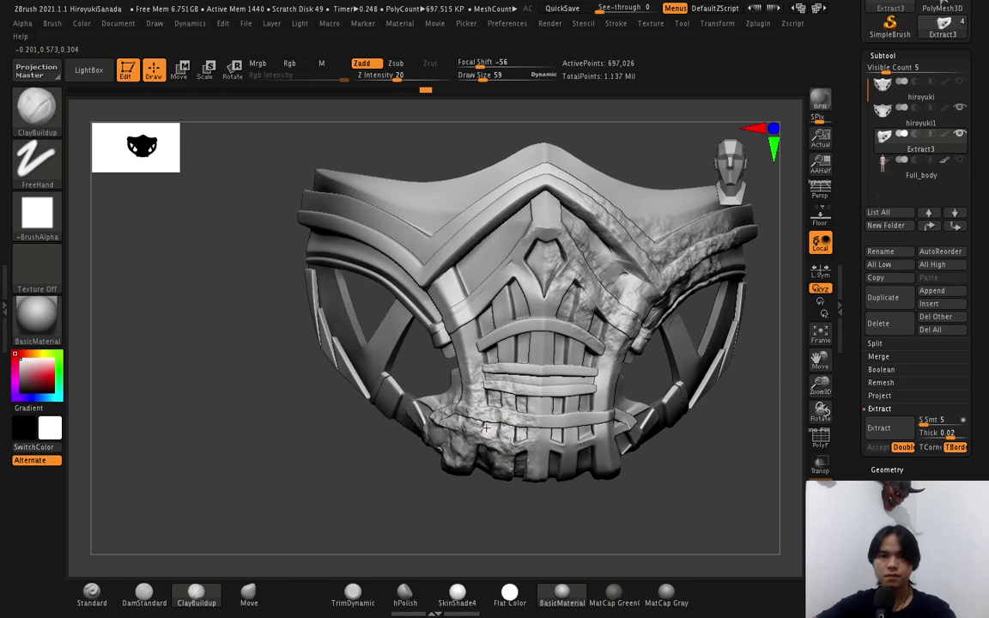
mouse_move(505, 434)
mouse_down()
mouse_move(486, 425)
mouse_move(472, 437)
mouse_move(420, 391)
mouse_up()
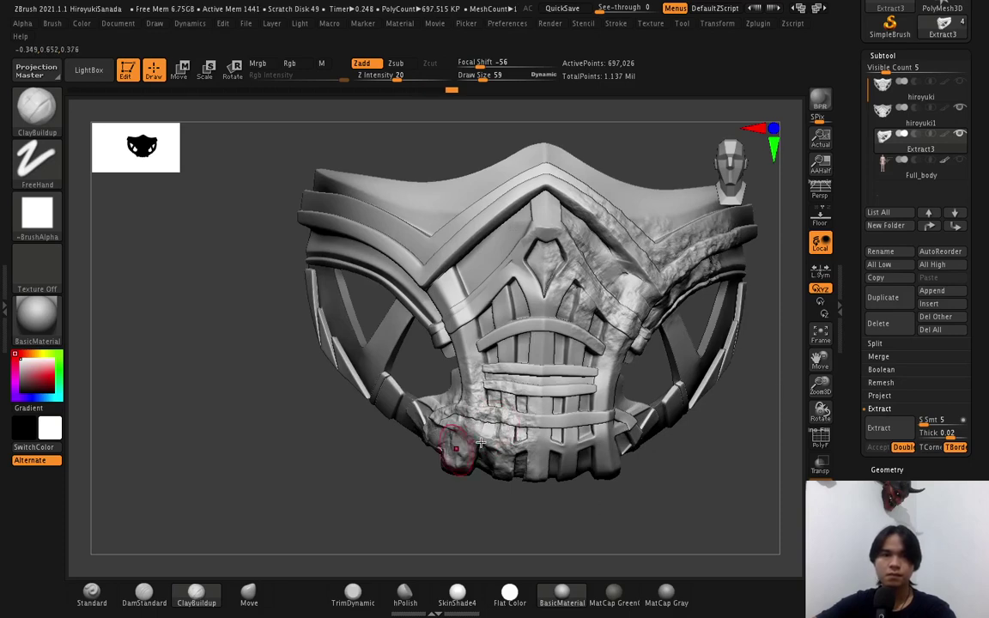
right_drag(453, 395, 510, 438)
right_drag(419, 449, 406, 443)
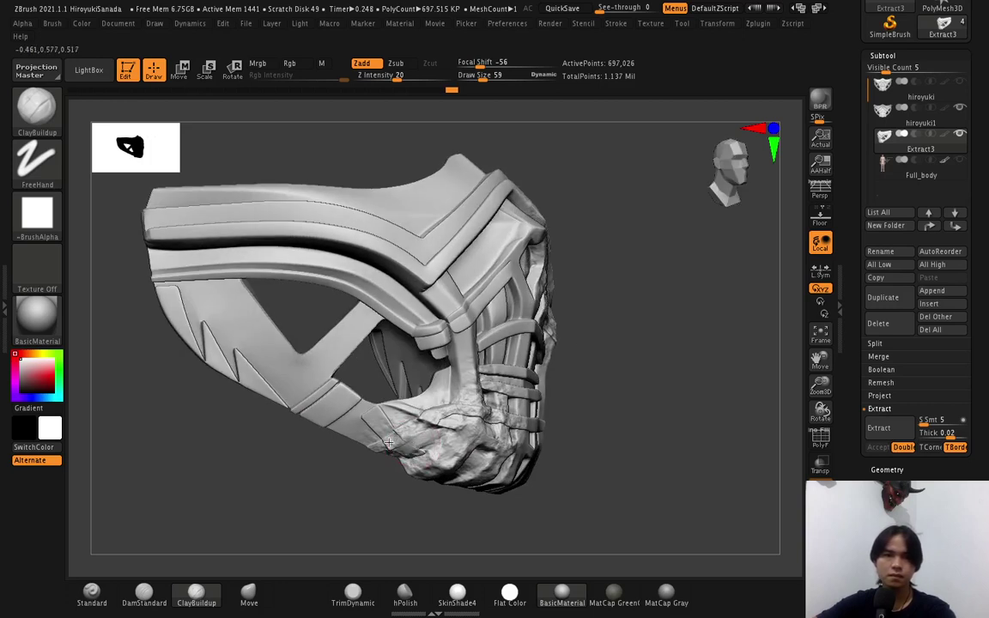
drag(388, 442, 397, 447)
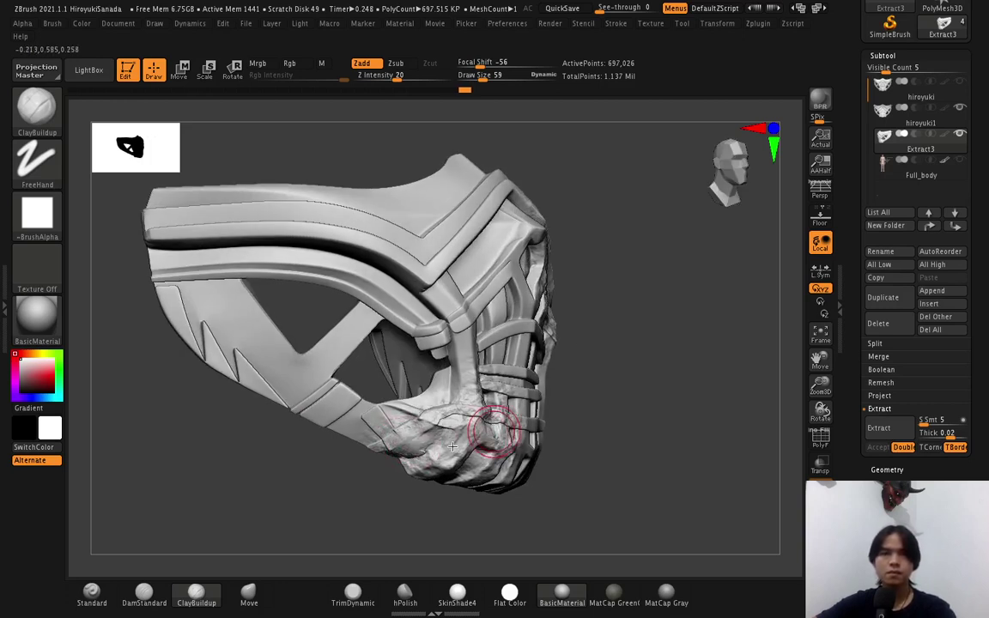
right_drag(442, 403, 477, 481)
ctrl+right_drag(429, 438, 408, 390)
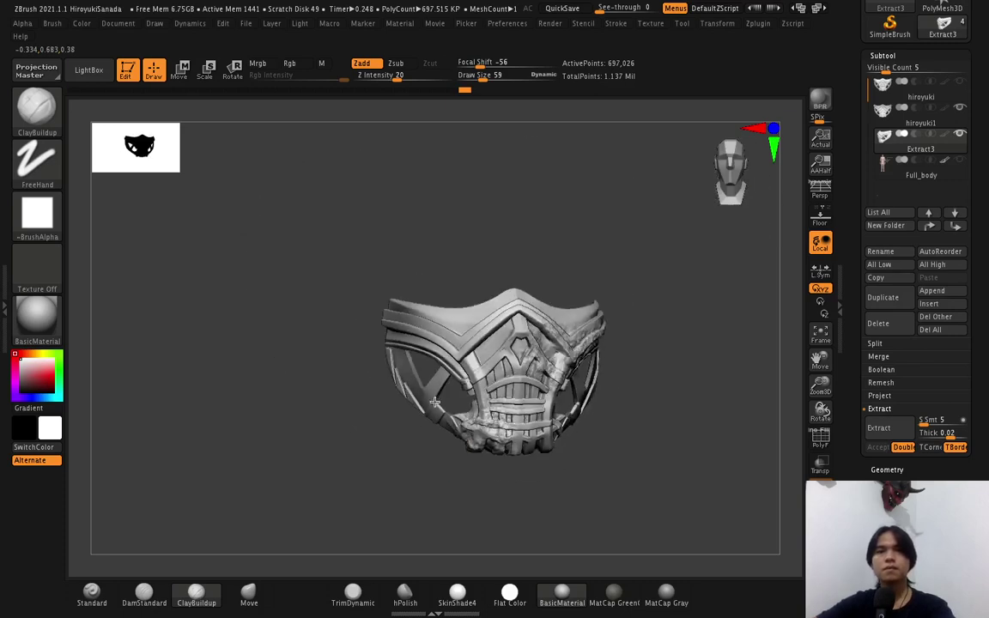
mouse_move(493, 341)
right_down()
mouse_move(513, 396)
mouse_move(549, 391)
right_up()
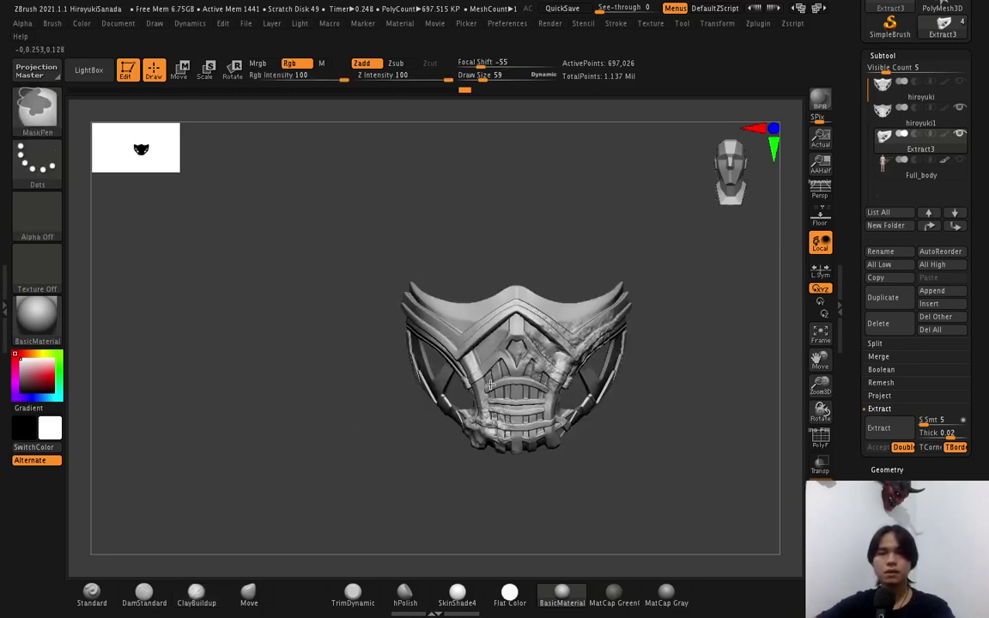
mouse_move(736, 288)
alt+right_down()
mouse_move(643, 316)
mouse_move(521, 316)
alt+right_up()
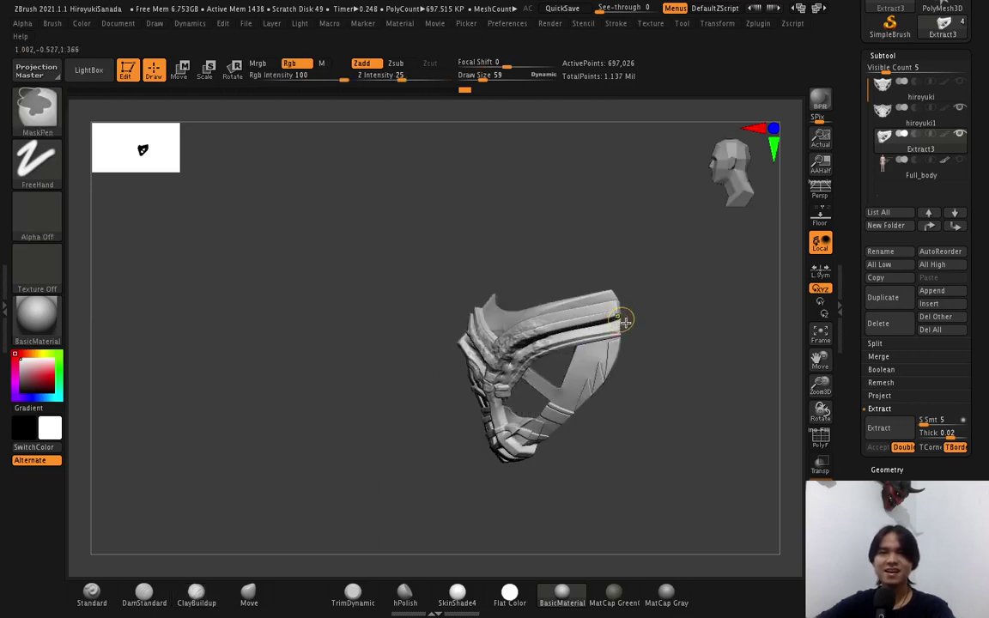
ctrl+right_drag(624, 321, 627, 349)
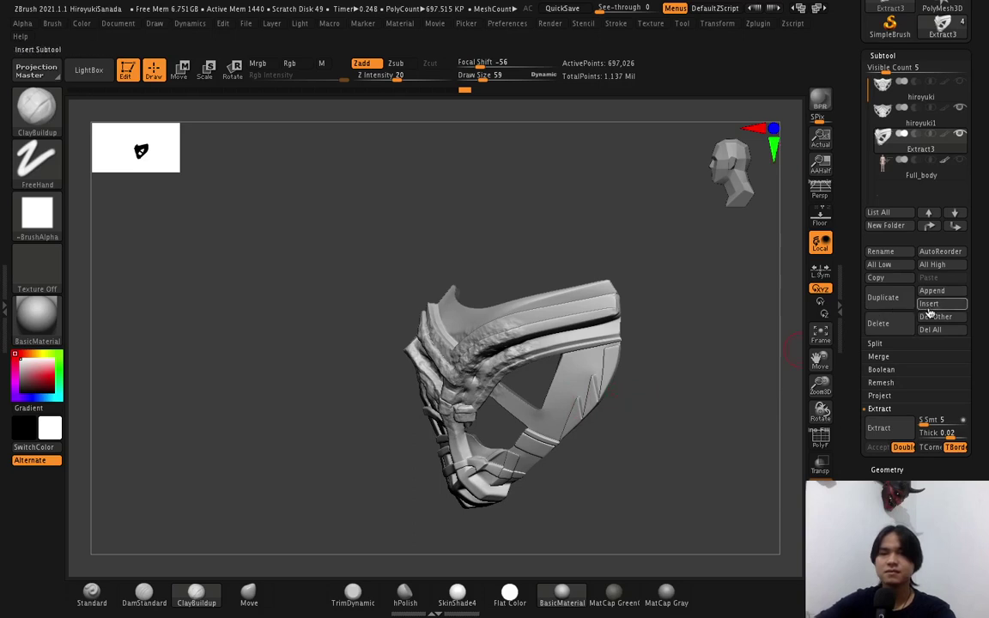
Insert a Sphereinder3D mesh as new subtool PM3D_Sphereinder3D1 and zoom out on it.
click(964, 307)
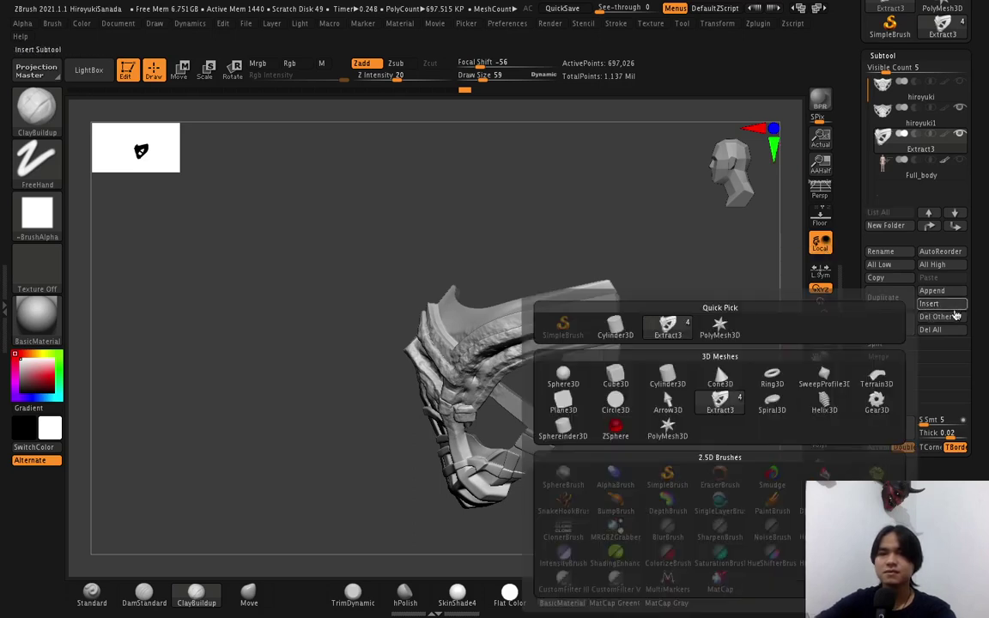
click(948, 305)
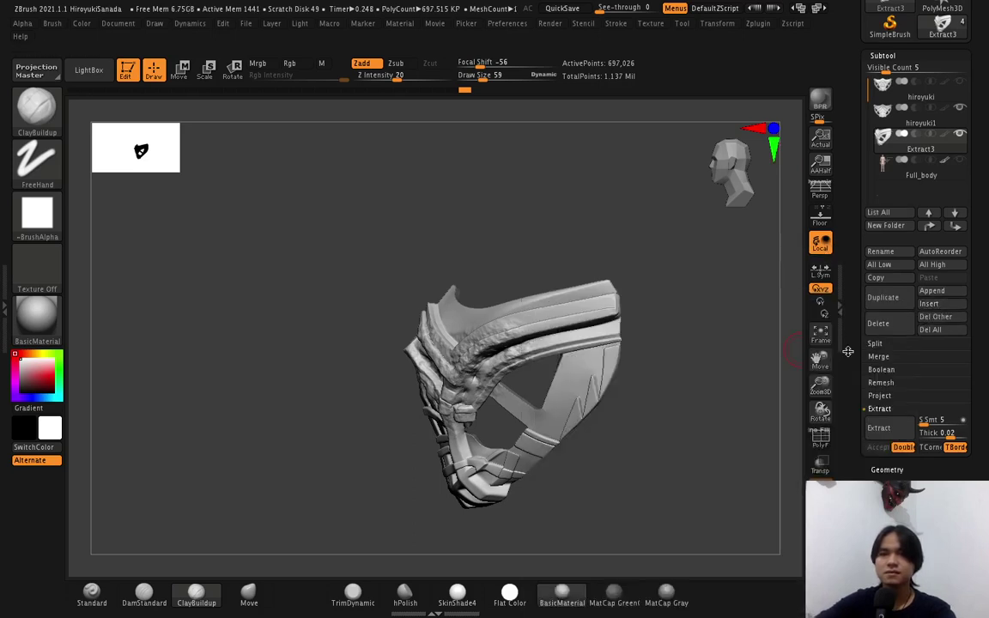
click(948, 305)
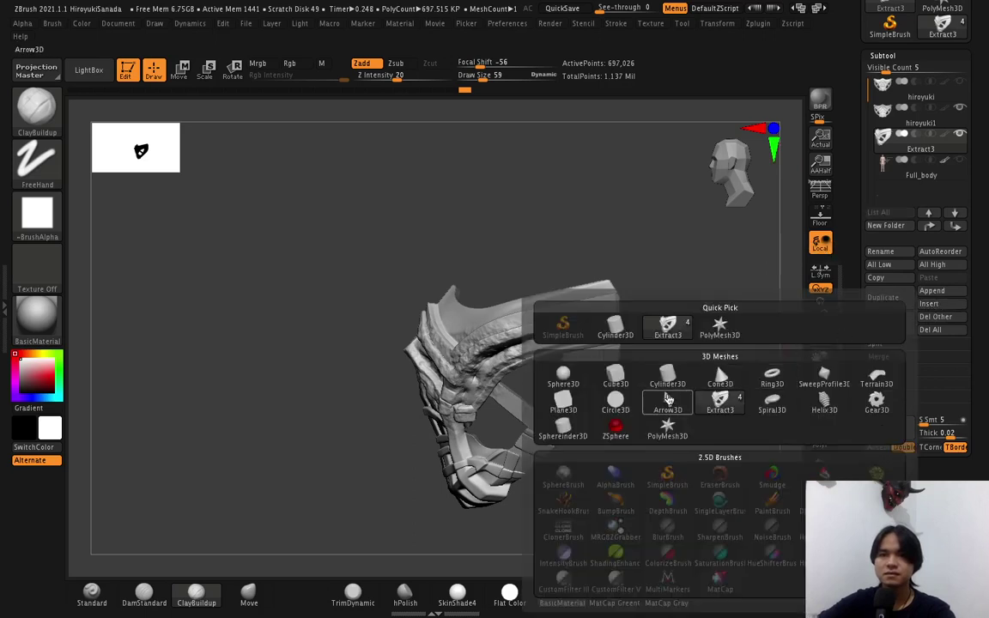
mouse_move(564, 429)
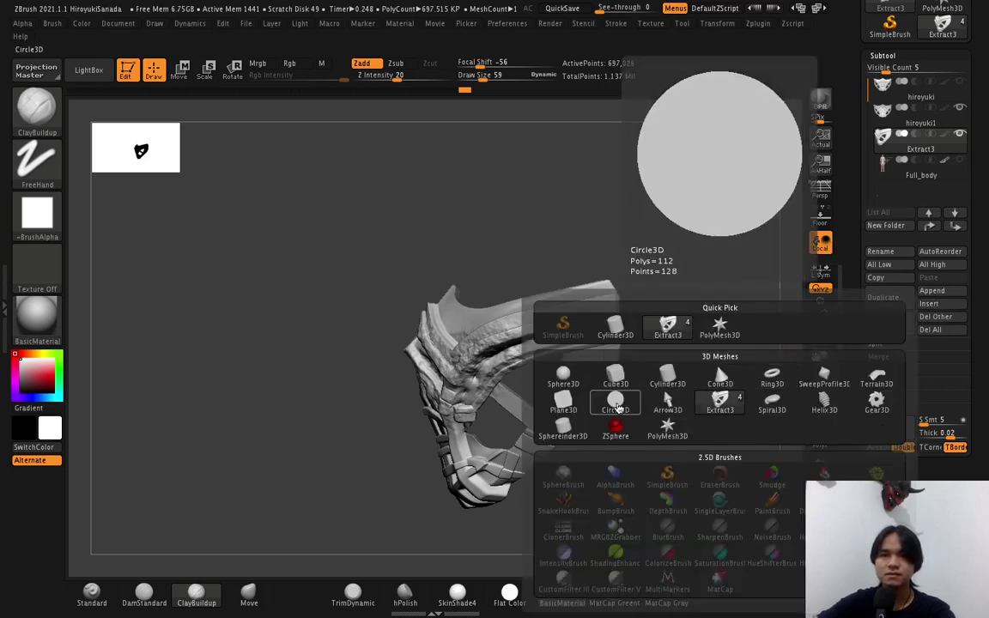
click(564, 427)
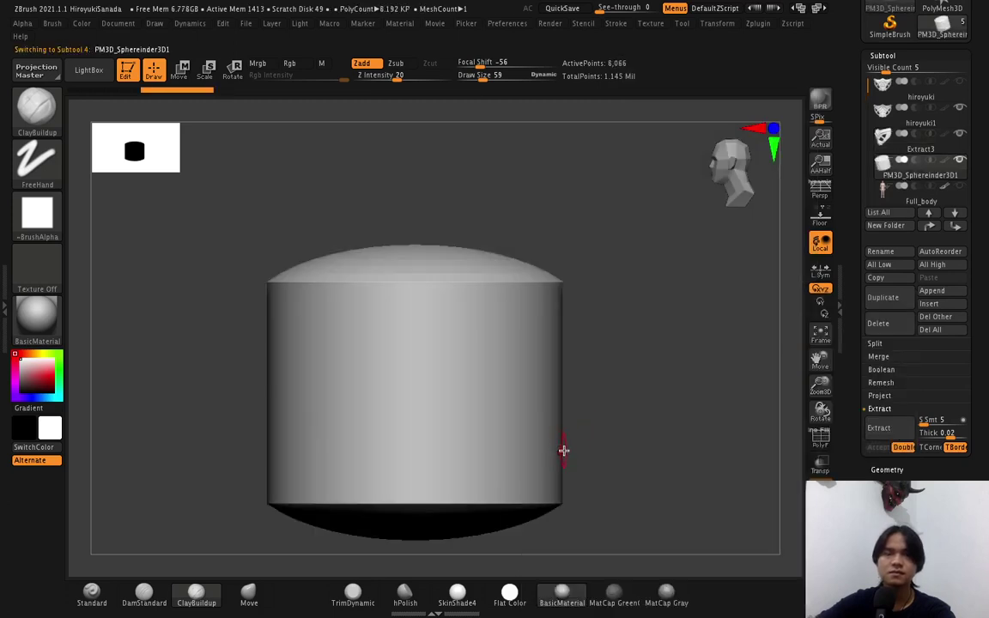
ctrl+right_drag(554, 442, 568, 379)
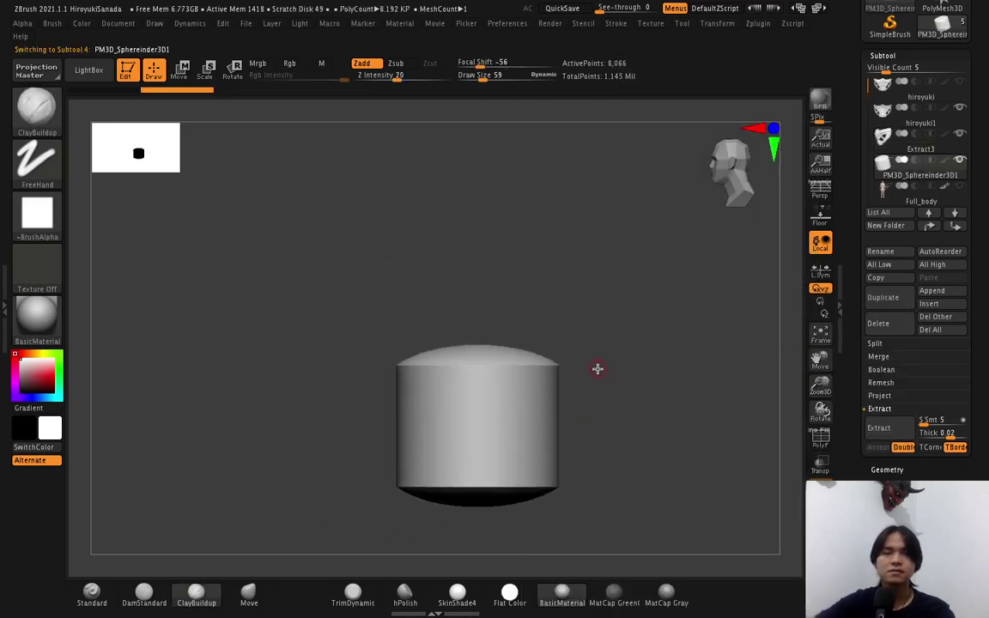
click(178, 71)
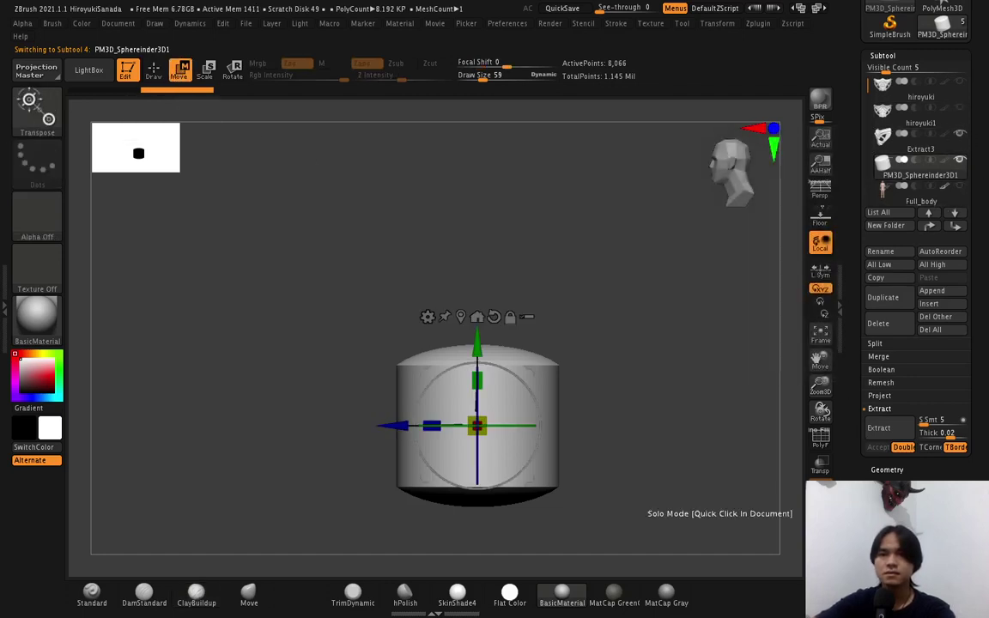
Scale the cylinder narrow, rotate it horizontal, and stretch it into a long rod.
key(y)
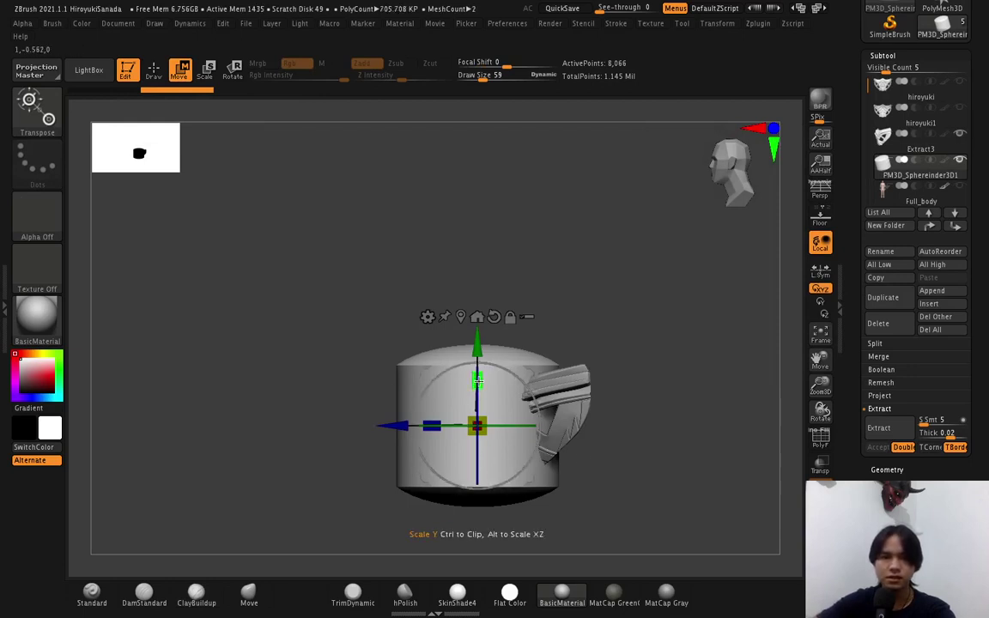
drag(477, 378, 478, 344)
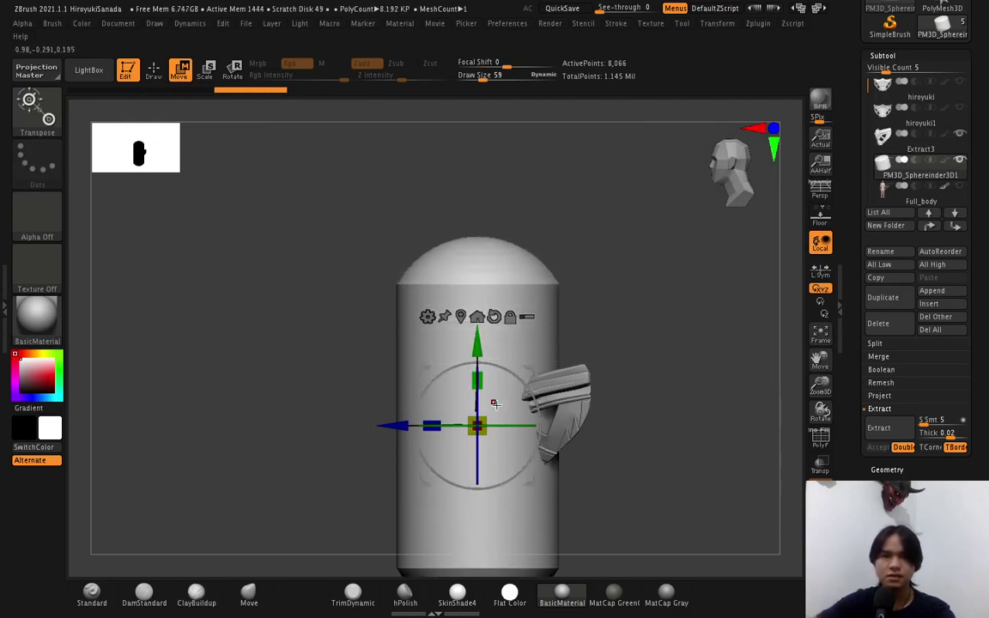
drag(478, 425, 390, 464)
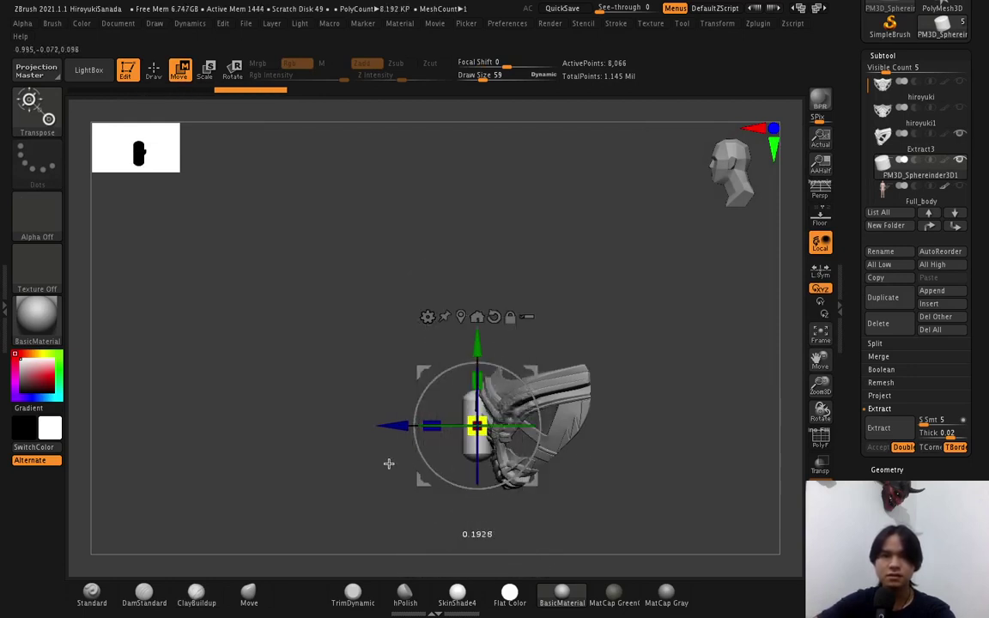
drag(478, 373, 486, 292)
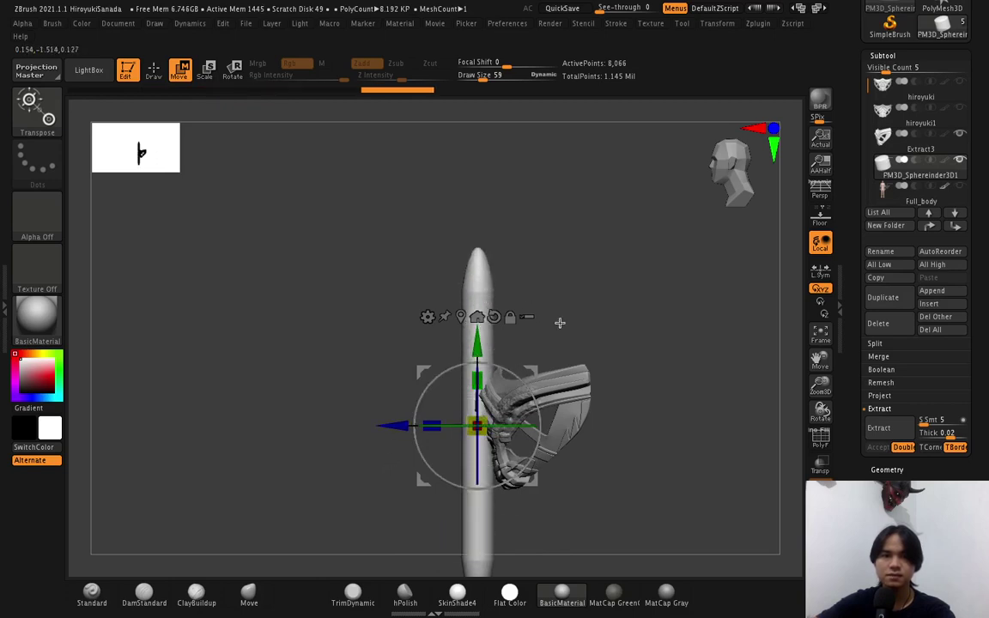
drag(477, 425, 443, 437)
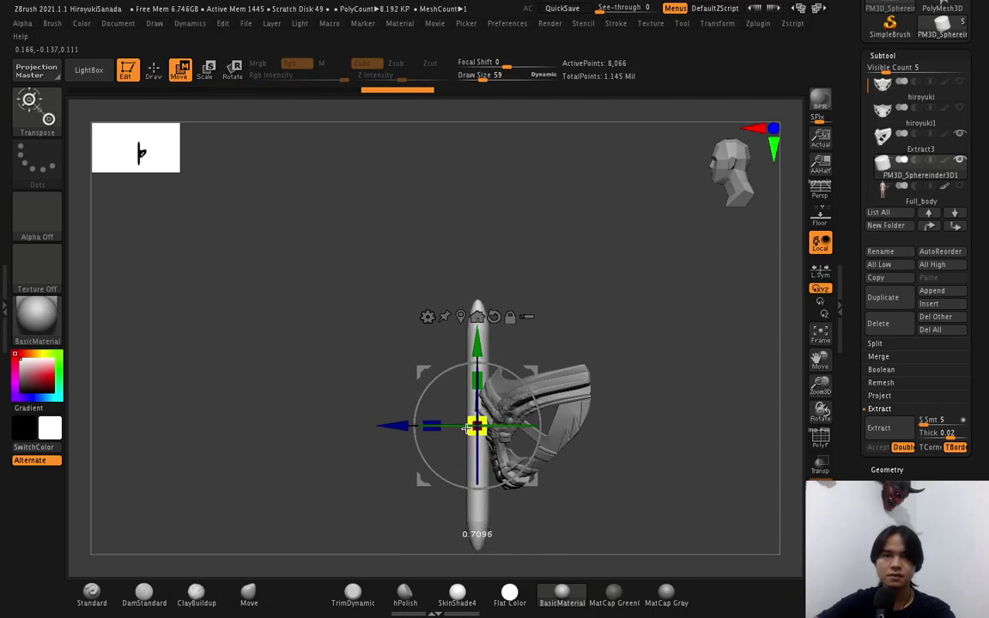
mouse_move(443, 436)
mouse_down()
mouse_move(614, 298)
mouse_move(622, 303)
mouse_up()
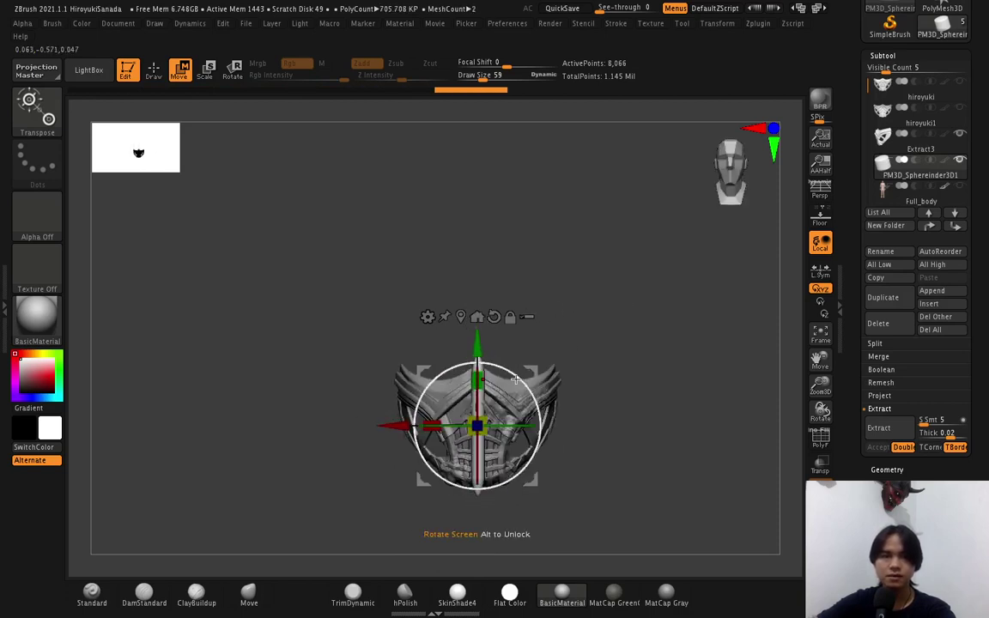
mouse_move(529, 376)
mouse_down()
mouse_move(565, 450)
mouse_move(547, 480)
mouse_up()
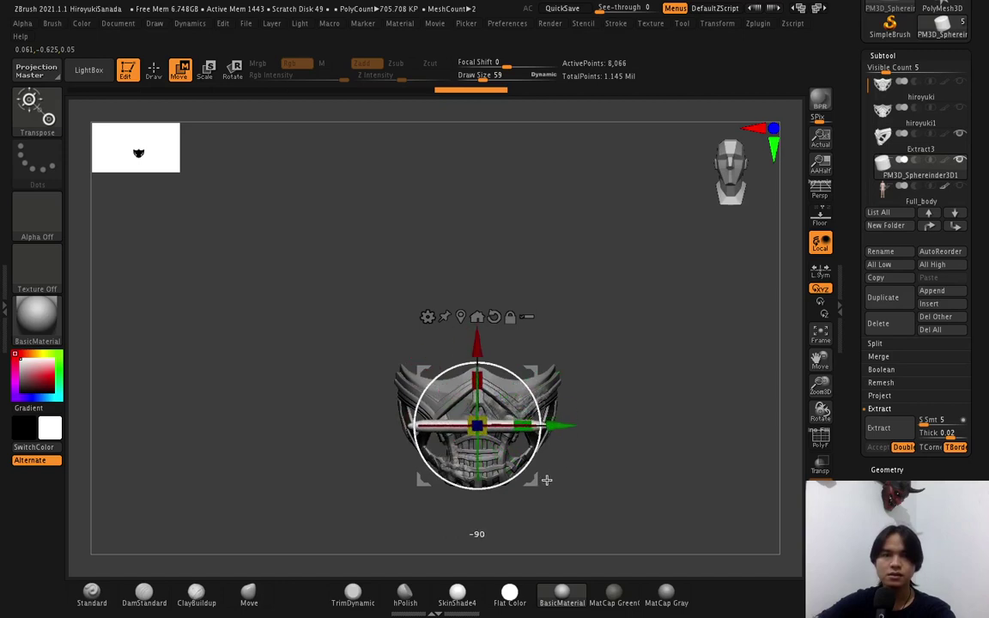
mouse_move(522, 425)
mouse_down()
mouse_move(651, 409)
mouse_move(642, 411)
mouse_up()
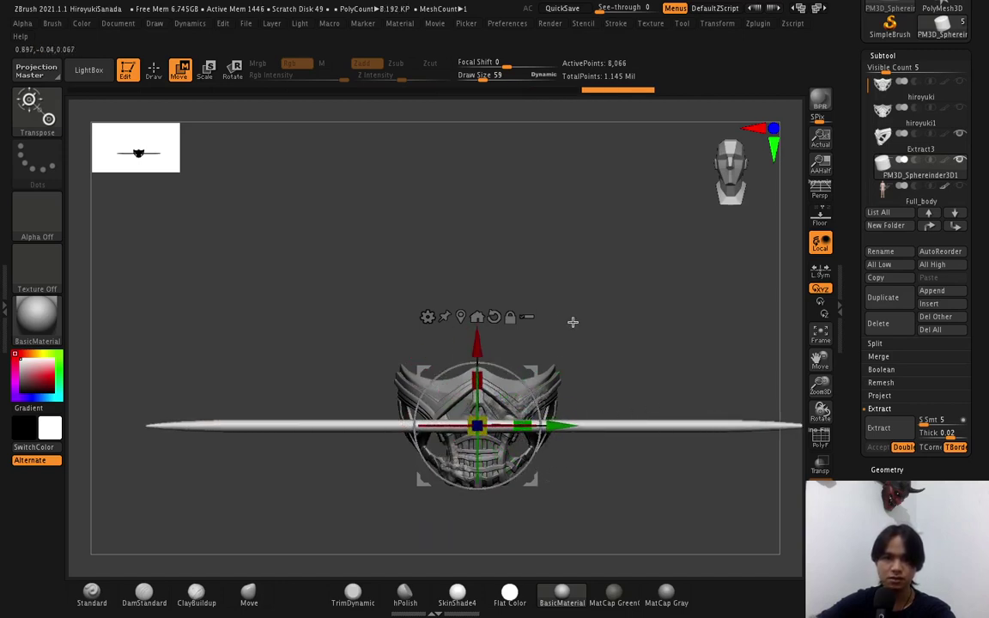
Slide the rod across the mask's top edge and thin it down.
key(y)
shift+drag(495, 344, 480, 352)
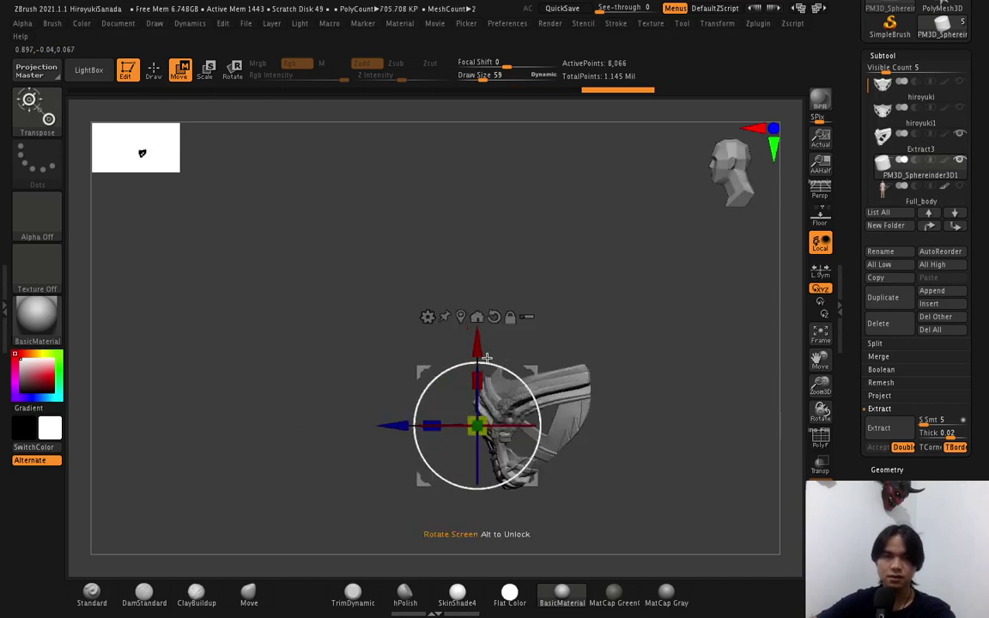
click(386, 426)
drag(386, 427, 486, 427)
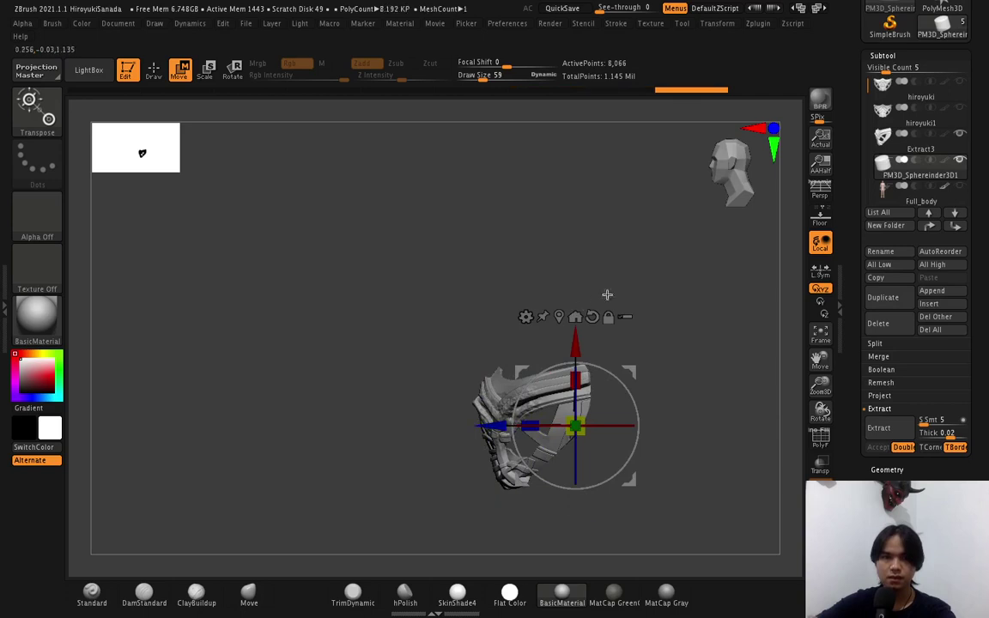
mouse_move(614, 395)
mouse_down()
mouse_move(581, 310)
mouse_move(581, 215)
mouse_up()
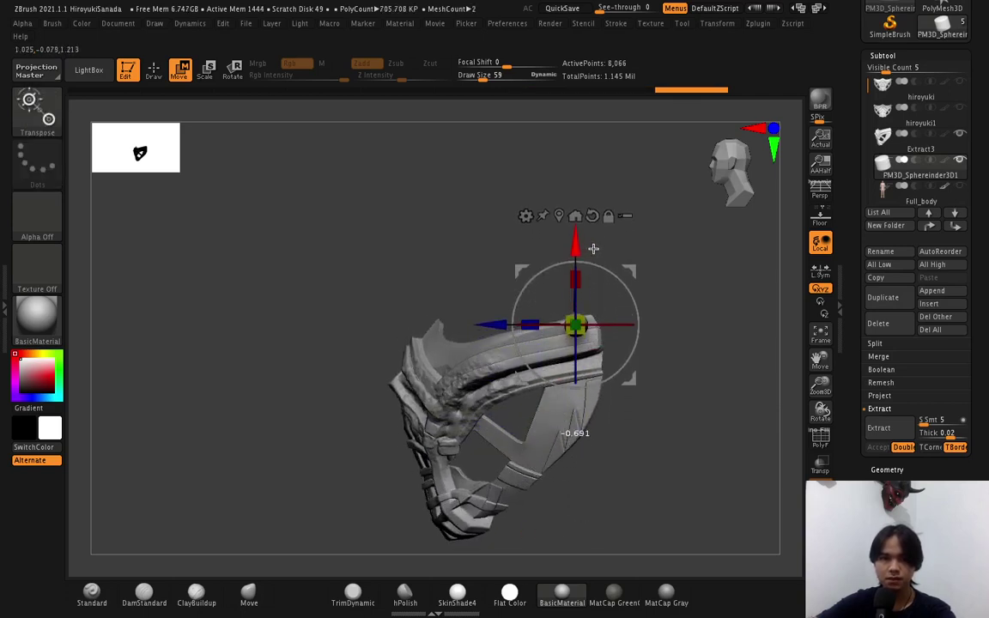
drag(511, 326, 519, 325)
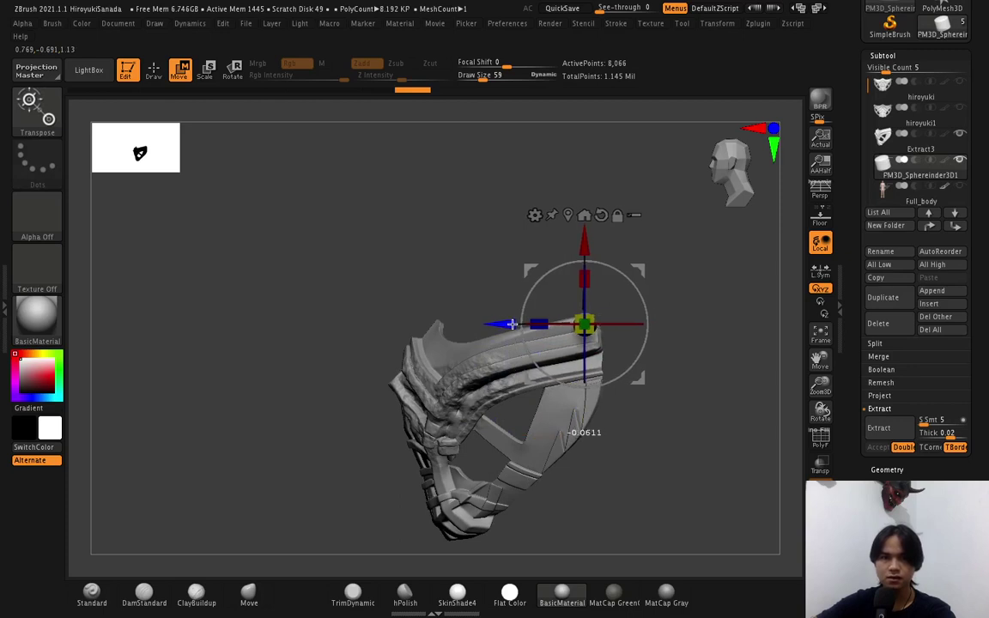
drag(584, 325, 595, 319)
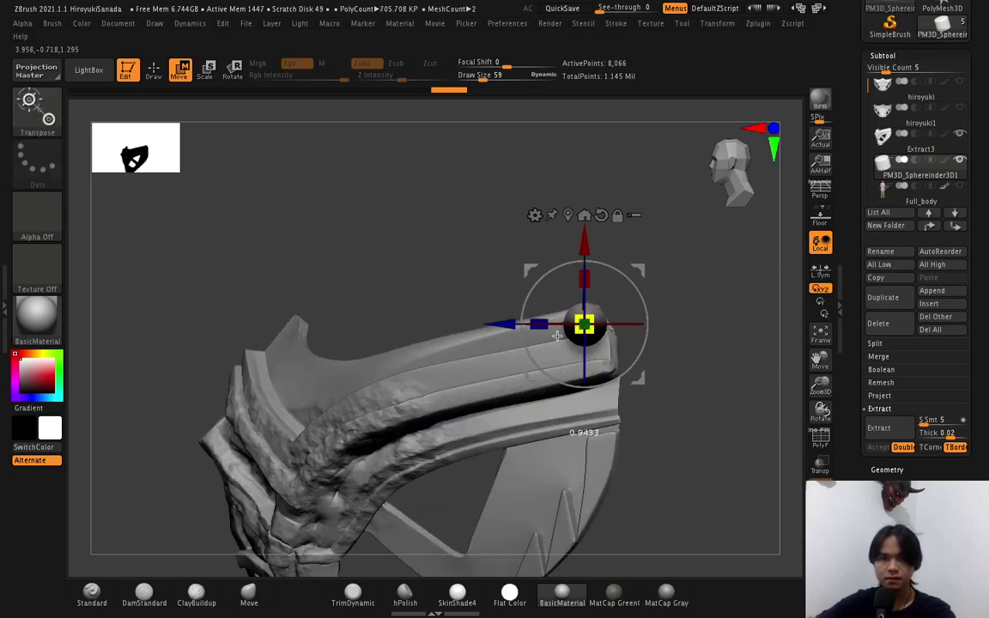
drag(558, 336, 439, 372)
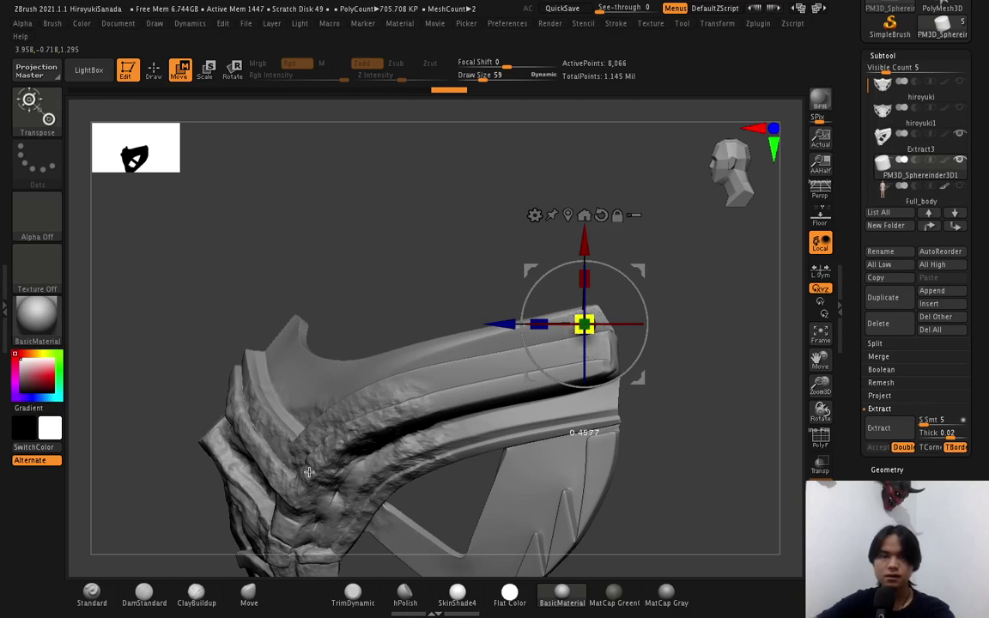
drag(309, 473, 451, 403)
mouse_move(483, 406)
right_down()
mouse_move(506, 407)
mouse_move(437, 323)
right_up()
shift+right_drag(337, 316, 308, 324)
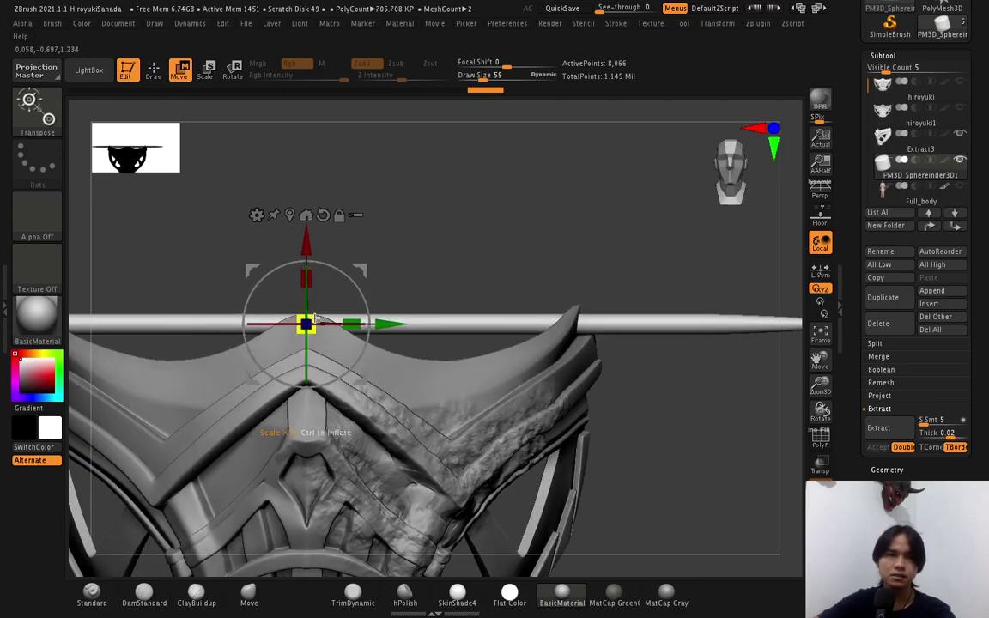
Stretch the upper rod across the mask's full width and zoom in on the brow tip.
drag(307, 323, 213, 419)
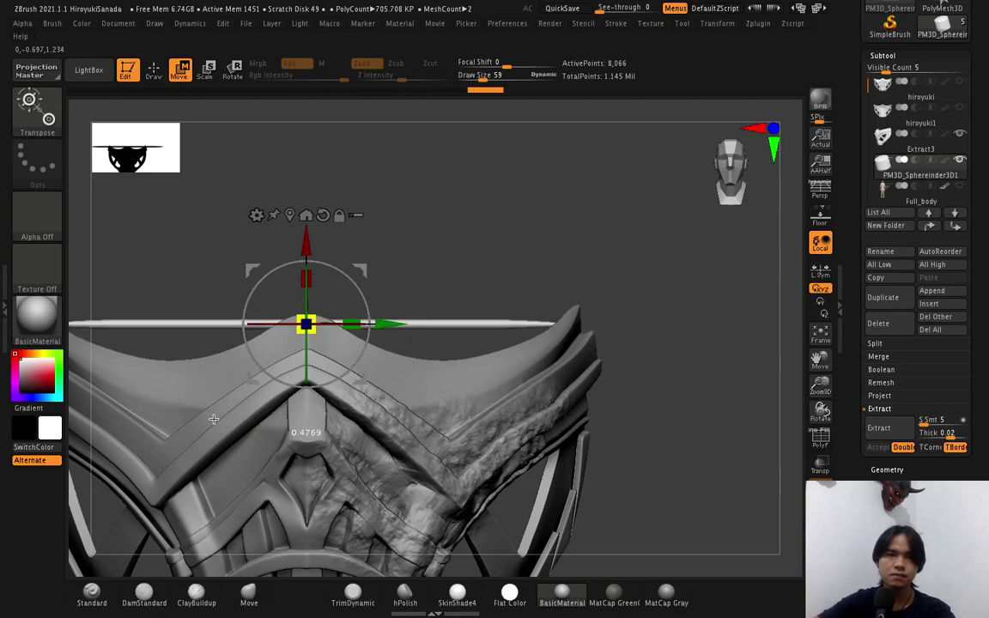
mouse_move(214, 419)
mouse_down()
mouse_move(455, 316)
mouse_move(549, 264)
mouse_up()
mouse_move(471, 298)
mouse_down()
mouse_move(451, 303)
mouse_move(461, 301)
mouse_up()
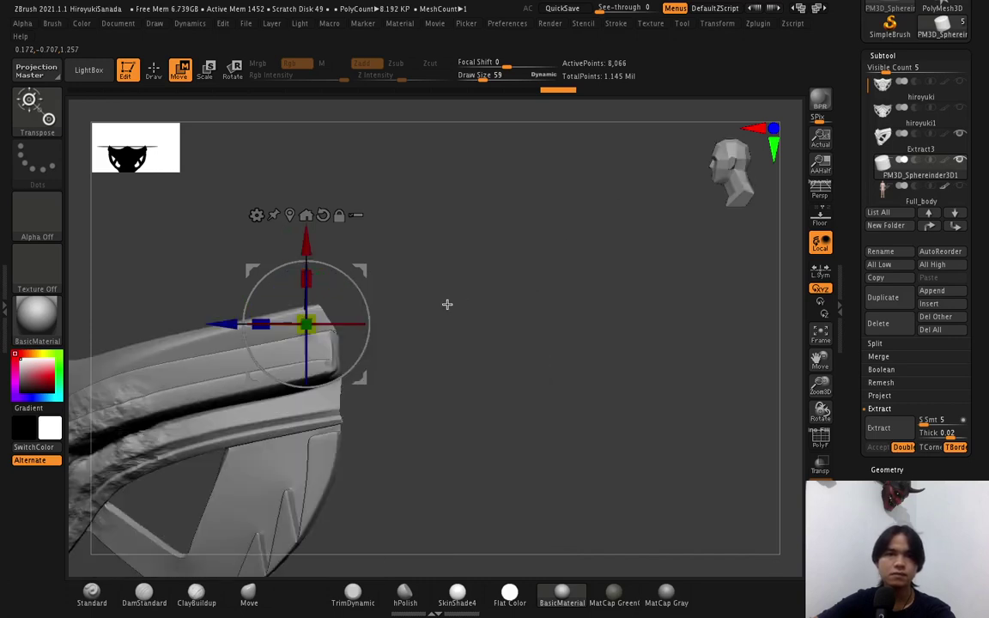
alt+drag(530, 281, 545, 278)
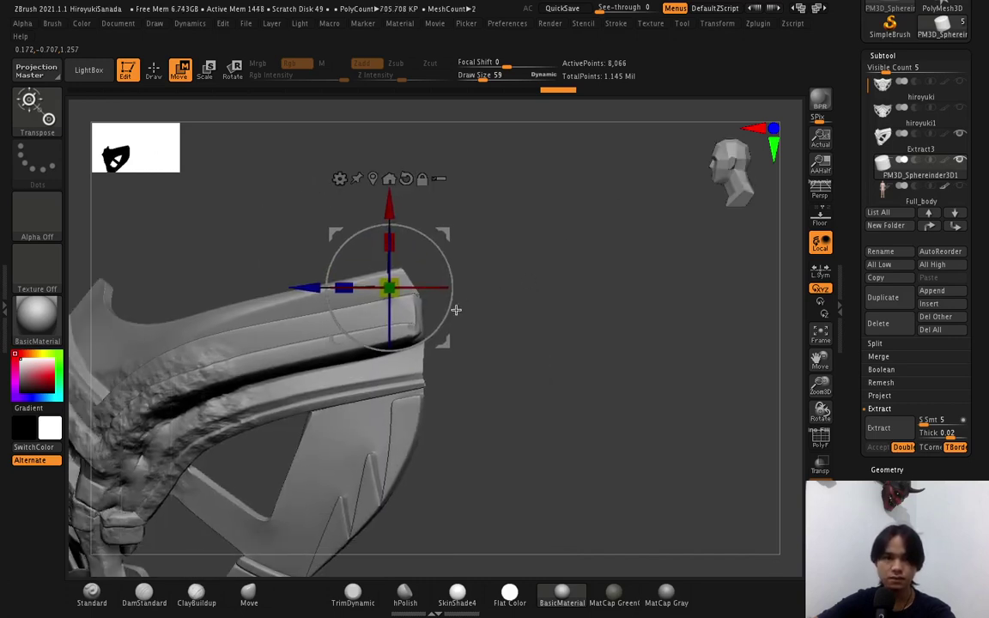
alt+drag(456, 310, 178, 284)
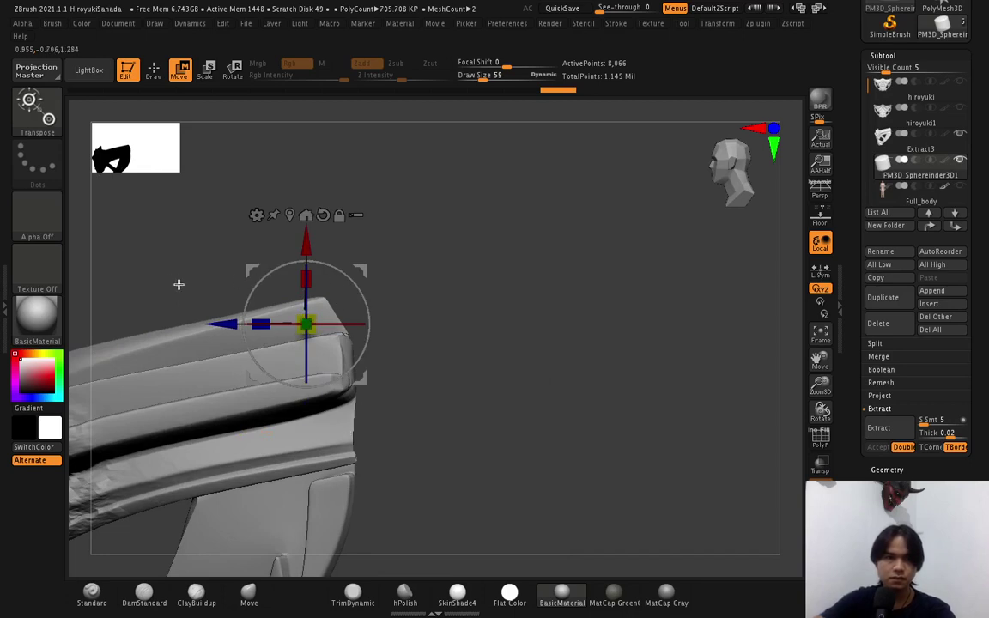
Fine-tune the rod's position against the brow and duplicate it as a new subtool.
alt+drag(227, 324, 242, 325)
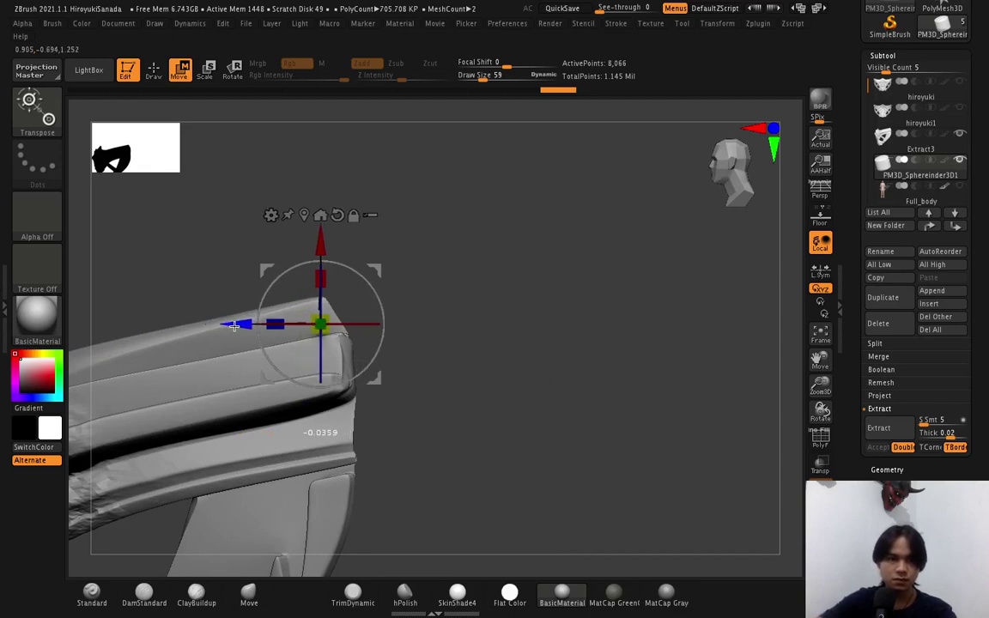
alt+drag(306, 262, 306, 265)
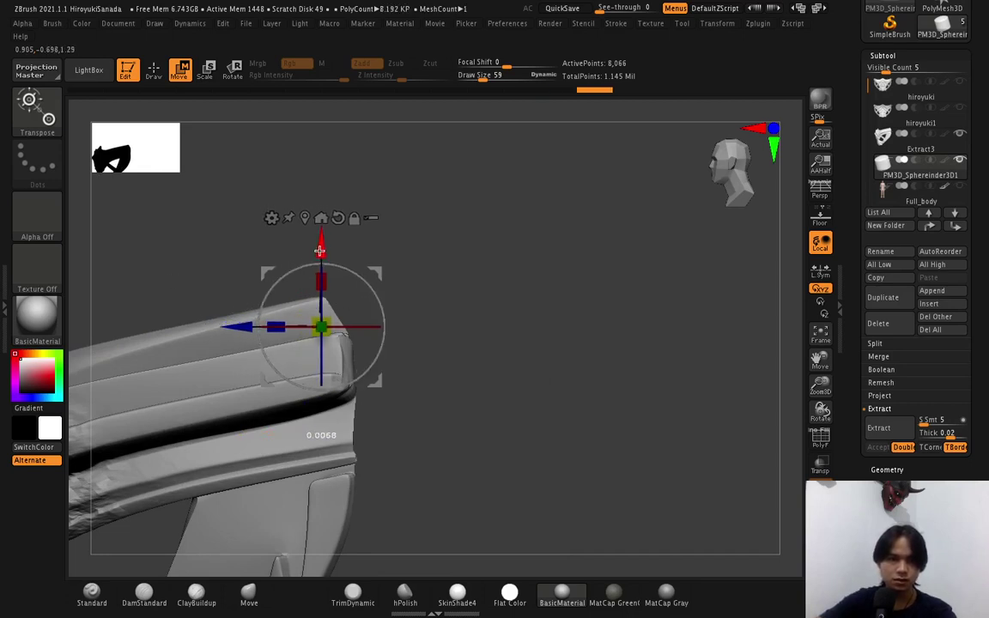
alt+drag(239, 325, 236, 324)
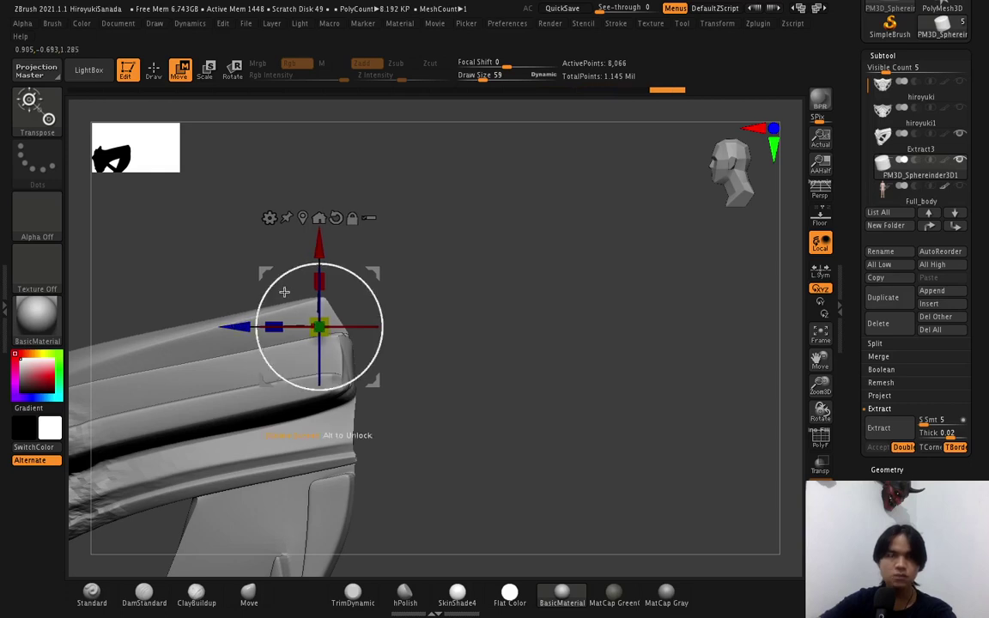
alt+drag(519, 297, 520, 303)
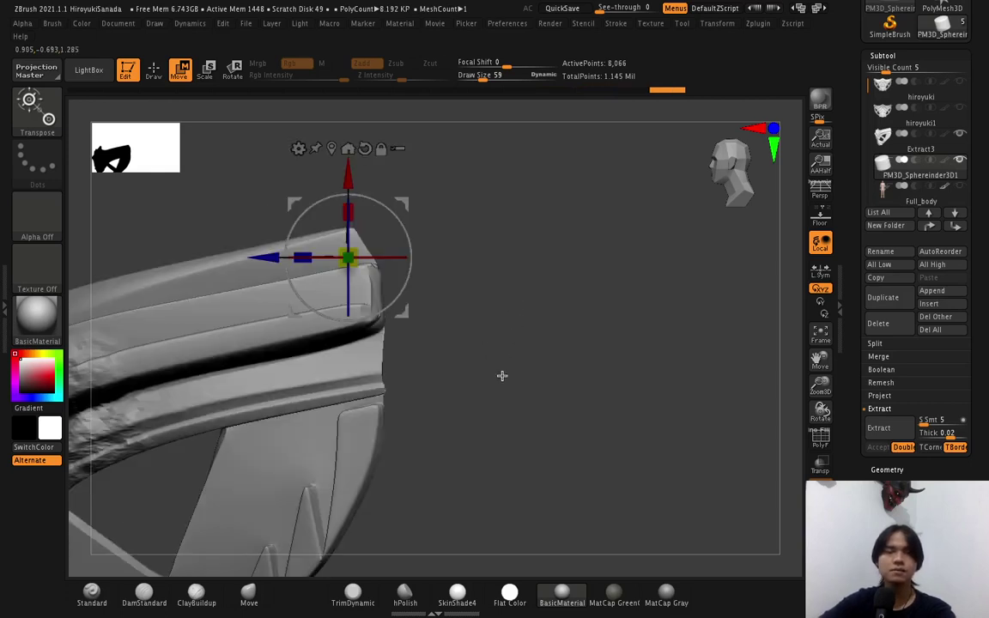
mouse_move(503, 375)
mouse_down()
mouse_move(500, 306)
mouse_move(504, 324)
mouse_up()
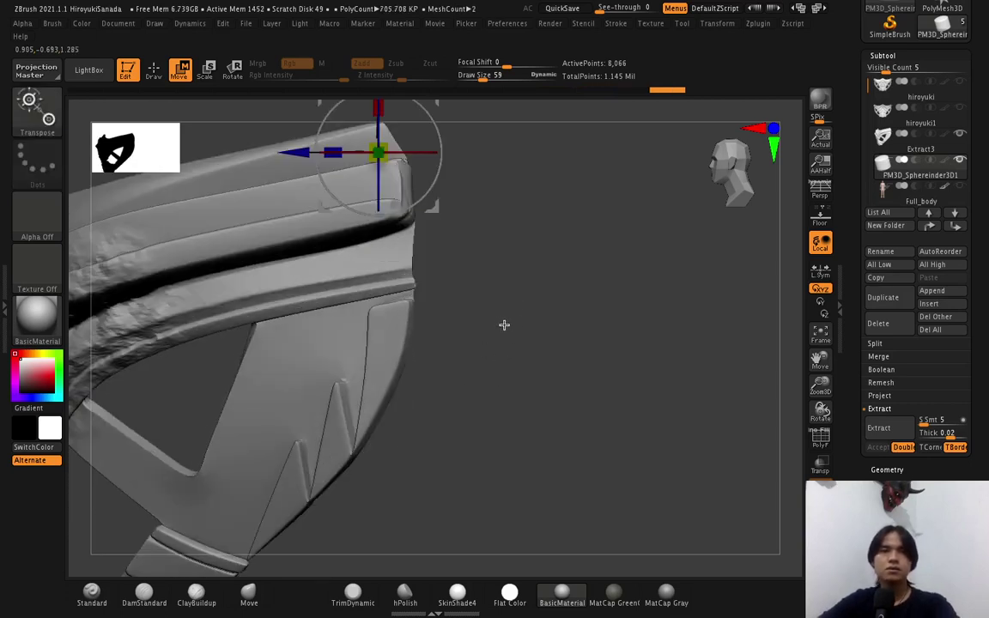
key(ctrl+z)
key(ctrl+z)
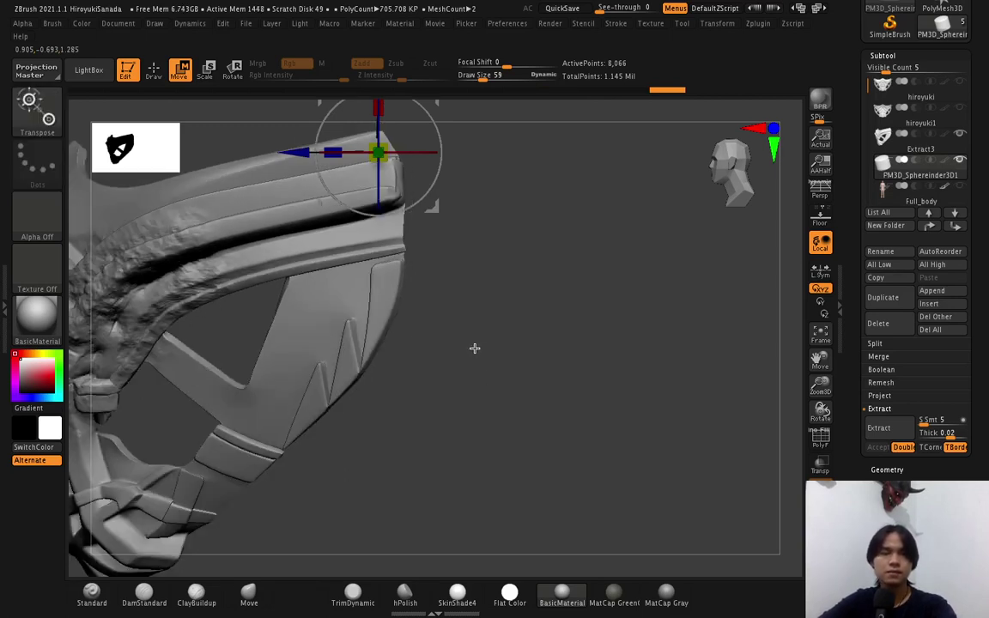
key(ctrl+shift+d)
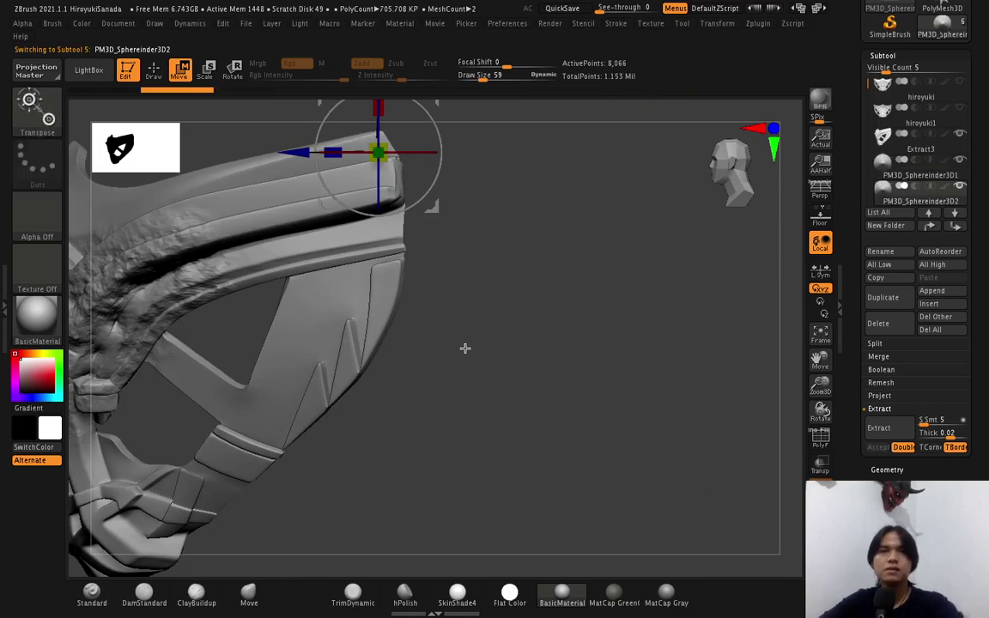
Clear the mask, nudge the rod copy upward, and show Full_body to check the fit.
mouse_move(462, 287)
mouse_down()
mouse_move(486, 274)
mouse_move(502, 337)
mouse_move(482, 325)
mouse_up()
mouse_move(375, 170)
mouse_down()
mouse_move(400, 172)
mouse_move(408, 286)
mouse_up()
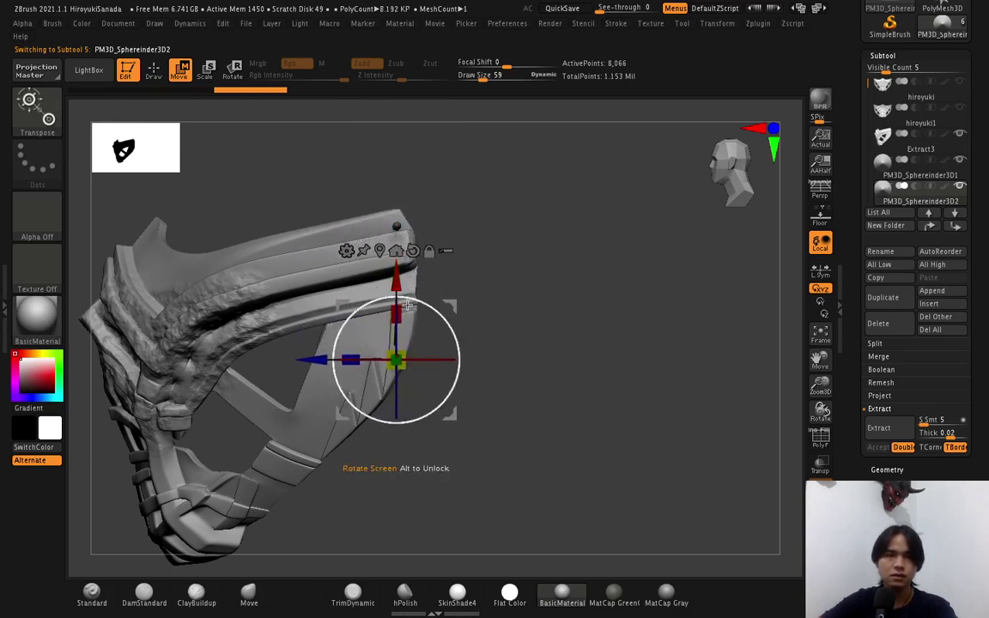
ctrl+click(475, 453)
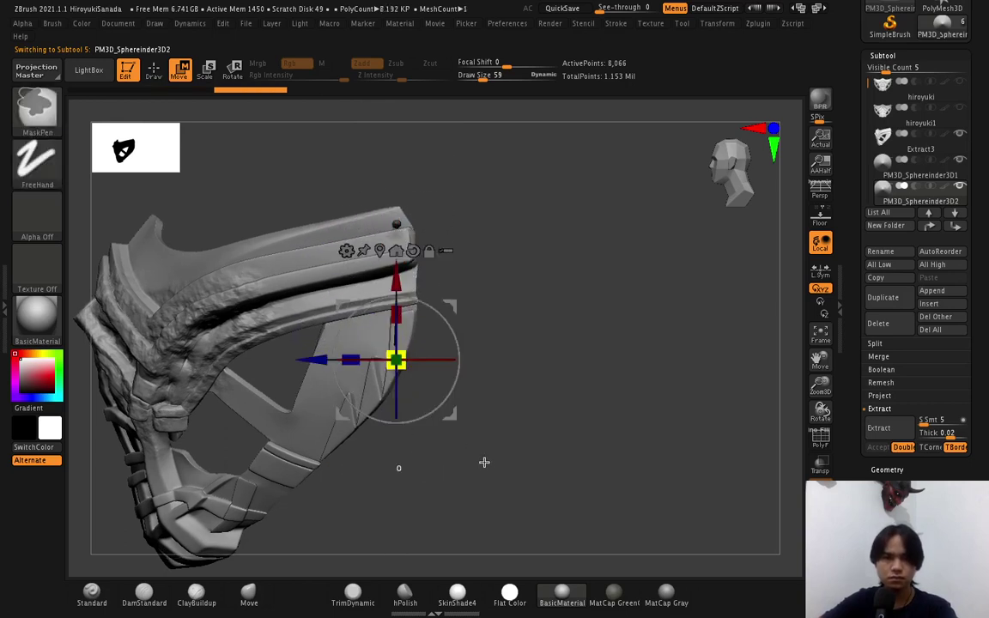
scroll(484, 461, up, 3)
scroll(394, 366, down, 3)
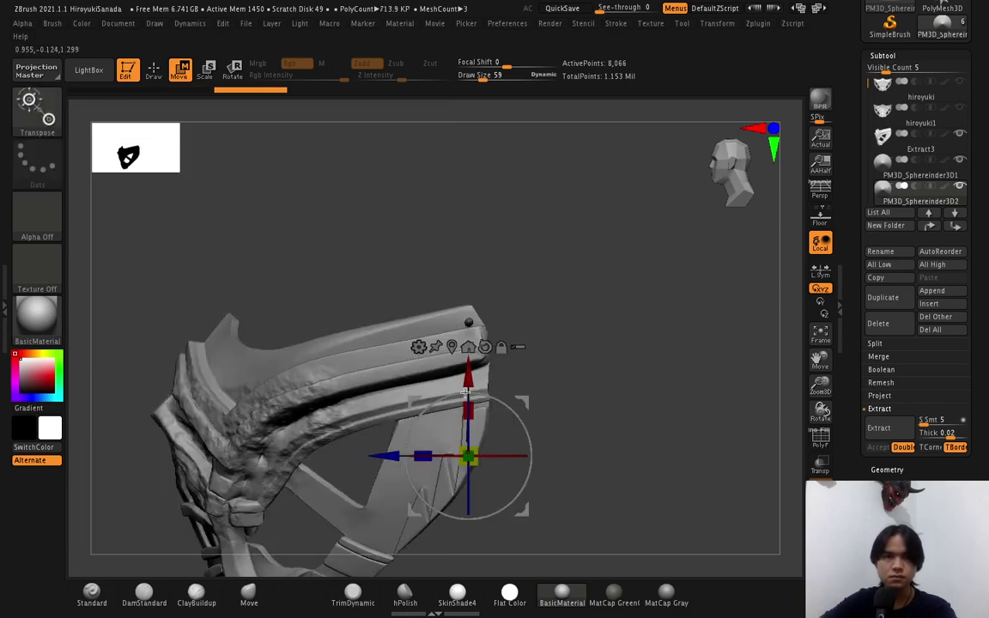
drag(471, 378, 470, 372)
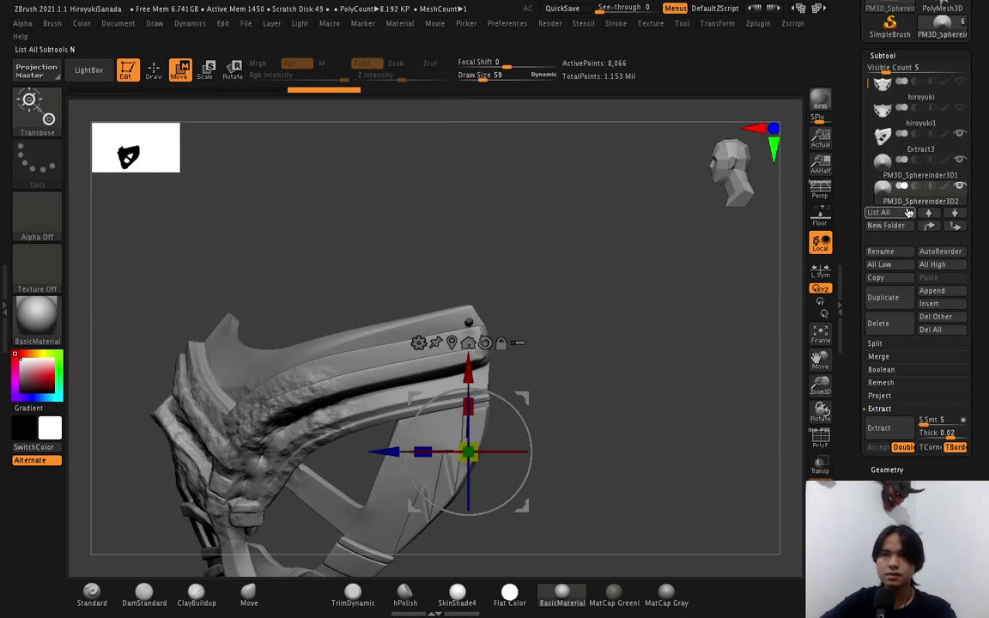
drag(866, 83, 868, 107)
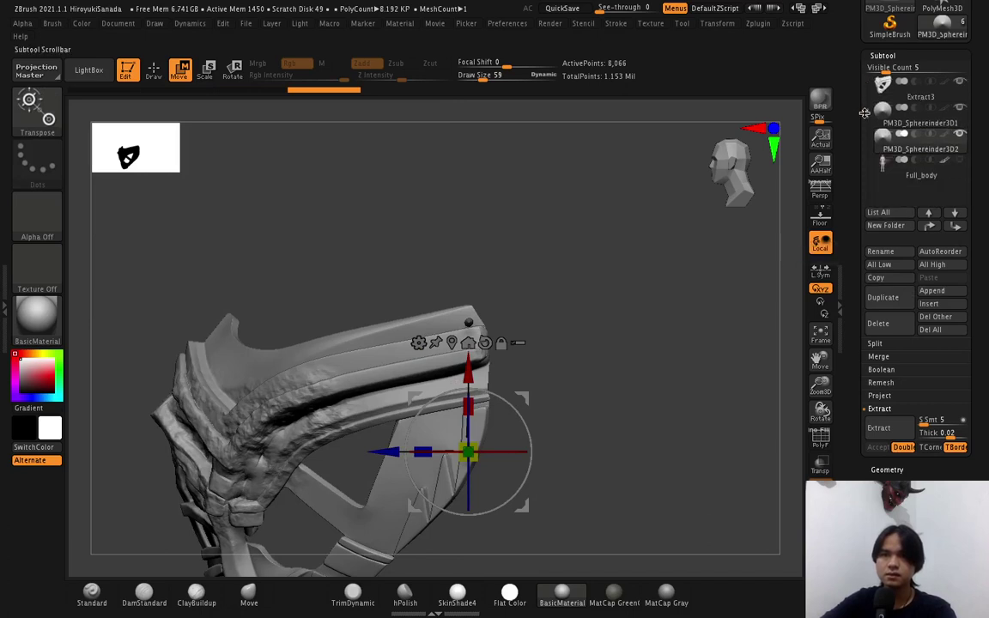
click(961, 165)
click(961, 165)
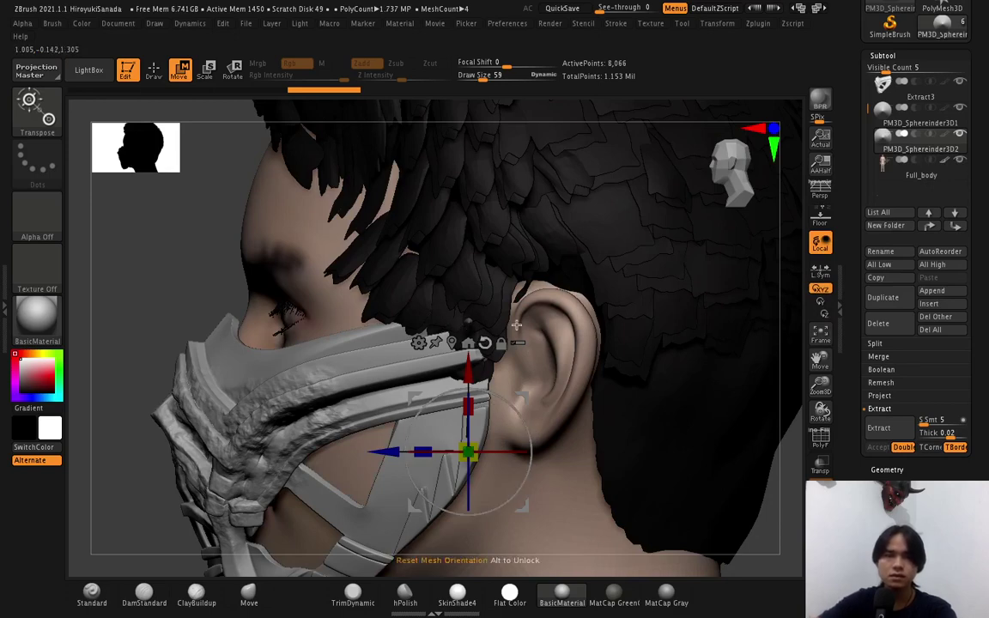
Hide Full_body again, settle the rod into the side hole, and return to Draw.
click(913, 124)
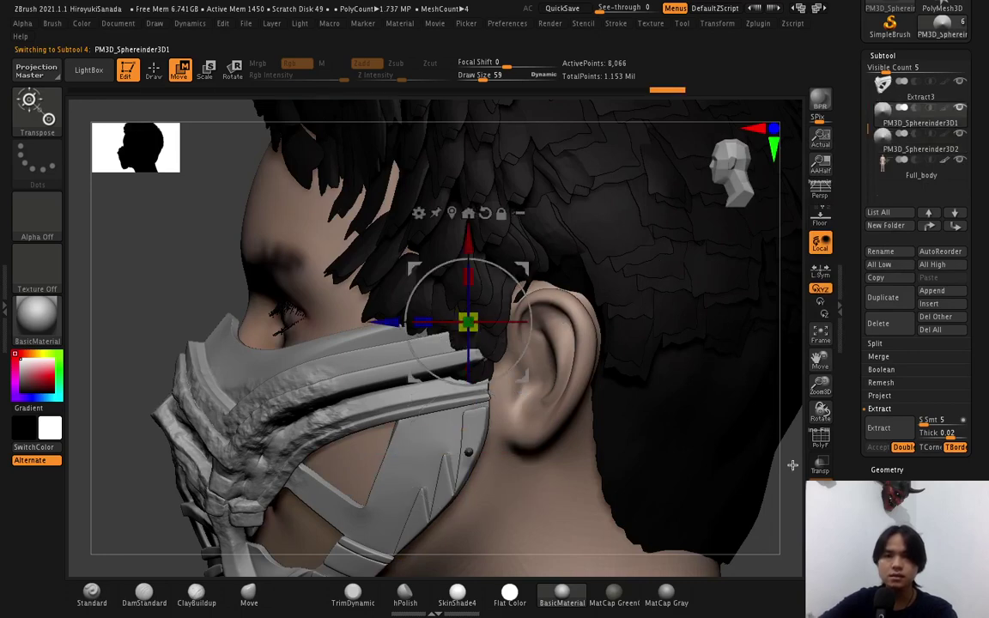
mouse_move(922, 168)
click(960, 162)
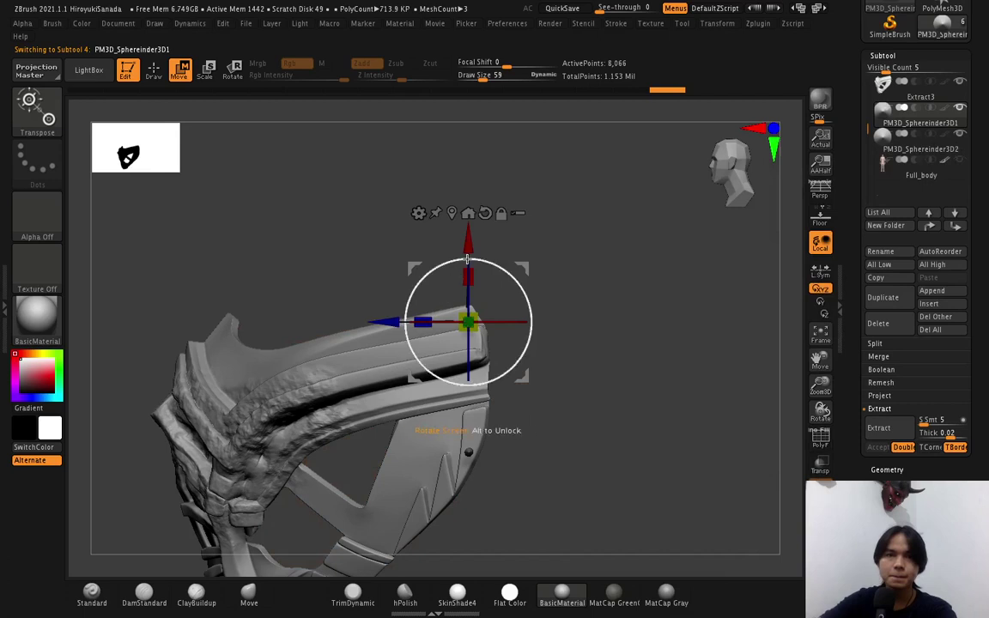
drag(466, 251, 466, 246)
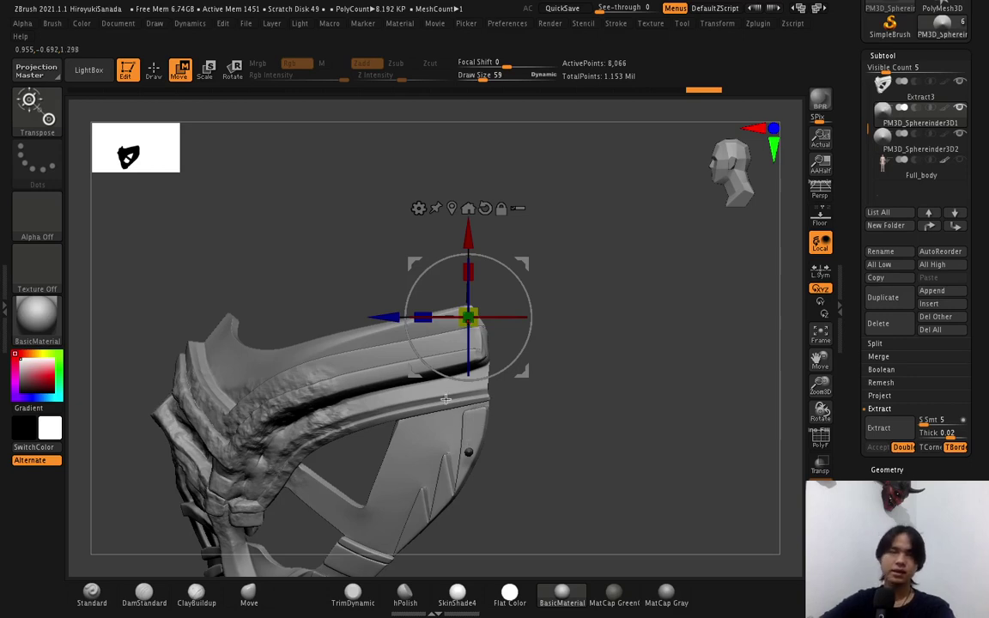
click(150, 79)
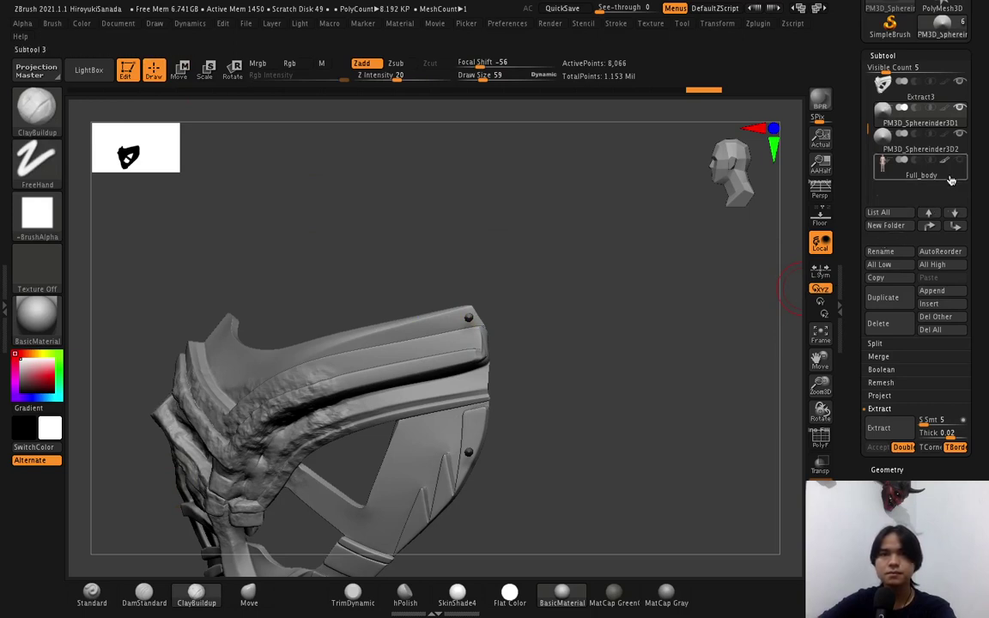
mouse_move(920, 129)
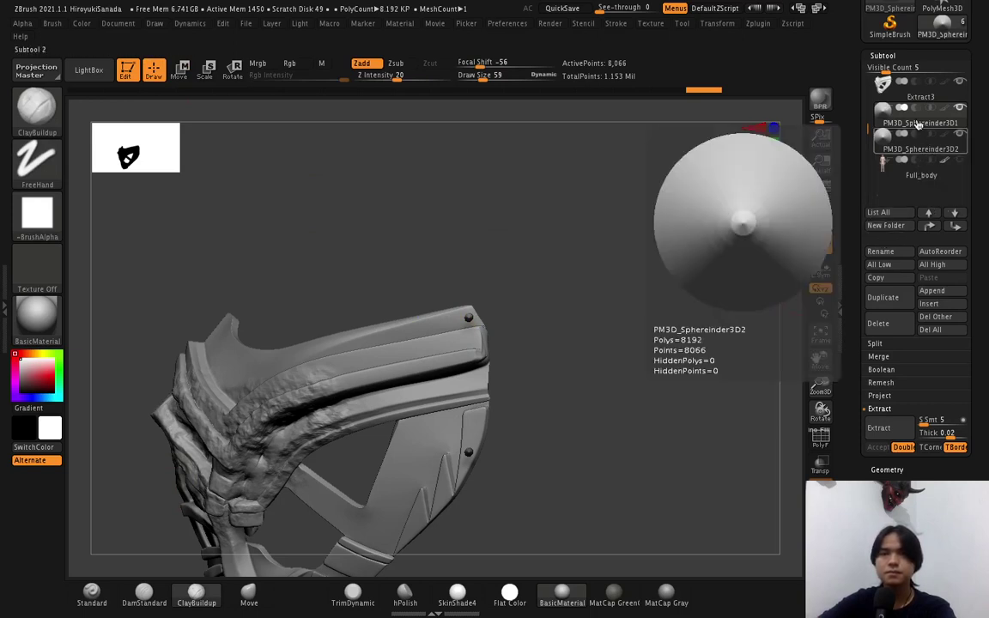
click(178, 76)
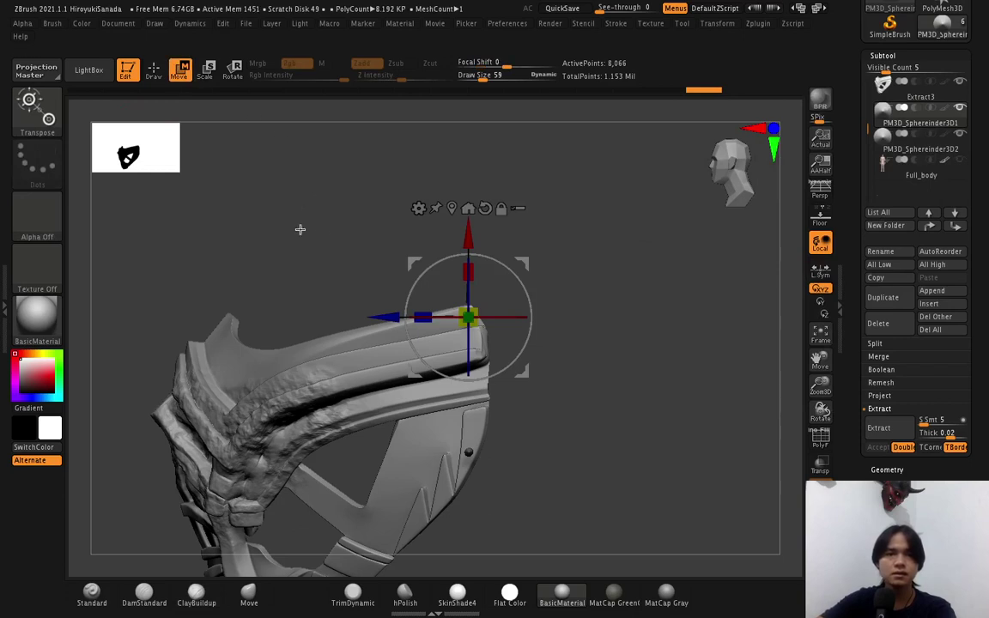
alt+drag(386, 317, 380, 316)
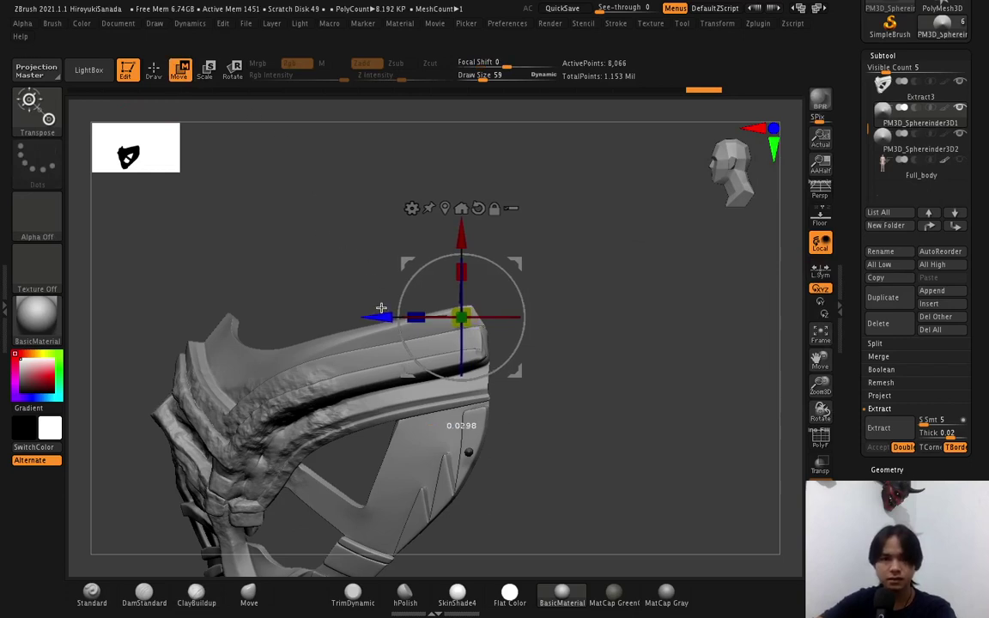
drag(463, 229, 460, 232)
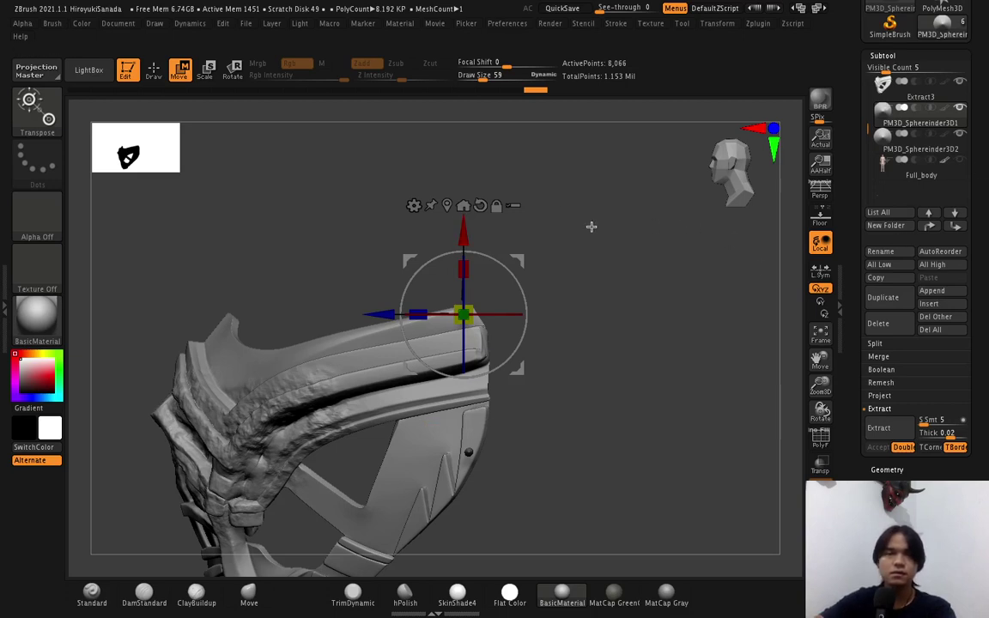
key(q)
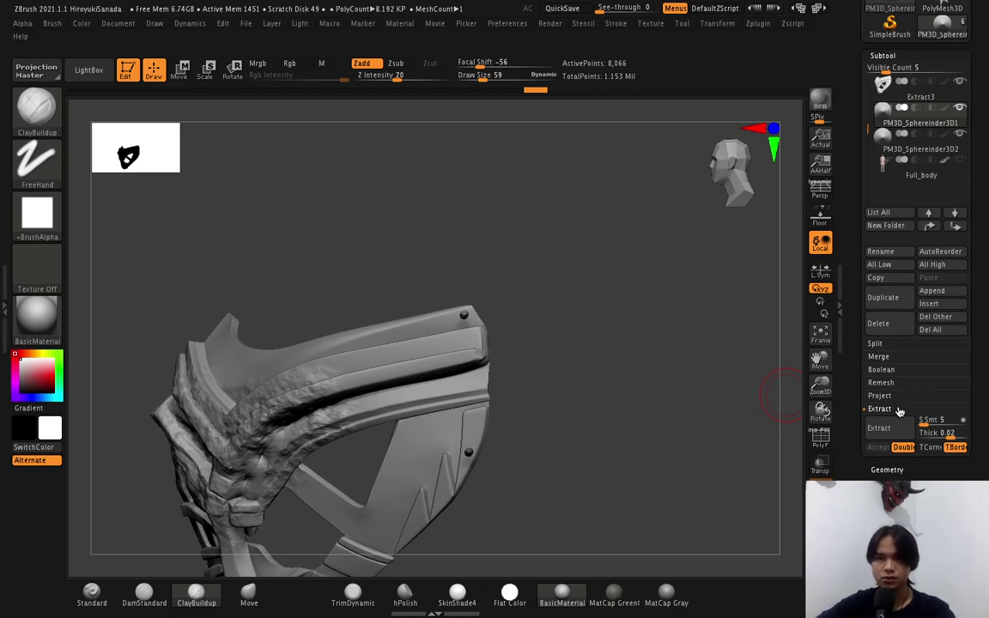
MergeDown PM3D_Sphereinder3D2 into PM3D_Sphereinder3D1, then orbit to inspect both long rods.
click(883, 358)
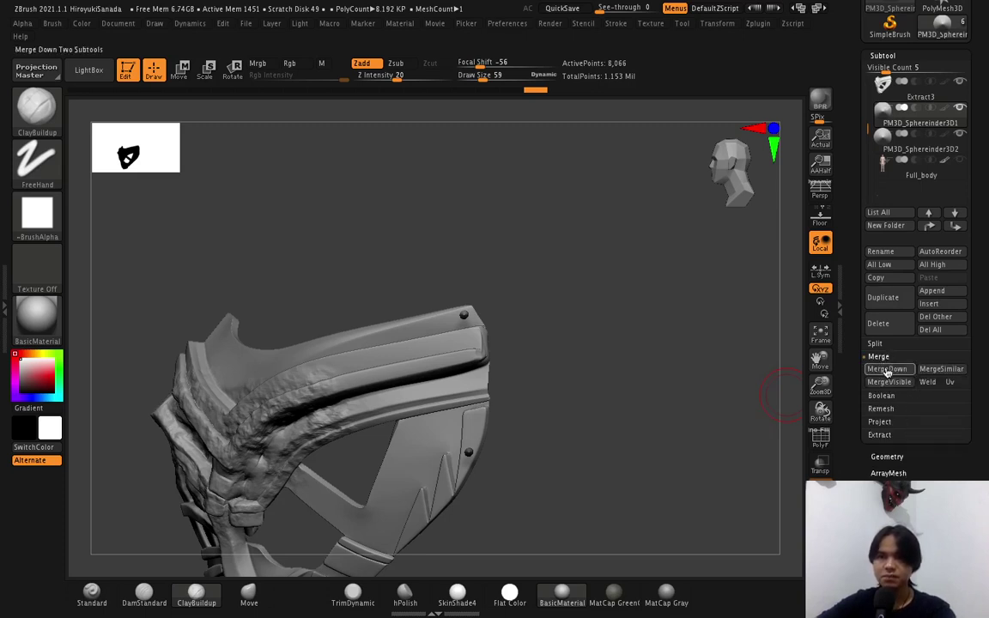
click(889, 371)
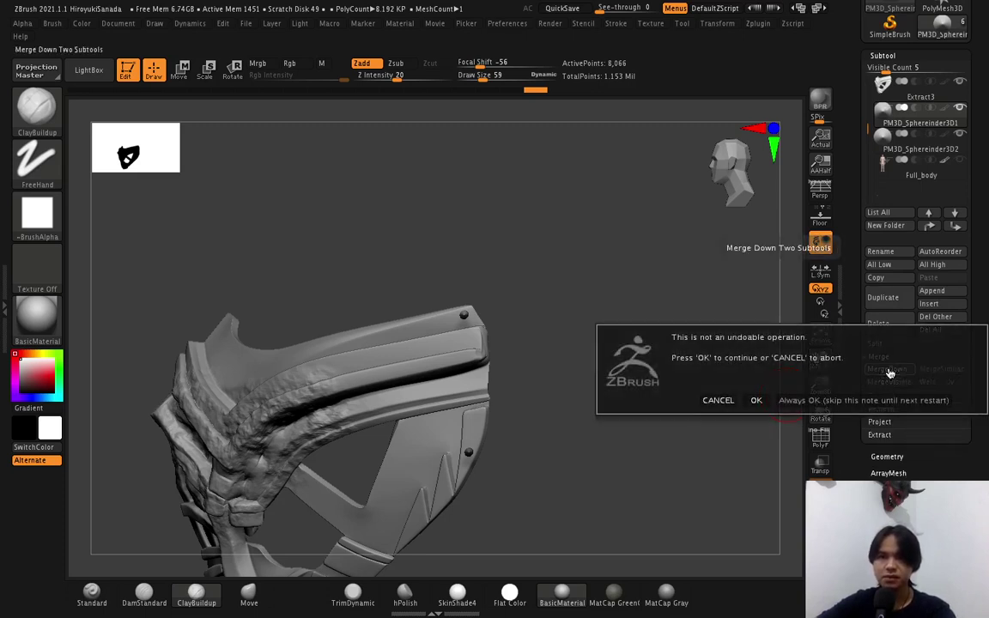
click(759, 400)
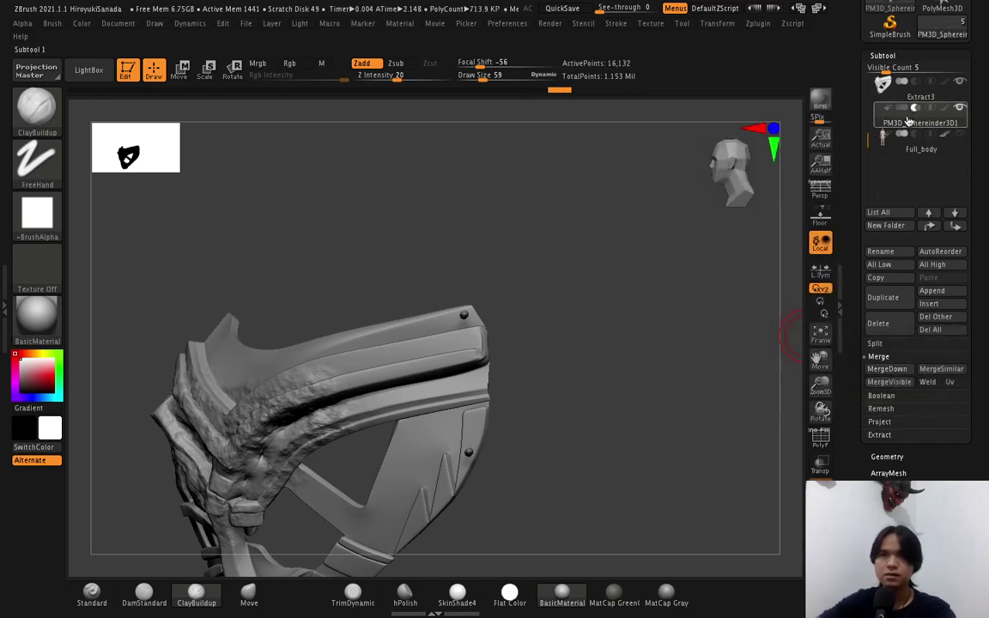
mouse_move(921, 149)
ctrl+right_drag(579, 368, 589, 336)
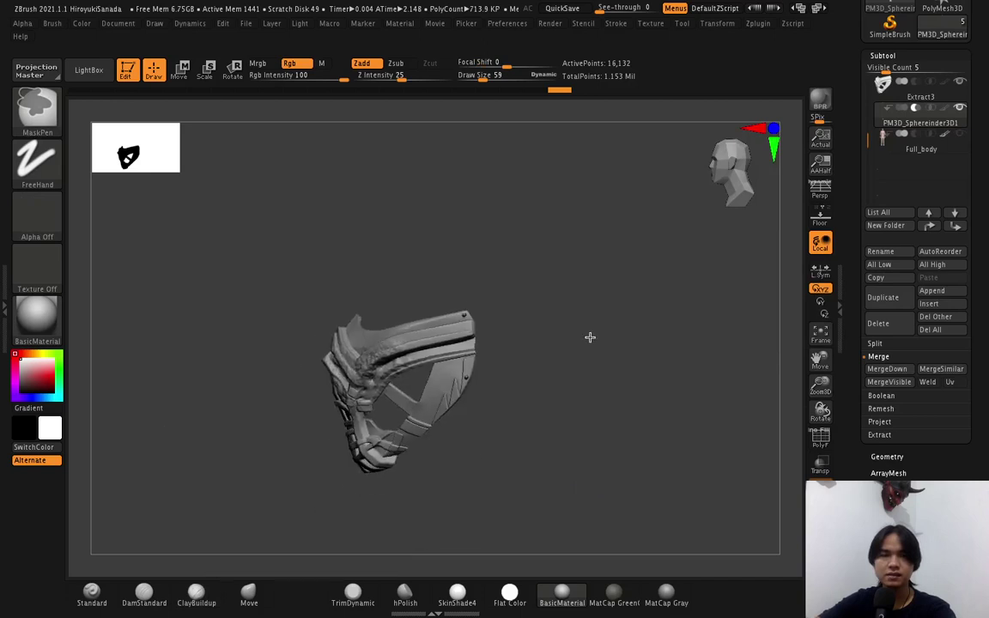
drag(596, 381, 638, 388)
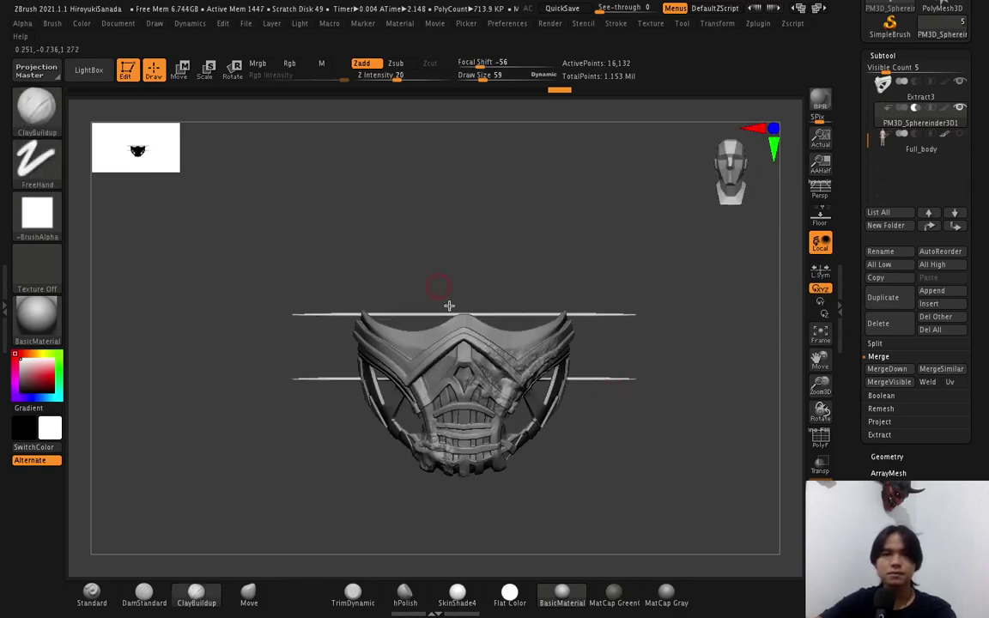
mouse_move(448, 307)
mouse_down()
mouse_move(440, 339)
mouse_move(624, 468)
mouse_move(541, 437)
mouse_move(581, 425)
mouse_move(530, 381)
mouse_up()
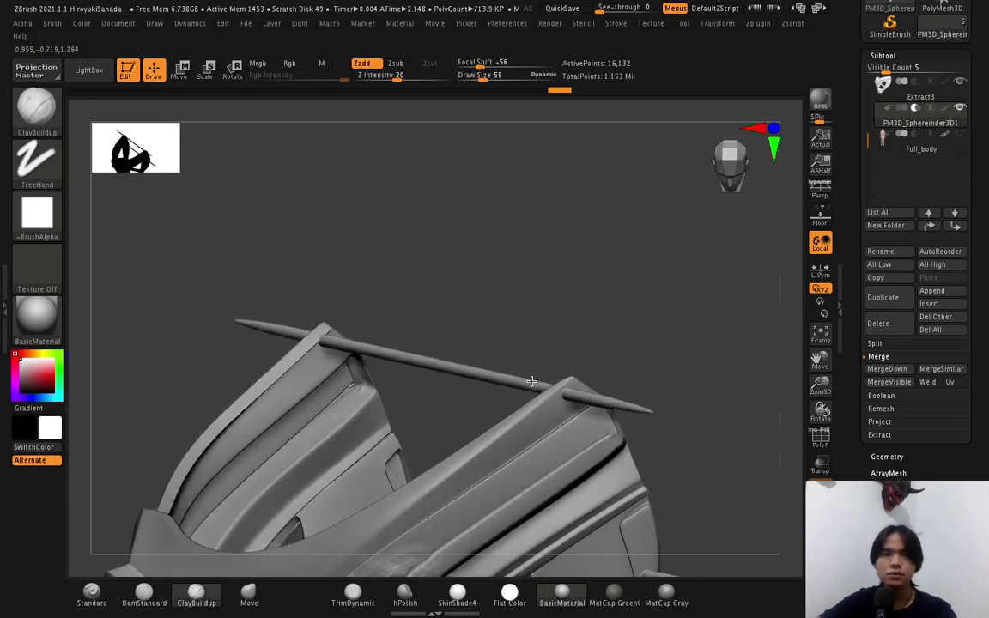
drag(530, 381, 506, 353)
key(ctrl)
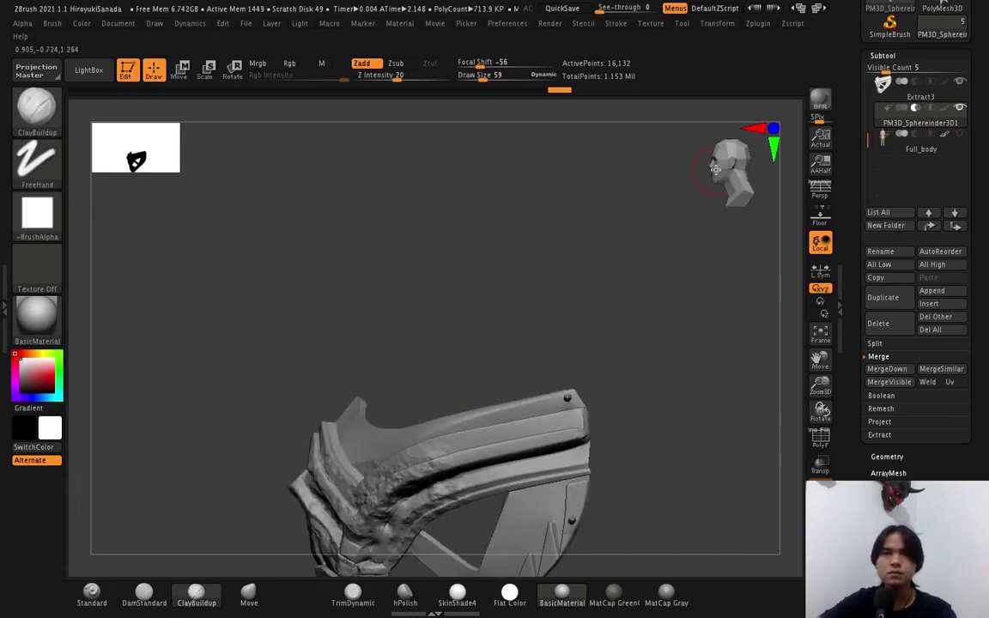
Shift the merged rods slightly on the vertical axis, return to Draw without 2.5D, and view frontally.
click(179, 71)
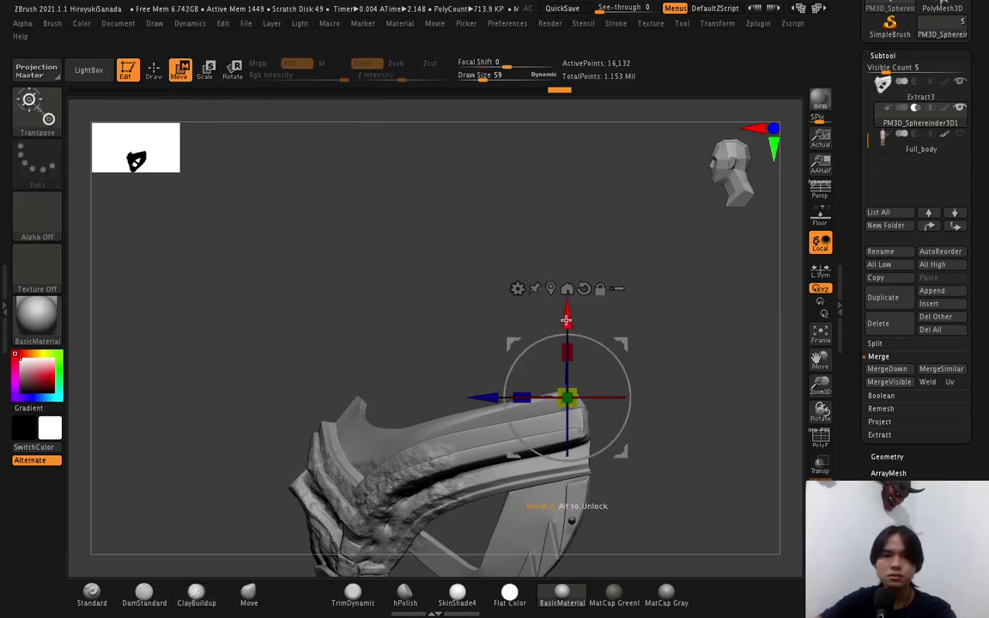
drag(568, 317, 571, 320)
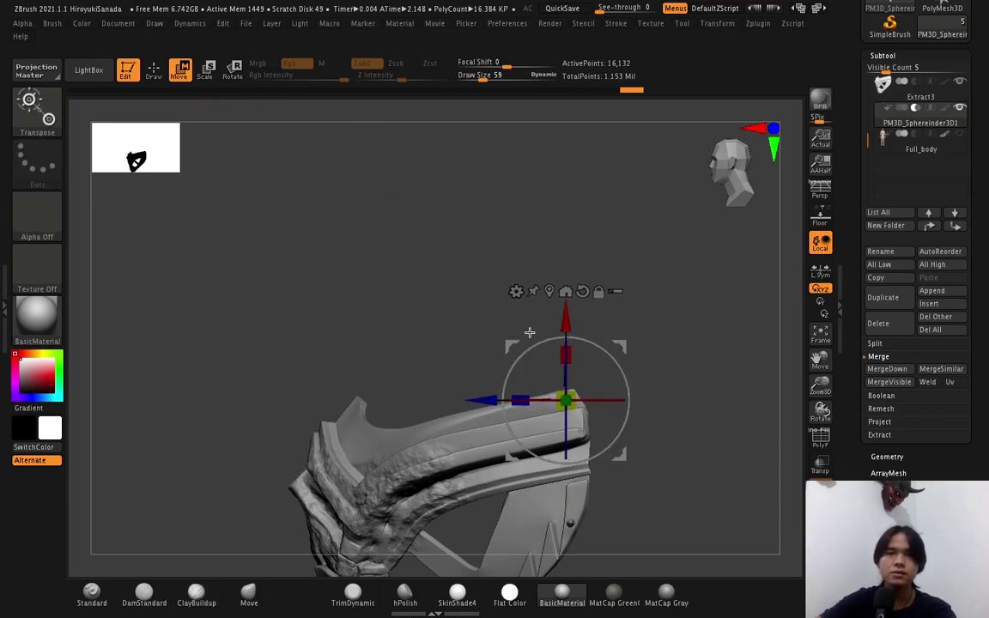
click(151, 75)
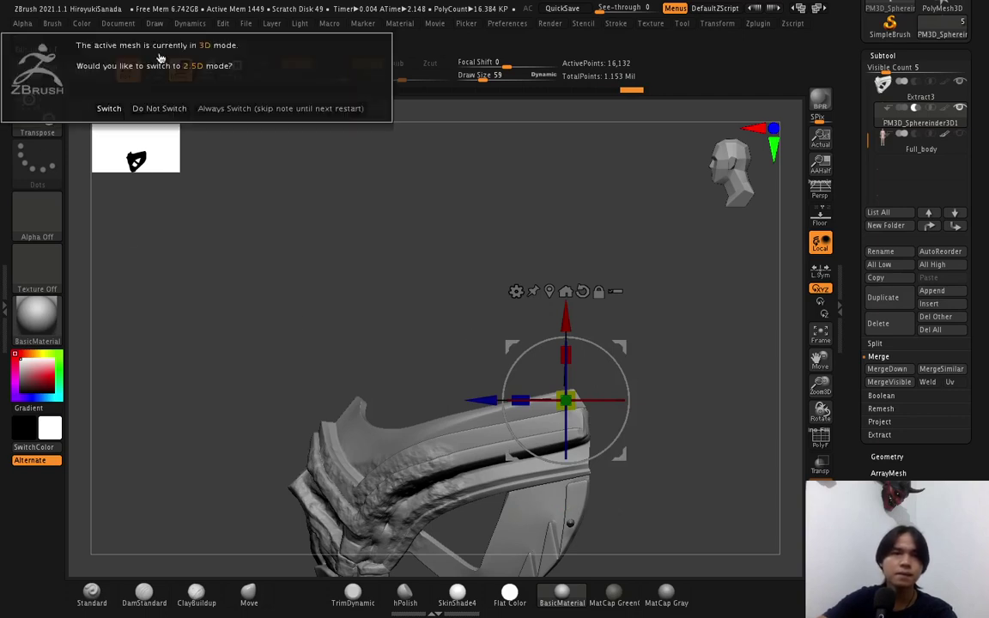
click(145, 111)
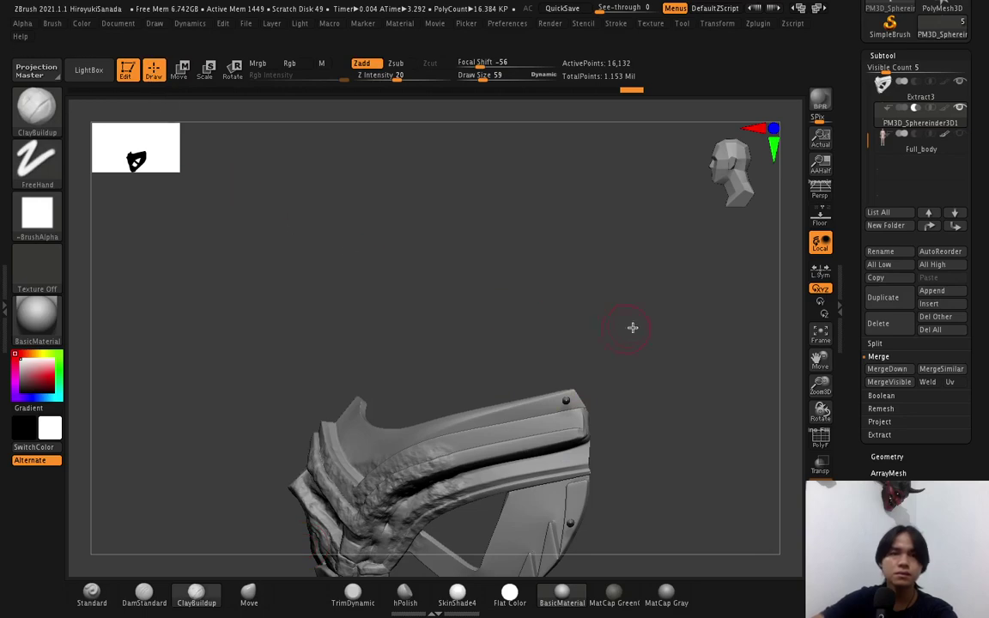
mouse_move(581, 353)
mouse_down()
mouse_move(672, 354)
mouse_move(612, 448)
mouse_up()
ctrl+right_drag(611, 448, 585, 382)
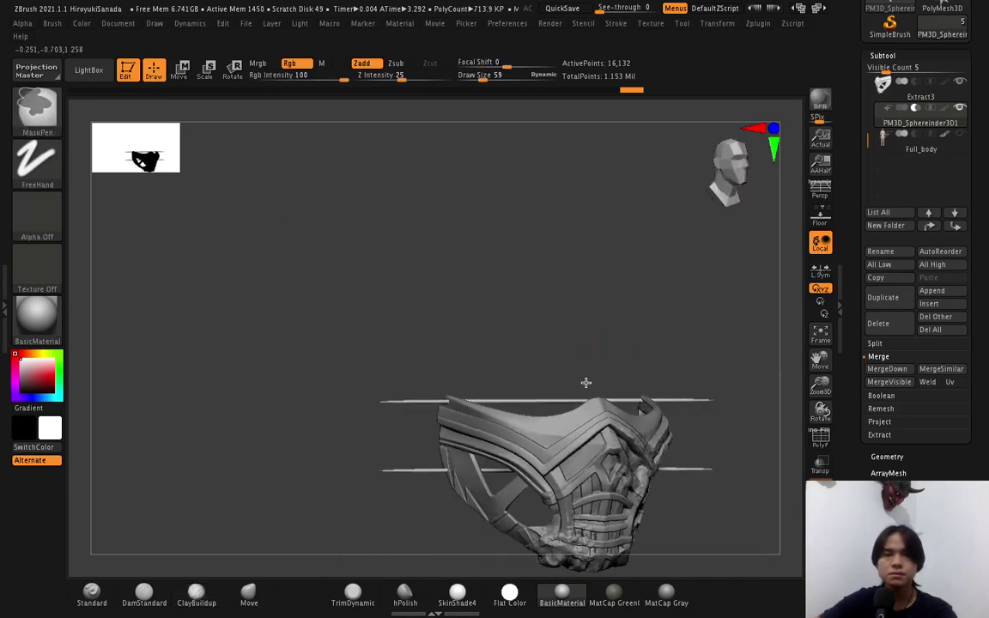
mouse_move(584, 382)
mouse_down()
mouse_move(508, 365)
mouse_move(527, 416)
mouse_up()
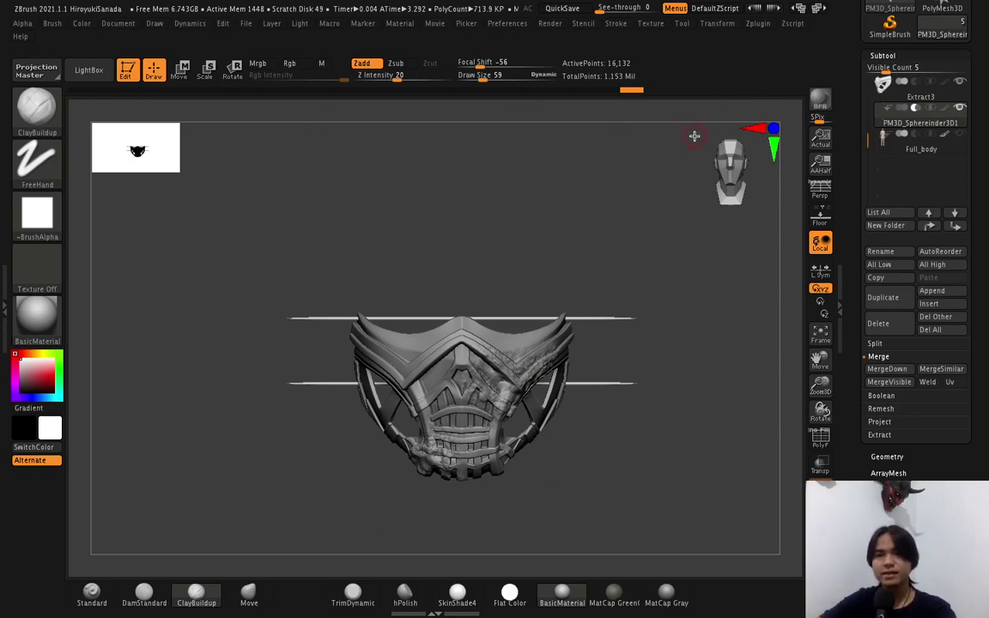
Load the Default UI layout and turn on Live Boolean to preview the rod holes.
click(821, 8)
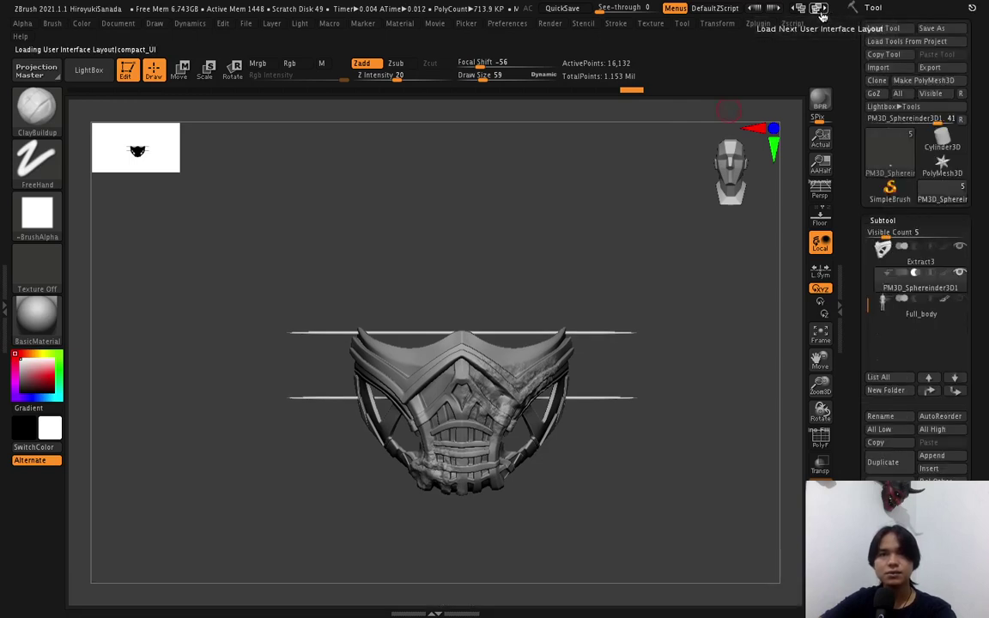
click(821, 9)
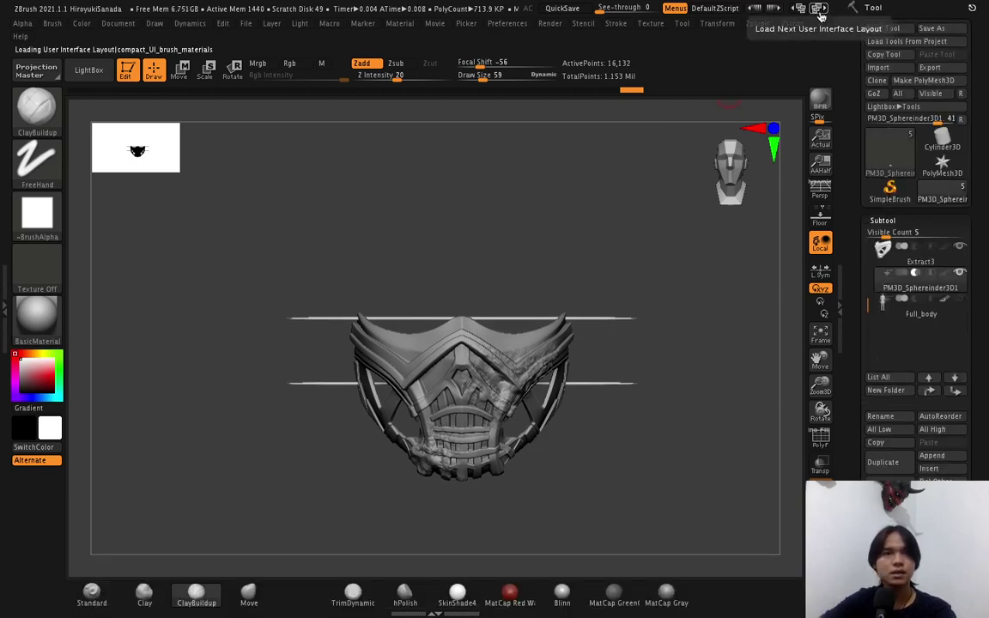
click(820, 10)
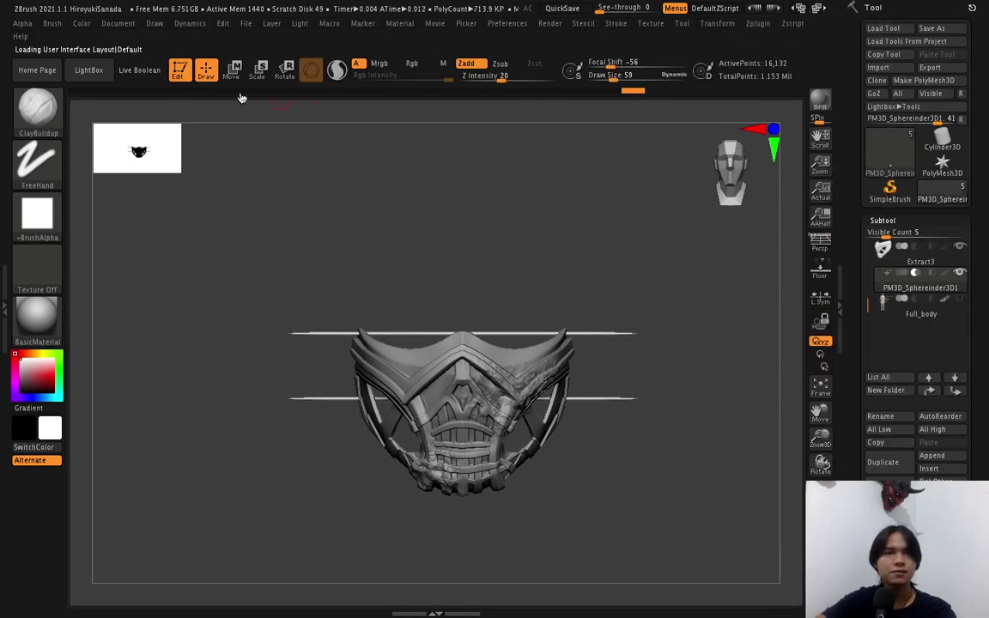
click(139, 70)
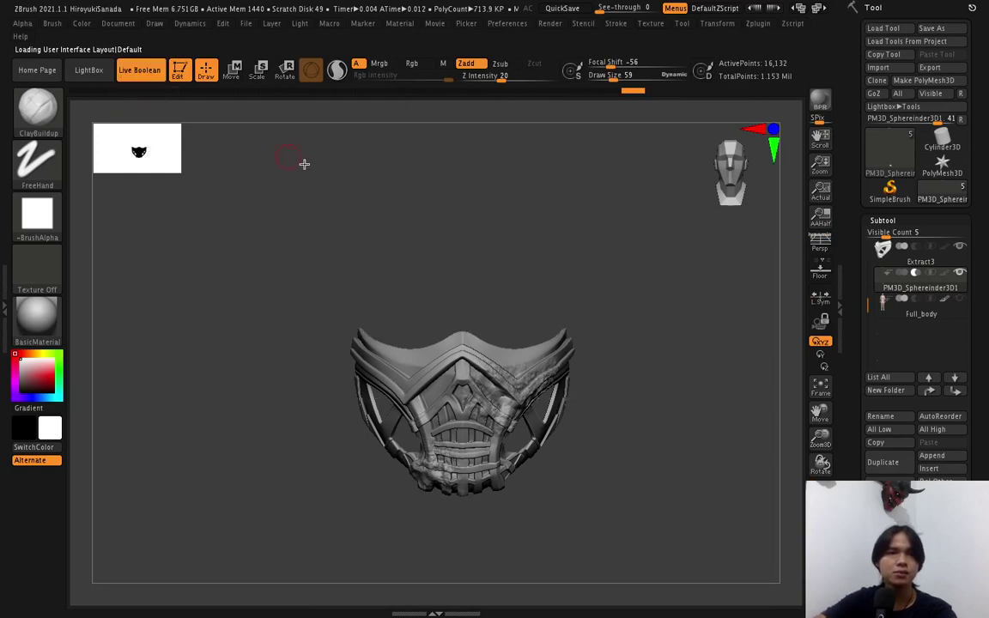
drag(687, 283, 640, 292)
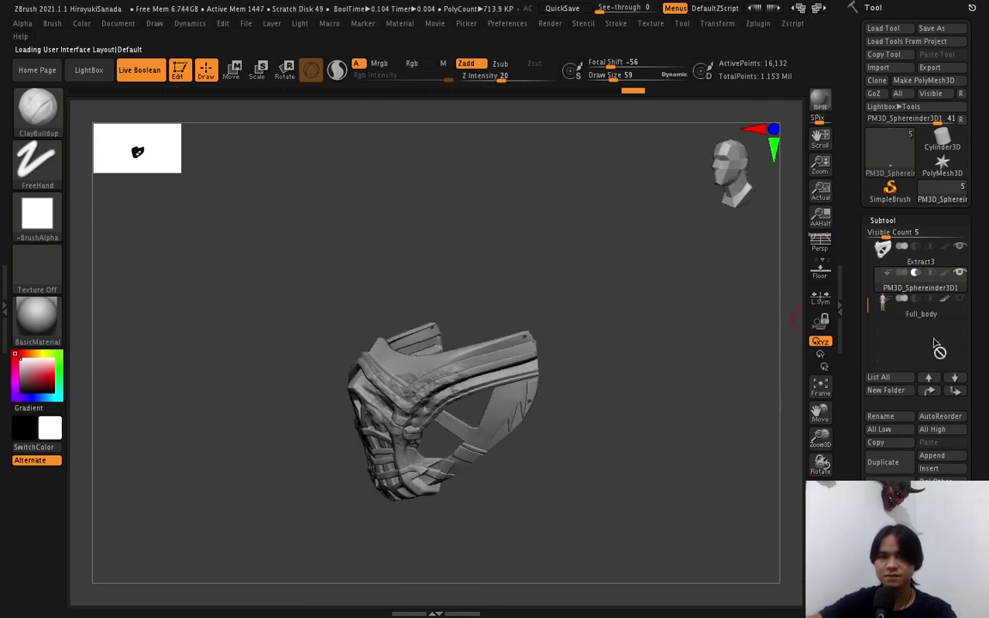
drag(648, 374, 619, 372)
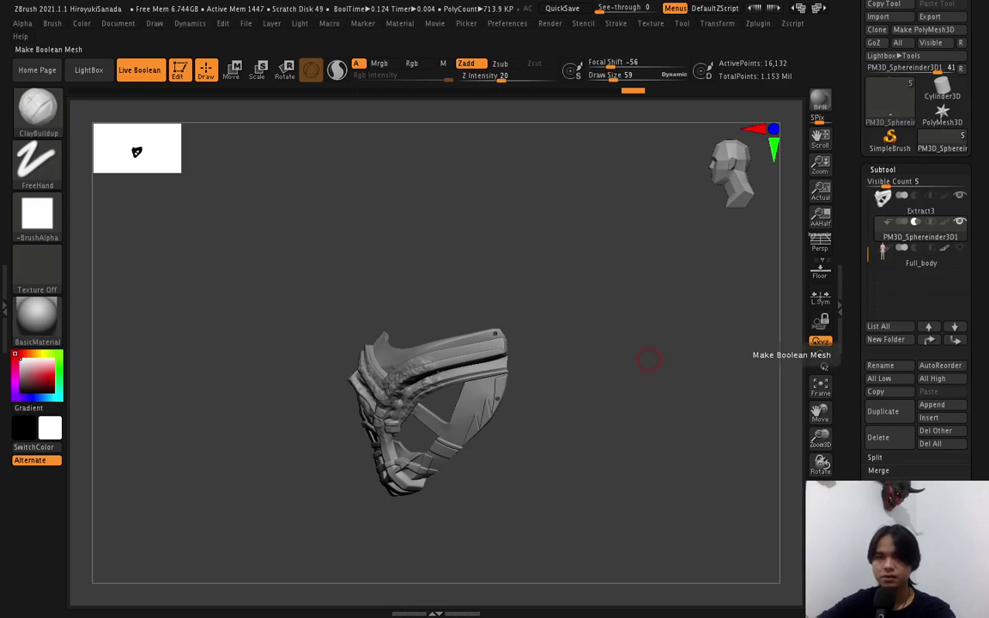
Bake the boolean with Make Boolean Mesh and select the resulting UMesh_Extract3 tool.
click(822, 355)
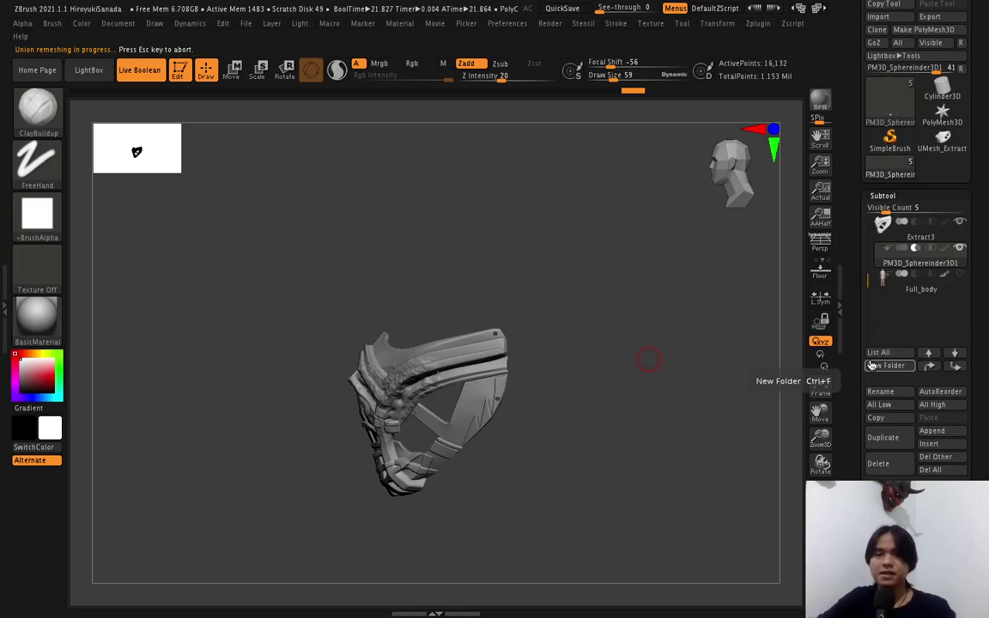
mouse_move(943, 142)
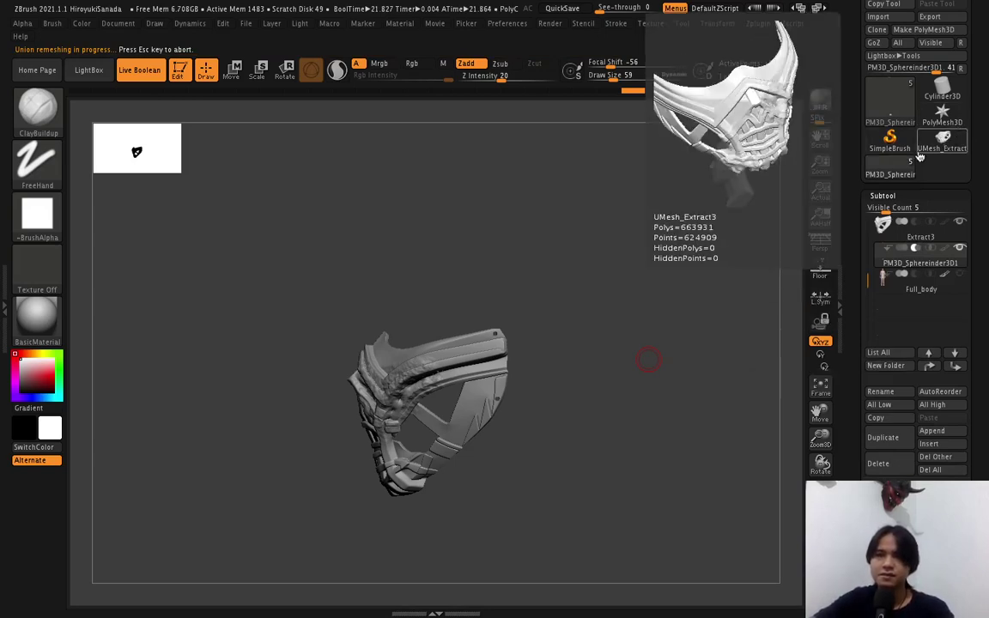
click(920, 155)
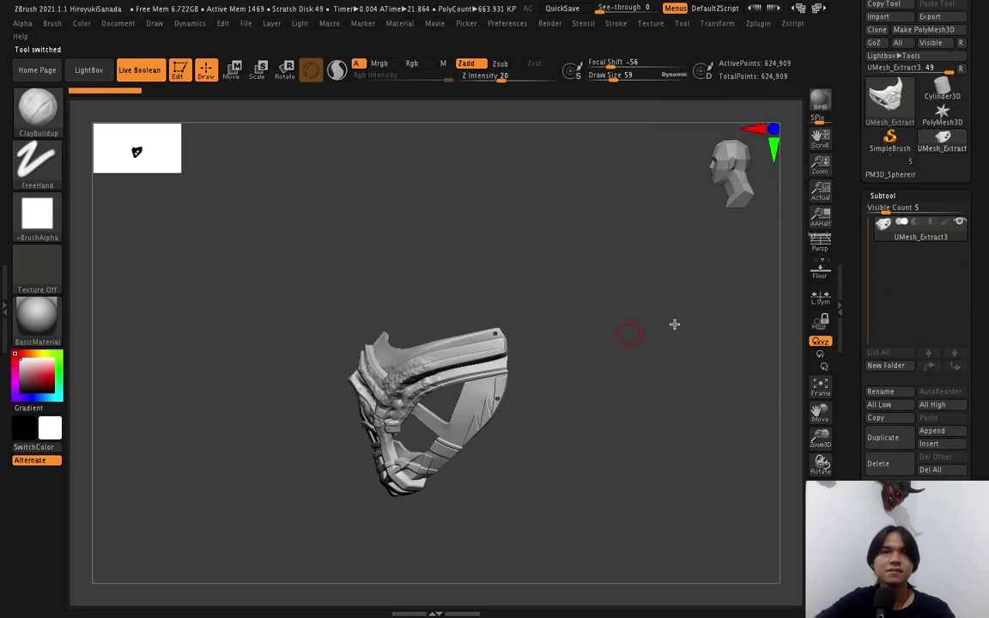
shift+drag(675, 324, 693, 326)
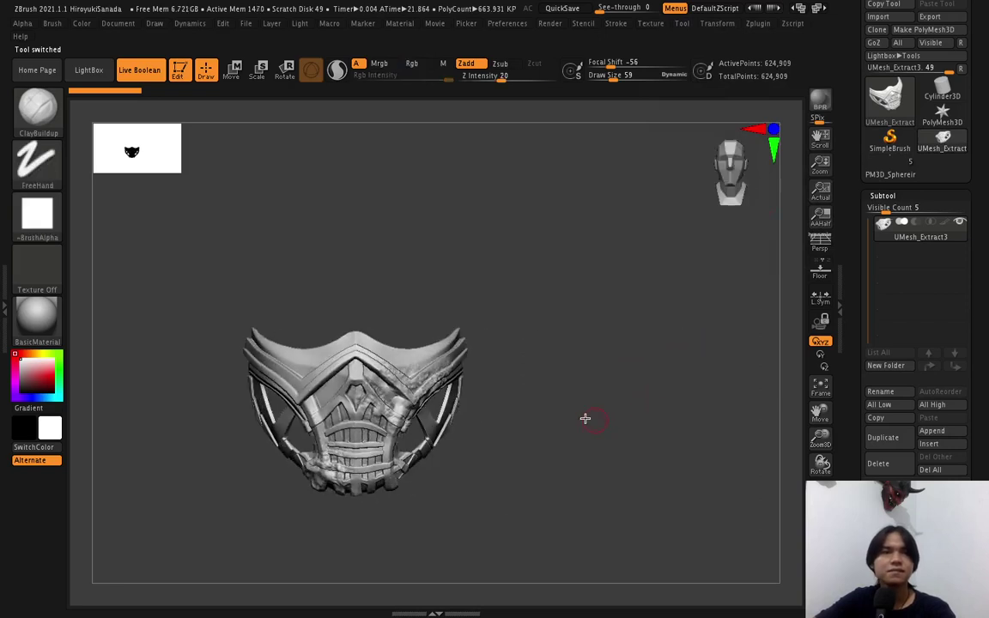
alt+drag(585, 419, 669, 374)
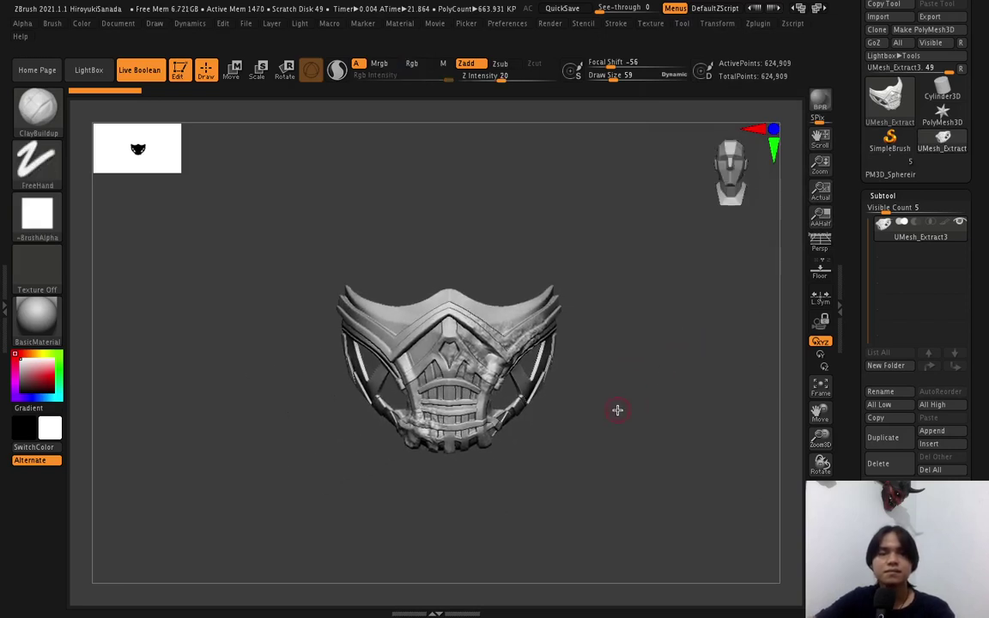
mouse_move(581, 340)
alt+mouse_down()
mouse_move(670, 393)
mouse_move(629, 410)
mouse_move(625, 424)
mouse_move(625, 413)
mouse_move(615, 417)
mouse_move(537, 361)
mouse_move(664, 409)
mouse_move(648, 407)
mouse_move(659, 395)
mouse_move(602, 404)
mouse_move(614, 375)
alt+mouse_up()
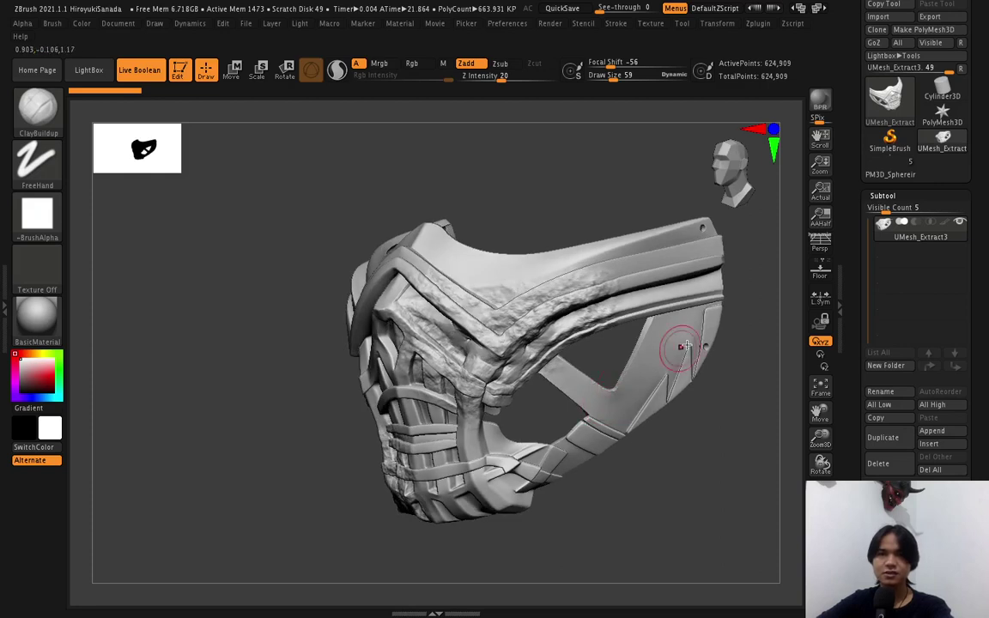
drag(680, 348, 651, 350)
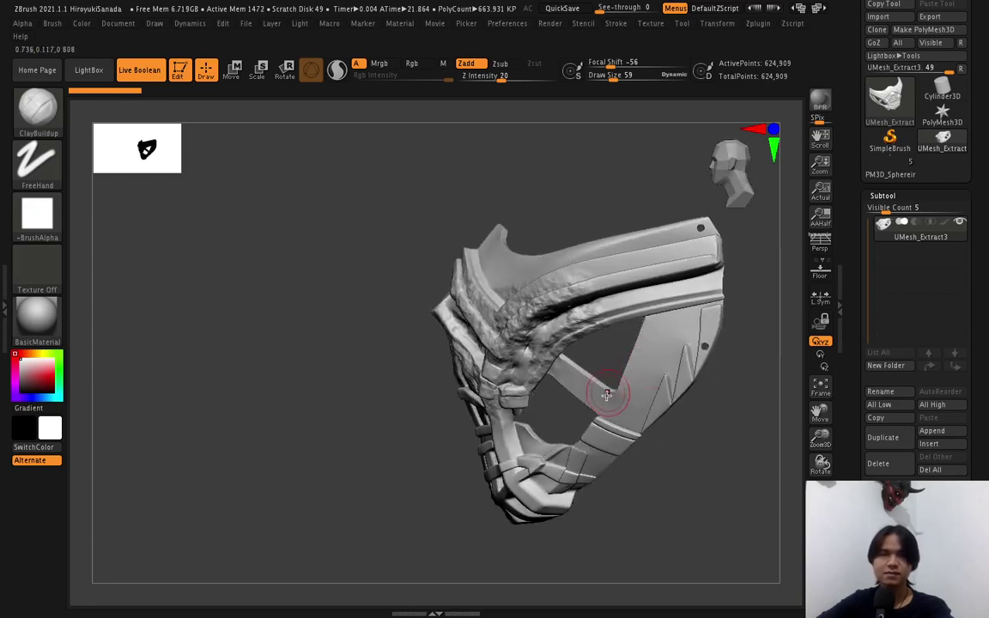
mouse_move(647, 375)
mouse_down()
mouse_move(665, 369)
mouse_move(631, 301)
mouse_up()
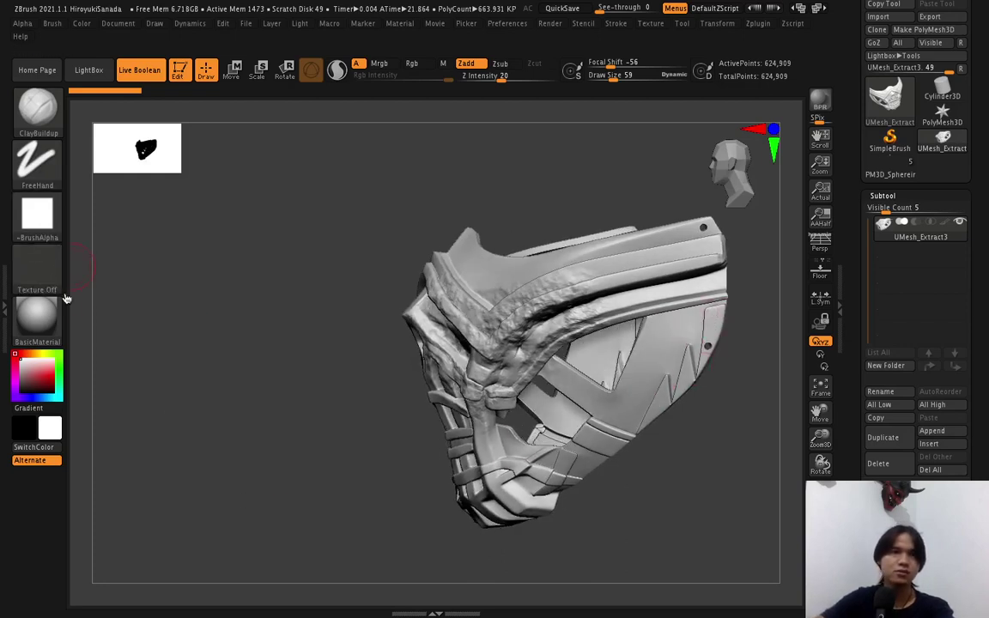
Cycle layouts to compact_UI_brush_materials and pick the hPolish brush from its shelf.
click(818, 8)
click(818, 8)
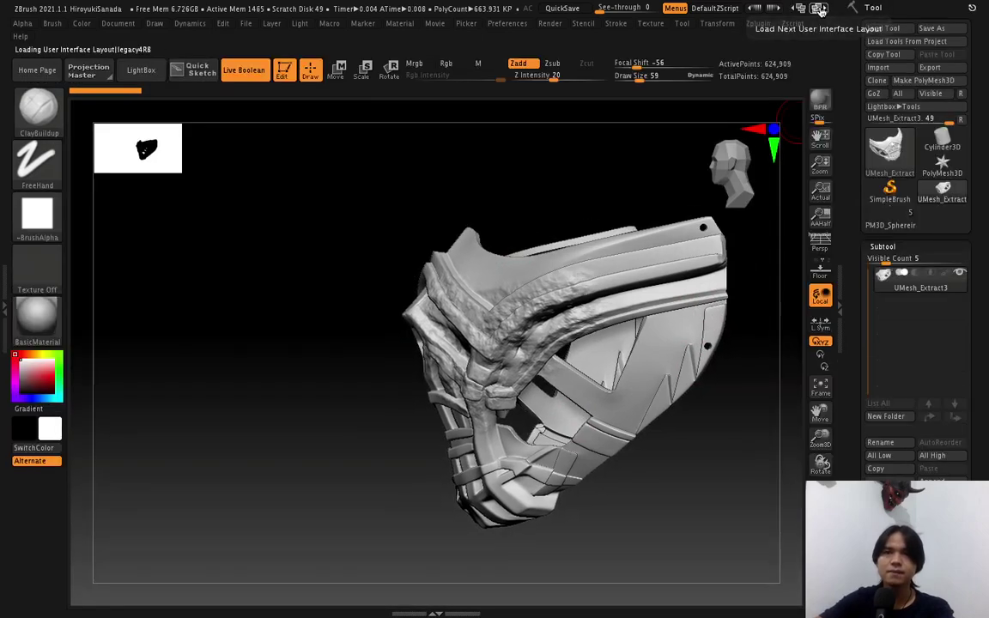
click(932, 8)
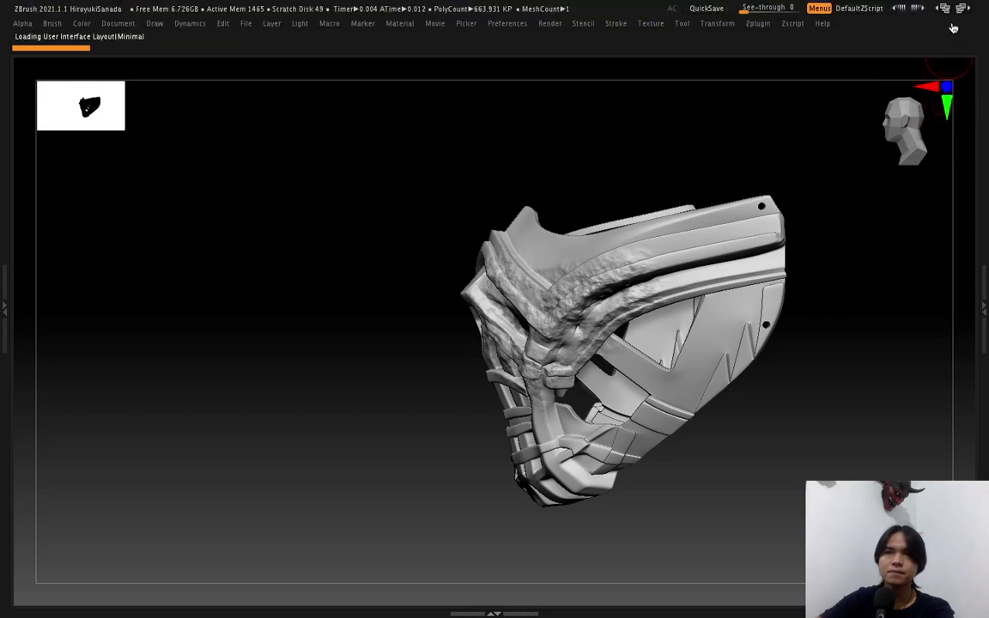
click(959, 8)
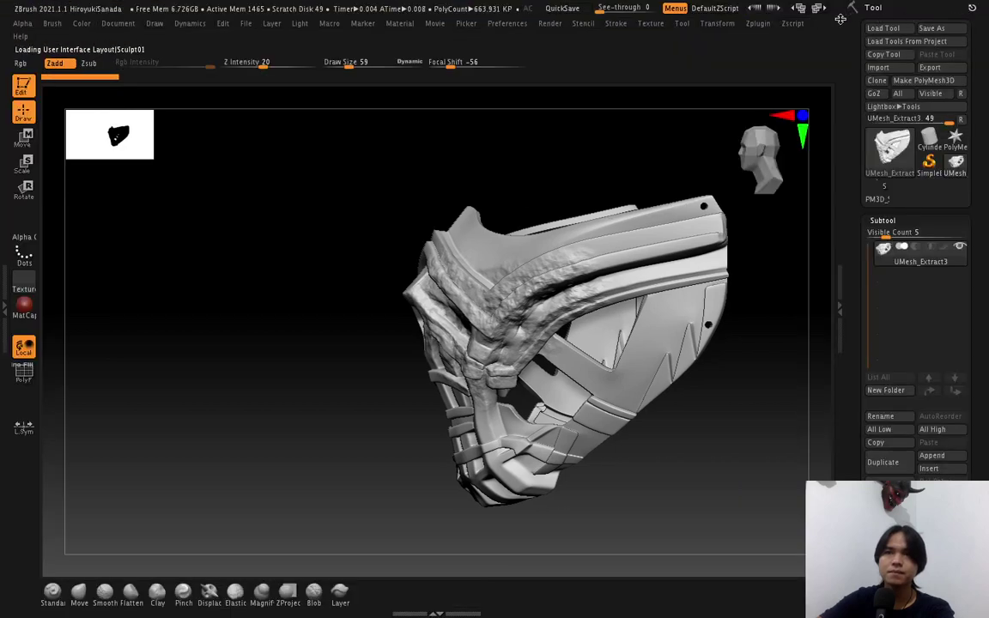
click(755, 8)
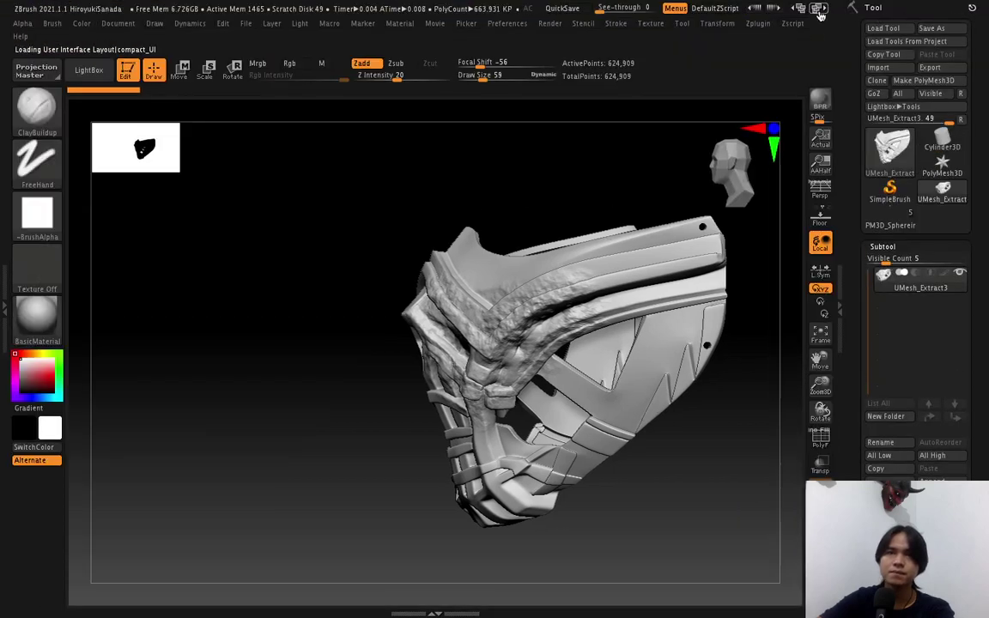
click(820, 12)
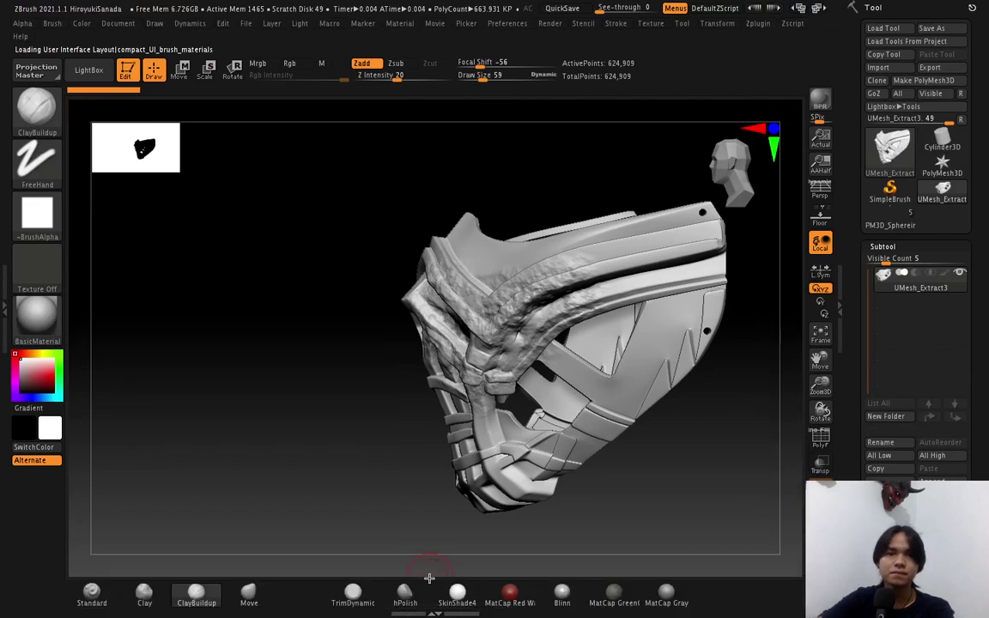
click(404, 591)
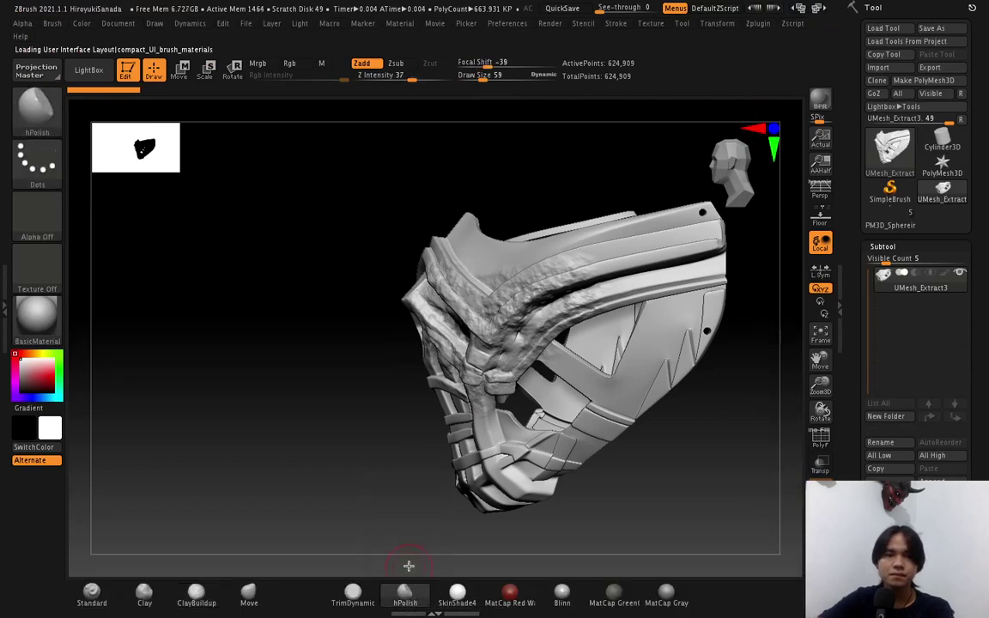
Polish the sharp edge at the side cutout's cusp, shrinking the brush for finer strokes.
drag(409, 566, 656, 512)
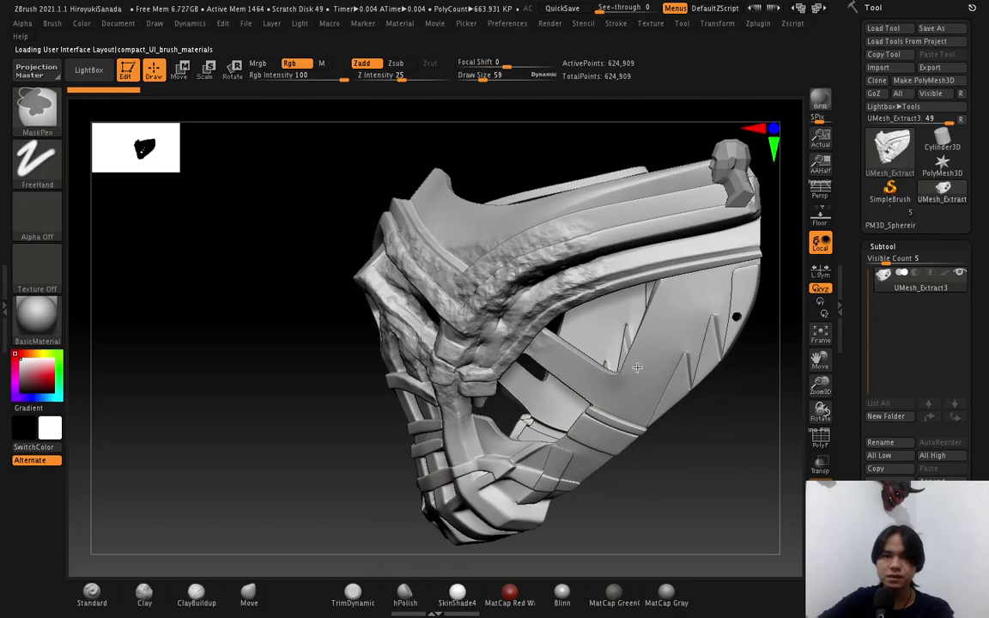
scroll(638, 367, up, 3)
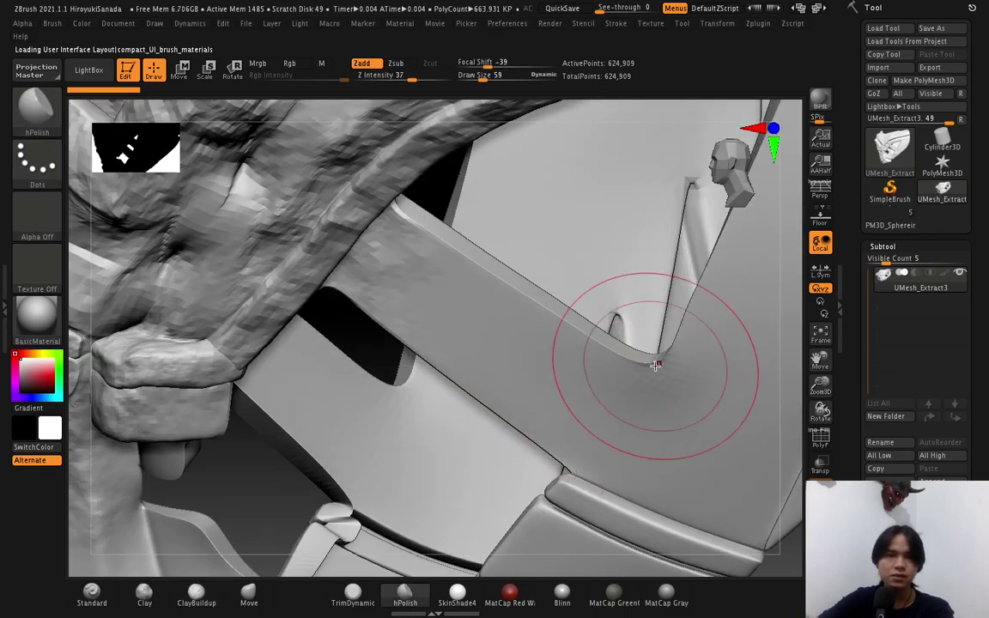
drag(655, 365, 660, 368)
key(bracketleft)
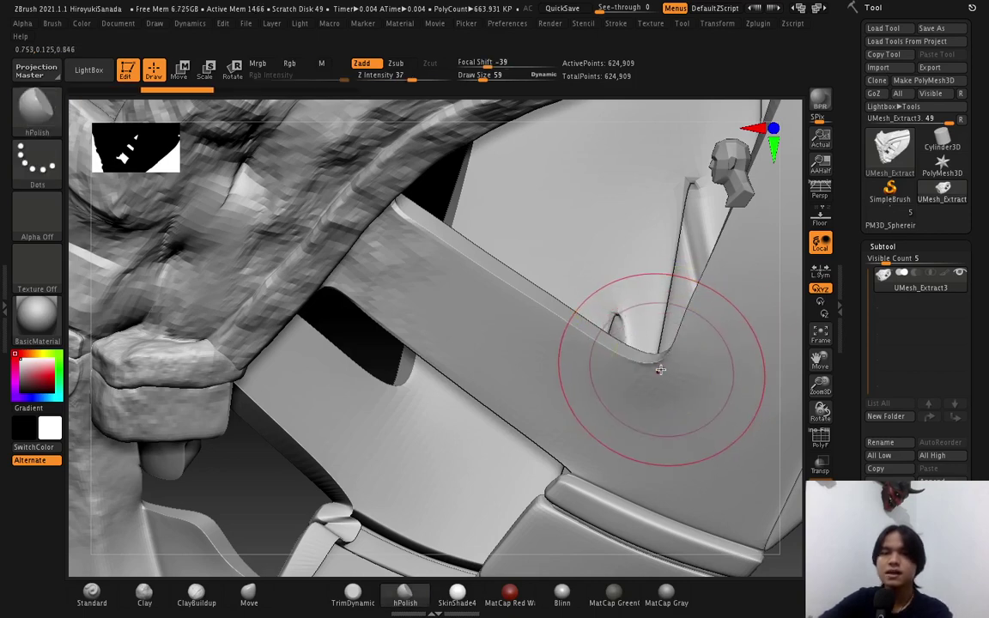
key(bracketleft)
key(bracketleft)
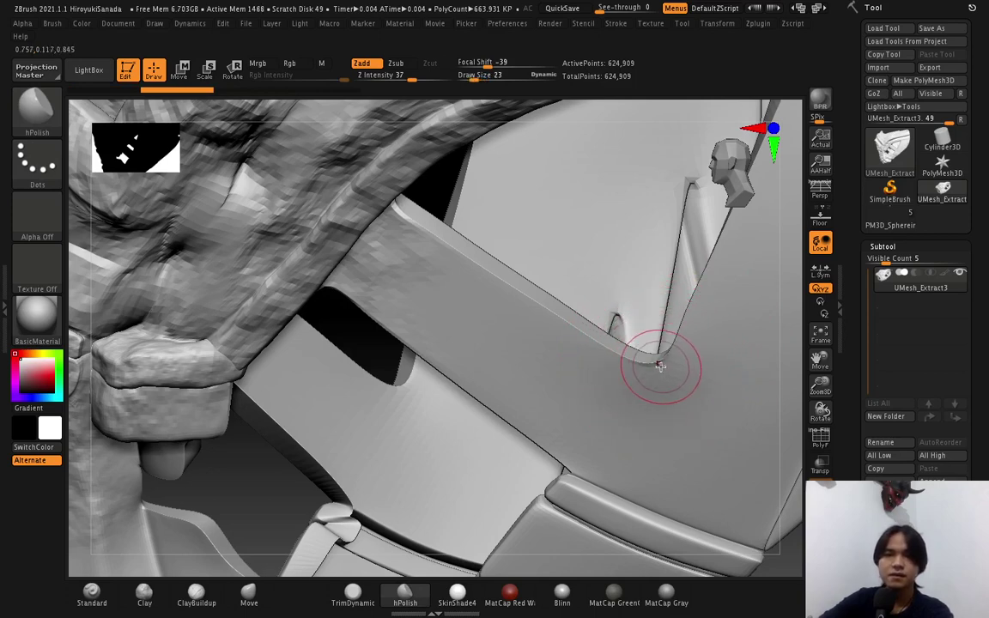
drag(676, 360, 642, 370)
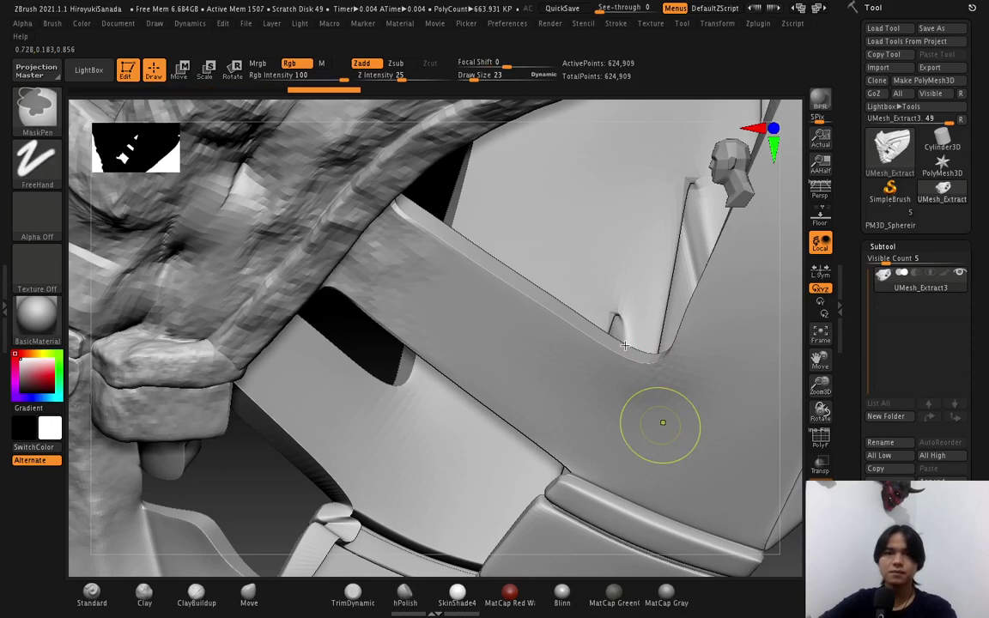
Polish the edges of the lower teeth, then switch back to the ClayBuildup brush.
right_drag(662, 420, 625, 352)
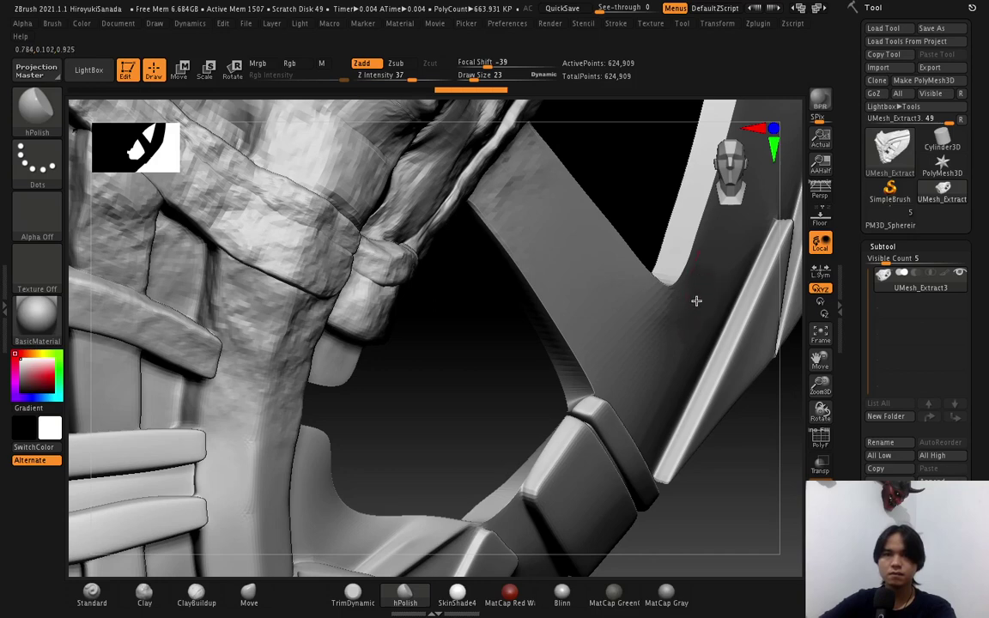
key(ctrl)
right_drag(602, 263, 603, 269)
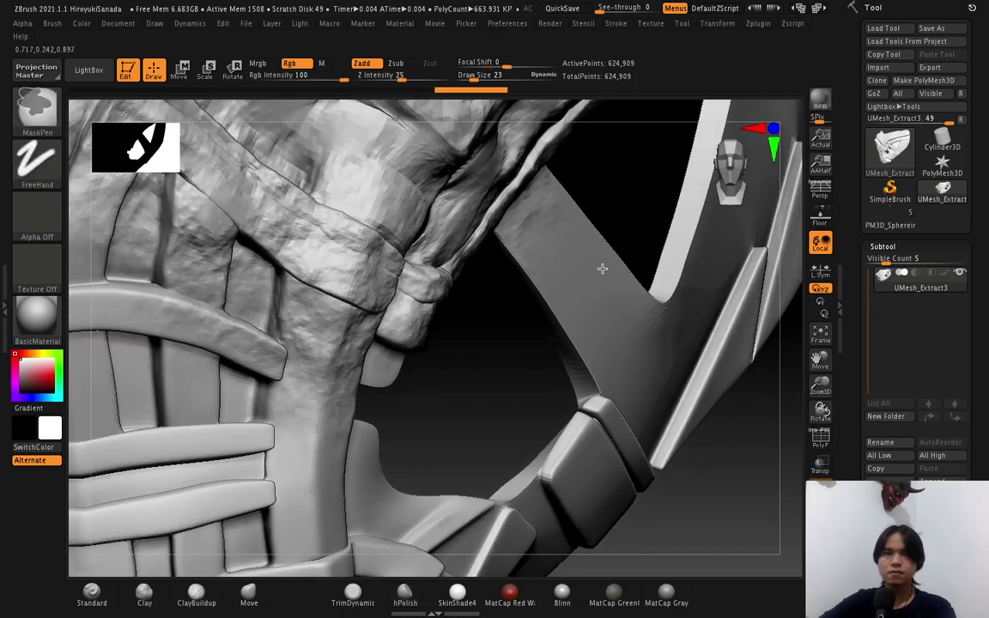
shift+right_drag(611, 328, 605, 274)
key(f)
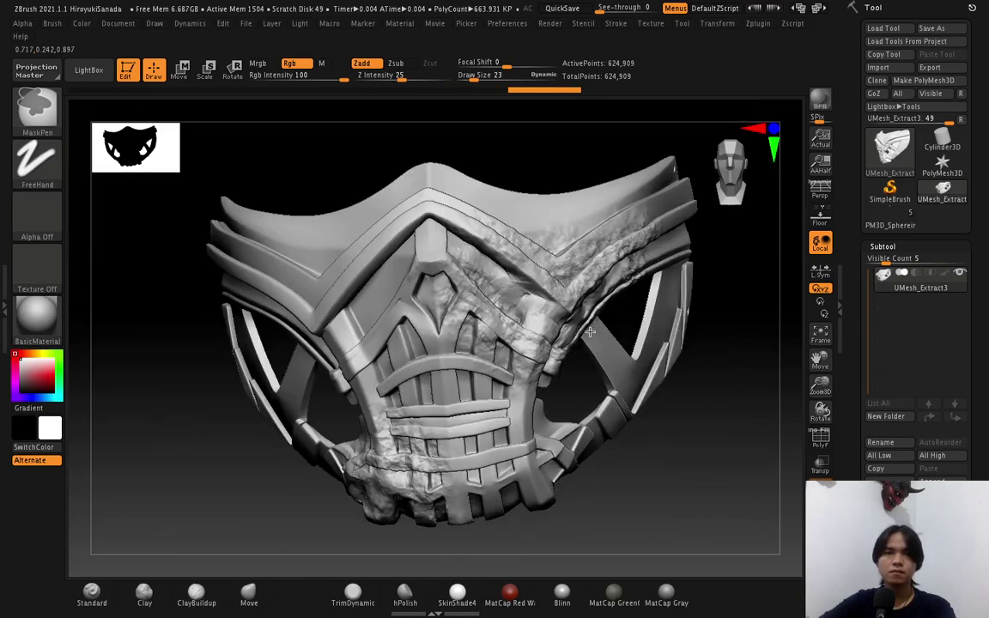
ctrl+right_drag(543, 487, 383, 514)
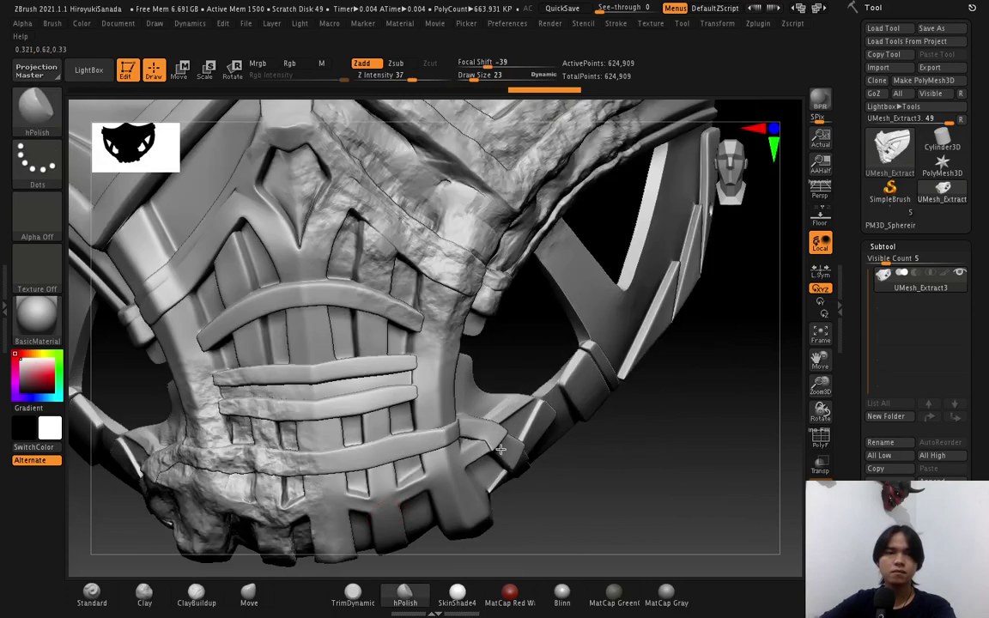
drag(343, 529, 455, 530)
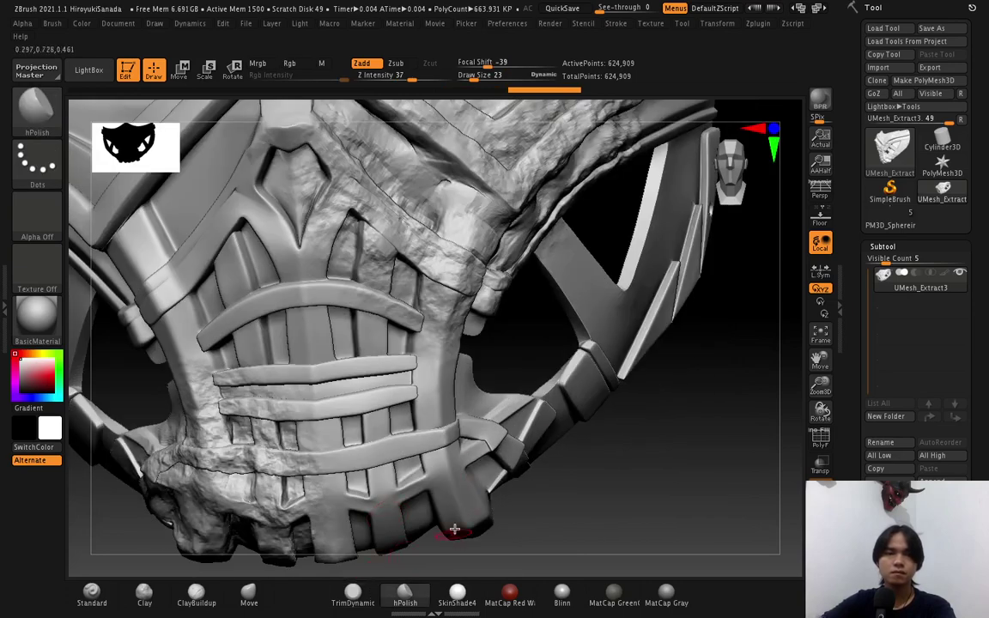
click(196, 593)
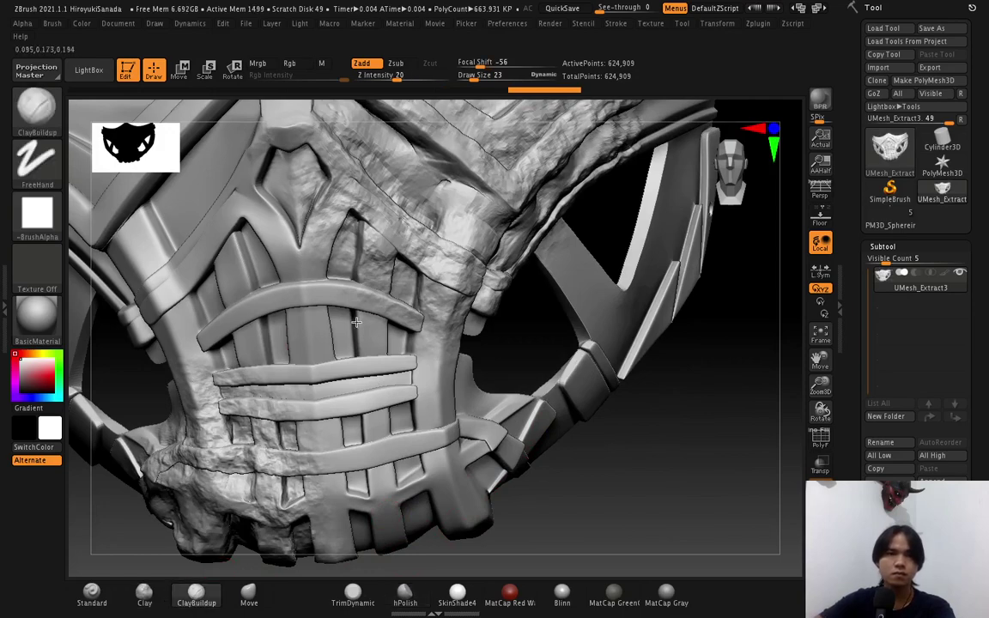
Hold Shift for smoothing and frame the mask's side strap and upper band.
mouse_move(395, 313)
right_down()
mouse_move(483, 424)
mouse_move(457, 464)
right_up()
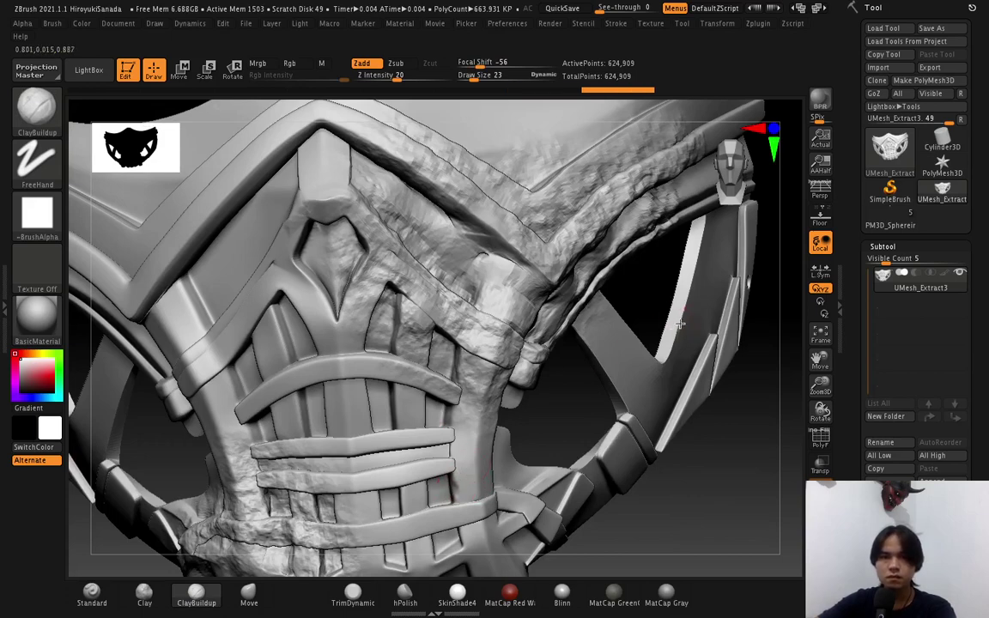
mouse_move(618, 283)
right_down()
mouse_move(688, 307)
mouse_move(685, 283)
right_up()
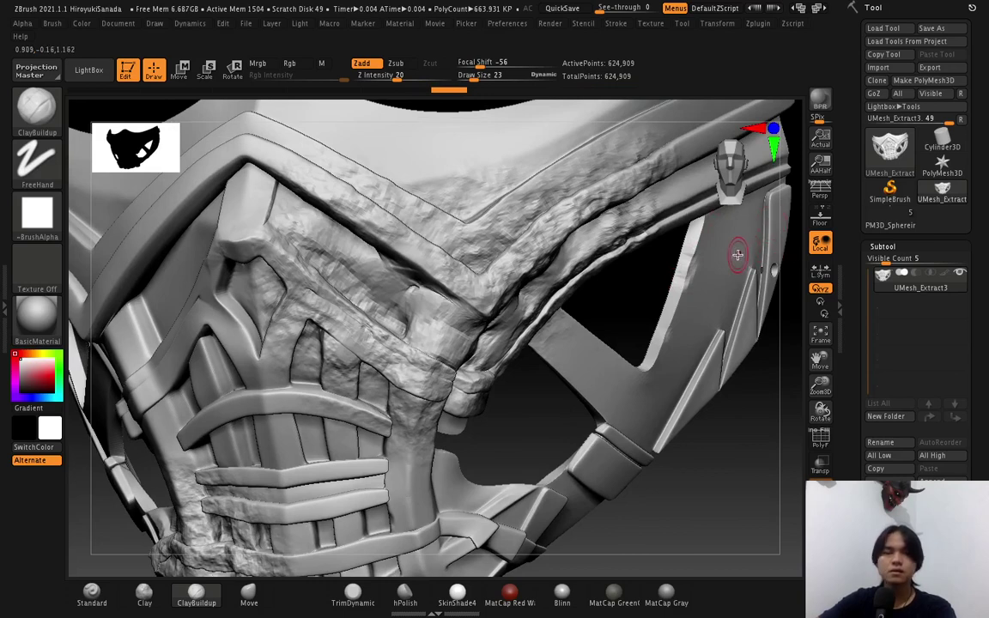
key(shift)
shift+right_drag(608, 294, 593, 306)
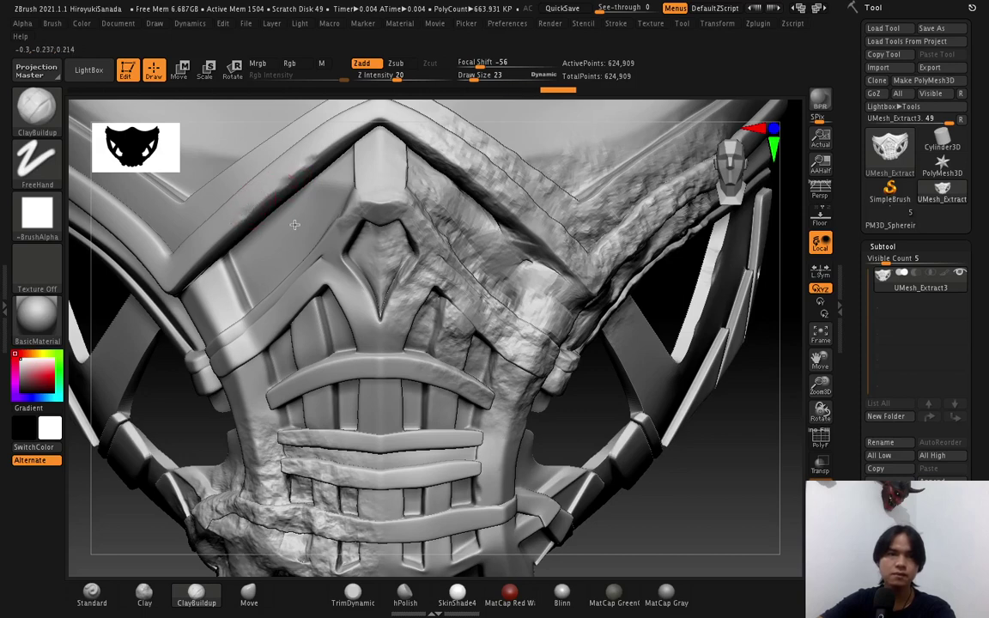
scroll(470, 277, down, 5)
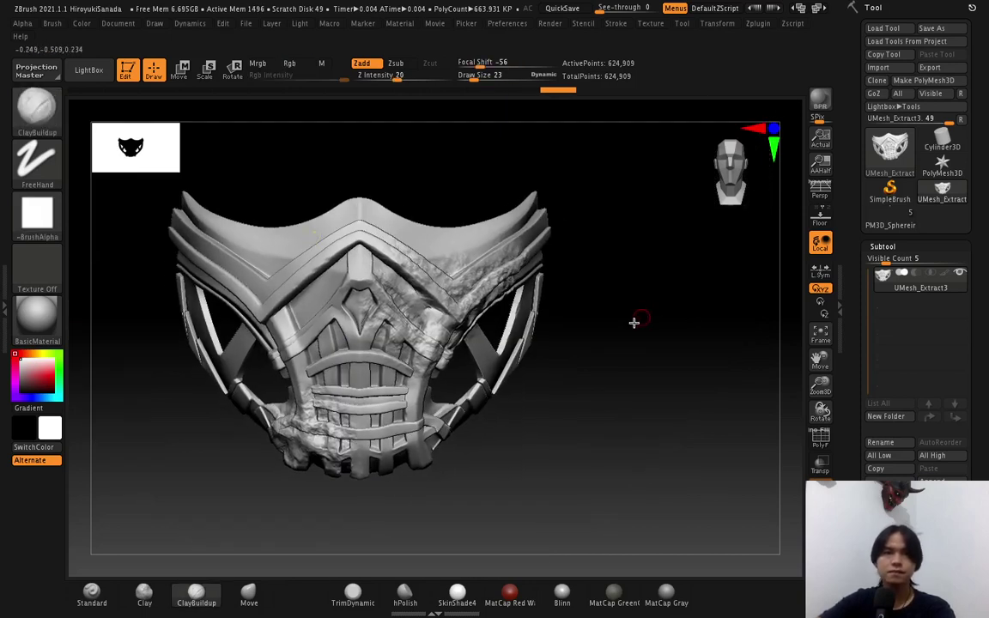
drag(634, 322, 615, 325)
scroll(624, 300, up, 3)
scroll(650, 350, up, 2)
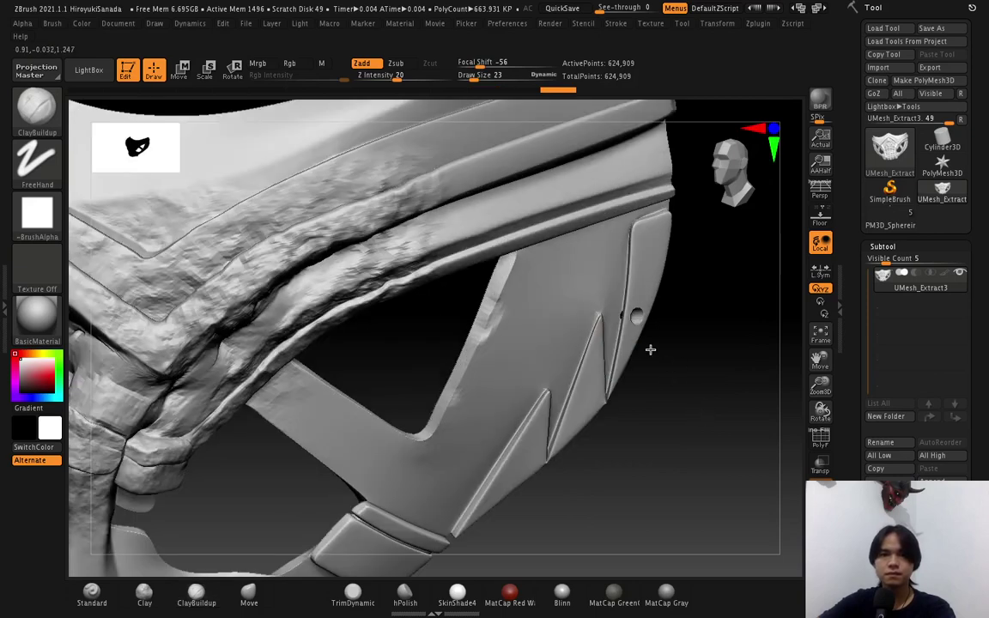
scroll(621, 258, down, 5)
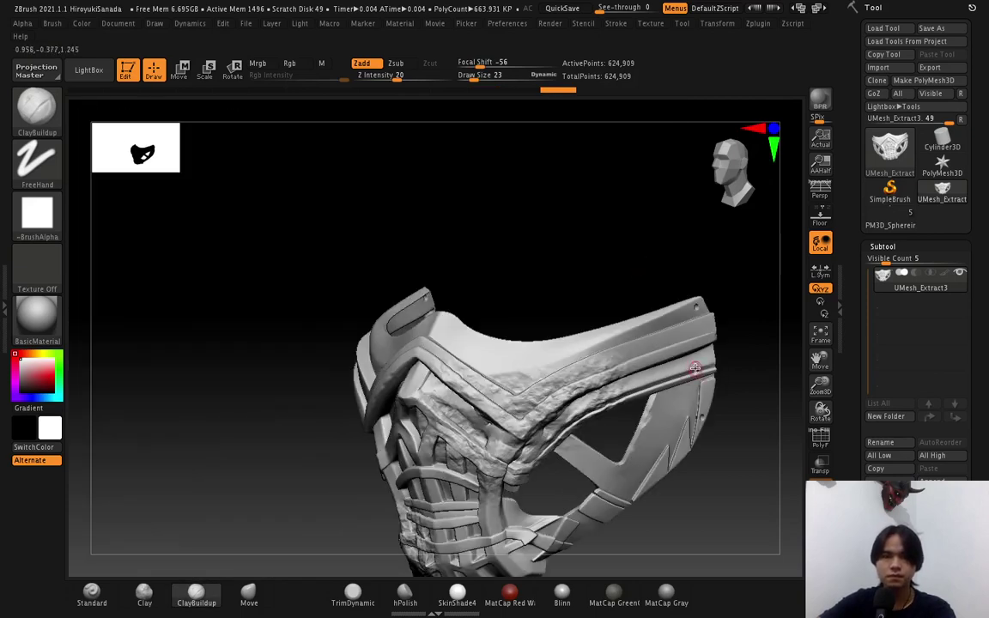
key(ctrl)
ctrl+scroll(717, 429, up, 2)
ctrl+scroll(718, 438, up, 2)
ctrl+scroll(718, 453, up, 1)
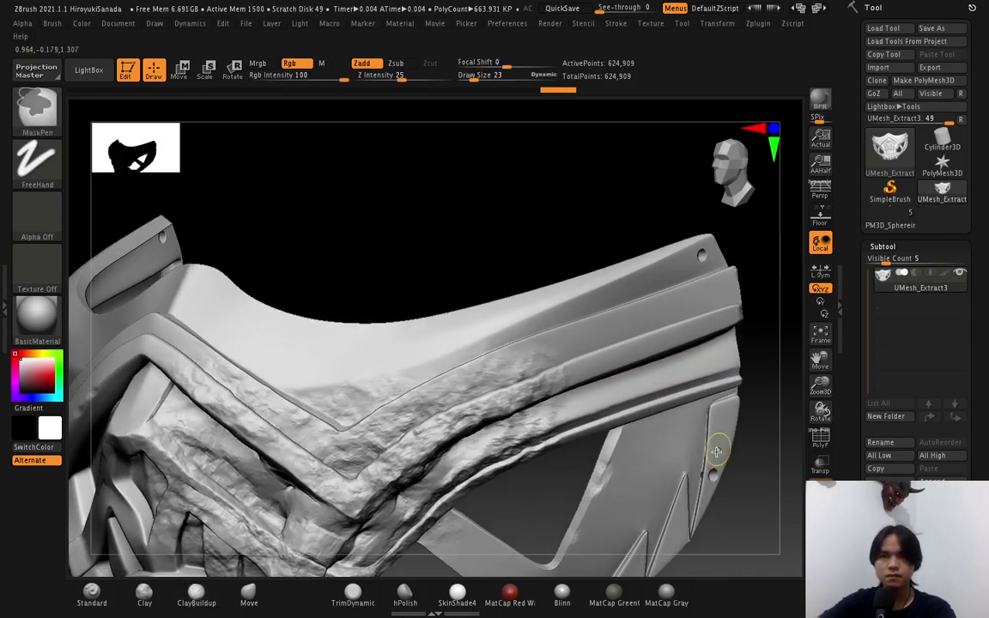
alt+right_drag(706, 455, 602, 355)
key(ctrl)
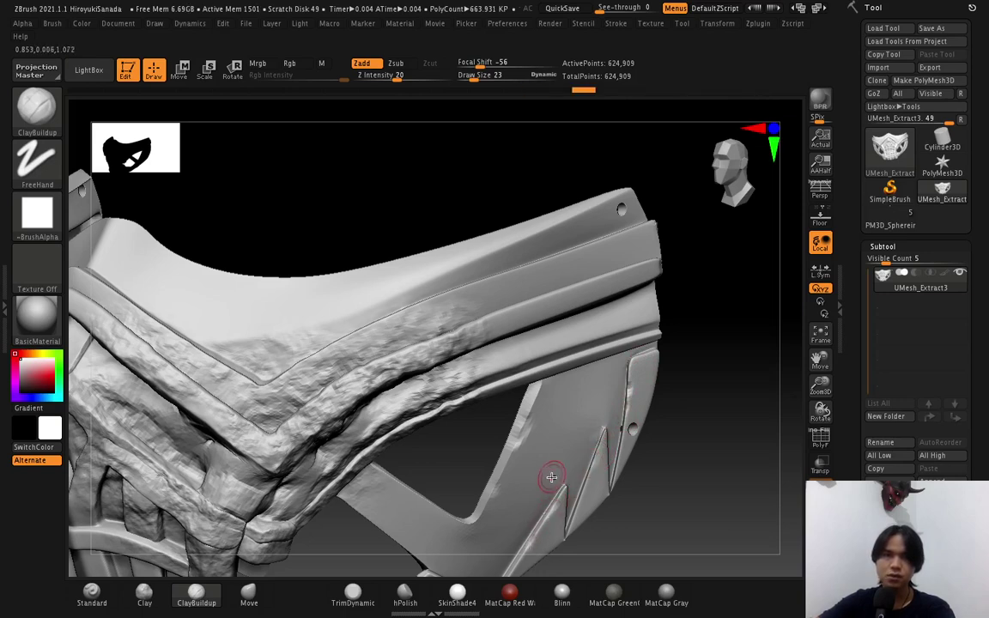
Smooth small spots along the side band edge and near the lower side strap.
right_drag(548, 497, 548, 459)
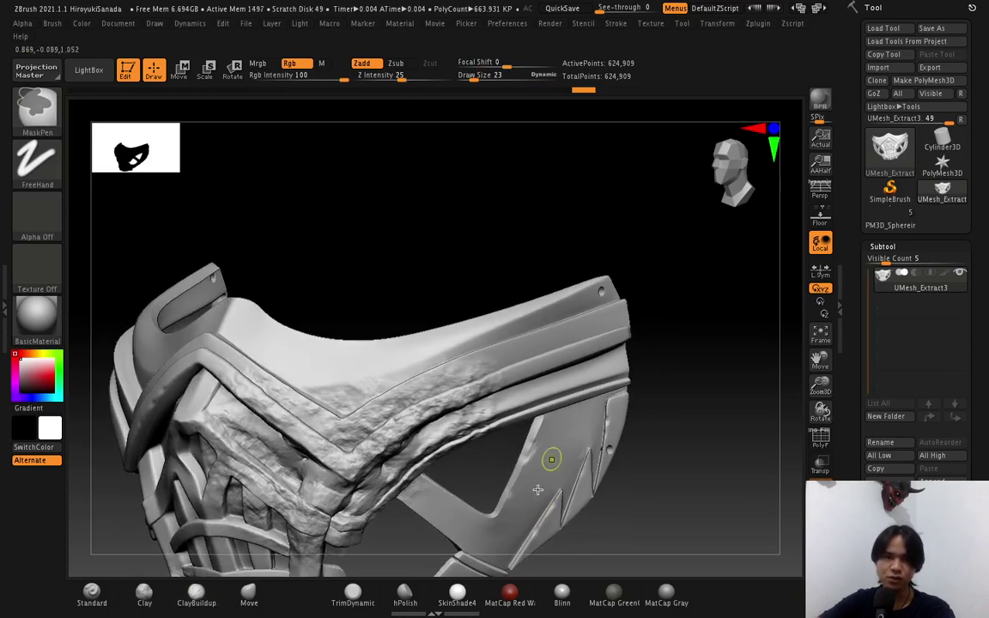
right_drag(530, 508, 602, 412)
right_drag(540, 269, 625, 256)
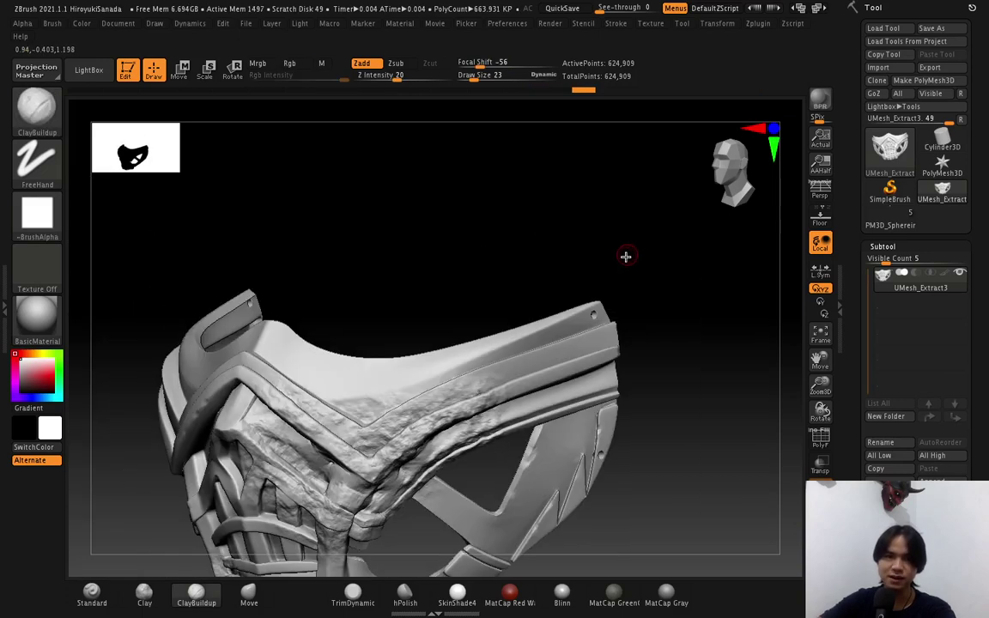
mouse_move(563, 344)
mouse_down()
mouse_move(574, 355)
mouse_move(559, 369)
mouse_up()
mouse_move(559, 369)
right_down()
mouse_move(601, 391)
mouse_move(492, 439)
mouse_move(239, 380)
right_up()
drag(228, 409, 239, 489)
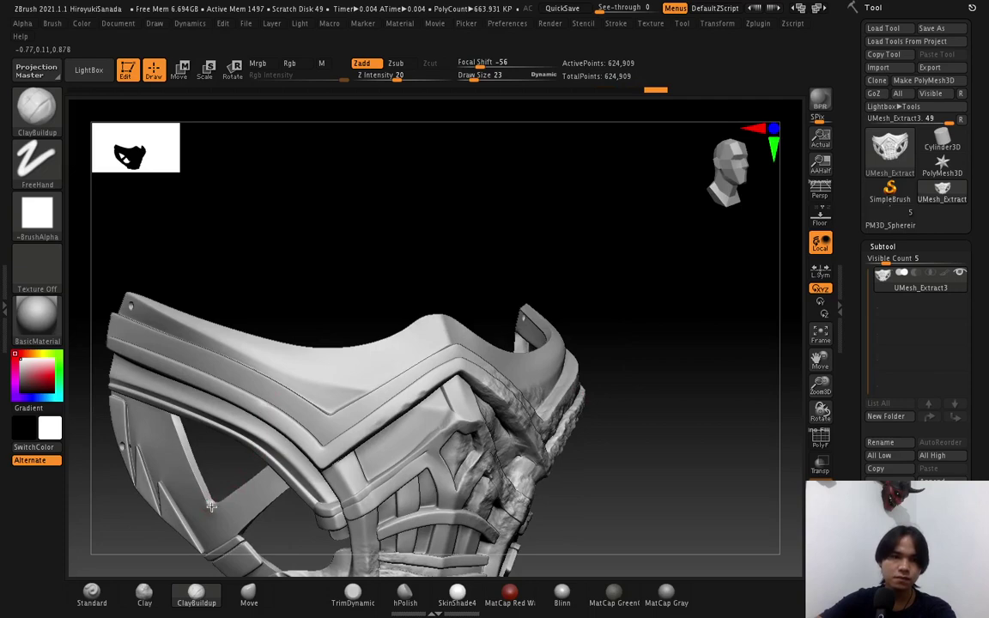
drag(210, 495, 231, 491)
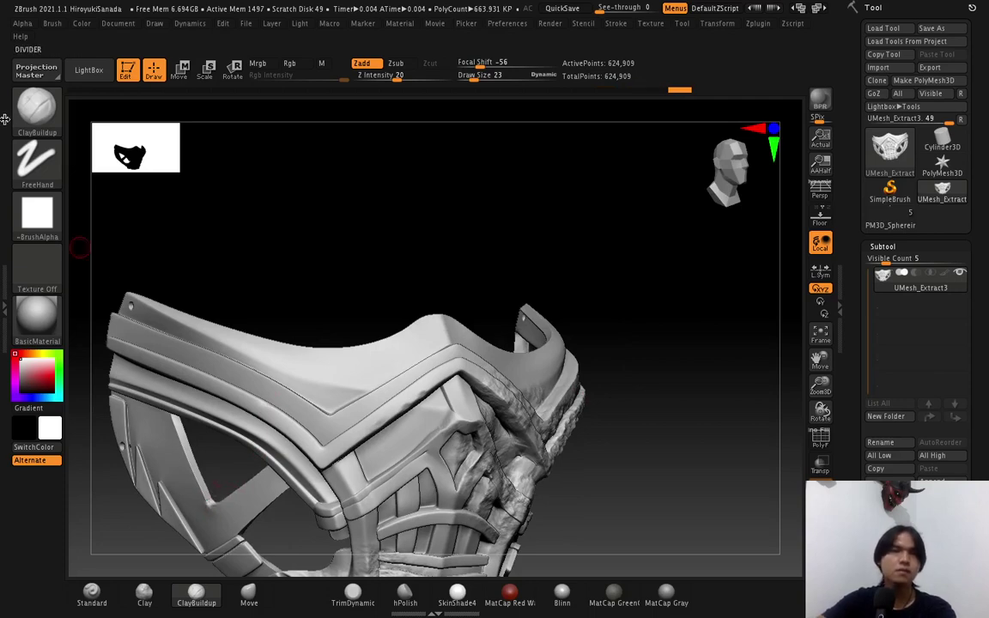
click(31, 114)
Choose Orb_Slash02 from the brush palette and inspect the mask's left side up close.
key(c)
key(b)
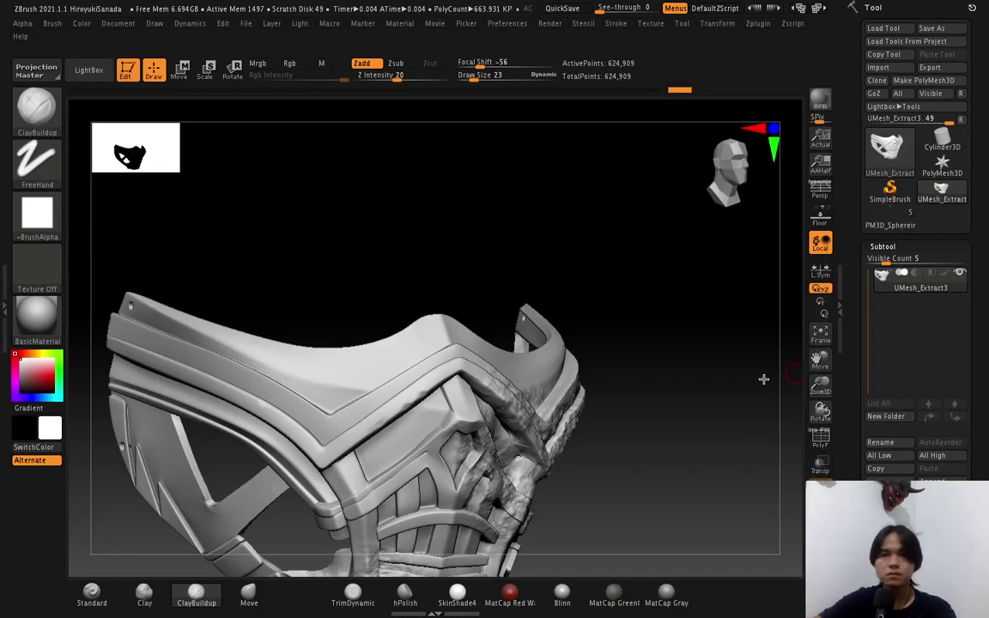
click(37, 107)
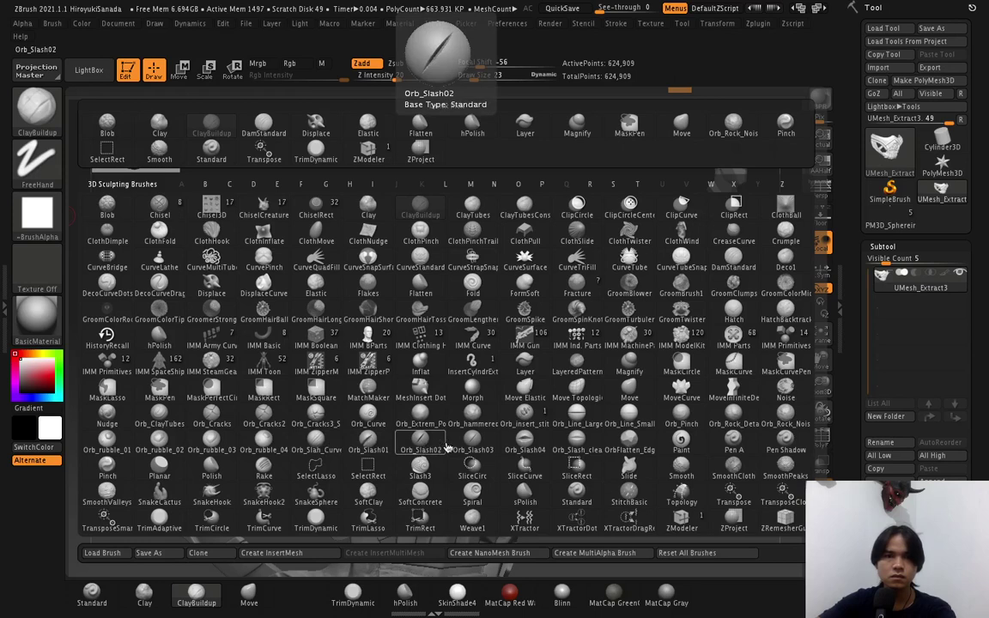
click(445, 449)
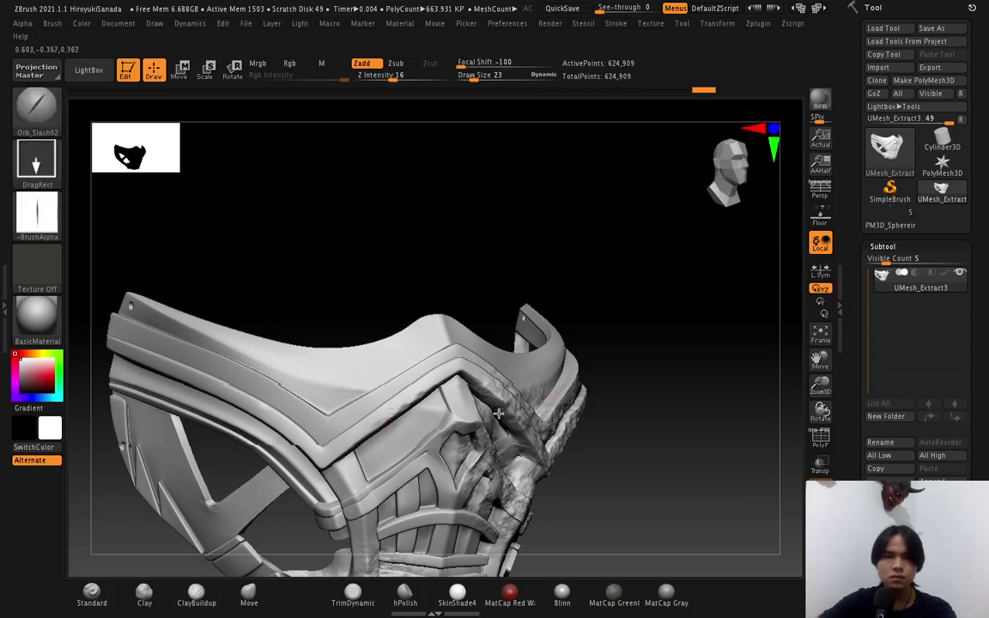
drag(499, 408, 687, 375)
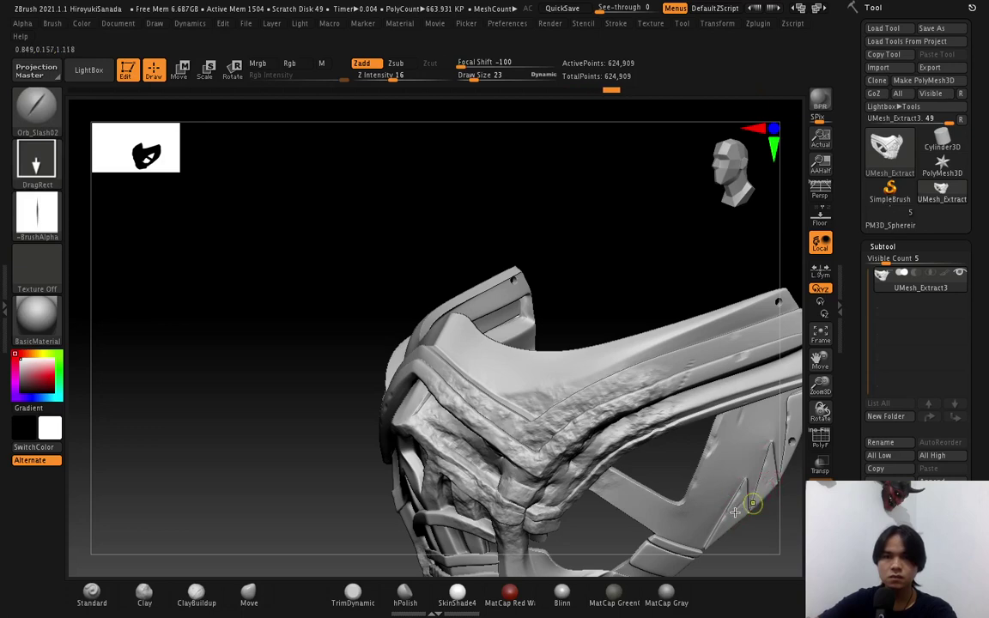
mouse_move(696, 437)
ctrl+right_down()
mouse_move(745, 474)
mouse_move(689, 354)
ctrl+right_up()
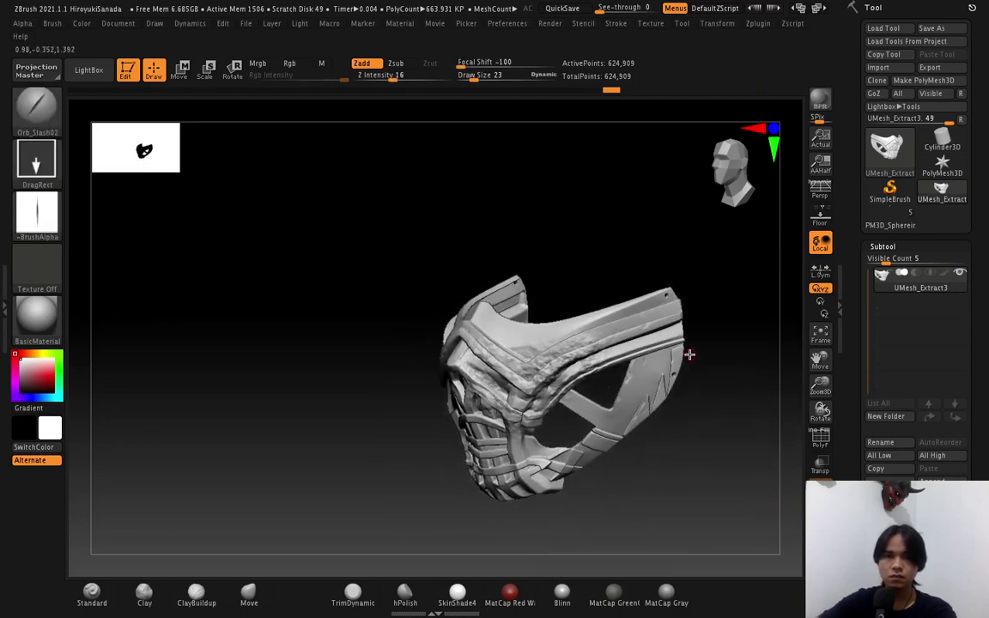
shift+right_drag(641, 437, 692, 409)
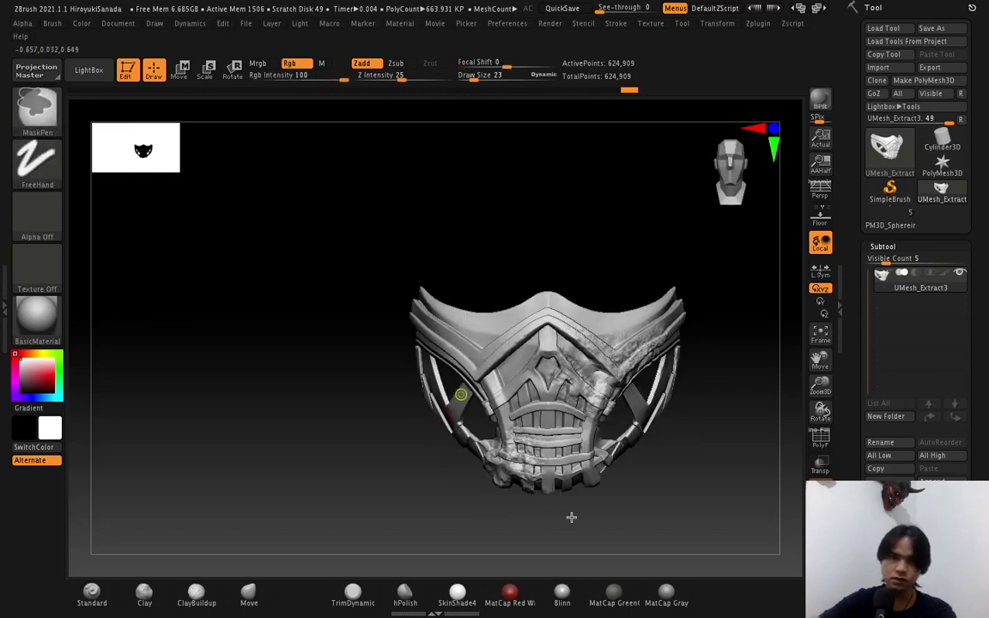
ctrl+right_drag(455, 378, 512, 414)
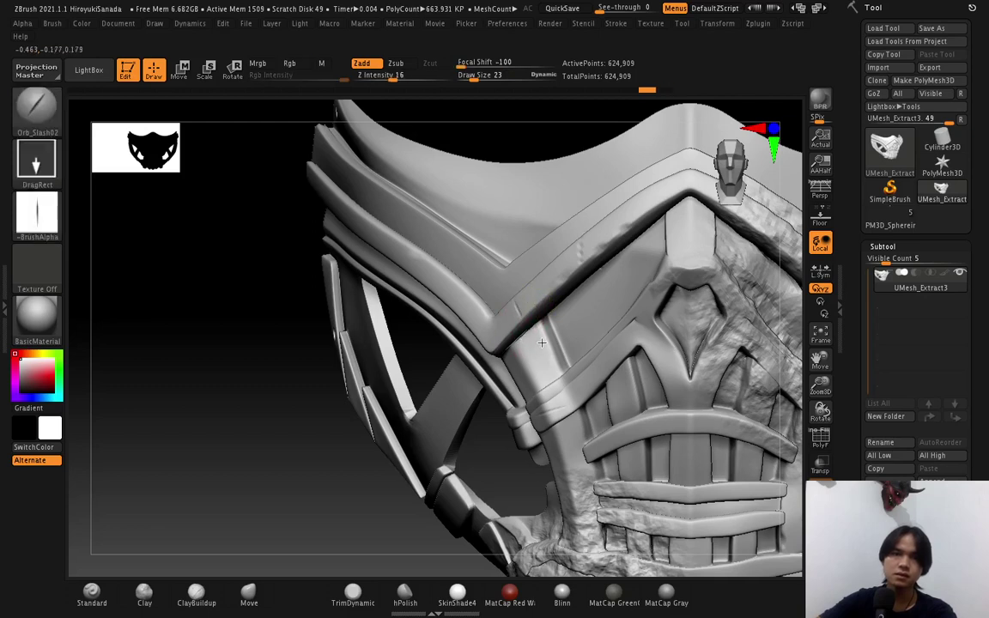
key(ctrl)
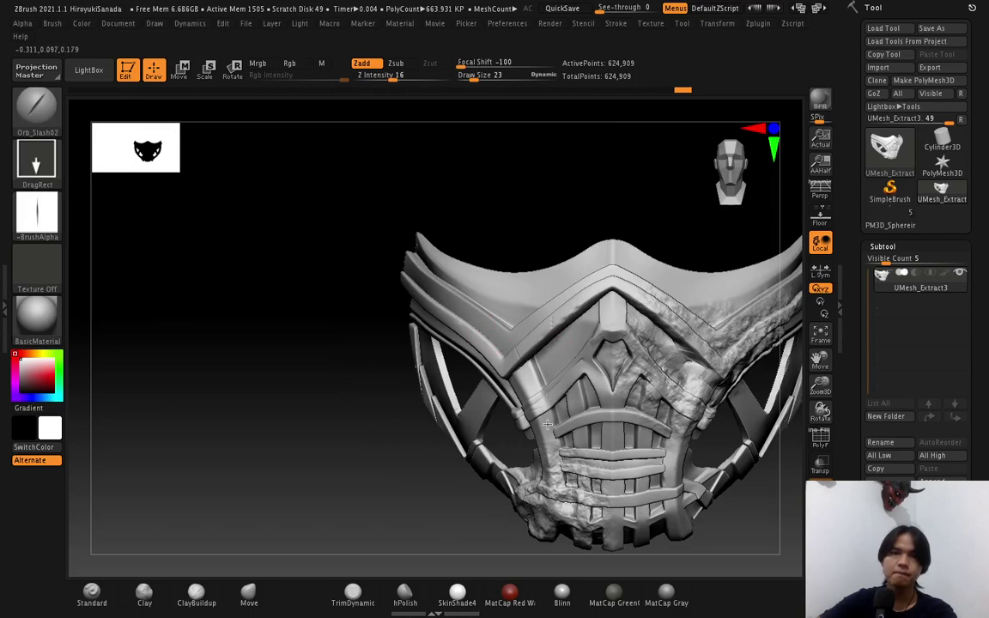
Orbit and zoom around the mask's side band and strap, ending on a near-front view.
mouse_move(538, 346)
ctrl+right_down()
mouse_move(516, 326)
mouse_move(575, 388)
mouse_move(622, 360)
mouse_move(558, 361)
mouse_move(508, 389)
mouse_move(620, 400)
mouse_move(606, 407)
ctrl+right_up()
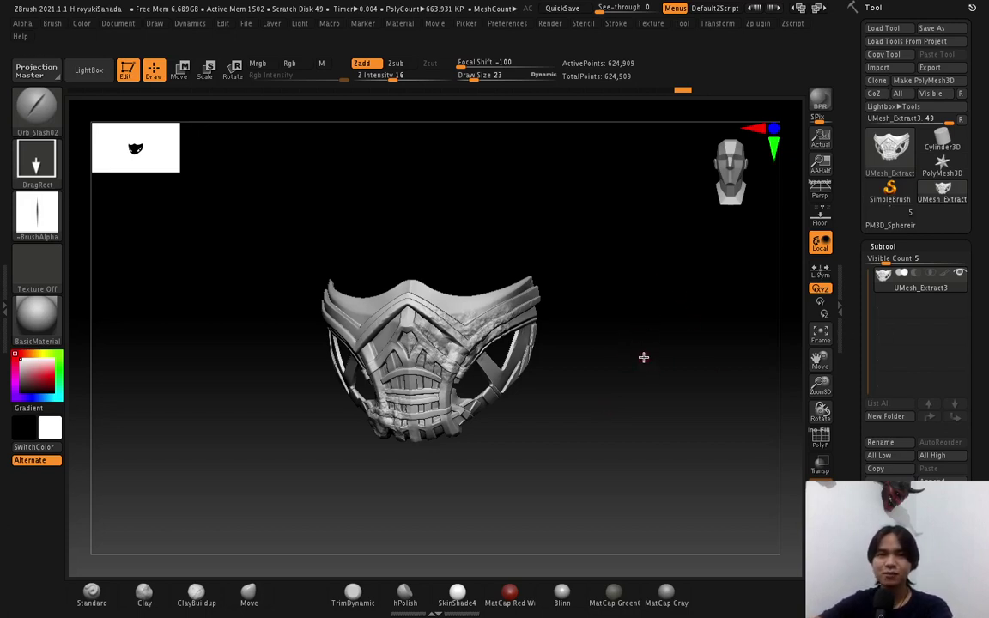
mouse_move(645, 357)
mouse_down()
mouse_move(579, 367)
mouse_move(549, 344)
mouse_move(585, 360)
mouse_move(572, 359)
mouse_up()
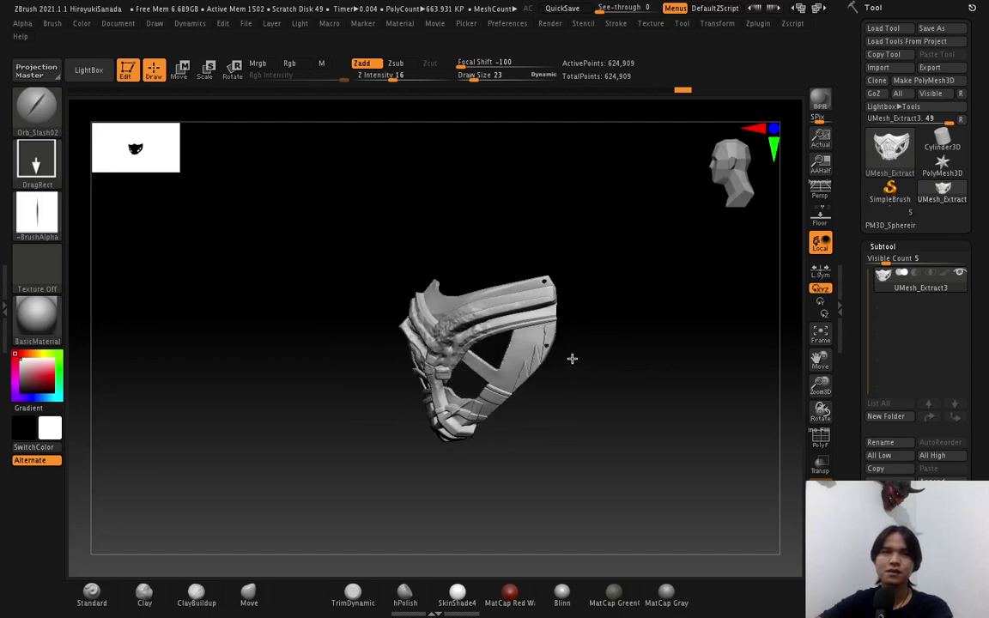
mouse_move(572, 358)
ctrl+right_down()
mouse_move(543, 375)
mouse_move(491, 316)
mouse_move(546, 354)
mouse_move(537, 280)
ctrl+right_up()
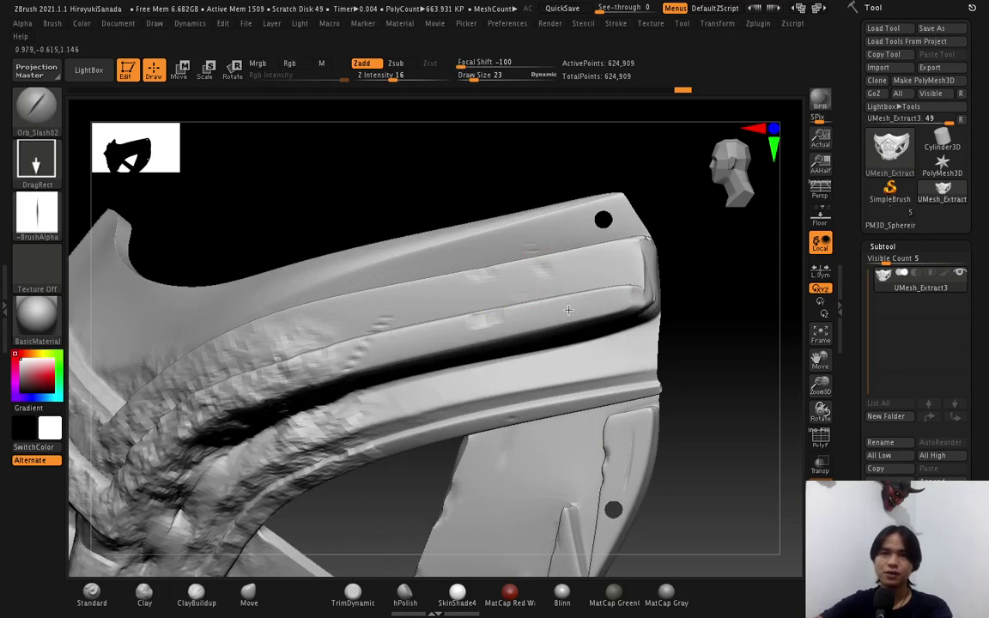
key(ctrl)
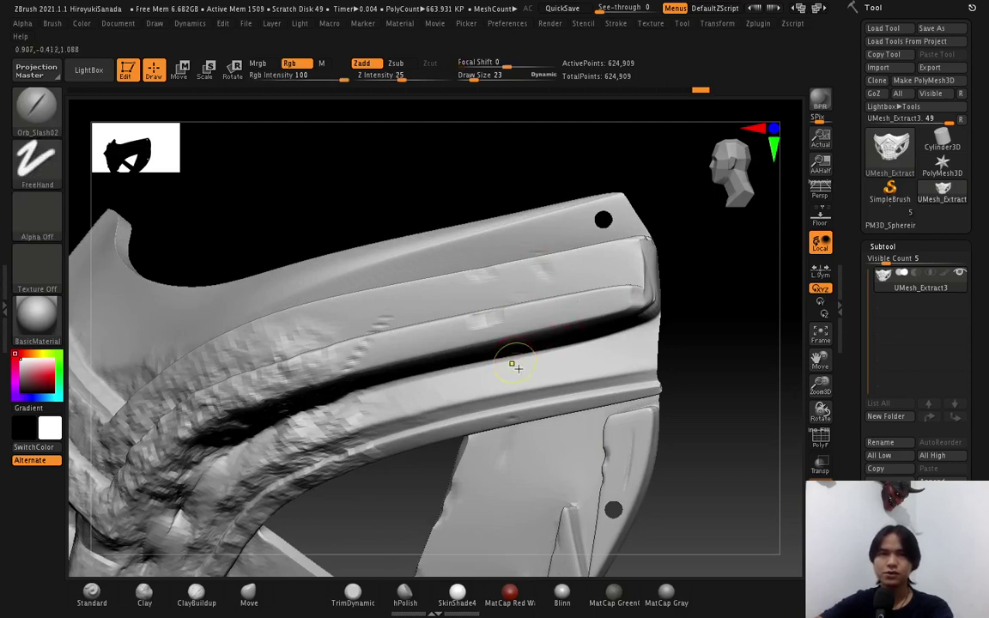
ctrl+right_drag(552, 420, 507, 306)
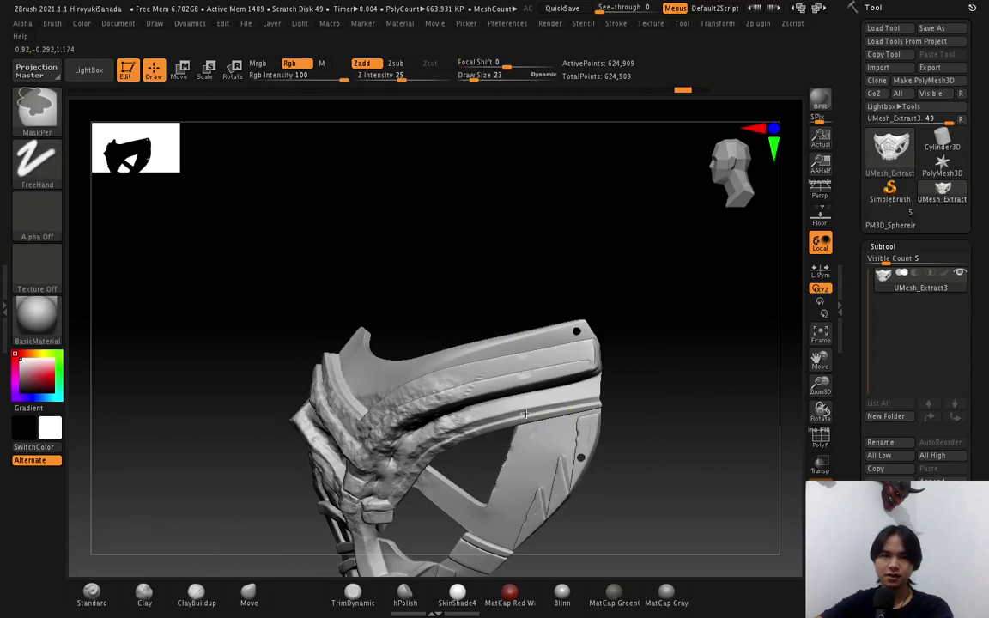
mouse_move(524, 414)
ctrl+right_down()
mouse_move(517, 399)
mouse_move(597, 391)
mouse_move(574, 398)
ctrl+right_up()
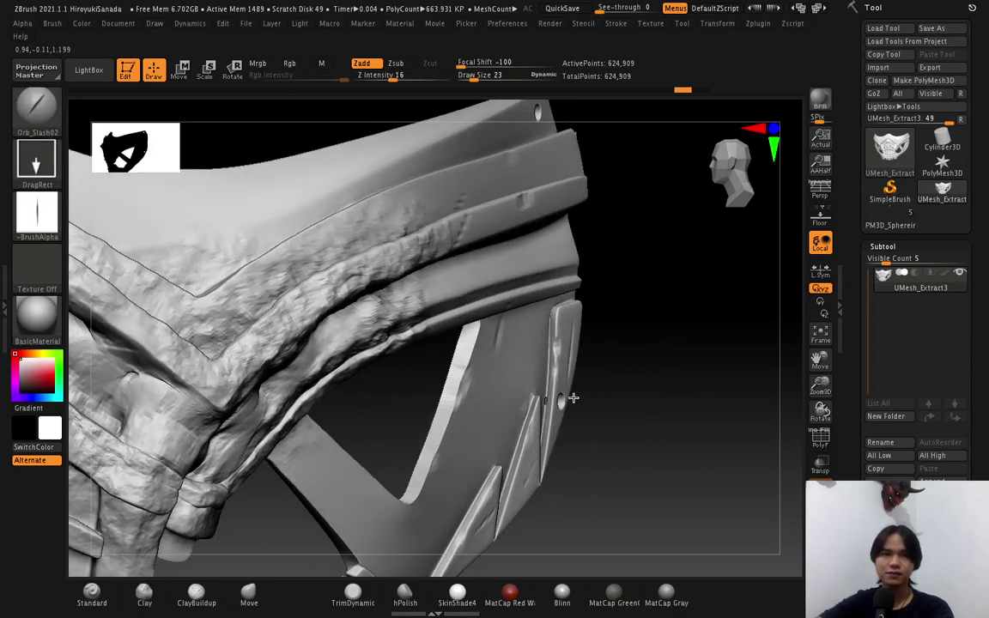
mouse_move(593, 437)
right_down()
mouse_move(561, 361)
mouse_move(561, 283)
right_up()
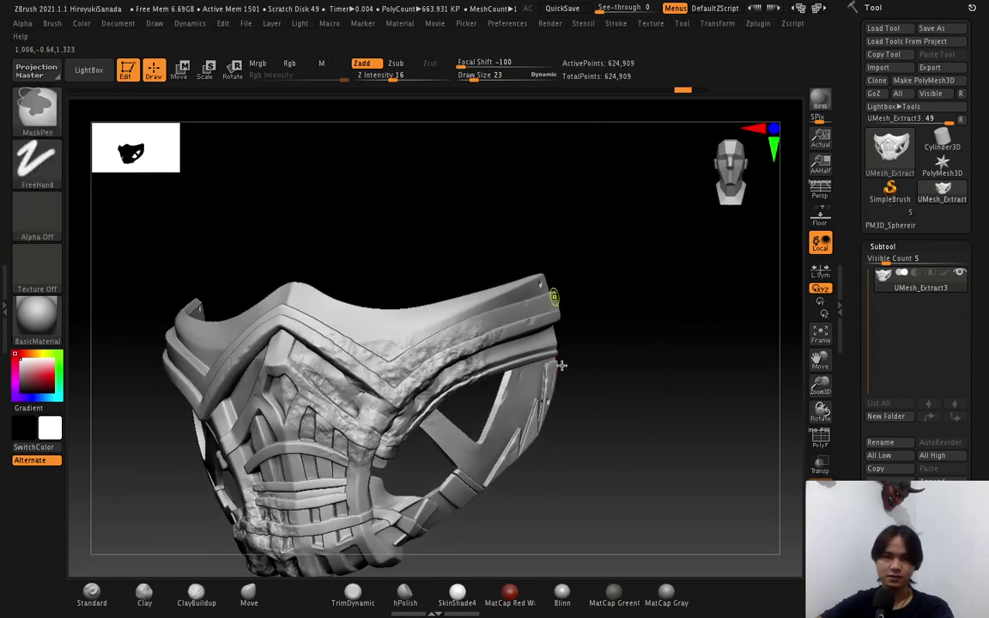
mouse_move(563, 364)
right_down()
mouse_move(592, 383)
mouse_move(643, 391)
mouse_move(629, 397)
right_up()
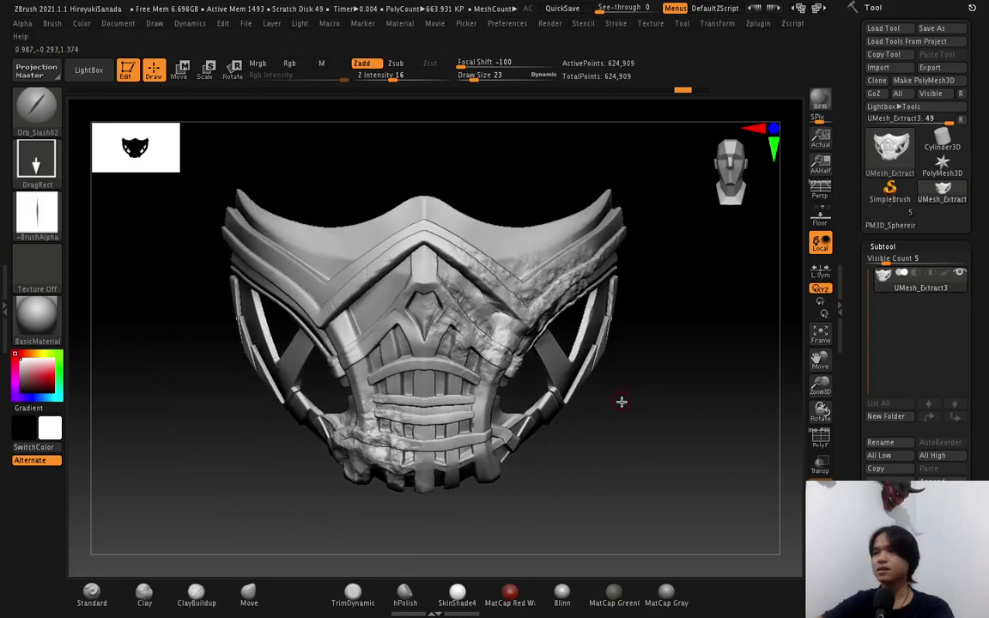